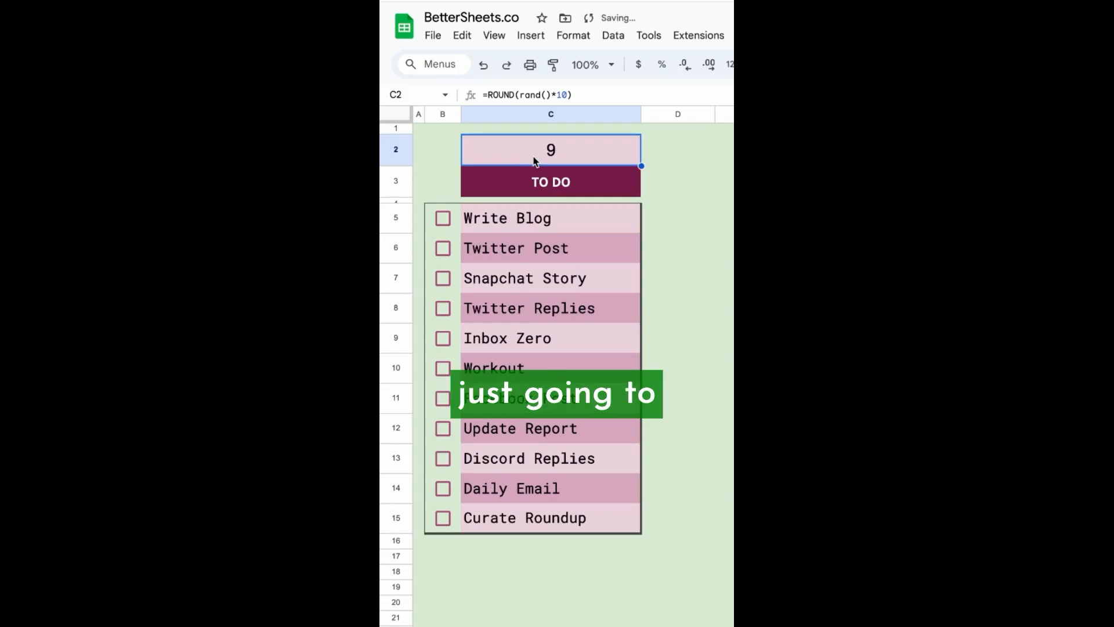
Wrap the random-number formula in C2 in an INDEX function that references C5:C15
{"action": "double_click", "coordinate": [550, 150]}
{"action": "type", "text": "INDEX("}
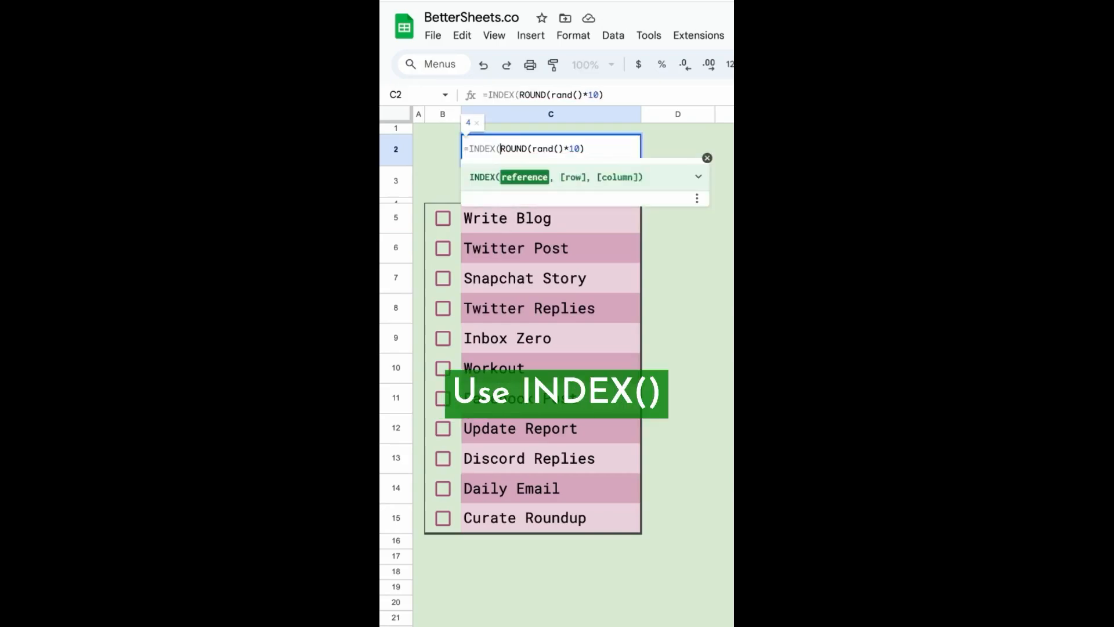
{"action": "type", "text": "C5:"}
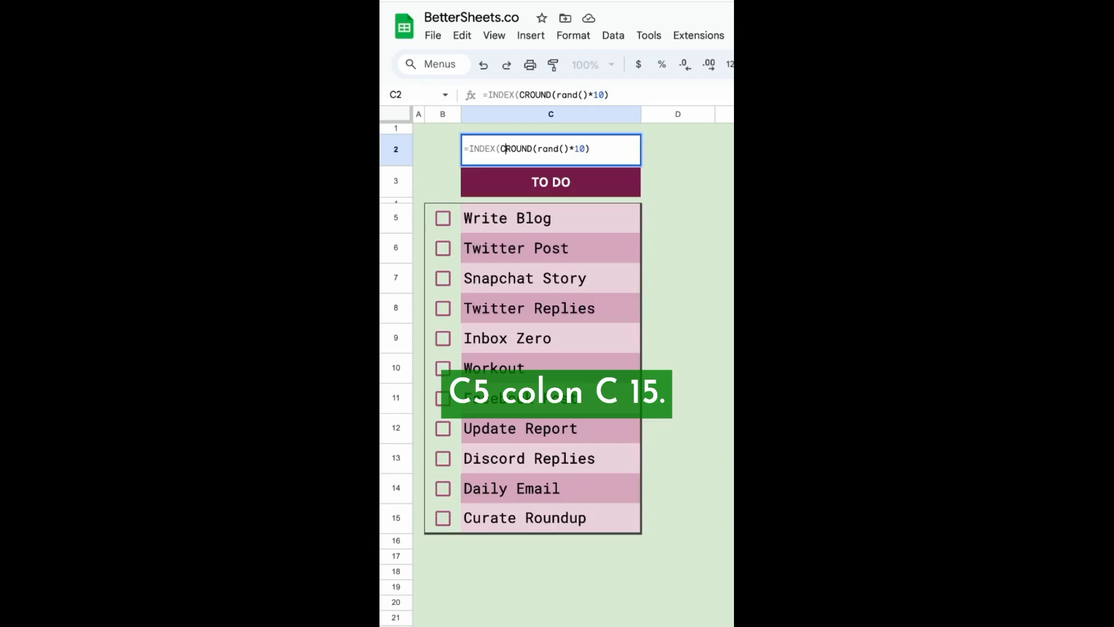
{"action": "type", "text": "C15,"}
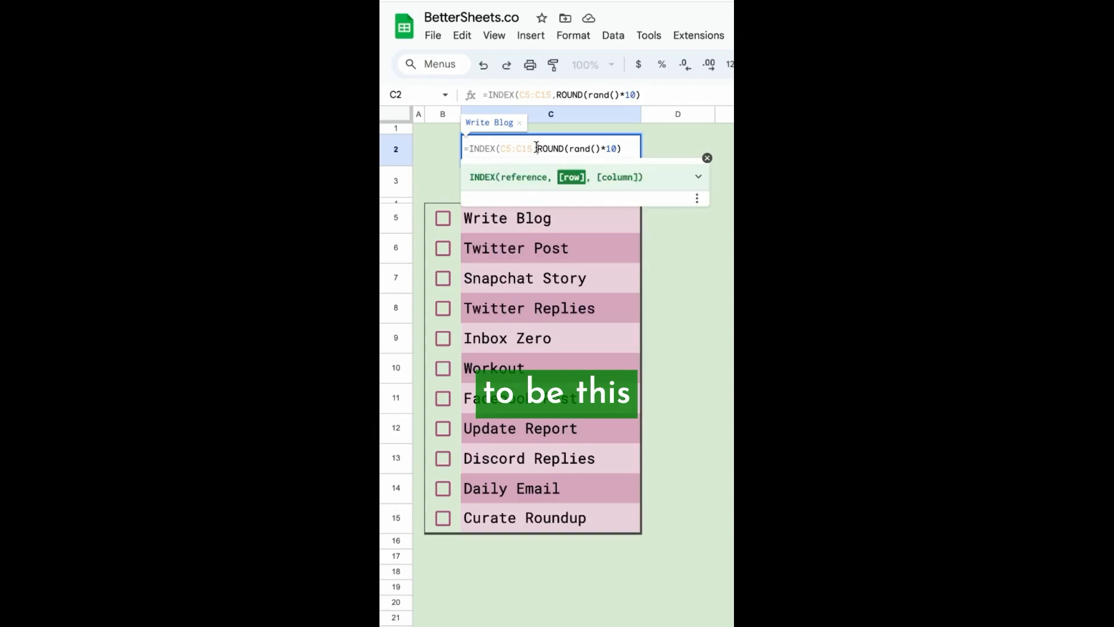
{"action": "left_click", "coordinate": [580, 148]}
{"action": "left_click", "coordinate": [622, 148]}
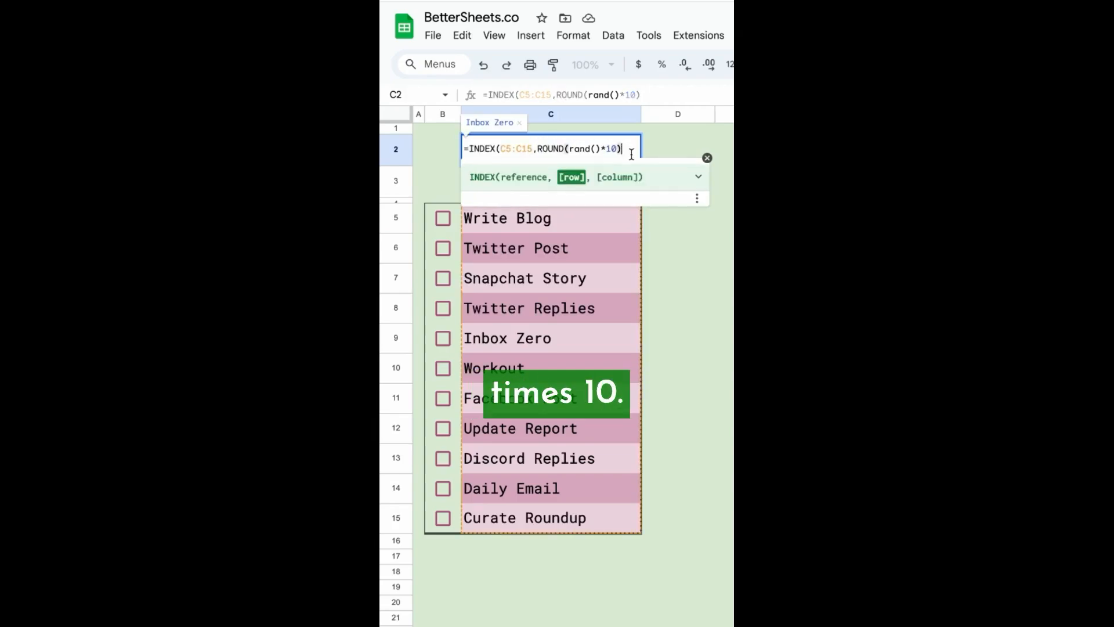
Change the random multiplier in the C2 formula to COUNTA(C5:C15) and commit the formula
{"action": "key", "text": "Left"}
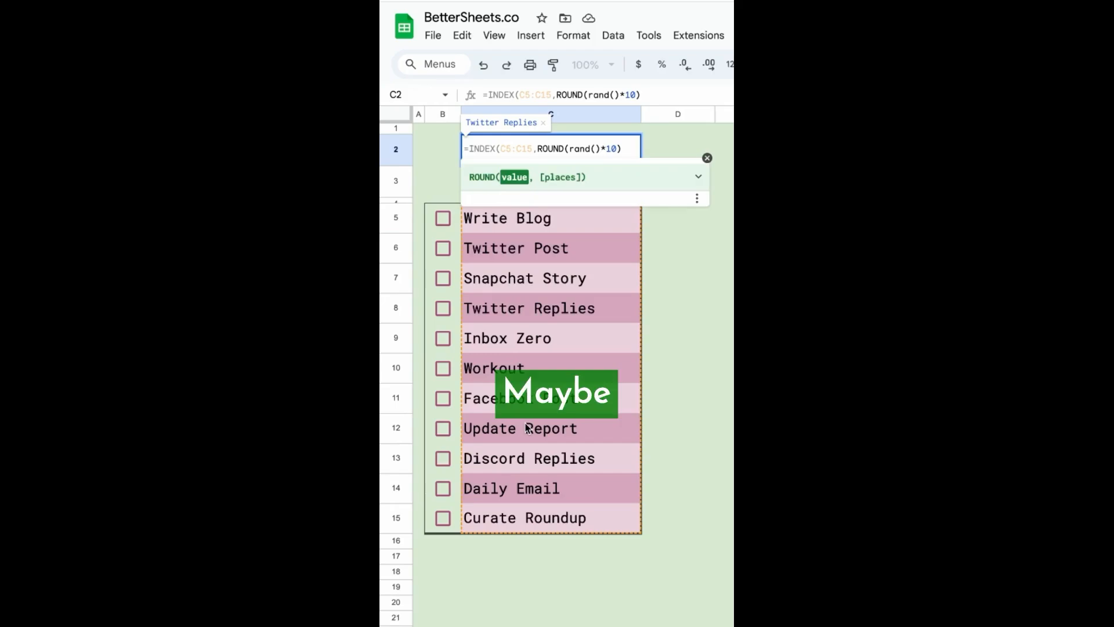
{"action": "key", "text": "BackSpace"}
{"action": "key", "text": "BackSpace"}
{"action": "type", "text": "COUNTA(C5:C"}
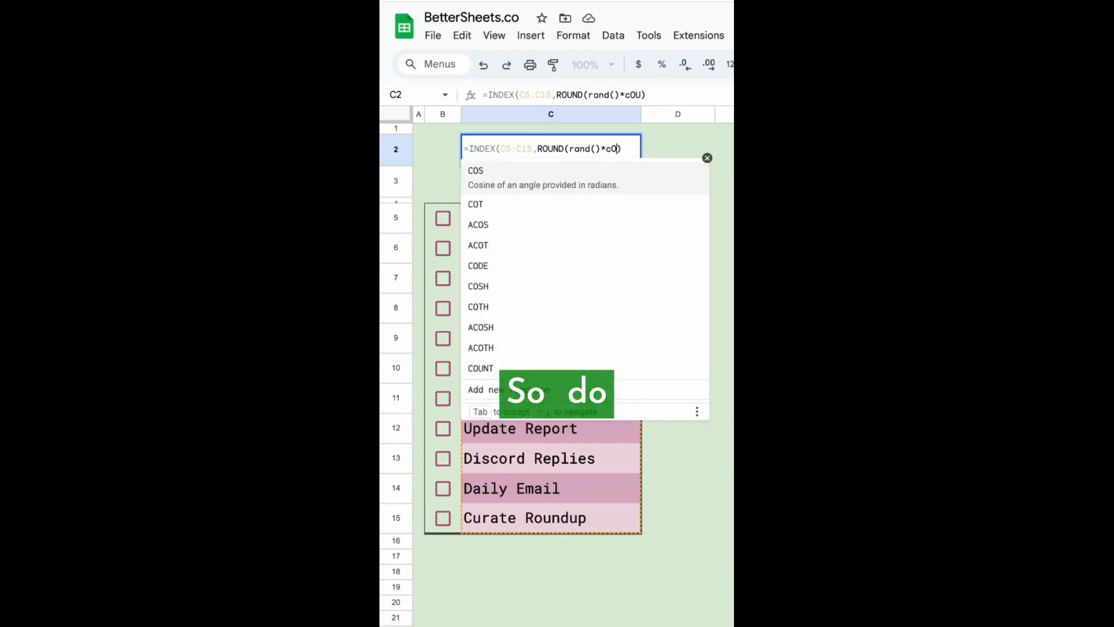
{"action": "type", "text": "15"}
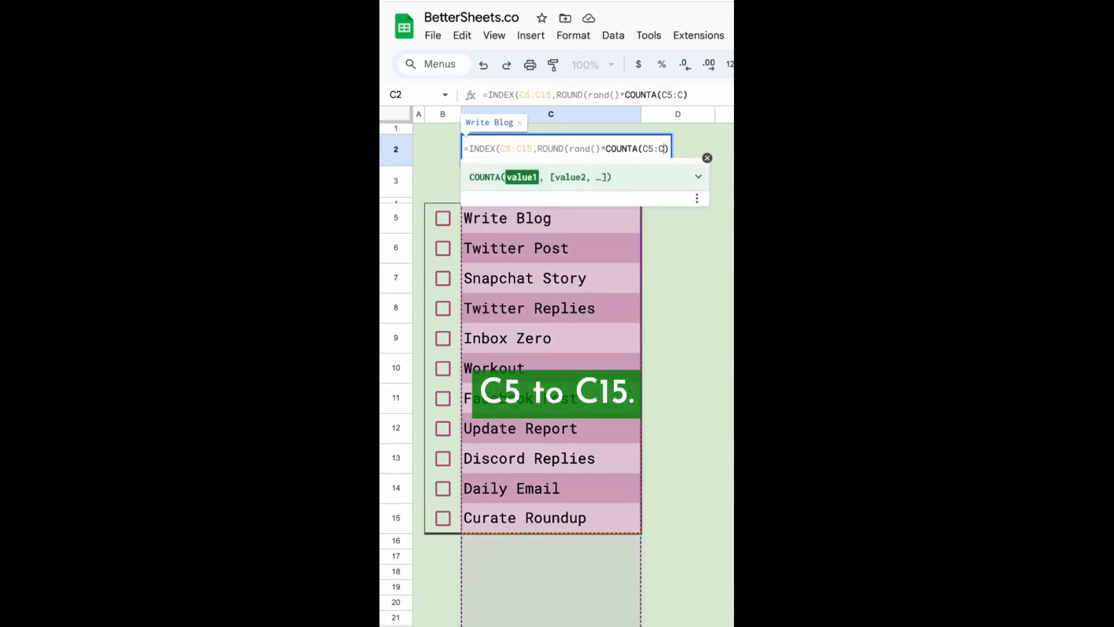
{"action": "key", "text": "Return"}
Mark the Inbox Zero task as done in the to-do list
{"action": "left_click", "coordinate": [464, 159]}
{"action": "left_click", "coordinate": [444, 335]}
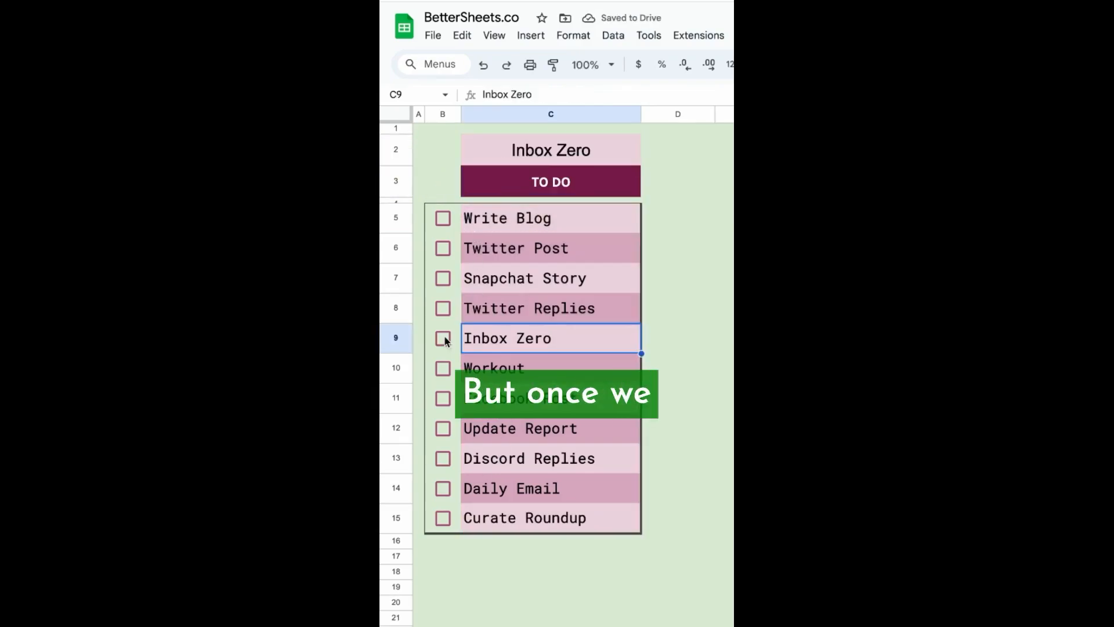
{"action": "left_click", "coordinate": [443, 338]}
Change the INDEX reference in the C2 formula to FILTER(C5:C15,B5:B15=FALSE)
{"action": "left_click_drag", "start_coordinate": [510, 218], "coordinate": [522, 522]}
{"action": "double_click", "coordinate": [516, 149]}
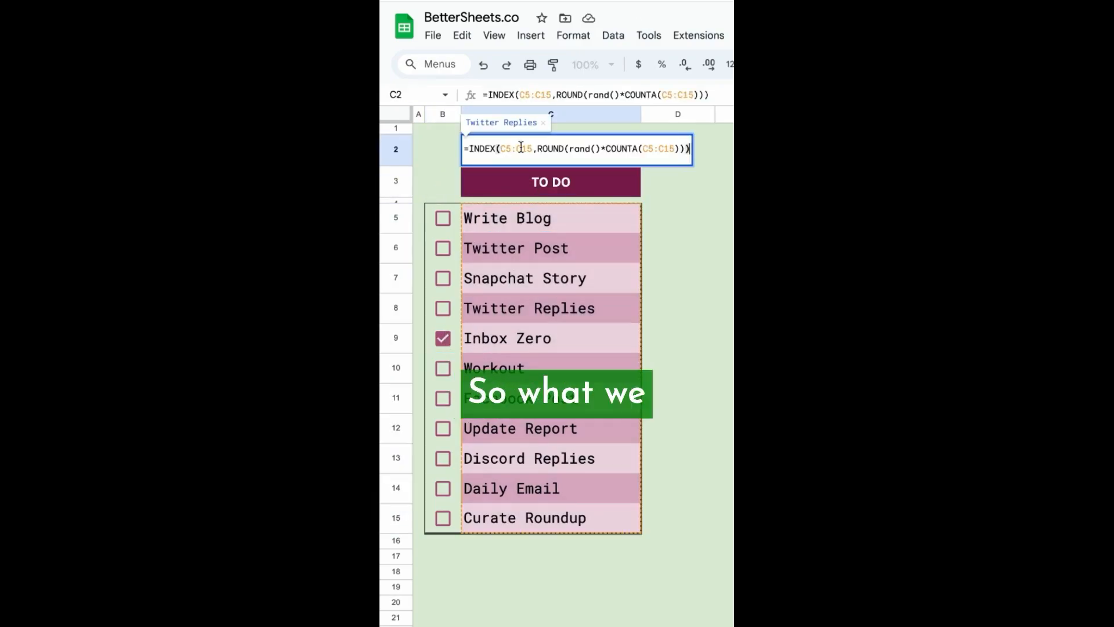
{"action": "left_click", "coordinate": [504, 148]}
{"action": "type", "text": "FILTER(C5:C15"}
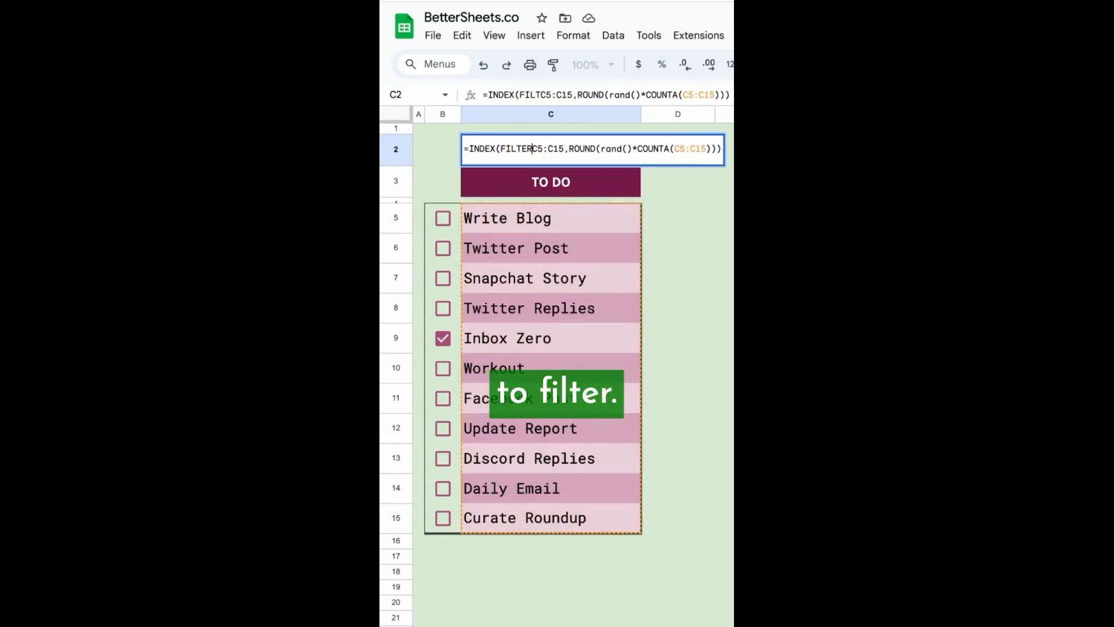
{"action": "type", "text": ",B5:B"}
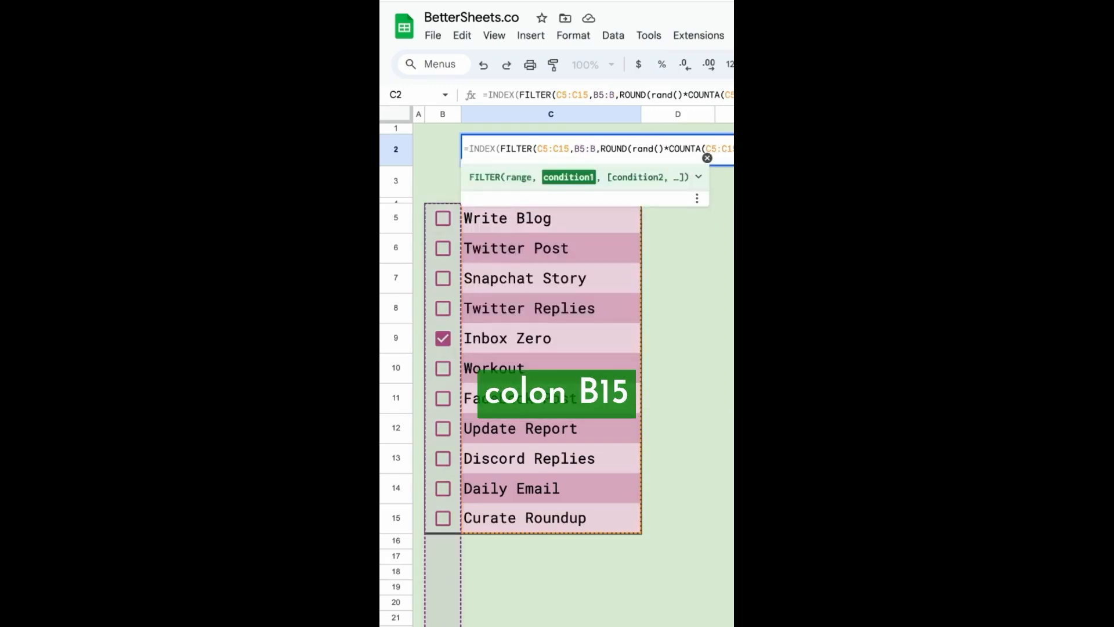
{"action": "type", "text": "15=FALSE"}
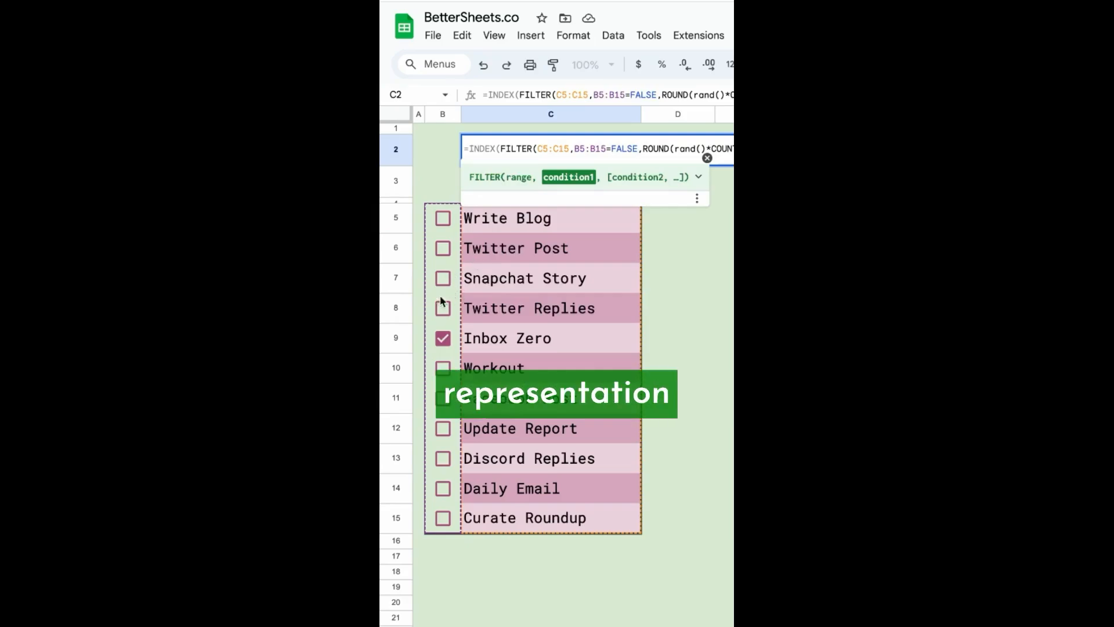
{"action": "type", "text": ")"}
Replace the range inside COUNTA with the same FILTER expression and commit the C2 formula
{"action": "left_click_drag", "start_coordinate": [500, 149], "coordinate": [640, 149]}
{"action": "left_click_drag", "start_coordinate": [754, 149], "coordinate": [786, 149]}
{"action": "left_click_drag", "start_coordinate": [707, 148], "coordinate": [709, 148]}
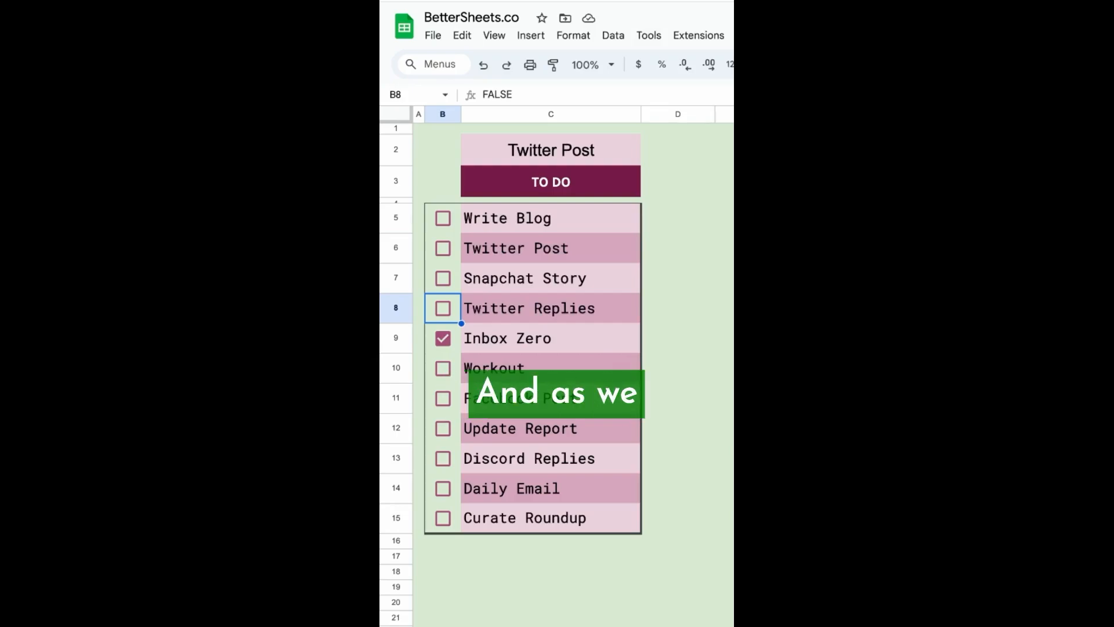
Mark the Twitter Replies, Snapchat Story, Twitter Post and Write Blog tasks as done
{"action": "key", "text": "space"}
{"action": "left_click", "coordinate": [453, 278]}
{"action": "key", "text": "space"}
{"action": "key", "text": "Up"}
{"action": "key", "text": "space"}
{"action": "key", "text": "Up"}
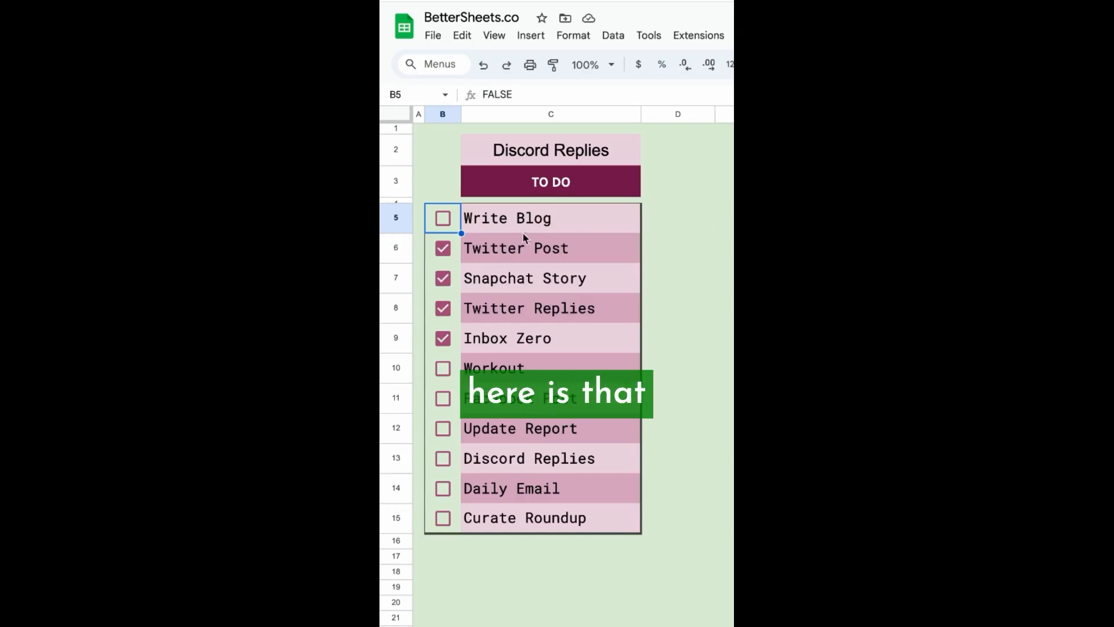
{"action": "left_click", "coordinate": [443, 219]}
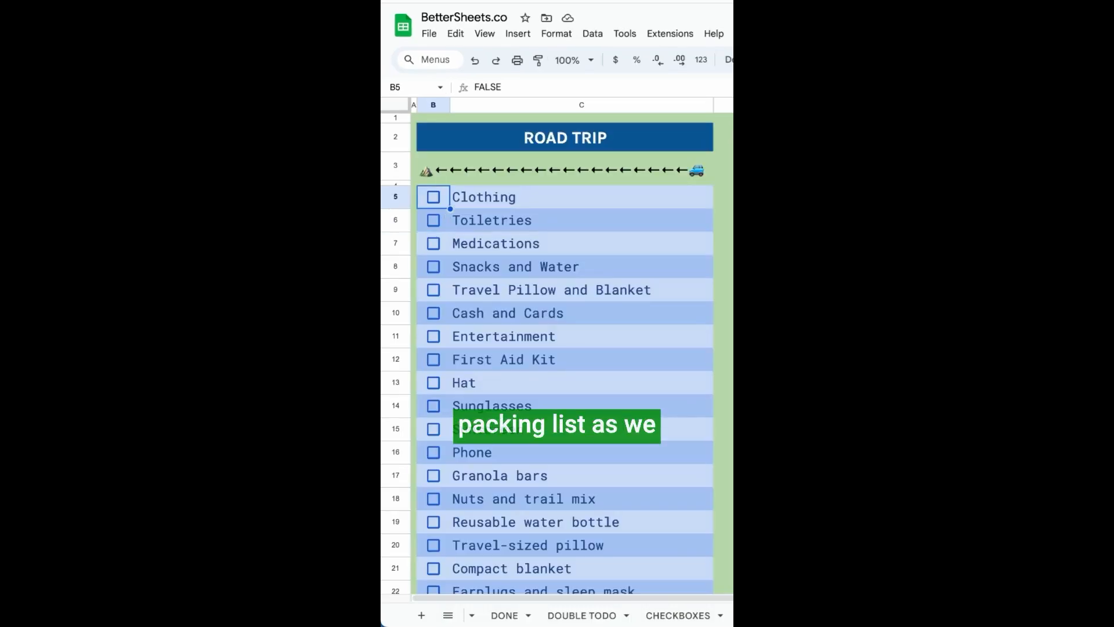
Check off the first ten items of the ROAD TRIP packing list, from Clothing through Sunglasses
{"action": "left_click", "coordinate": [433, 196]}
{"action": "key", "text": "Down"}
{"action": "key", "text": "space"}
{"action": "key", "text": "Down"}
{"action": "key", "text": "space"}
{"action": "key", "text": "Down"}
{"action": "key", "text": "space"}
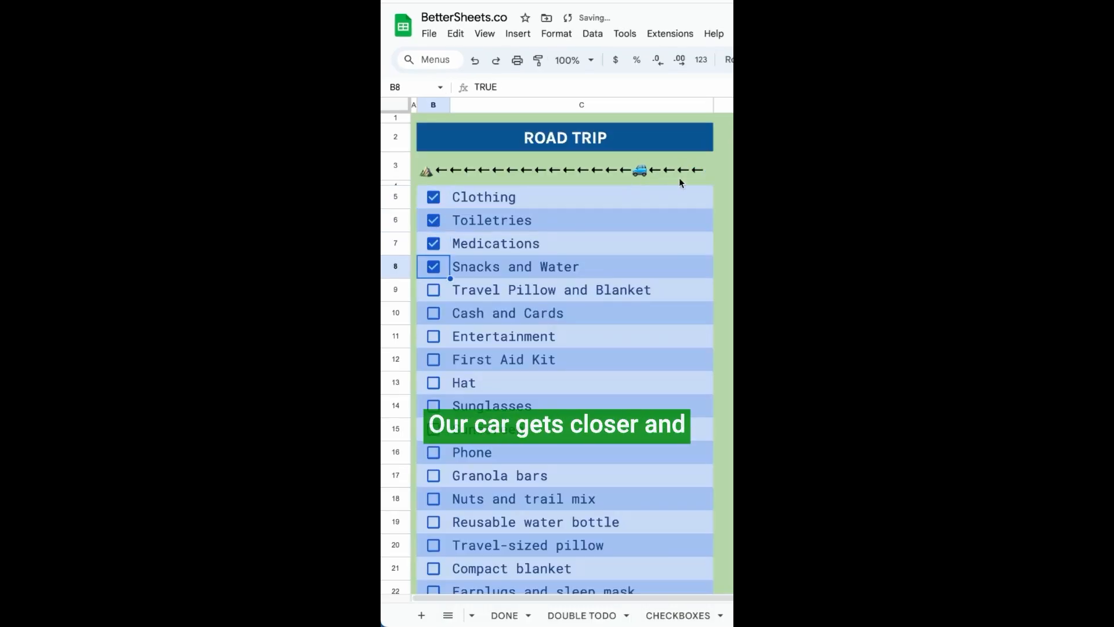
{"action": "key", "text": "Down"}
{"action": "key", "text": "space"}
{"action": "key", "text": "Down"}
{"action": "key", "text": "space"}
{"action": "key", "text": "Down"}
{"action": "key", "text": "space"}
{"action": "key", "text": "Down"}
{"action": "key", "text": "space"}
{"action": "key", "text": "Down"}
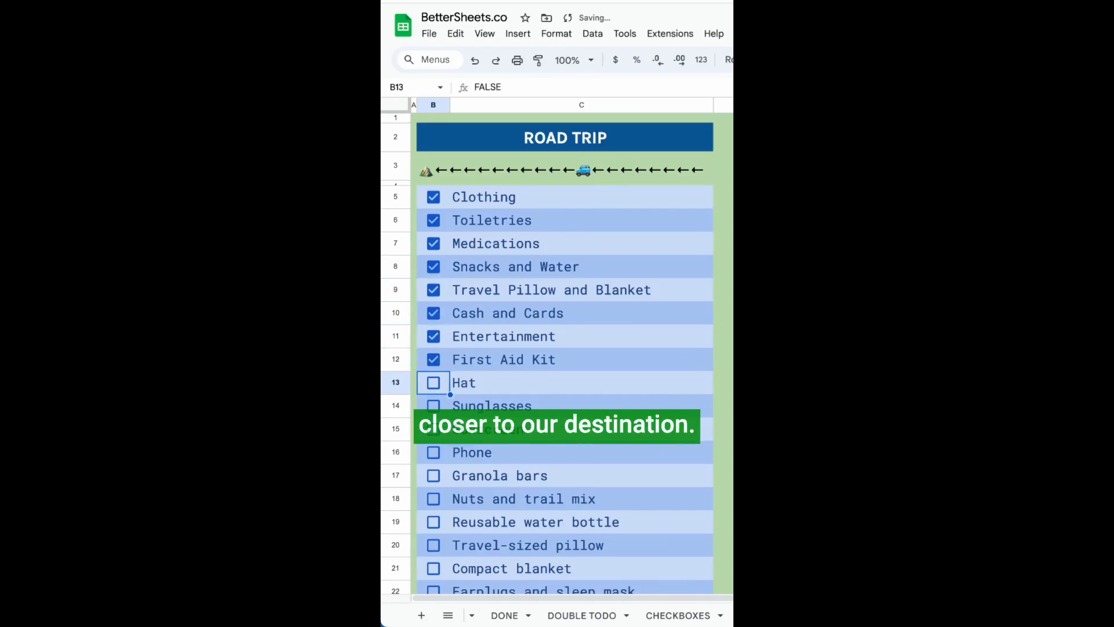
{"action": "key", "text": "space"}
{"action": "key", "text": "Down"}
{"action": "key", "text": "space"}
Replace the formula in the merged cell B3:C3 with a CONCATENATE that begins with the mountain emoji in quotes
{"action": "left_click", "coordinate": [499, 169]}
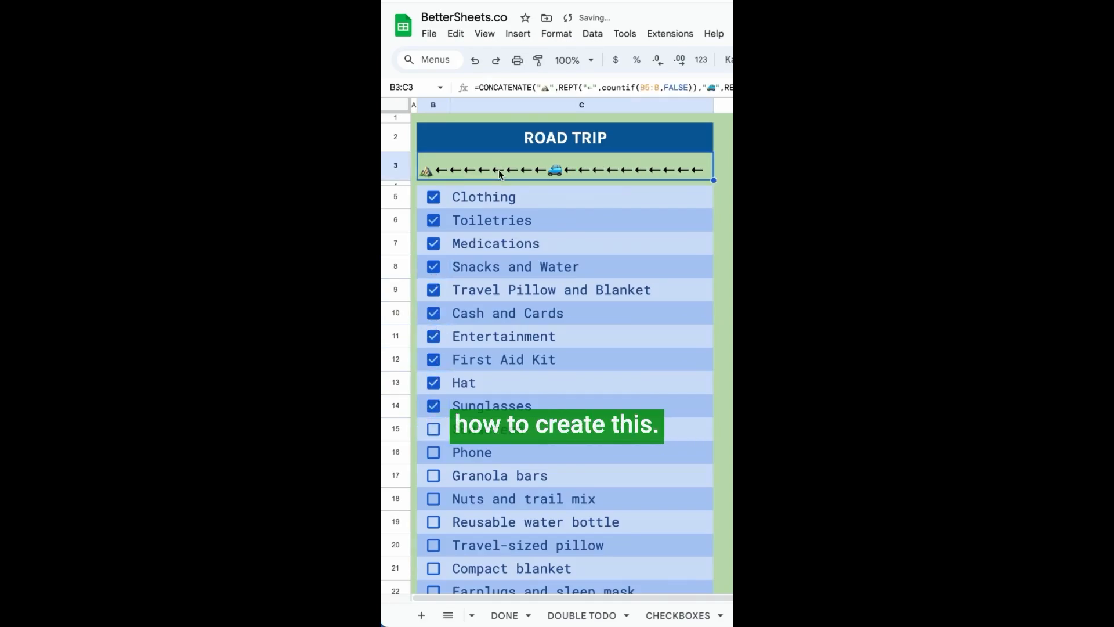
{"action": "double_click", "coordinate": [499, 170]}
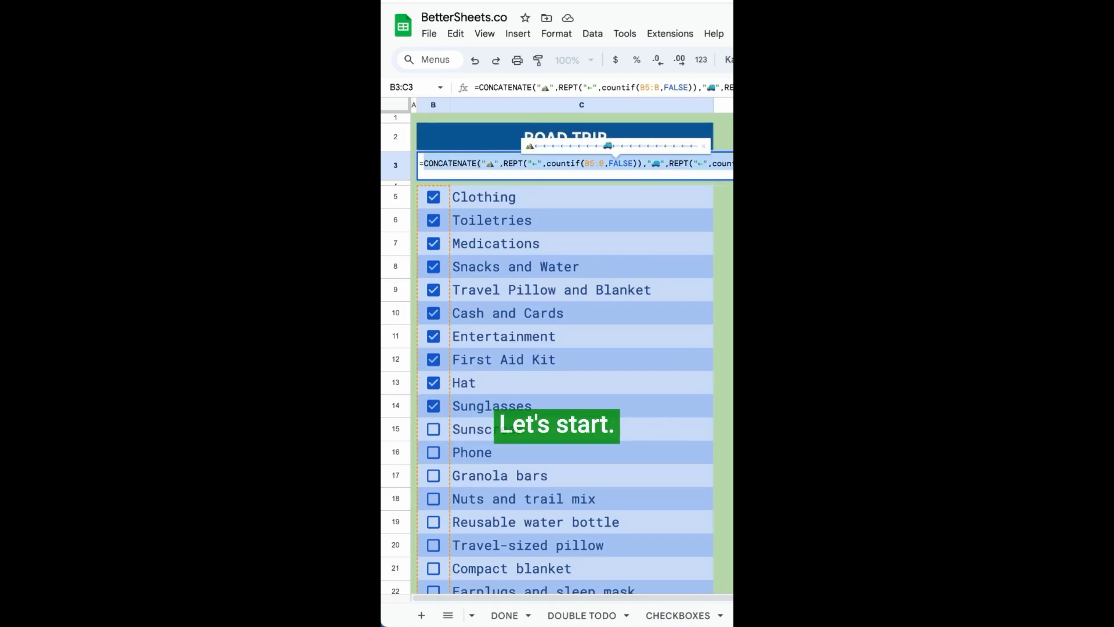
{"action": "key", "text": "ctrl+a"}
{"action": "type", "text": "=CONCATENATE("}
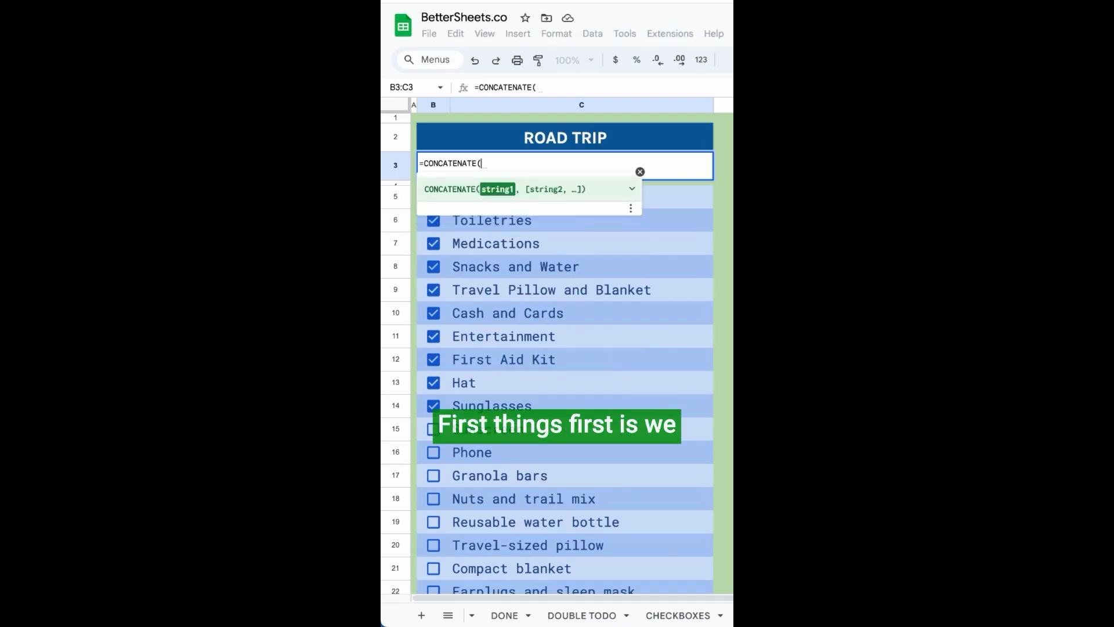
{"action": "key", "text": "ctrl+super+space"}
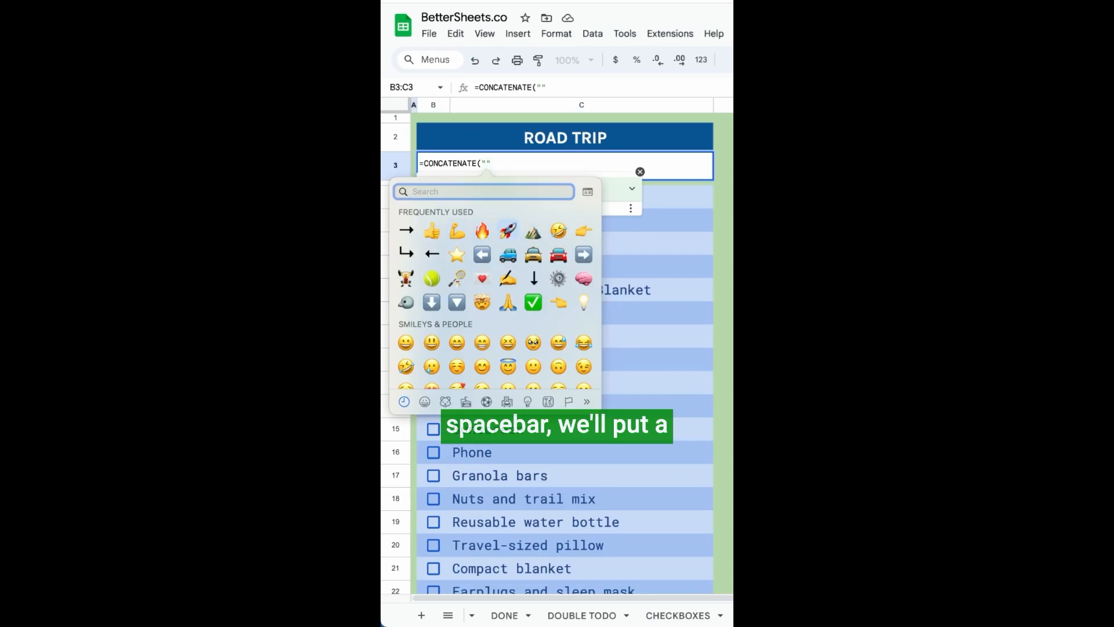
{"action": "left_click", "coordinate": [508, 254]}
Add a REPT function containing COUNTIF(B5:B,TRUE) as the next part of the CONCATENATE
{"action": "type", "text": "\",REPT"}
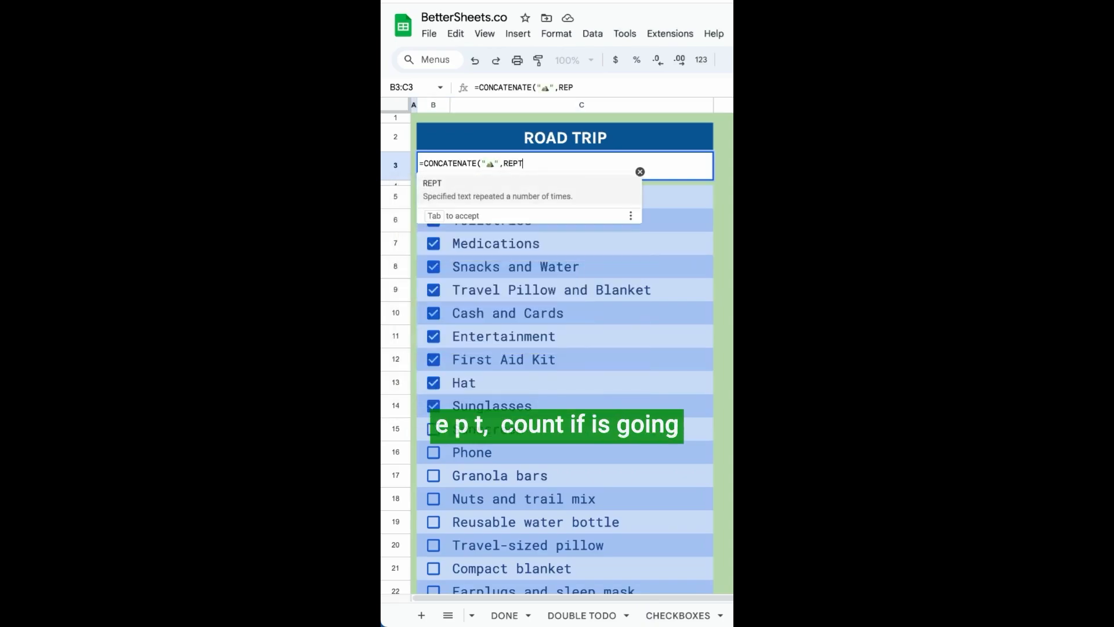
{"action": "type", "text": "(\"\",COUNTIF(B5:B"}
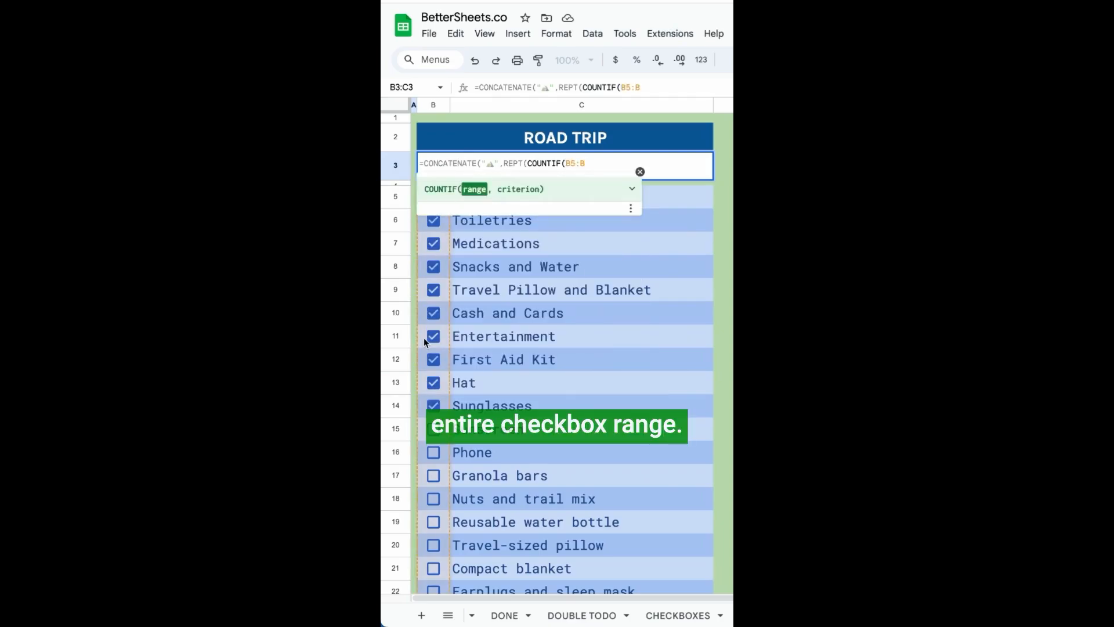
{"action": "type", "text": ",TR"}
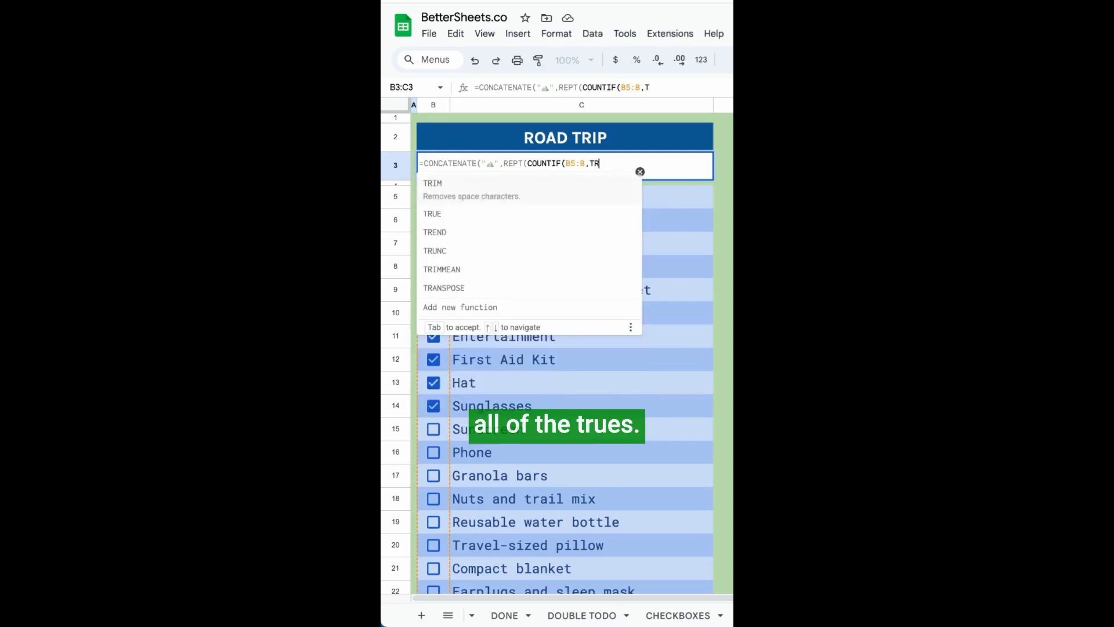
{"action": "type", "text": "UE)"}
Insert the backwards arrow "←" in quotes as the text to repeat, ahead of the COUNTIF
{"action": "key", "text": "Left"}
{"action": "key", "text": "Left"}
{"action": "key", "text": "Left"}
{"action": "key", "text": "Left"}
{"action": "key", "text": "Left"}
{"action": "key", "text": "Left"}
{"action": "key", "text": "Left"}
{"action": "key", "text": "Left"}
{"action": "key", "text": "Left"}
{"action": "key", "text": "Left"}
{"action": "key", "text": "Left"}
{"action": "key", "text": "Left"}
{"action": "key", "text": "Left"}
{"action": "key", "text": "Left"}
{"action": "key", "text": "Left"}
{"action": "key", "text": "Left"}
{"action": "key", "text": "Left"}
{"action": "key", "text": "Left"}
{"action": "type", "text": "\"\","}
{"action": "key", "text": "Left"}
{"action": "key", "text": "Left"}
{"action": "key", "text": "ctrl+super+space"}
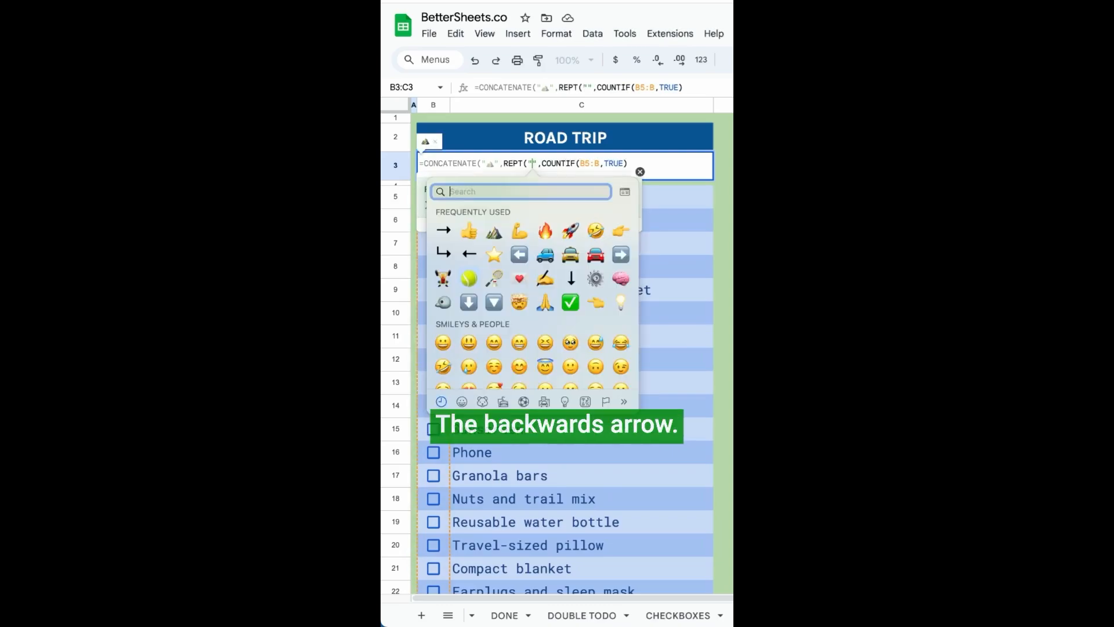
{"action": "key", "text": "Return"}
Close the REPT function and add the blue car emoji in quotes to the CONCATENATE
{"action": "key", "text": "End"}
{"action": "type", "text": "),\""}
{"action": "key", "text": "ctrl+super+space"}
{"action": "key", "text": "Return"}
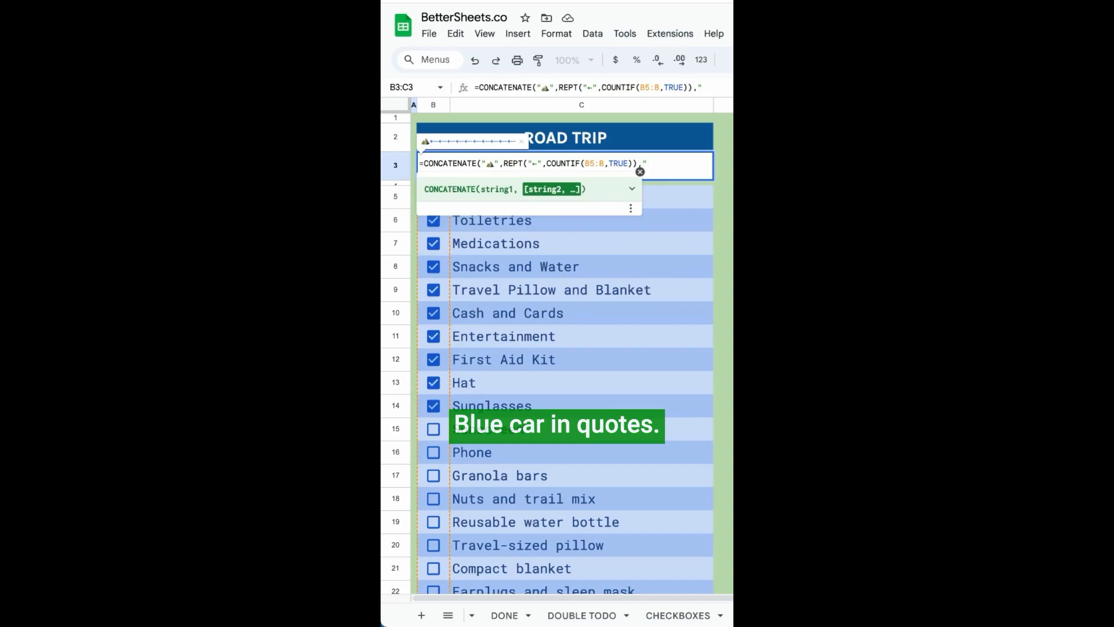
Add a second REPT that repeats "←" for COUNTIF(B5:B,FALSE) after the car emoji
{"action": "type", "text": "\",REPT(\""}
{"action": "key", "text": "ctrl+super+space"}
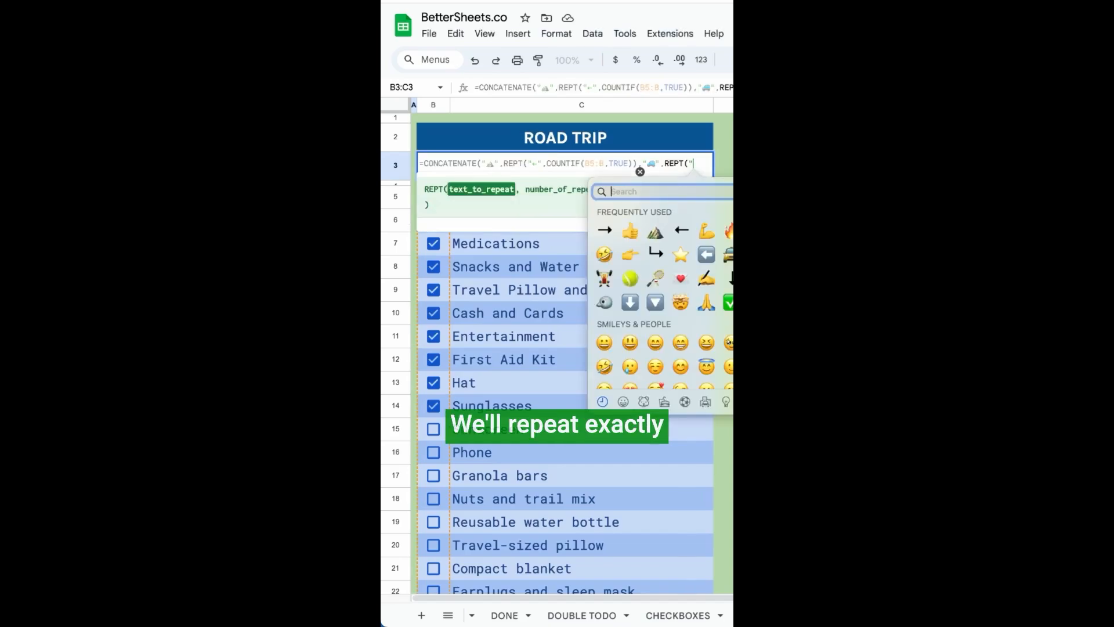
{"action": "key", "text": "Return"}
{"action": "type", "text": "\",COUNTIF("}
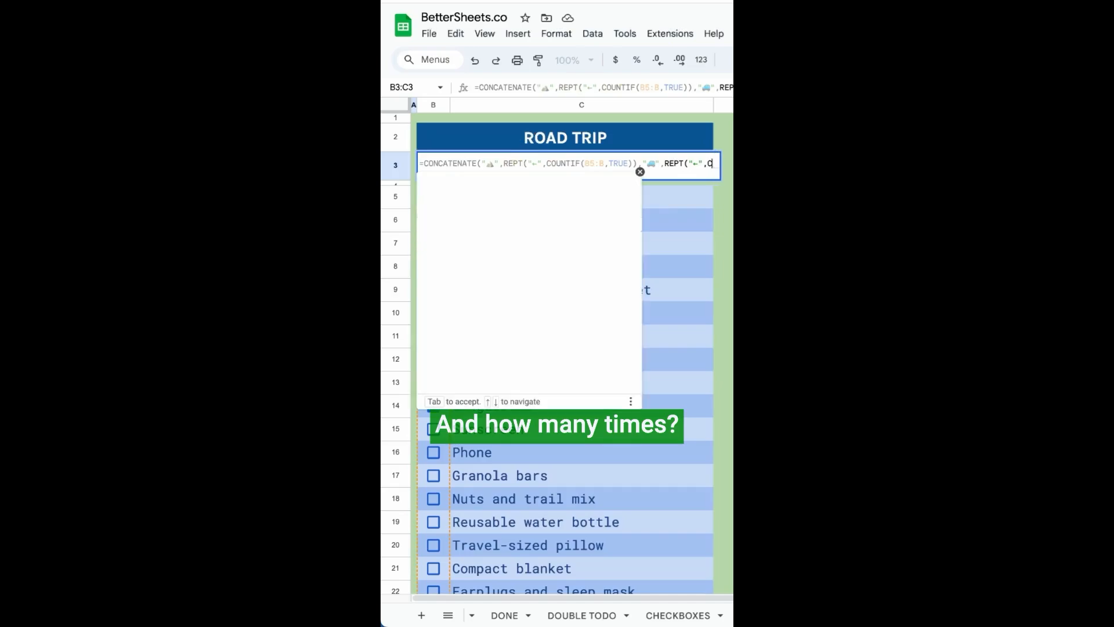
{"action": "type", "text": "B5:B,FA"}
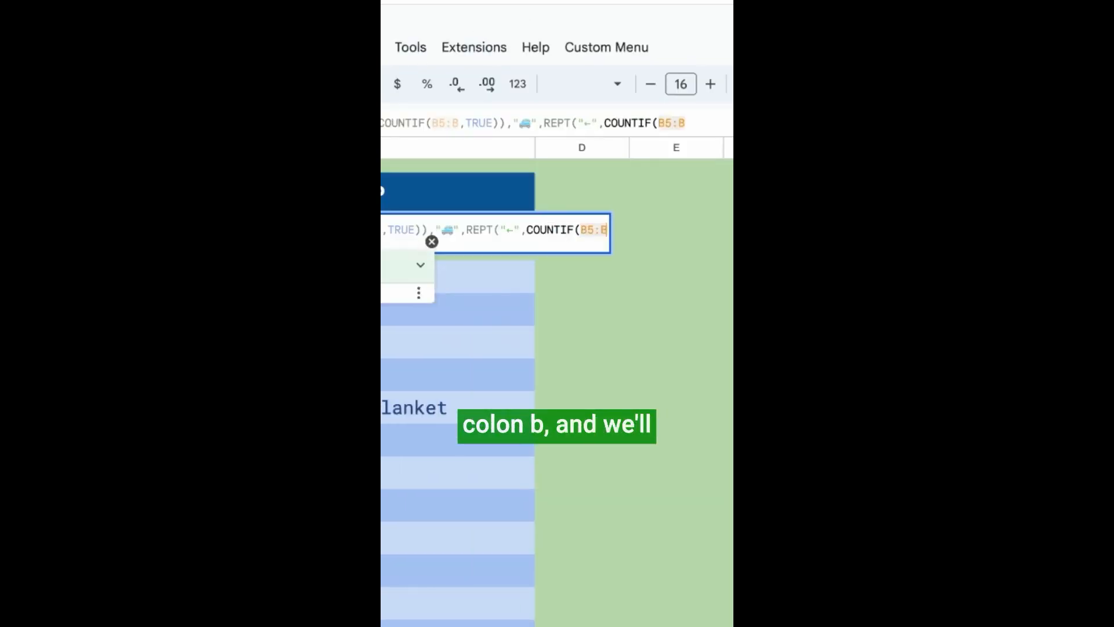
Swap the COUNTIF criteria so the first REPT counts FALSE and the second counts TRUE
{"action": "double_click", "coordinate": [621, 163]}
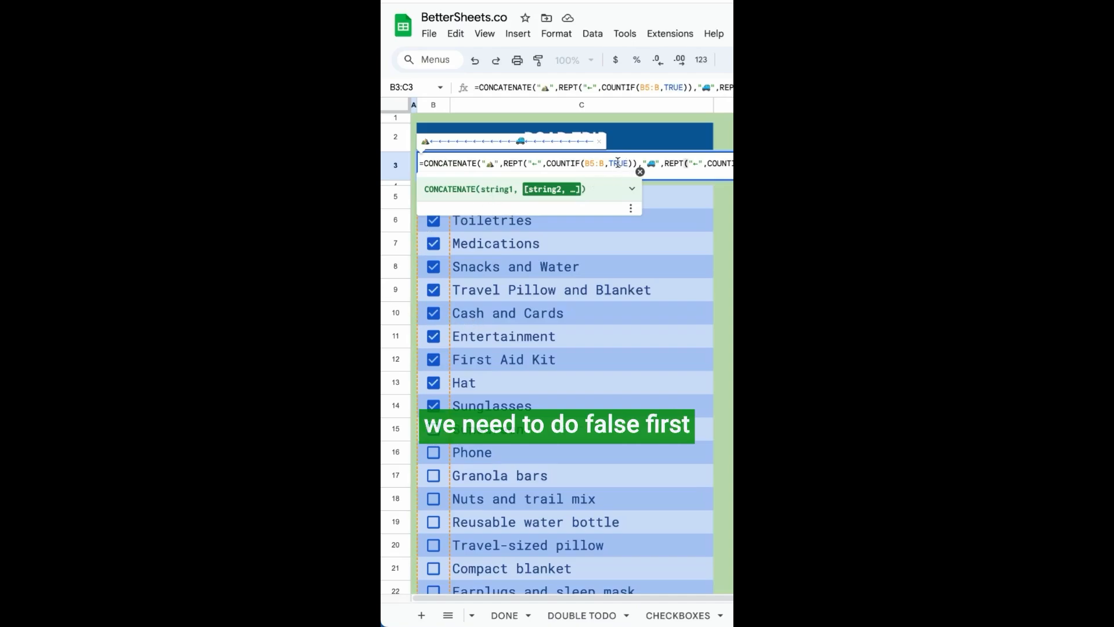
{"action": "type", "text": "FALSE"}
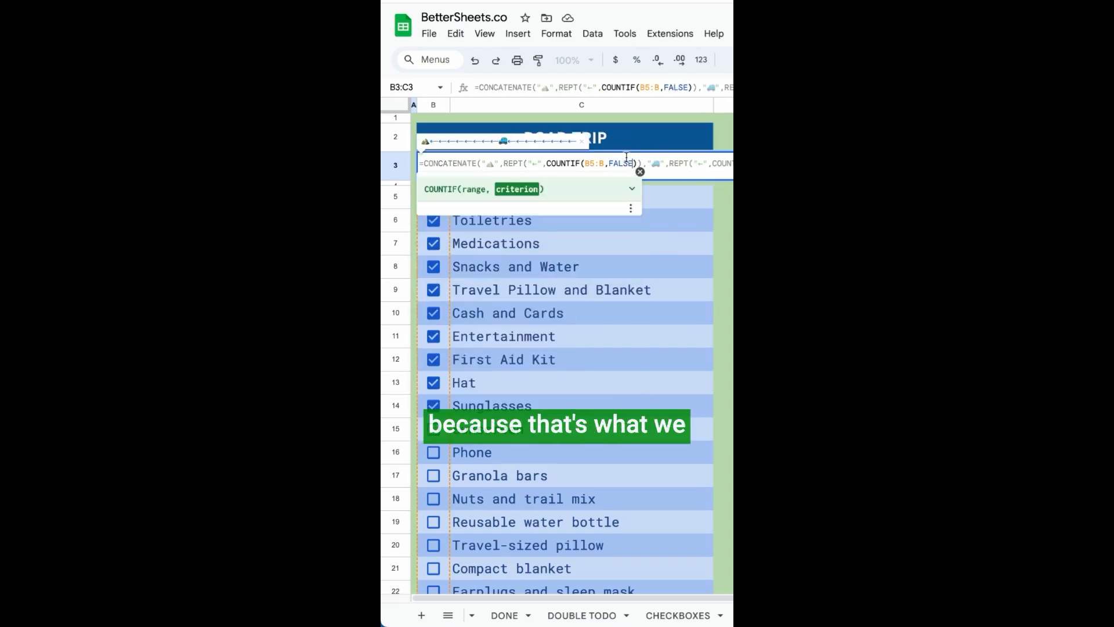
{"action": "double_click", "coordinate": [785, 164]}
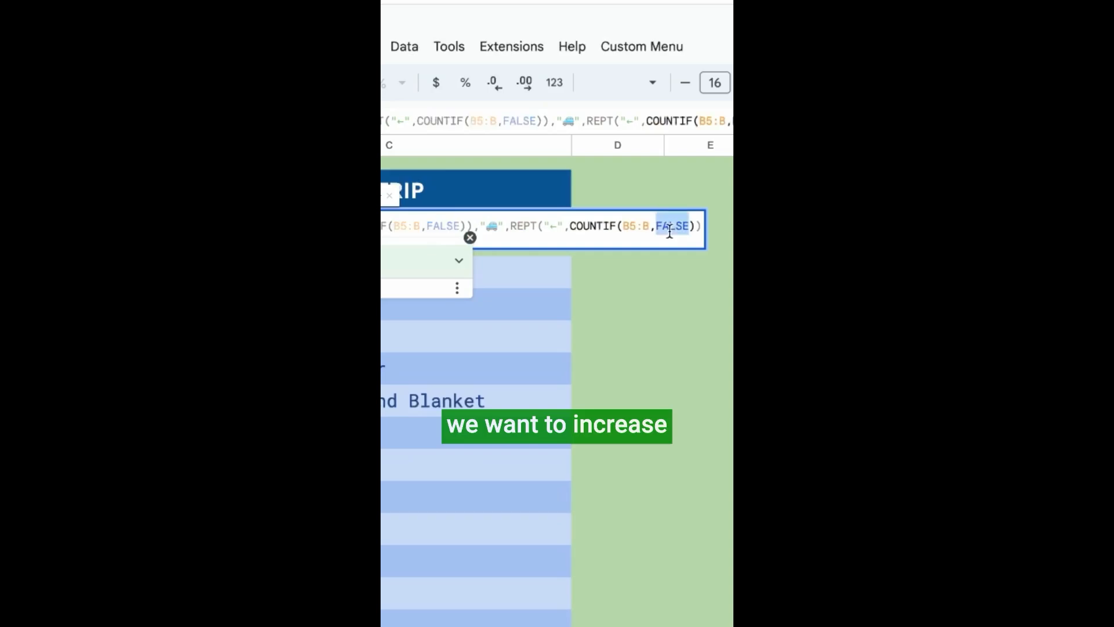
{"action": "type", "text": "TRUE"}
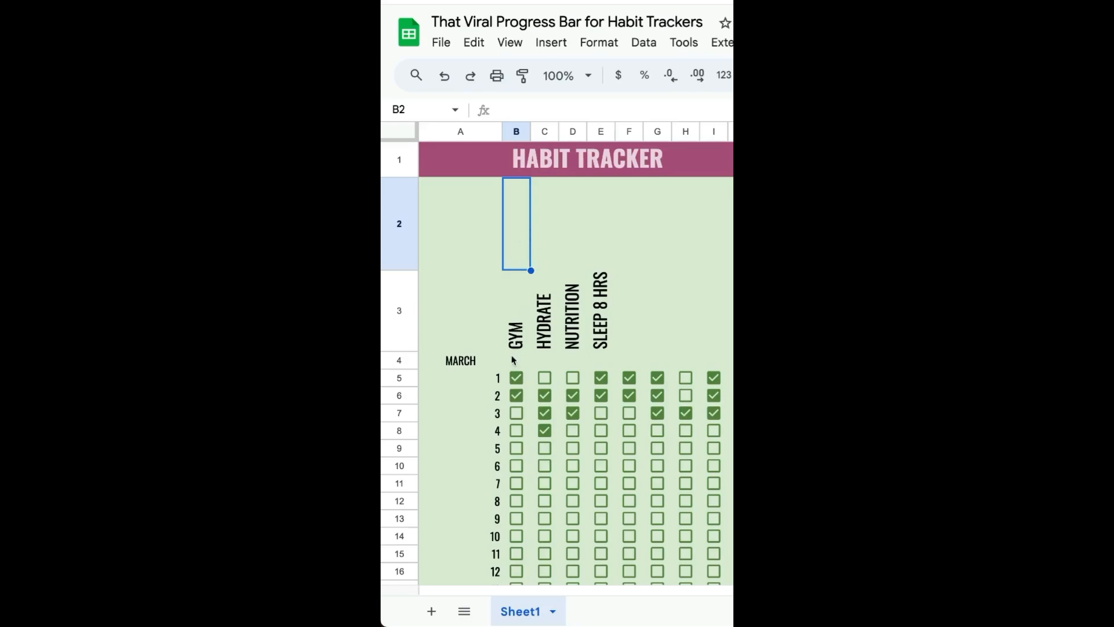
{"action": "left_click", "coordinate": [515, 358]}
{"action": "left_click_drag", "start_coordinate": [515, 346], "coordinate": [597, 348]}
{"action": "left_click_drag", "start_coordinate": [516, 360], "coordinate": [604, 519]}
Start a SPARKLINE formula in B2 whose data is COUNTIF(B5:B35,TRUE)
{"action": "left_click", "coordinate": [517, 242]}
{"action": "double_click", "coordinate": [517, 242]}
{"action": "type", "text": "=SPA"}
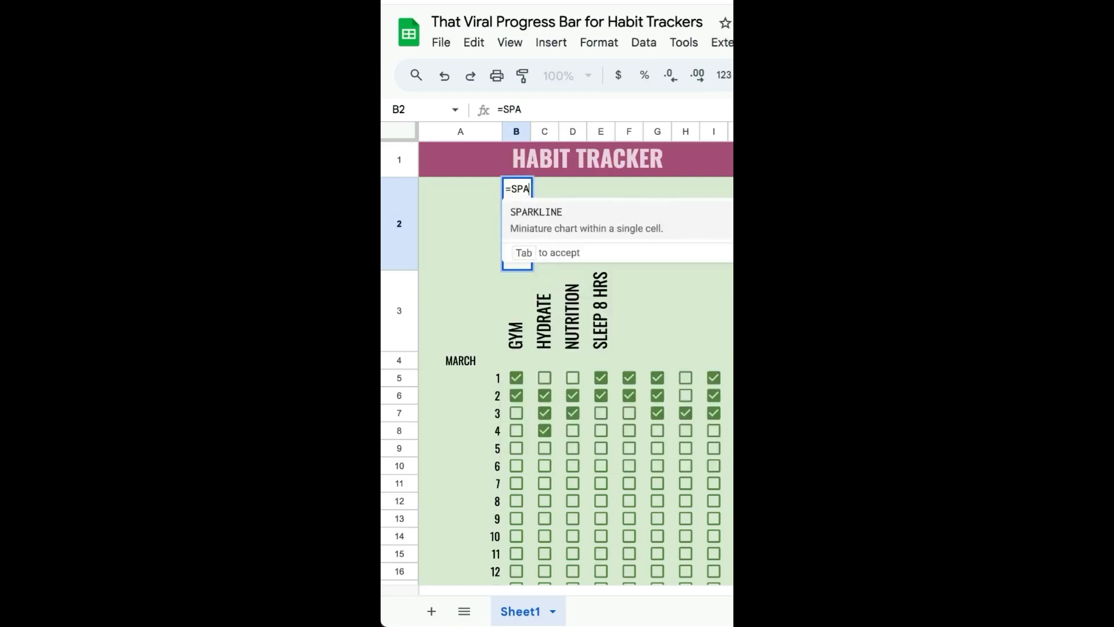
{"action": "key", "text": "Tab"}
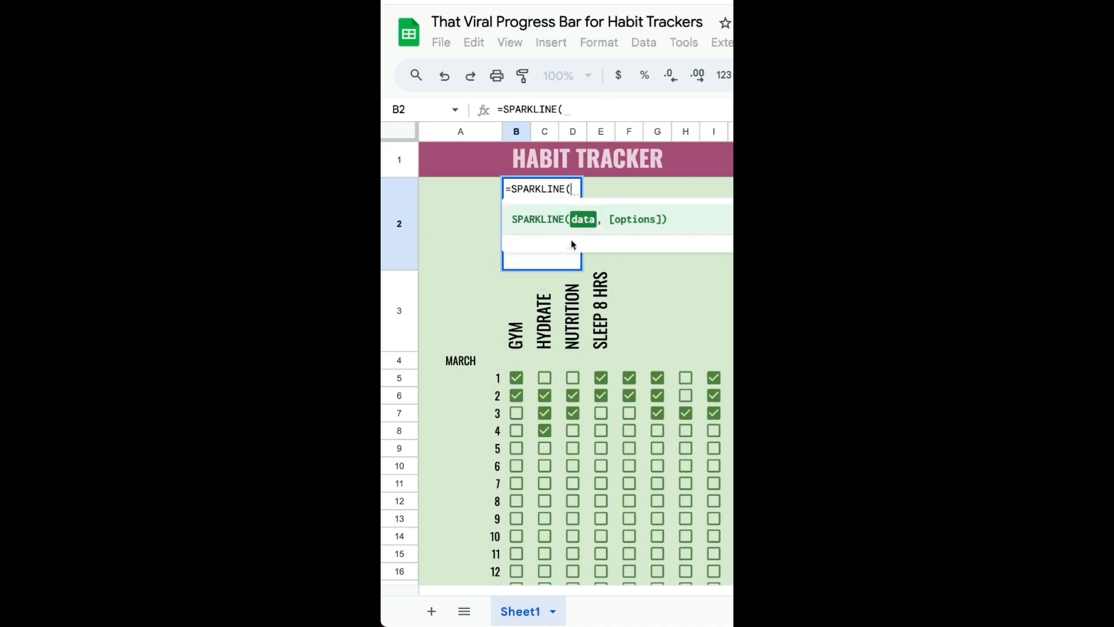
{"action": "type", "text": "COUNT"}
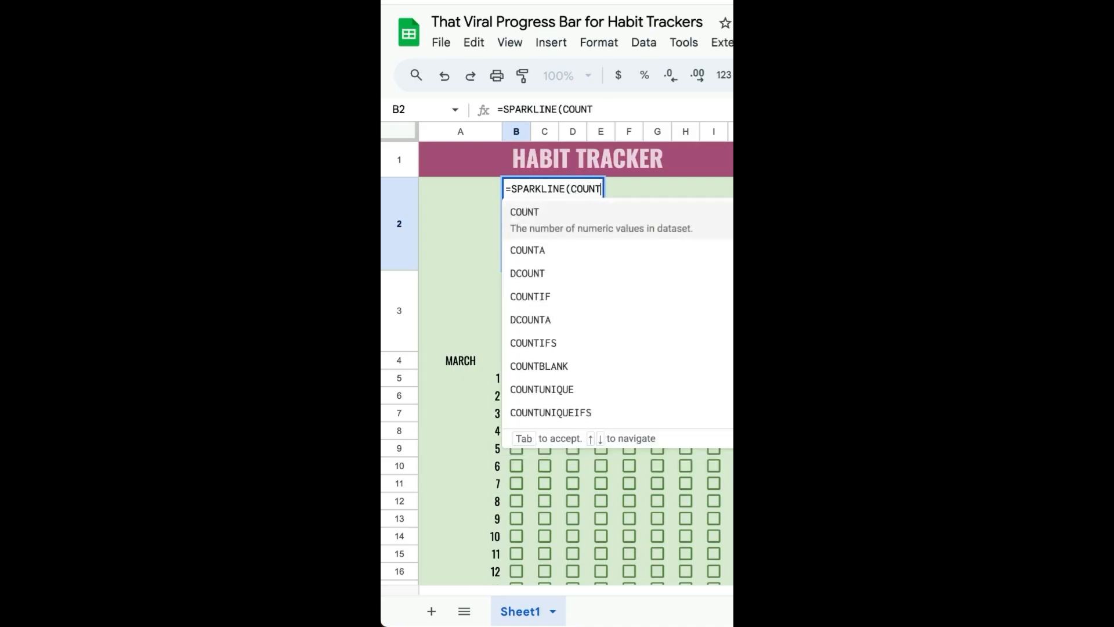
{"action": "type", "text": "IF(B5:"}
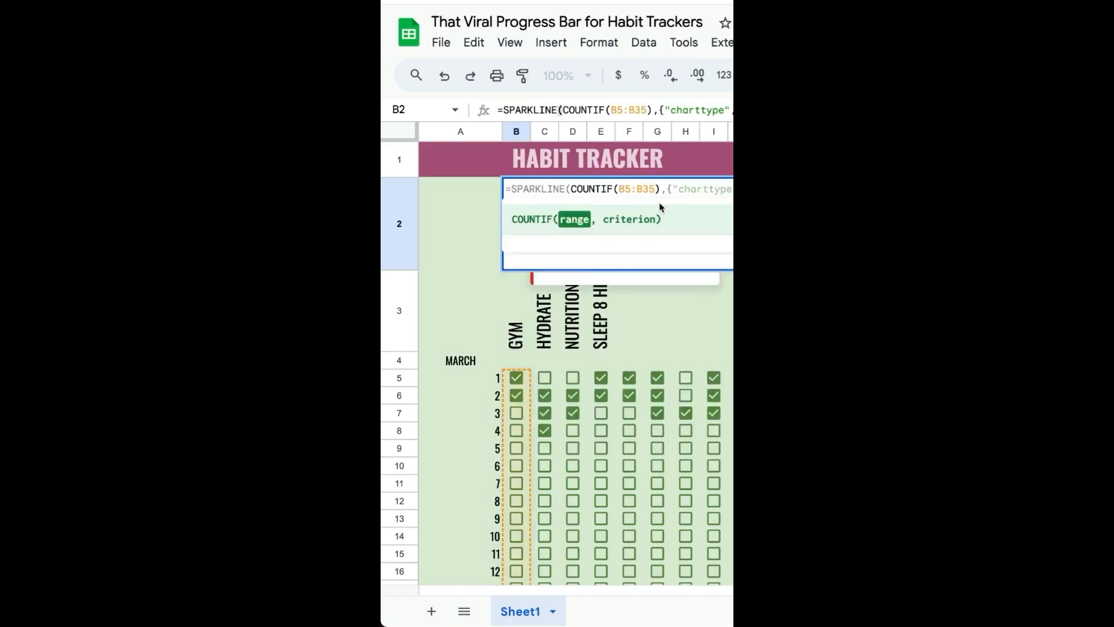
{"action": "type", "text": ",TRUE"}
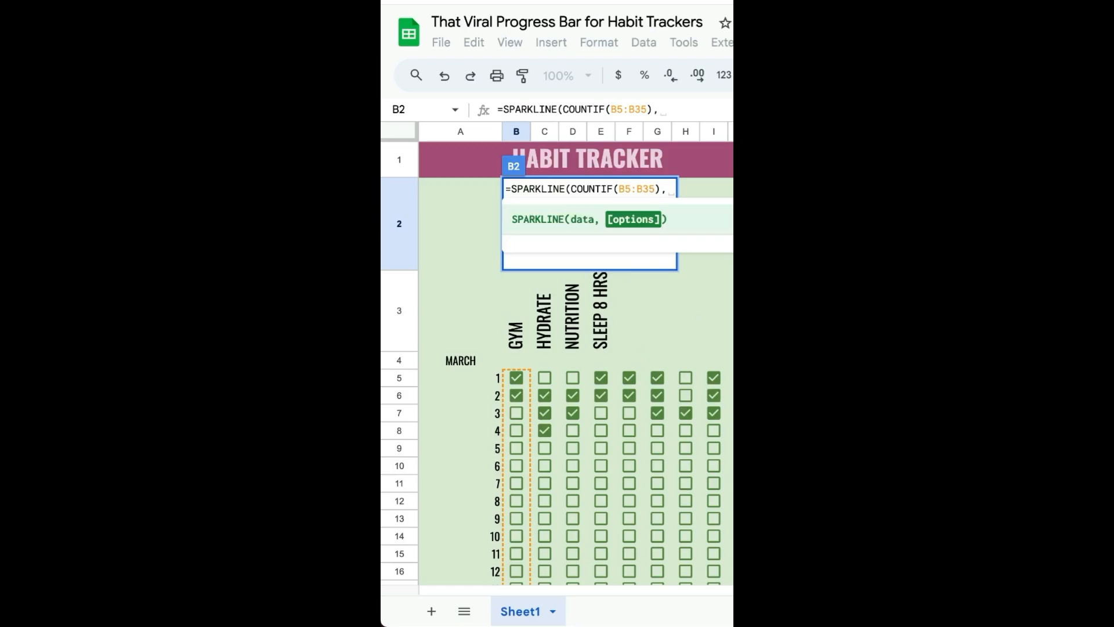
Add the options {"charttype","column";"ymin",0;"ymax",31} to the B2 sparkline and commit the formula
{"action": "type", "text": "{}"}
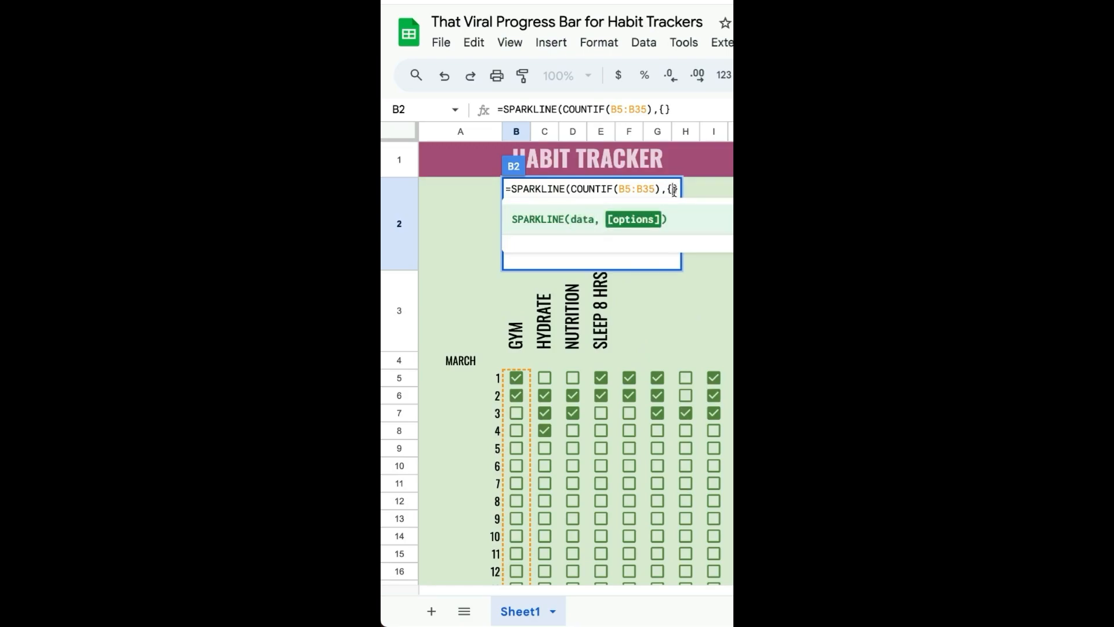
{"action": "type", "text": "\"charttype\",\""}
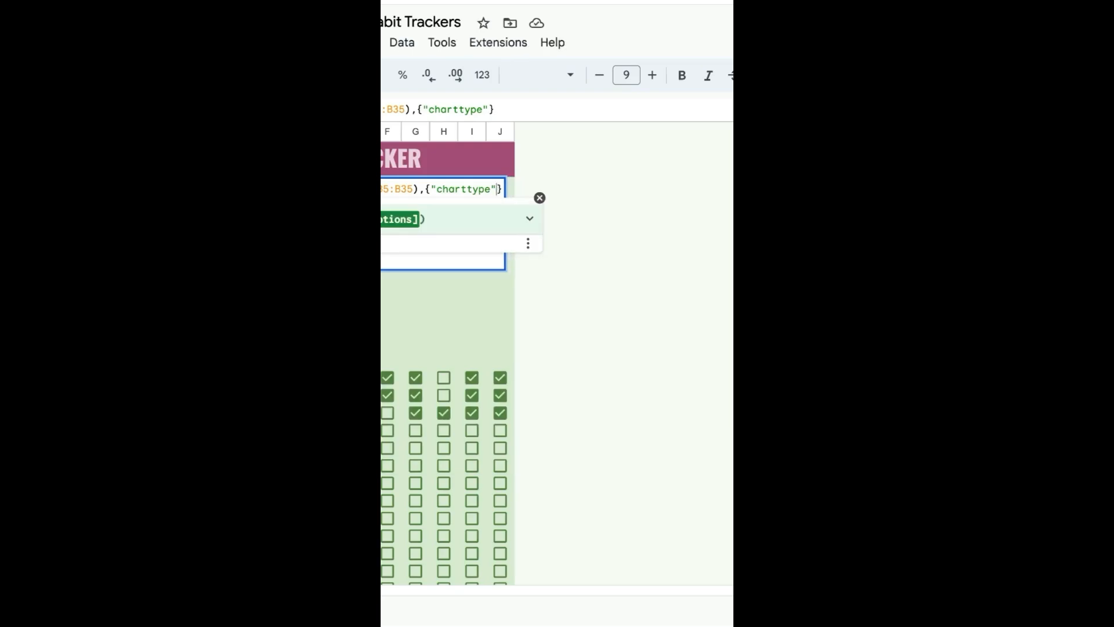
{"action": "type", "text": "column\""}
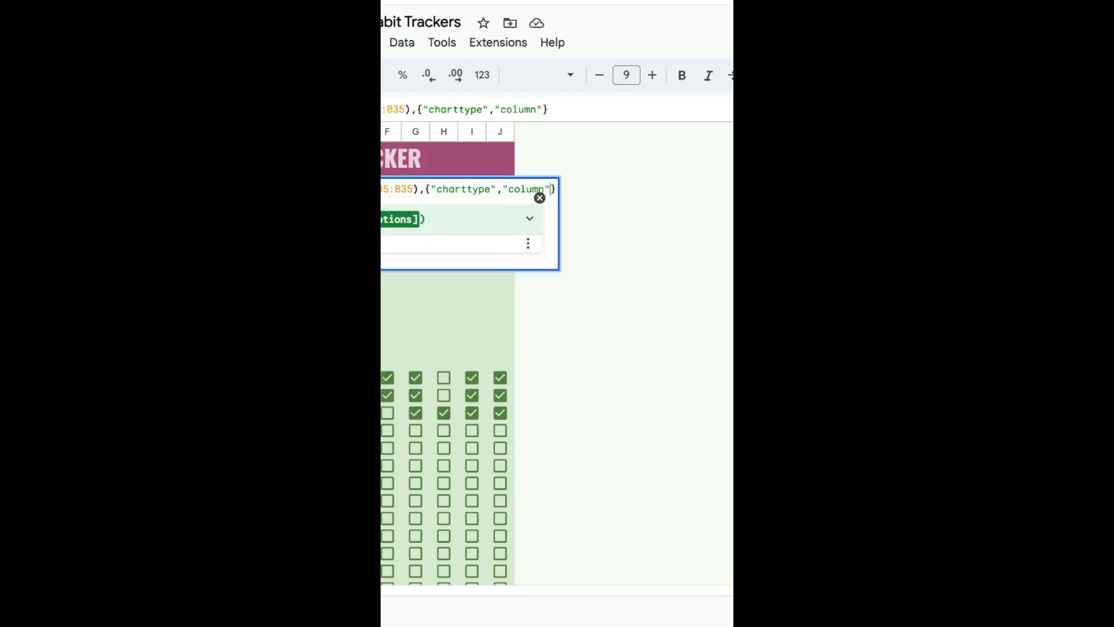
{"action": "type", "text": "; "}
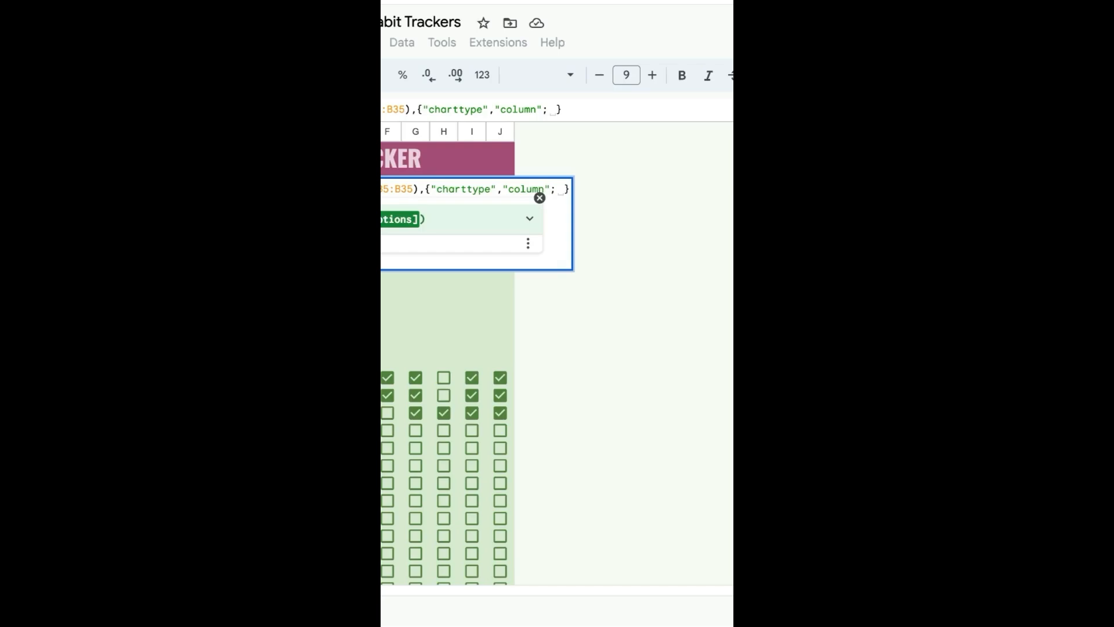
{"action": "type", "text": "\"ymax\","}
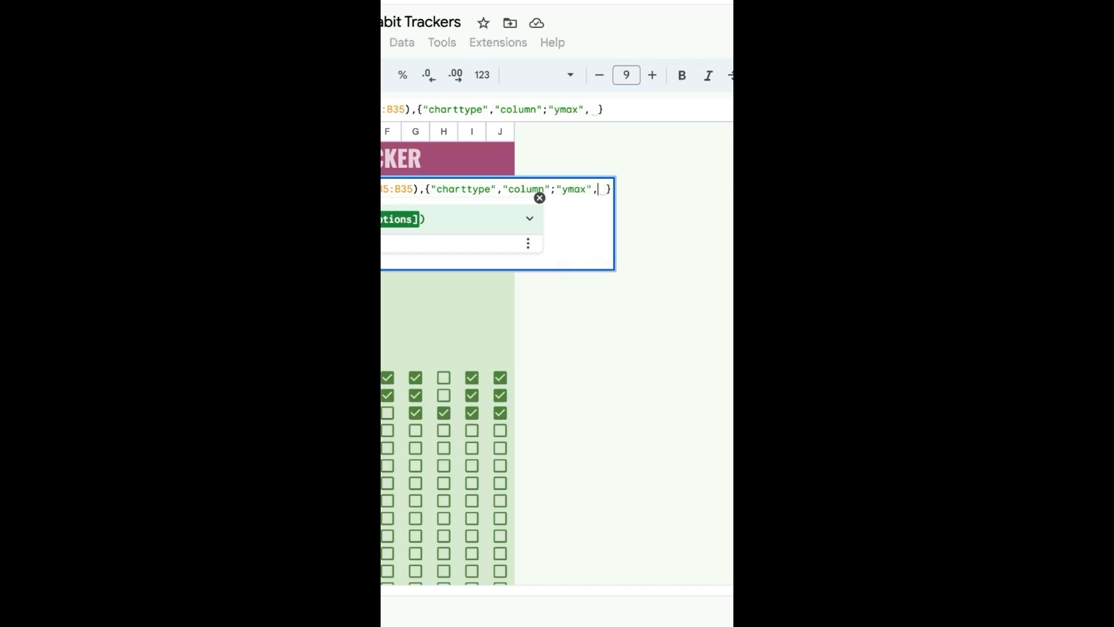
{"action": "type", "text": "31"}
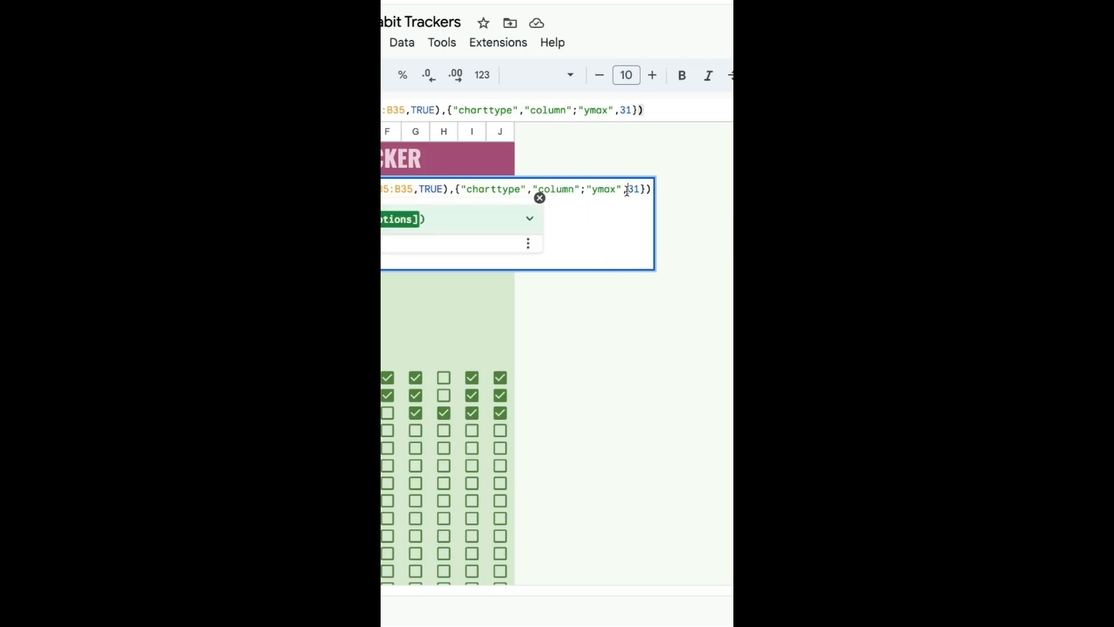
{"action": "type", "text": "\"ymin\",0;"}
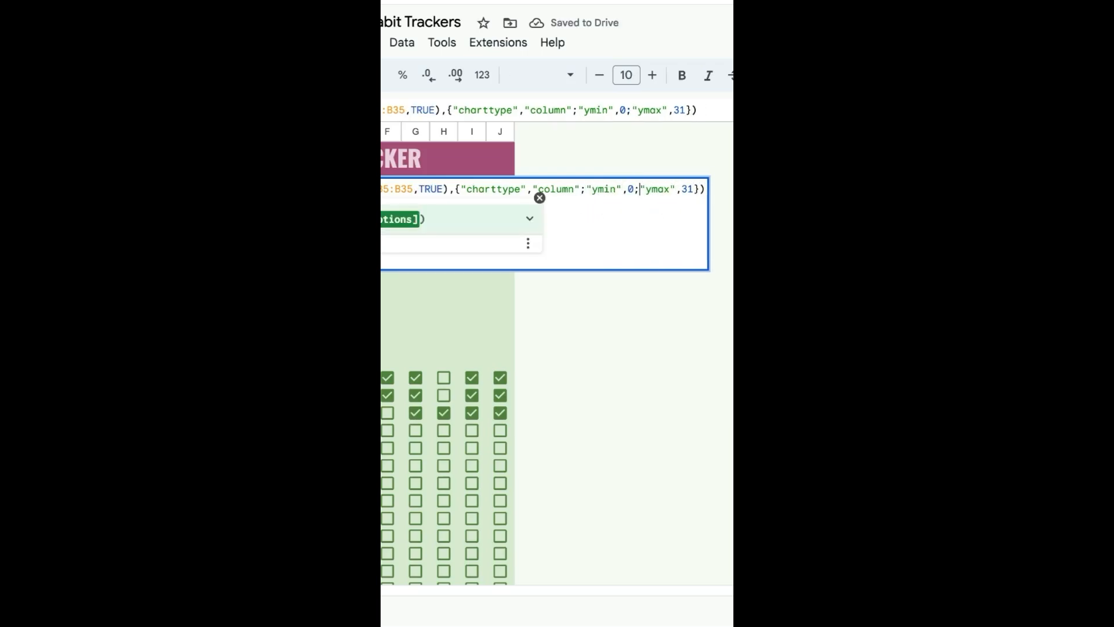
{"action": "key", "text": "Return"}
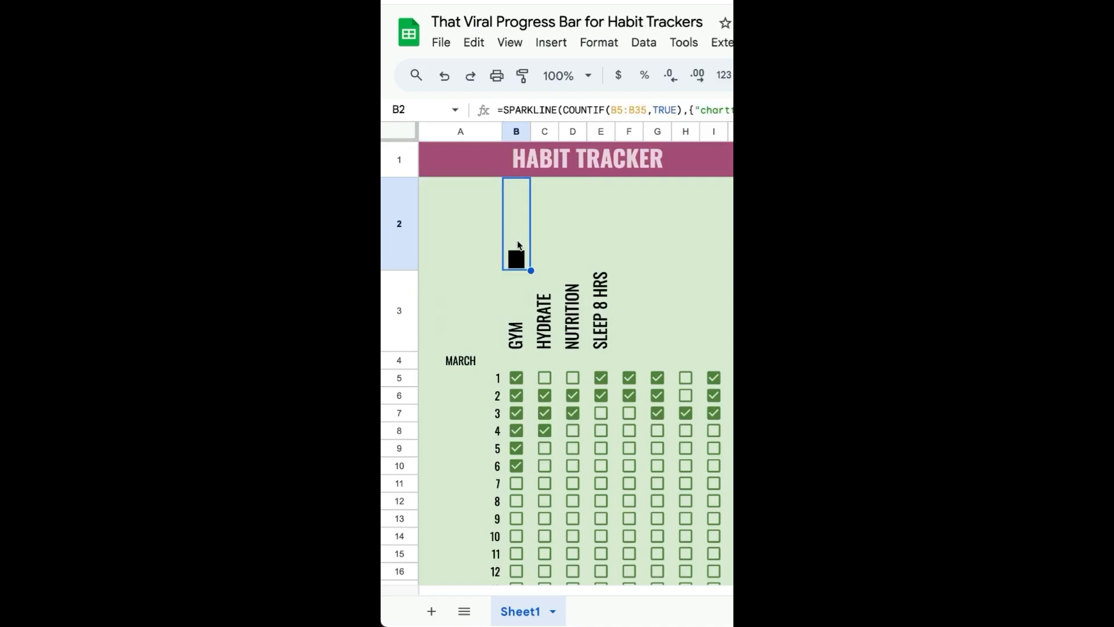
Tick the GYM checkboxes for March 7 through 11
{"action": "key", "text": "Down"}
{"action": "key", "text": "Down"}
{"action": "key", "text": "Down"}
{"action": "key", "text": "Down"}
{"action": "key", "text": "Down"}
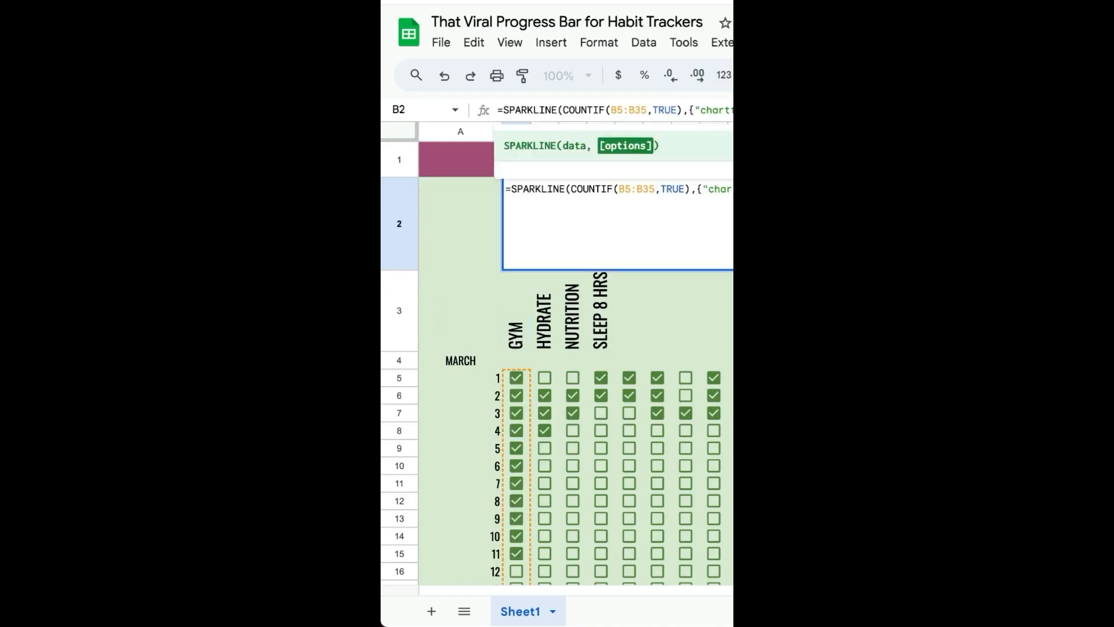
Add a "color" option to the B2 sparkline, trying "green" and "yellow" as its value
{"action": "type", "text": "green"}
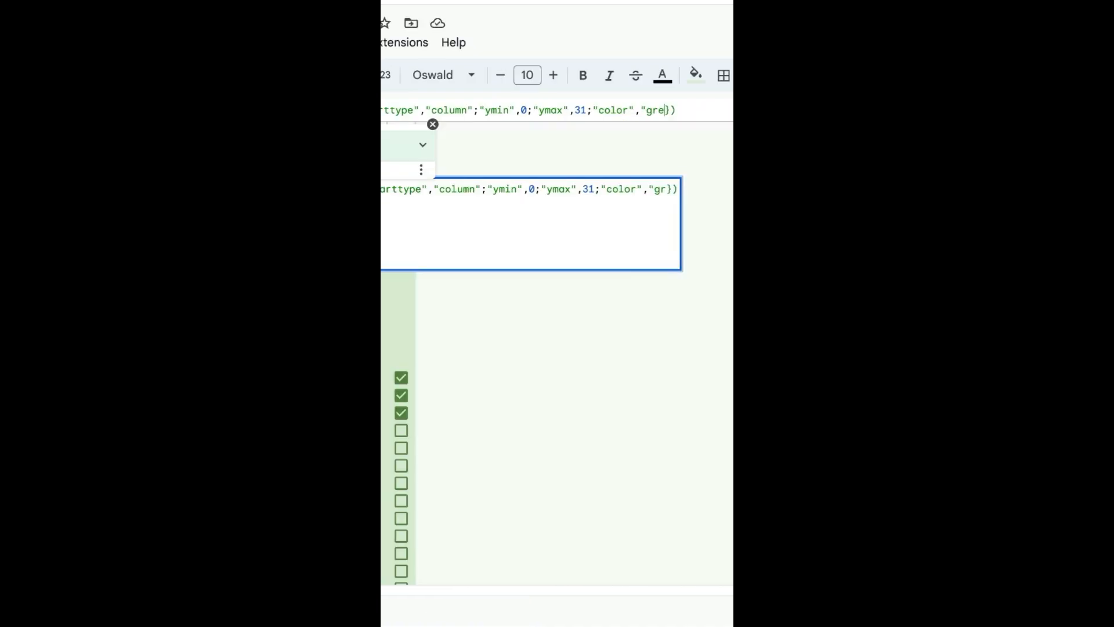
{"action": "key", "text": "BackSpace"}
{"action": "key", "text": "BackSpace"}
{"action": "key", "text": "BackSpace"}
{"action": "key", "text": "BackSpace"}
{"action": "key", "text": "BackSpace"}
{"action": "type", "text": "yellow\""}
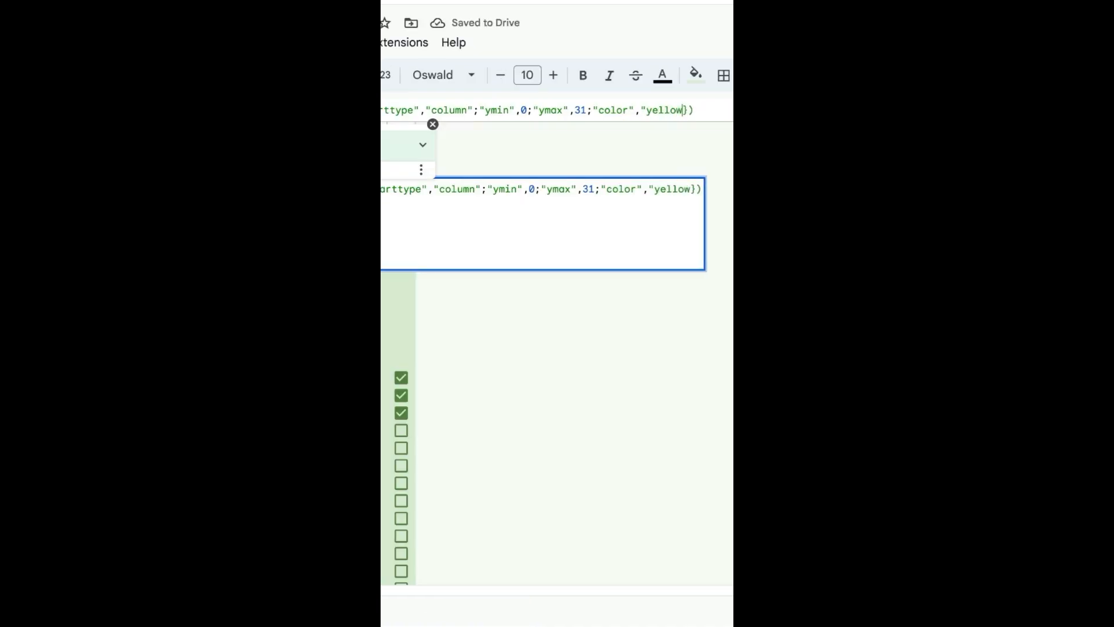
Change the B2 sparkline's color to "purple" and commit the formula
{"action": "key", "text": "BackSpace"}
{"action": "key", "text": "BackSpace"}
{"action": "key", "text": "BackSpace"}
{"action": "key", "text": "BackSpace"}
{"action": "key", "text": "BackSpace"}
{"action": "key", "text": "BackSpace"}
{"action": "key", "text": "BackSpace"}
{"action": "key", "text": "BackSpace"}
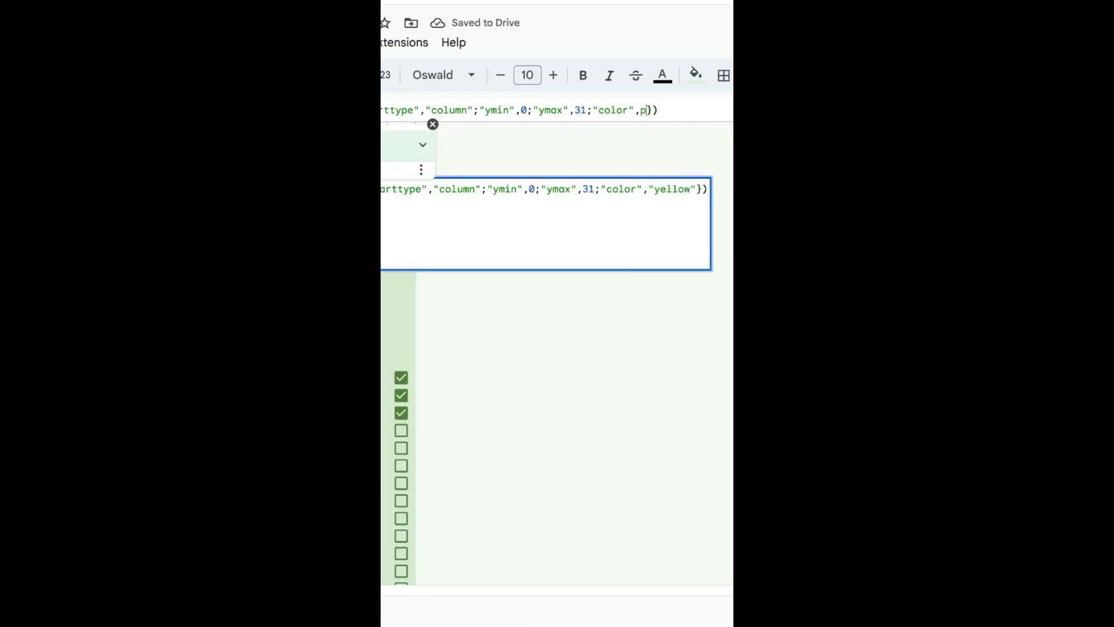
{"action": "type", "text": "\"purple\""}
{"action": "key", "text": "Return"}
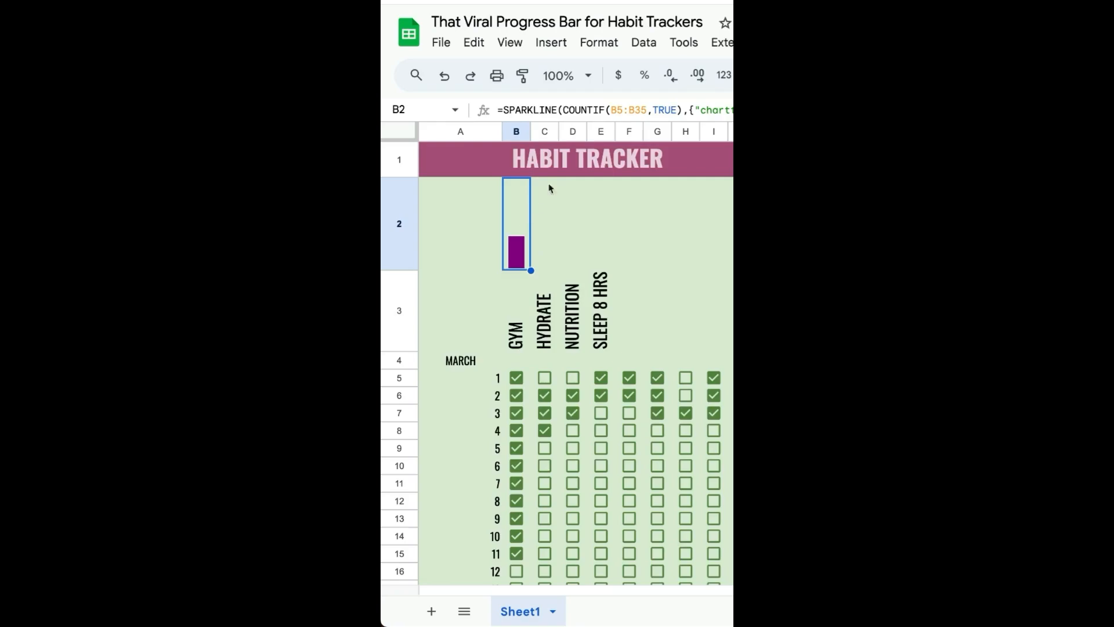
Copy the B2 sparkline into C2, D2, E2 and F2 for the other habits
{"action": "key", "text": "super+c"}
{"action": "left_click", "coordinate": [541, 254]}
{"action": "key", "text": "super+v"}
{"action": "key", "text": "Right"}
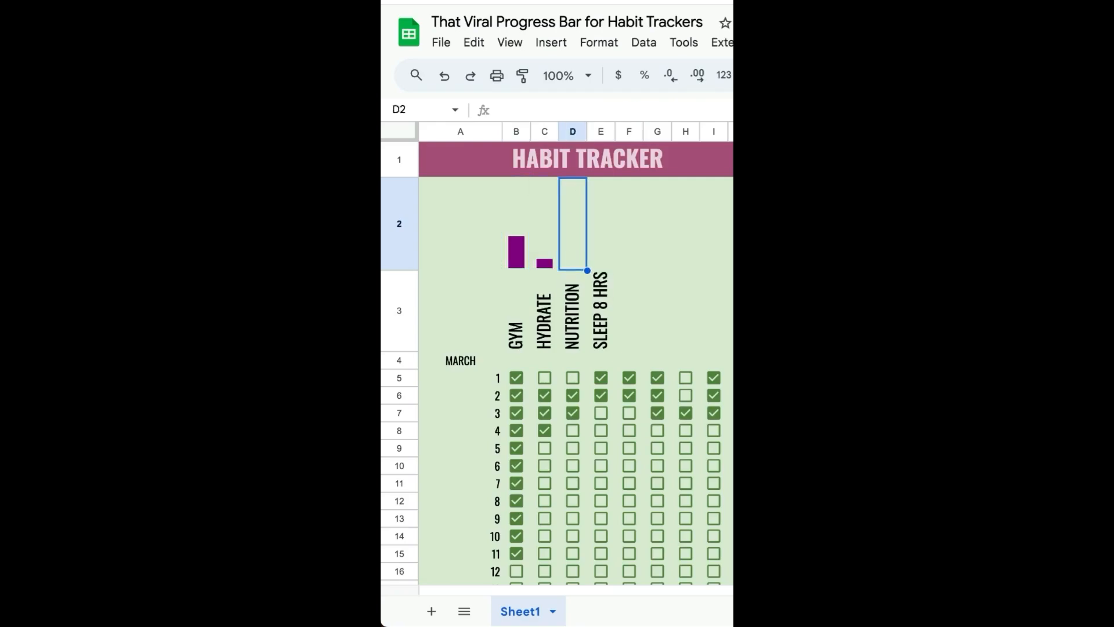
{"action": "key", "text": "super+v"}
{"action": "key", "text": "Right"}
{"action": "key", "text": "super+v"}
{"action": "key", "text": "Right"}
{"action": "key", "text": "super+v"}
{"action": "key", "text": "Right"}
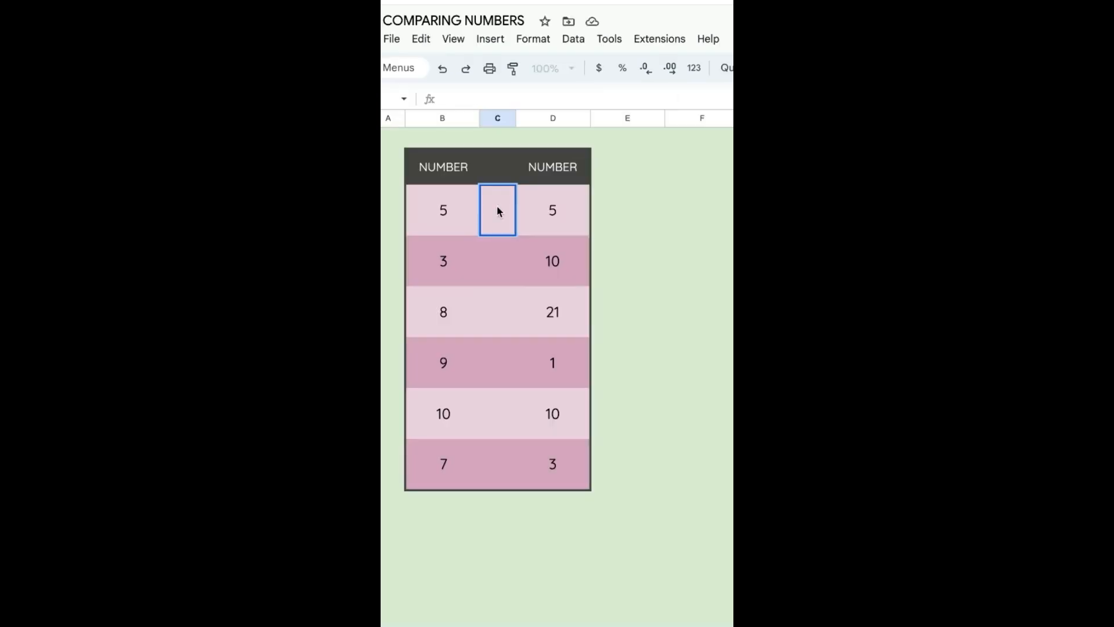
Try to enter an equals sign as plain text in C3 of the Comparing Numbers sheet, including as '=
{"action": "type", "text": "="}
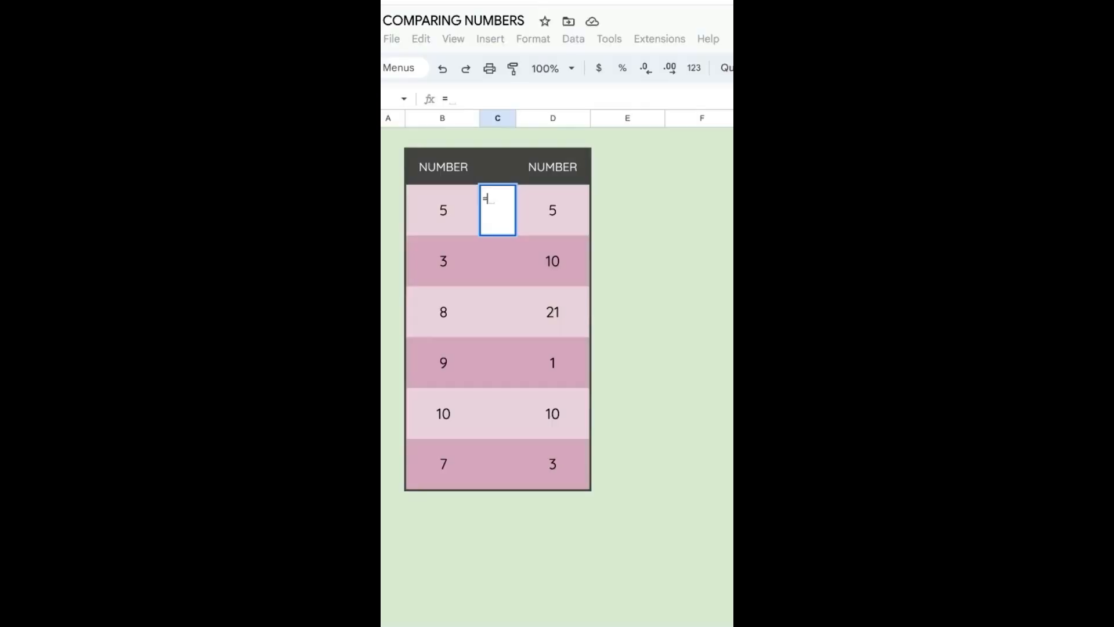
{"action": "key", "text": "Return"}
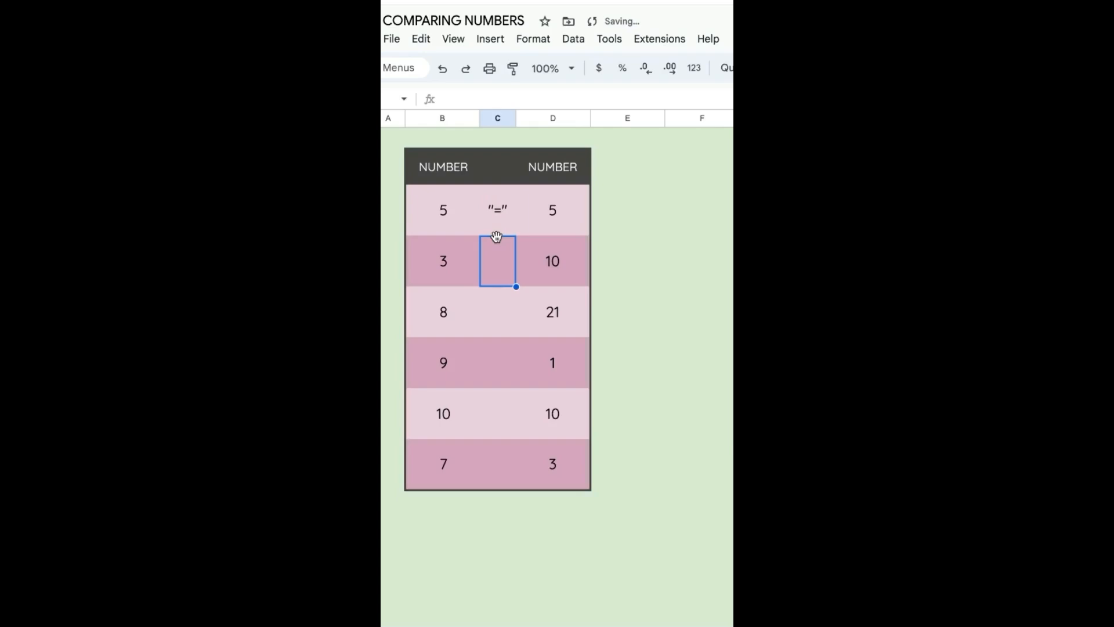
{"action": "left_click", "coordinate": [497, 231]}
{"action": "type", "text": "'="}
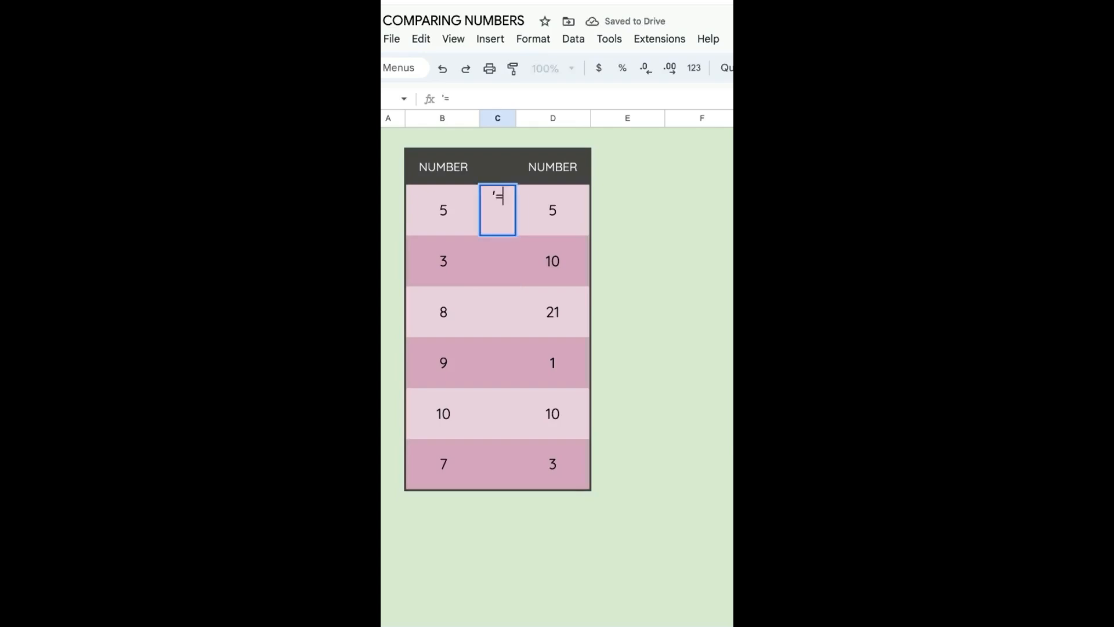
{"action": "key", "text": "Return"}
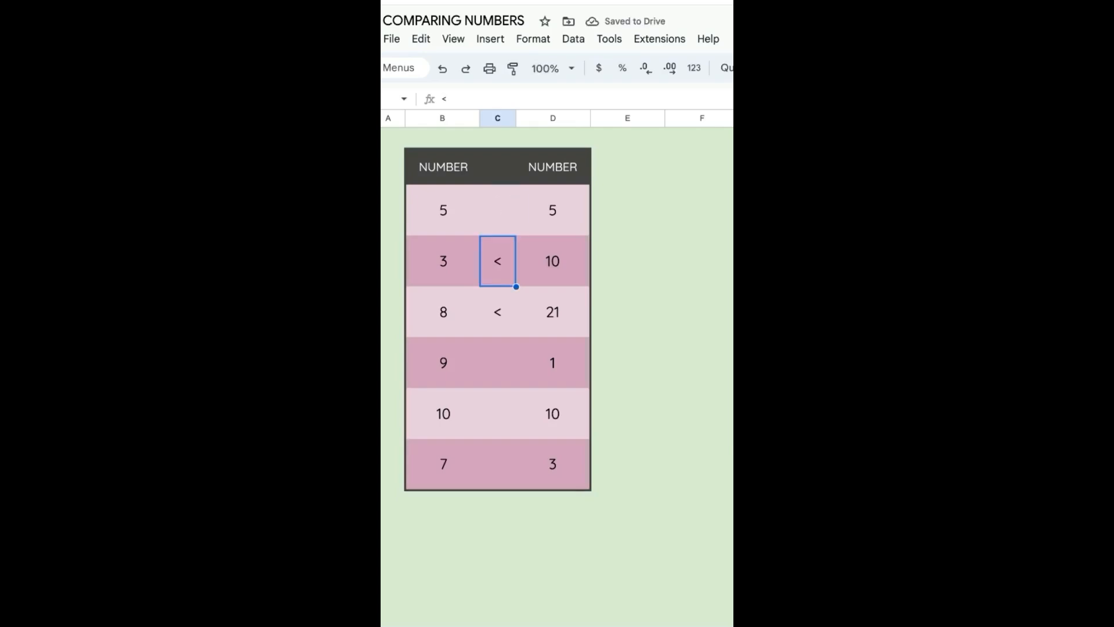
Start an IF formula in C3 that returns "=" when B3=D3
{"action": "left_click", "coordinate": [497, 312]}
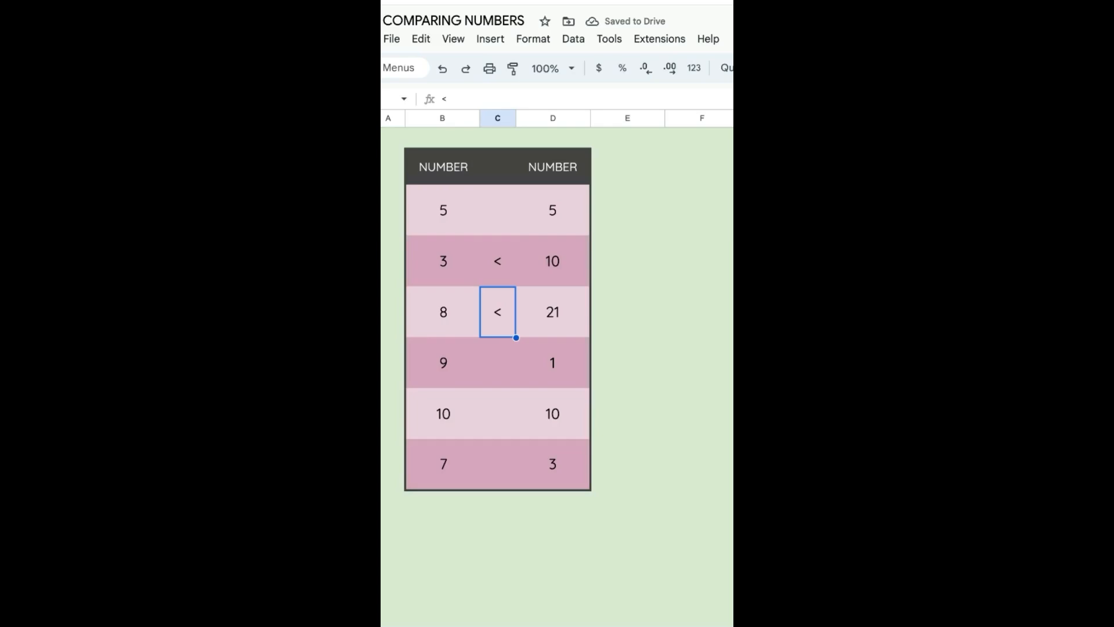
{"action": "key", "text": "Up"}
{"action": "key", "text": "Up"}
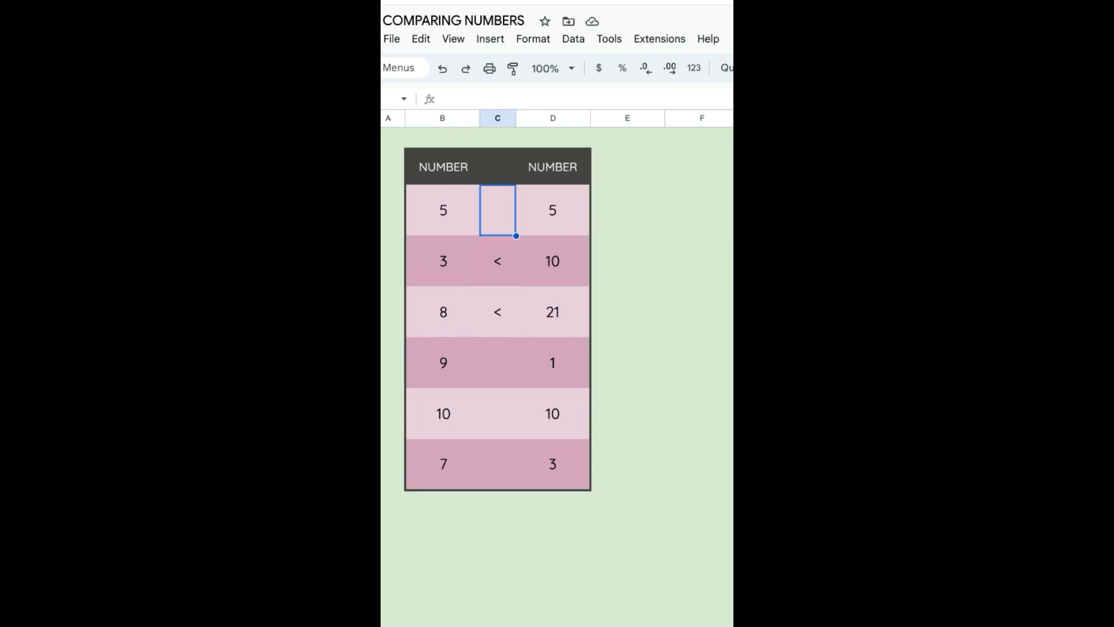
{"action": "type", "text": "=IF("}
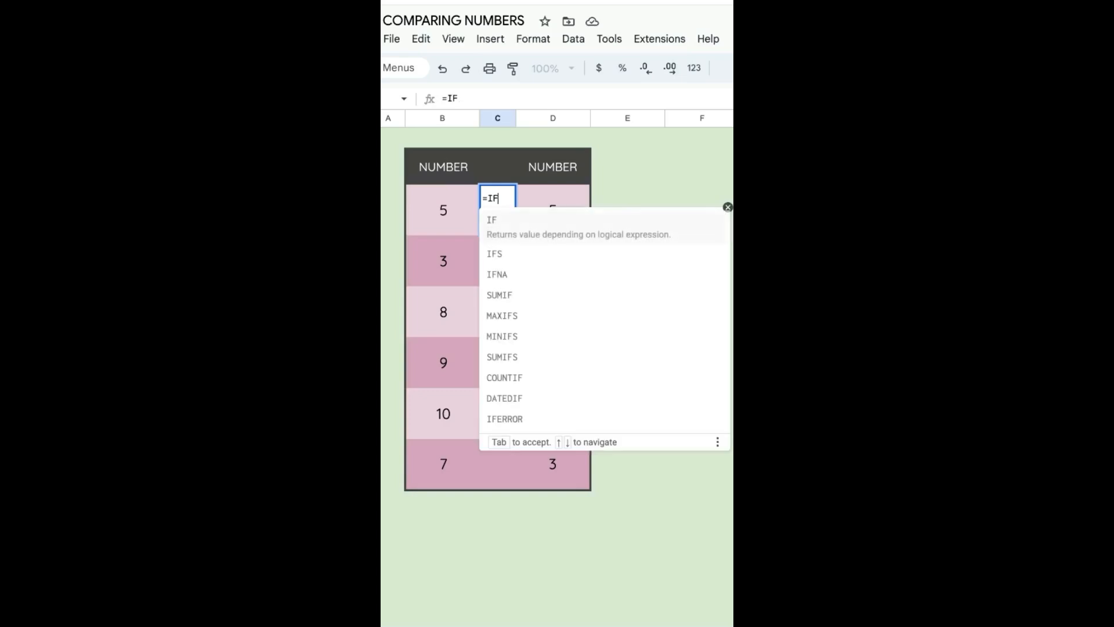
{"action": "left_click", "coordinate": [443, 210]}
{"action": "type", "text": "="}
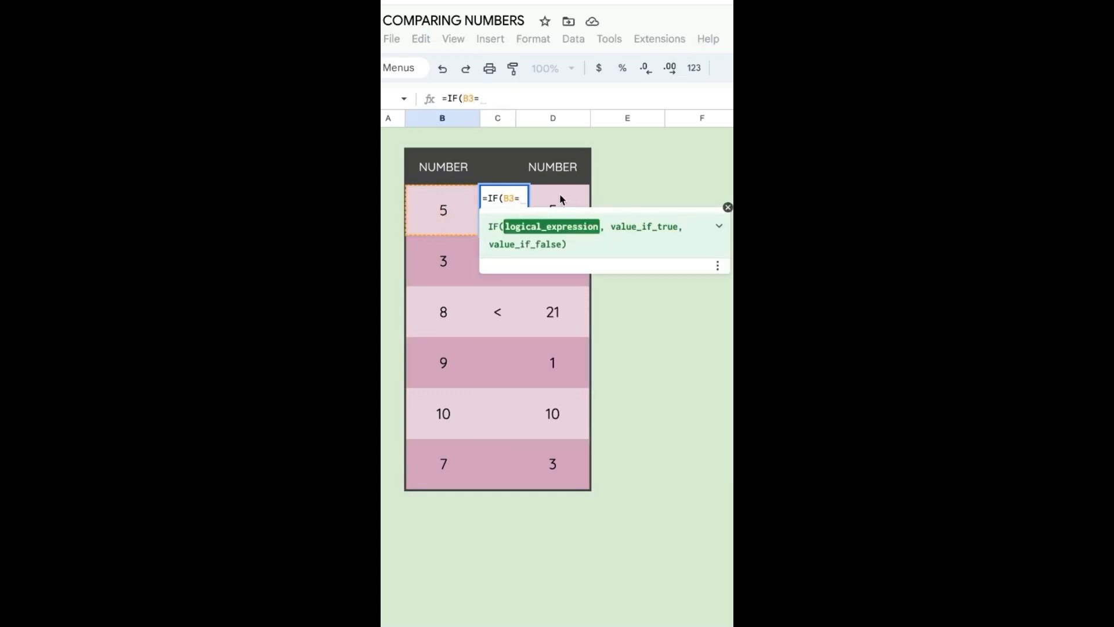
{"action": "left_click", "coordinate": [558, 195]}
{"action": "type", "text": ",\""}
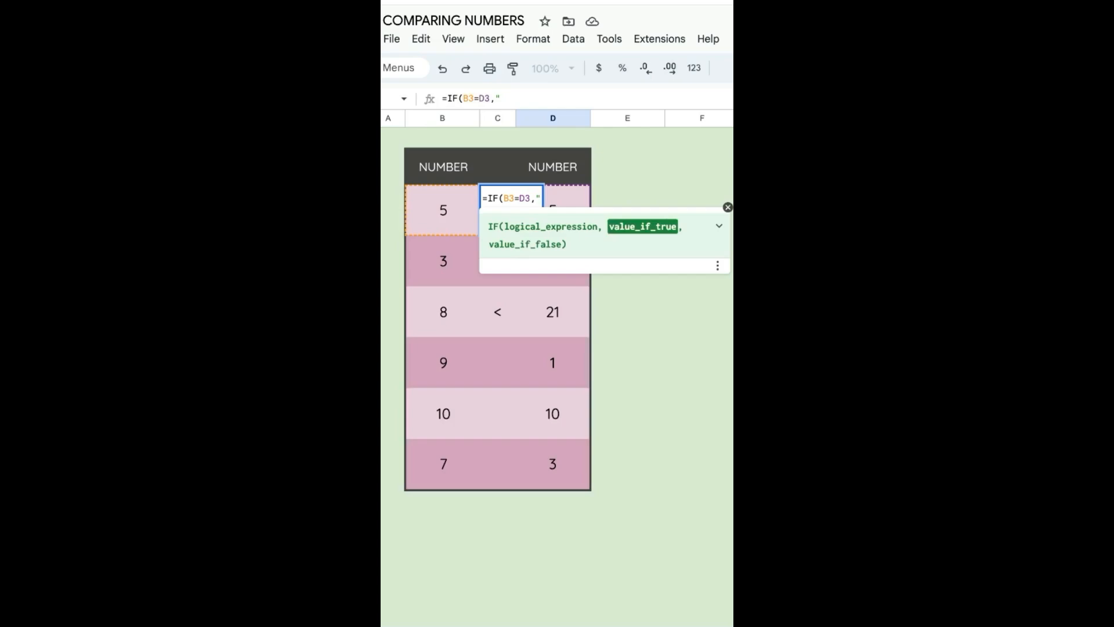
{"action": "type", "text": "=\","}
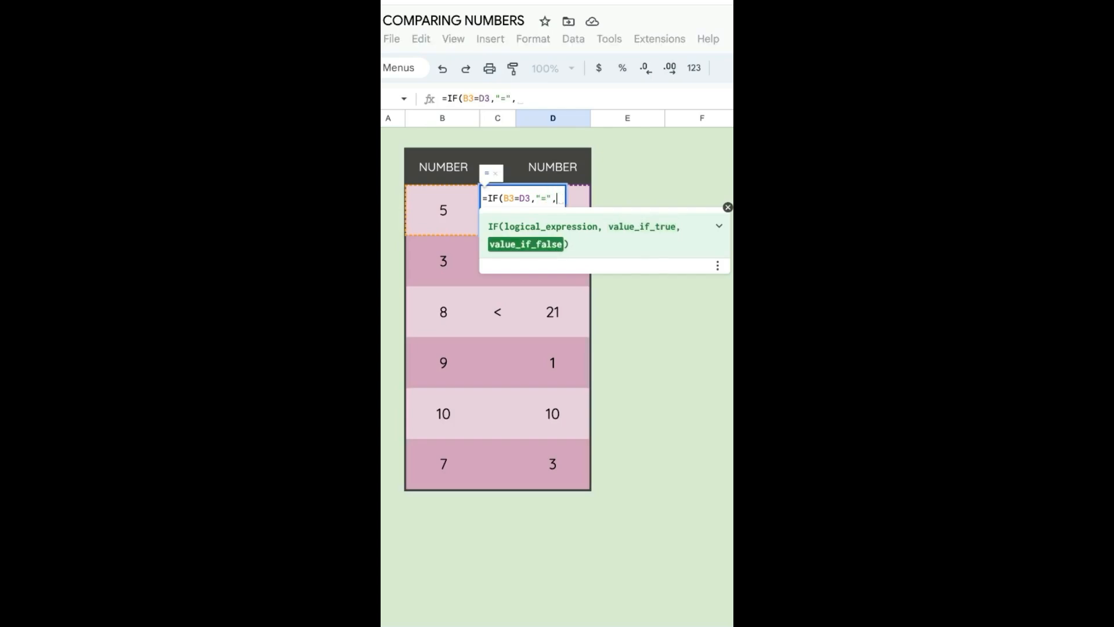
Nest a second IF as the false value, returning ">" when B3>D3
{"action": "type", "text": "IF("}
{"action": "left_click", "coordinate": [437, 214]}
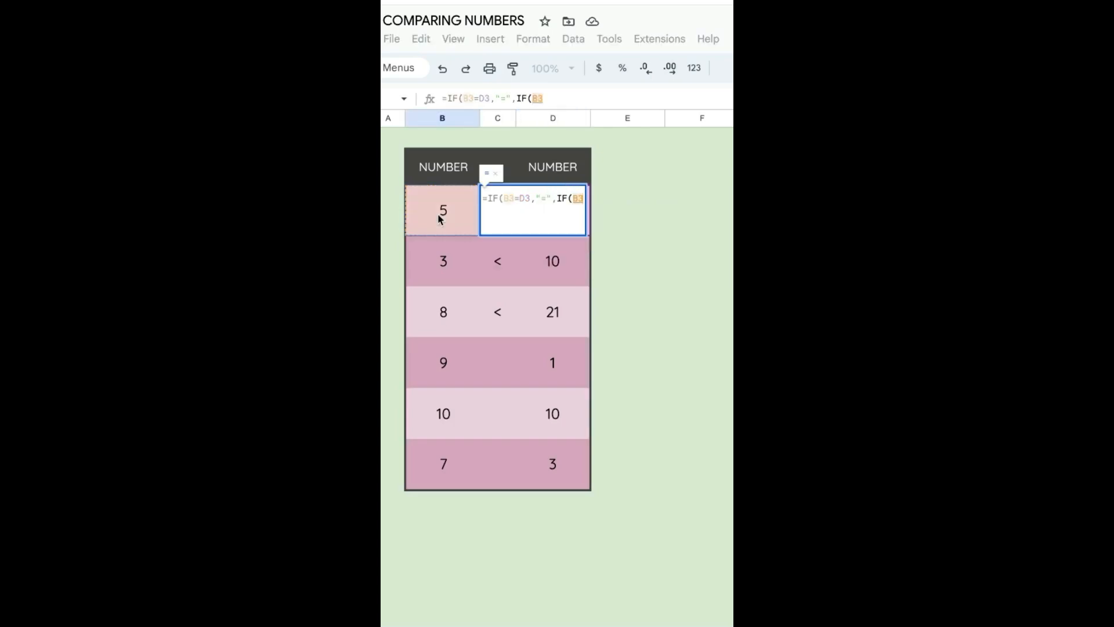
{"action": "type", "text": ">"}
{"action": "type", "text": "D3,\""}
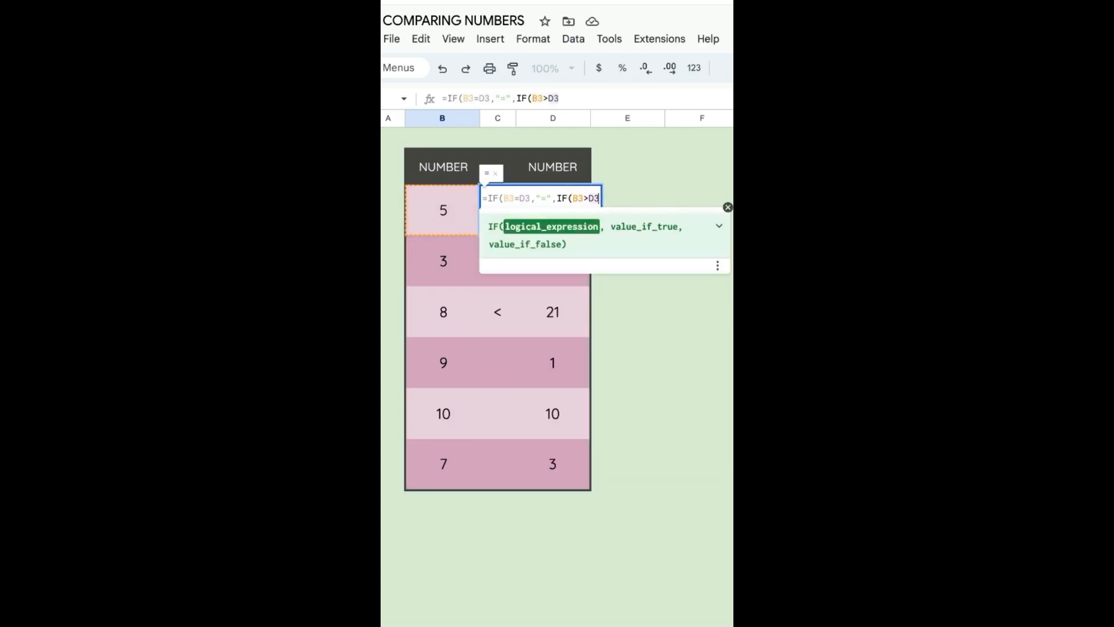
{"action": "type", "text": ">\","}
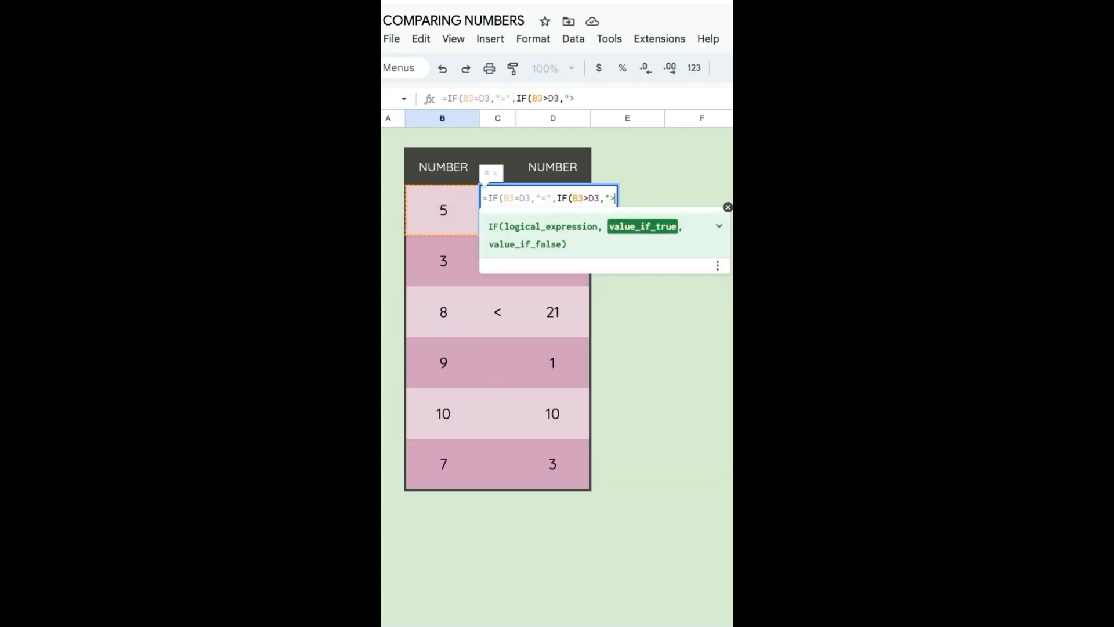
Nest a third IF returning "<" when B3<D3, complete the C3 formula, and accept the autofill for the rows below
{"action": "type", "text": "IF("}
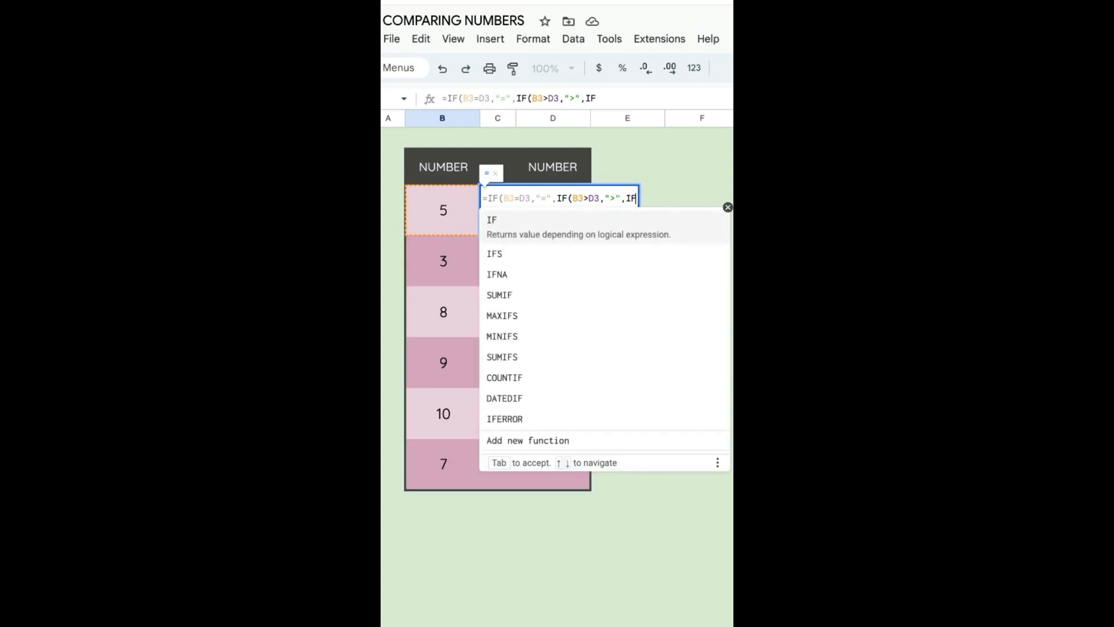
{"action": "type", "text": "B3"}
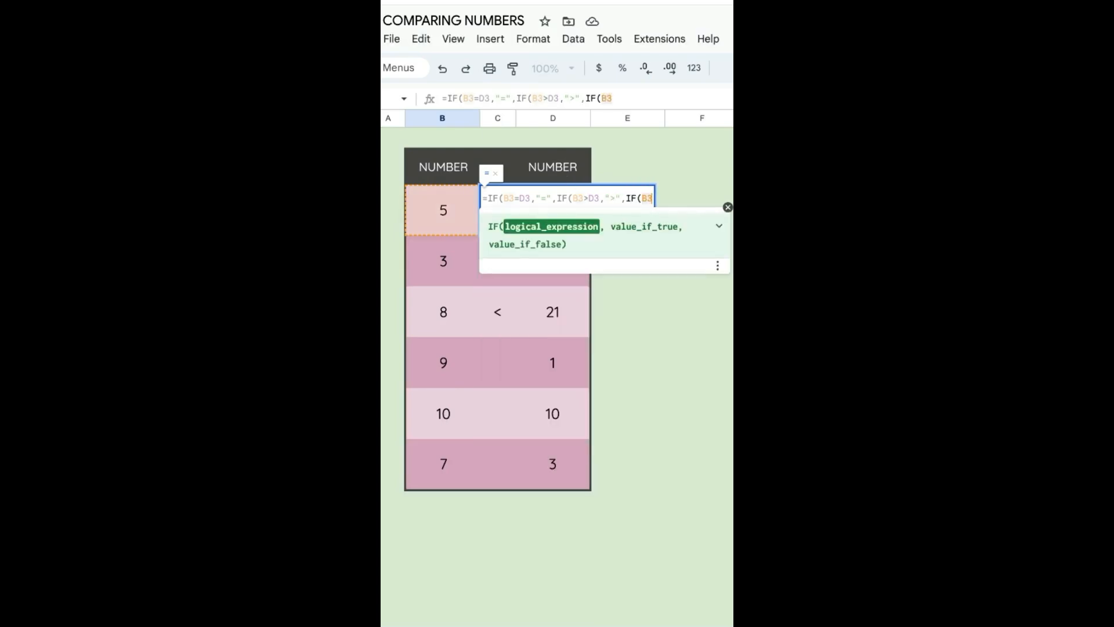
{"action": "type", "text": "<D3,"}
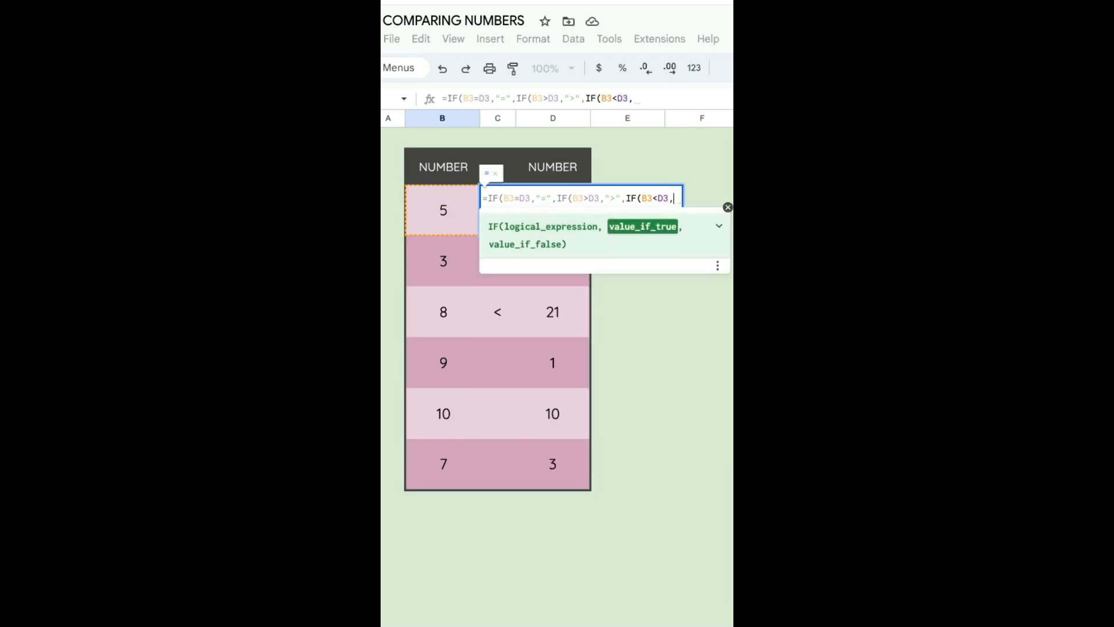
{"action": "type", "text": "\"<\")))"}
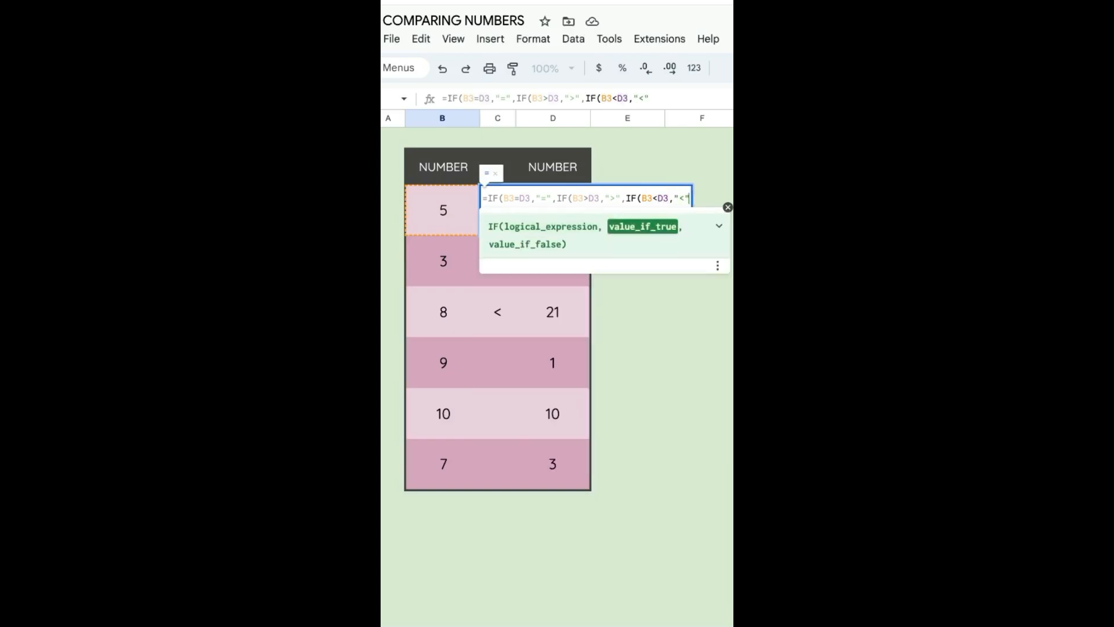
{"action": "key", "text": "Return"}
{"action": "key", "text": "ctrl+Return"}
Check the comparison formulas and their symbols in column C from C3 down to C8
{"action": "left_click", "coordinate": [506, 208]}
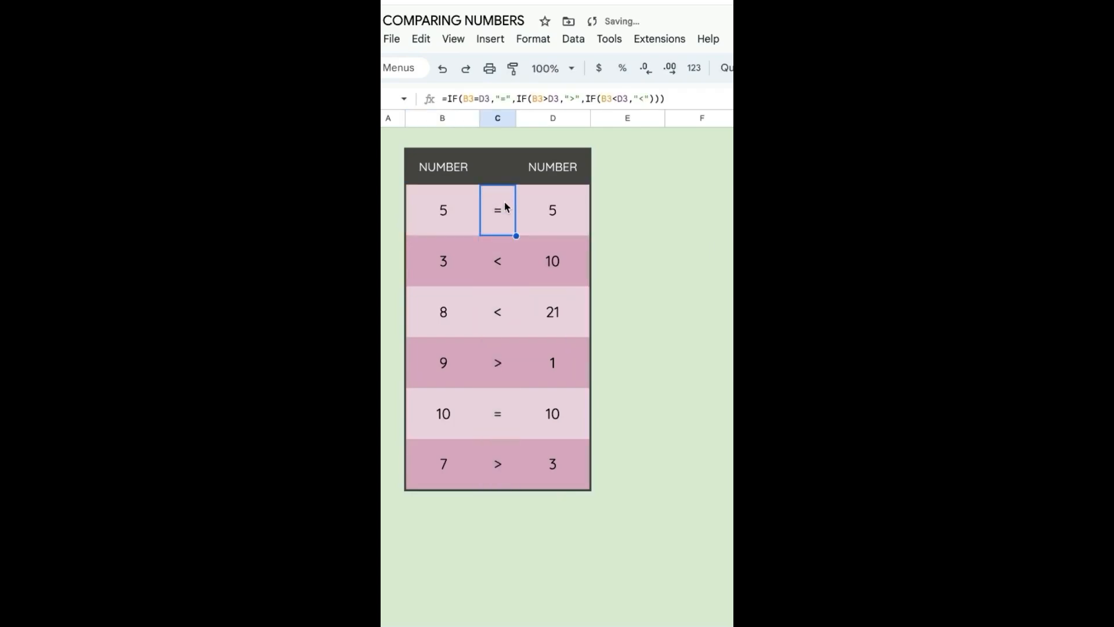
{"action": "left_click", "coordinate": [497, 260]}
{"action": "left_click", "coordinate": [497, 312]}
{"action": "left_click", "coordinate": [497, 463]}
{"action": "left_click", "coordinate": [497, 413]}
{"action": "left_click", "coordinate": [498, 311]}
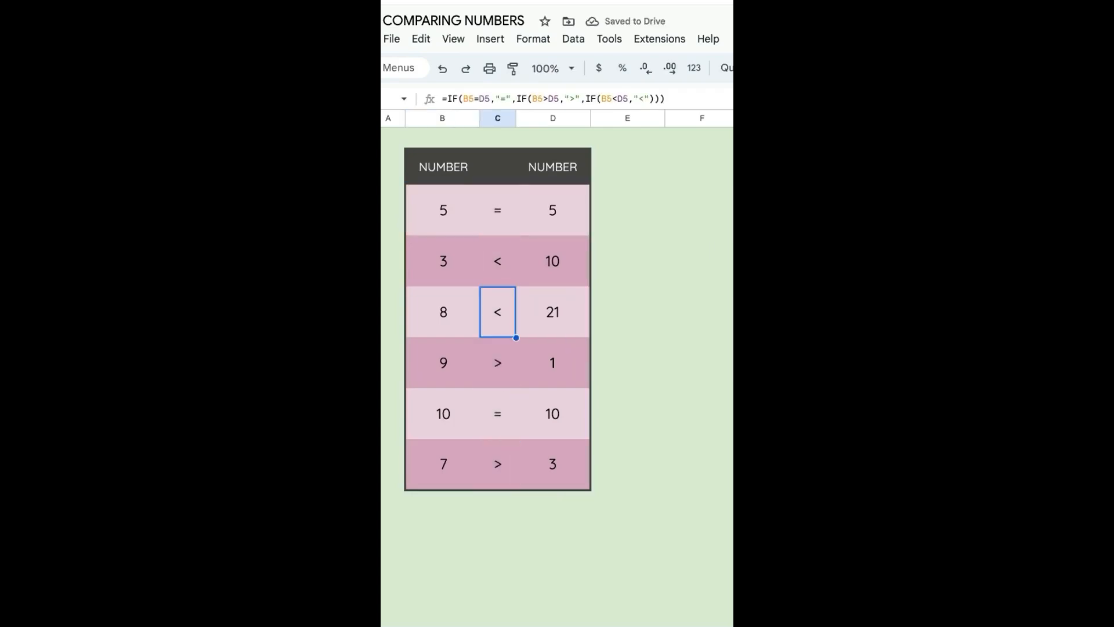
{"action": "left_click", "coordinate": [497, 261]}
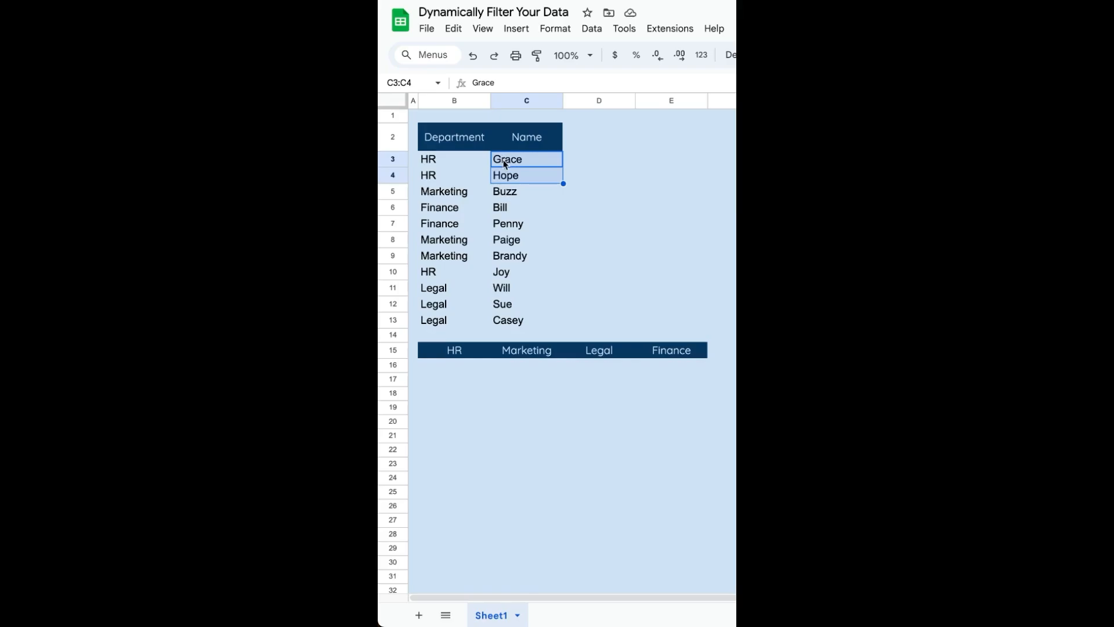
Try copying the two HR names from C3:C4 under the HR header in B16, and clear the pasted cells
{"action": "key", "text": "ctrl+c"}
{"action": "left_click", "coordinate": [449, 364]}
{"action": "key", "text": "ctrl+v"}
{"action": "left_click_drag", "start_coordinate": [522, 158], "coordinate": [444, 321]}
{"action": "left_click_drag", "start_coordinate": [432, 367], "coordinate": [431, 383]}
{"action": "key", "text": "Delete"}
Enter =FILTER(C3:C13,B15=B3:B13) in B16 to list the names belonging to the HR department
{"action": "double_click", "coordinate": [453, 364]}
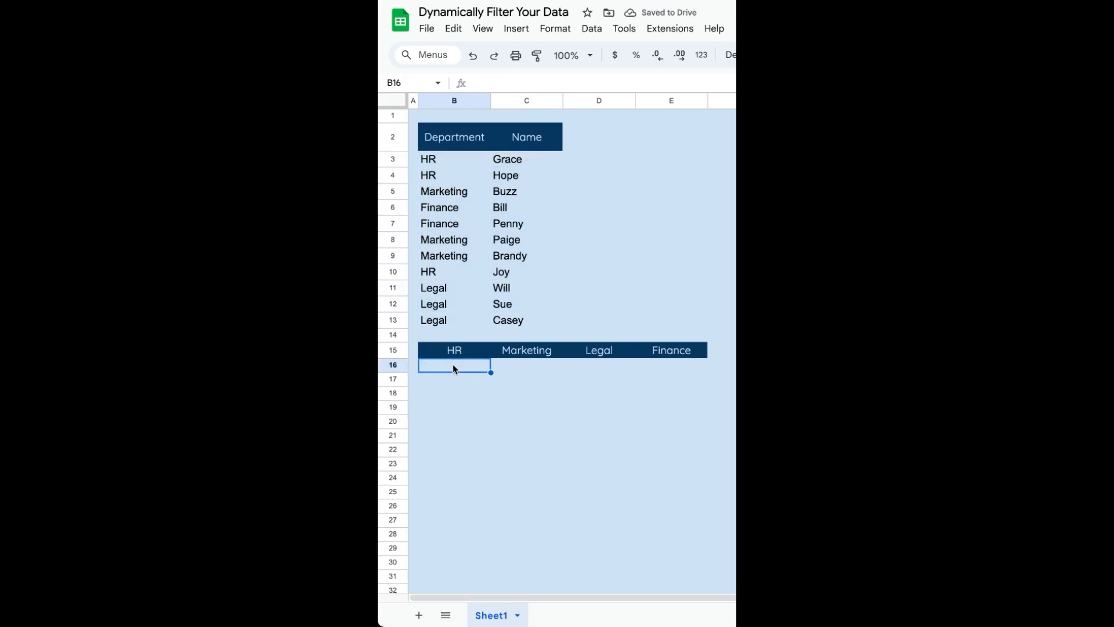
{"action": "type", "text": "=FILTER("}
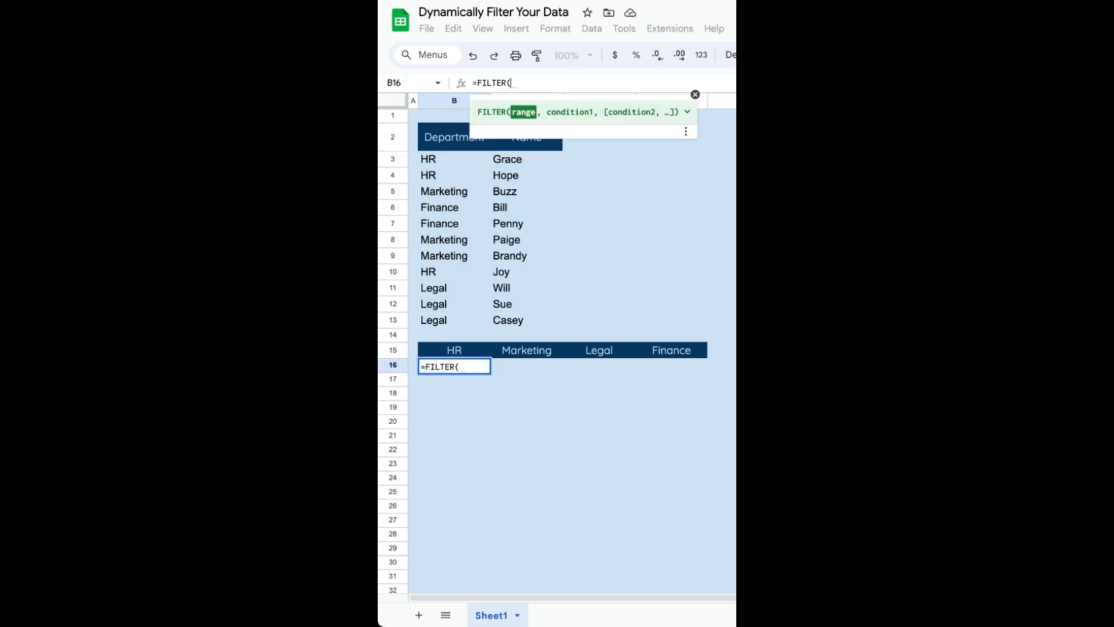
{"action": "type", "text": "C3:C13"}
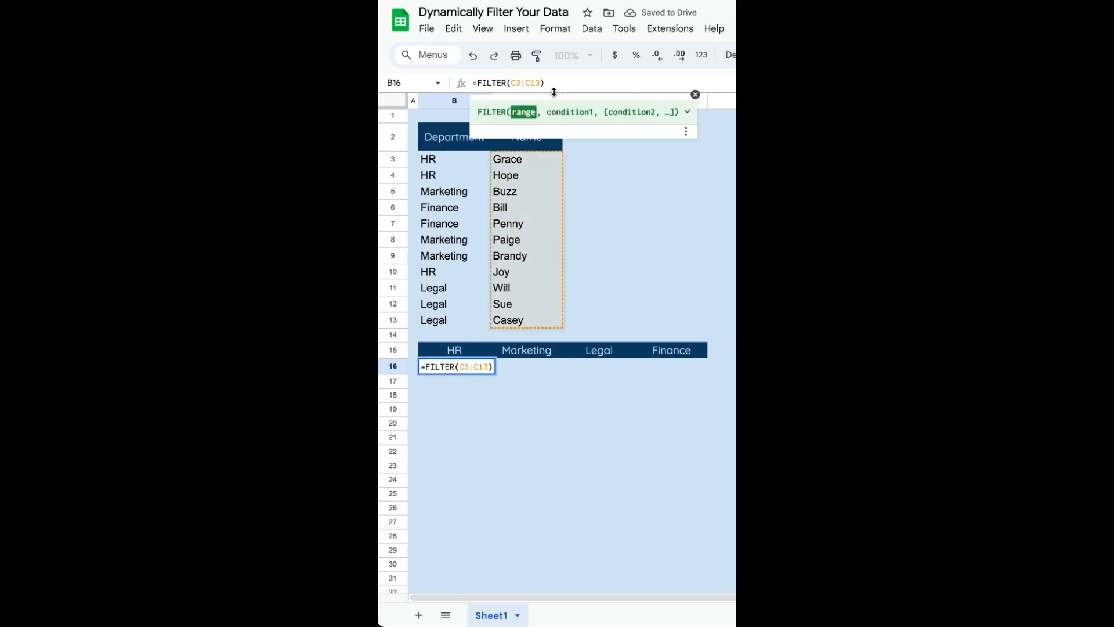
{"action": "type", "text": ","}
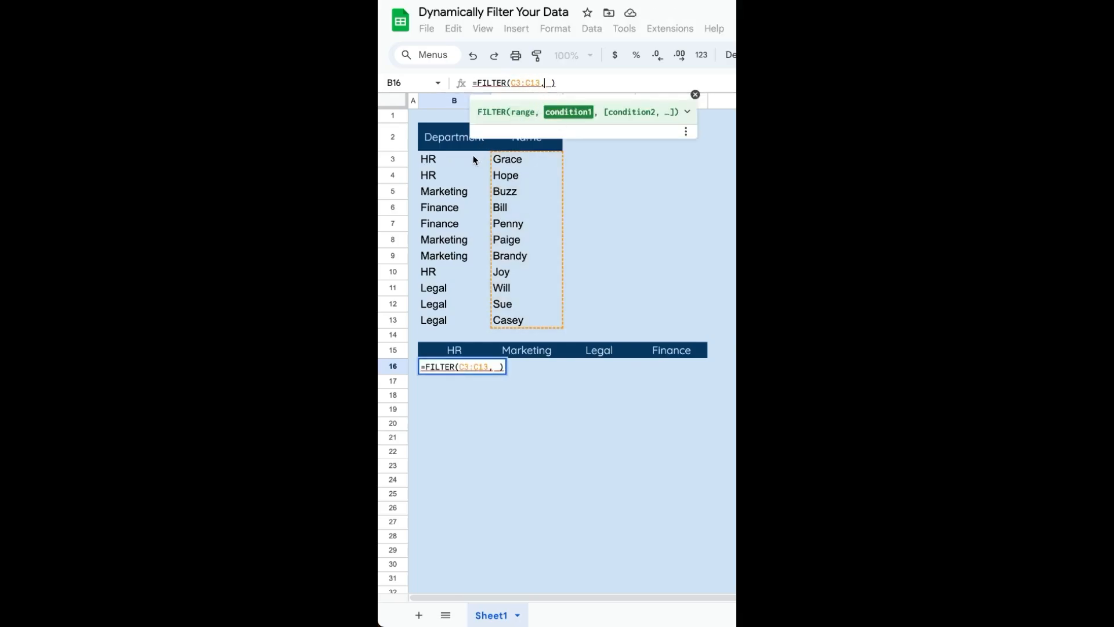
{"action": "left_click", "coordinate": [454, 353]}
{"action": "type", "text": "="}
{"action": "left_click_drag", "start_coordinate": [455, 160], "coordinate": [448, 319]}
{"action": "key", "text": "Return"}
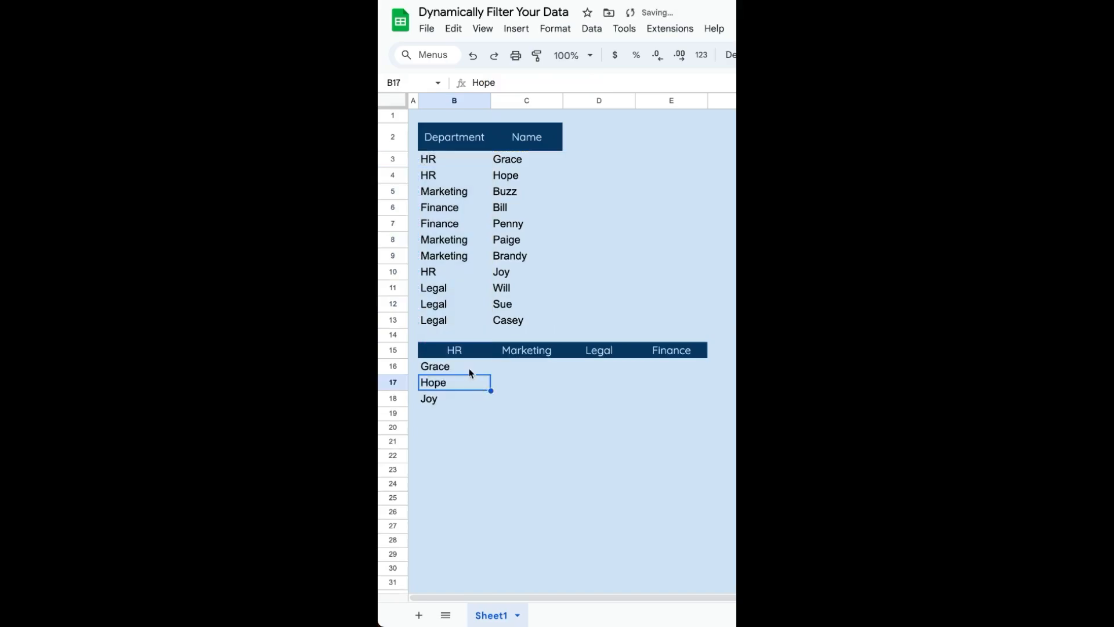
Try copying the B16 FILTER formula into C16 under the Marketing header
{"action": "left_click", "coordinate": [472, 368]}
{"action": "key", "text": "ctrl+c"}
{"action": "left_click", "coordinate": [520, 368]}
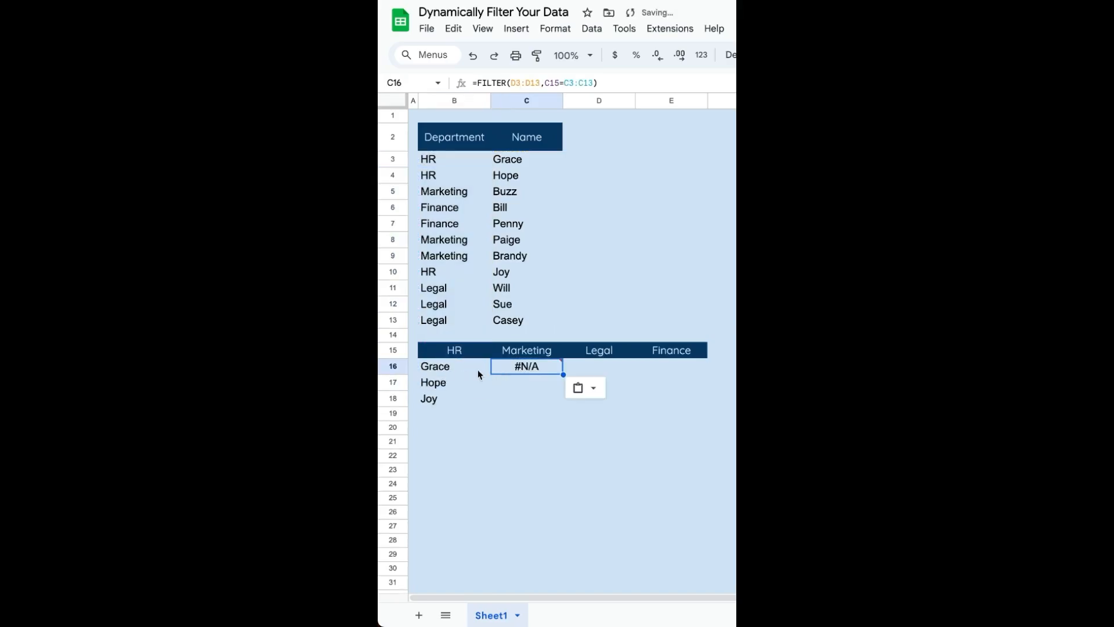
{"action": "mouse_move", "coordinate": [510, 369]}
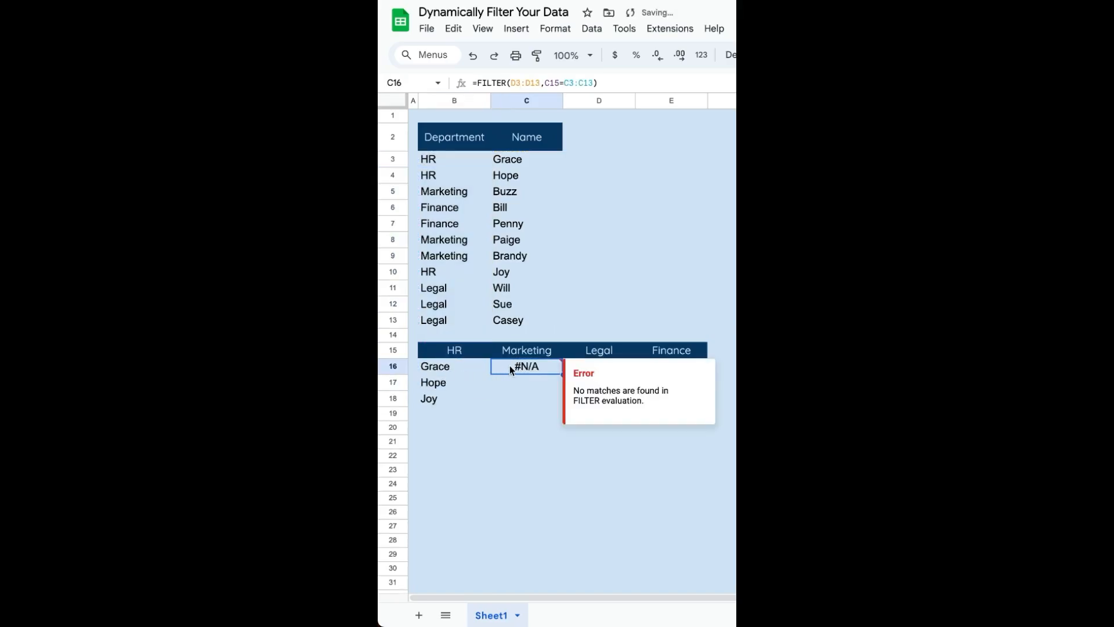
Lock the range columns in B16, making the formula =FILTER($C3:$C13,B15=$B3:$B13)
{"action": "left_click", "coordinate": [453, 374]}
{"action": "left_click", "coordinate": [514, 82]}
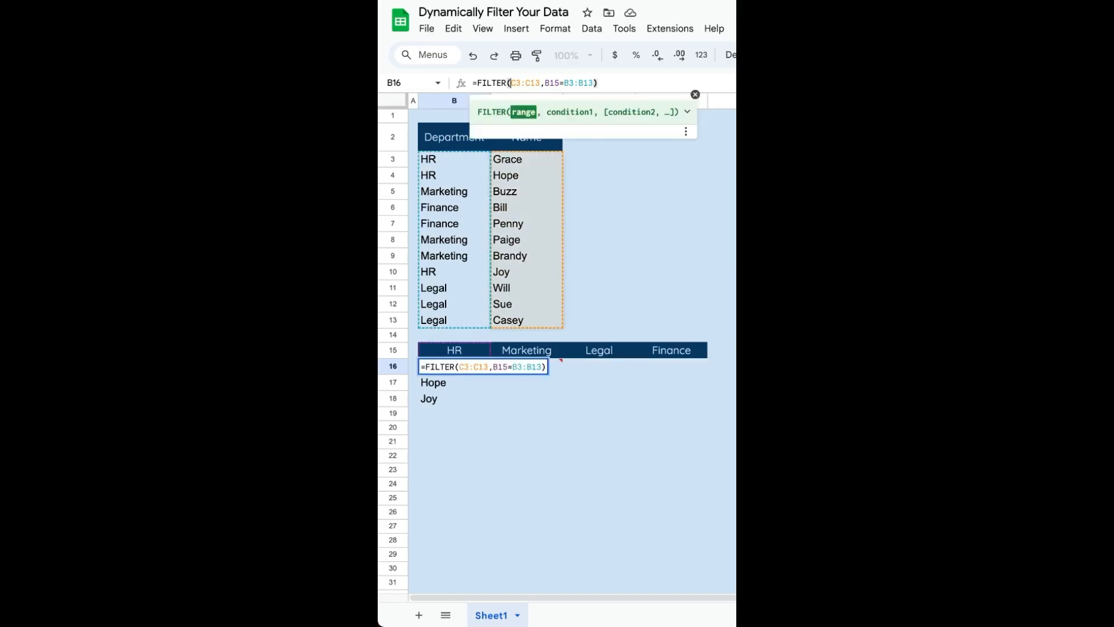
{"action": "key", "text": "F4"}
{"action": "key", "text": "F4"}
{"action": "key", "text": "F4"}
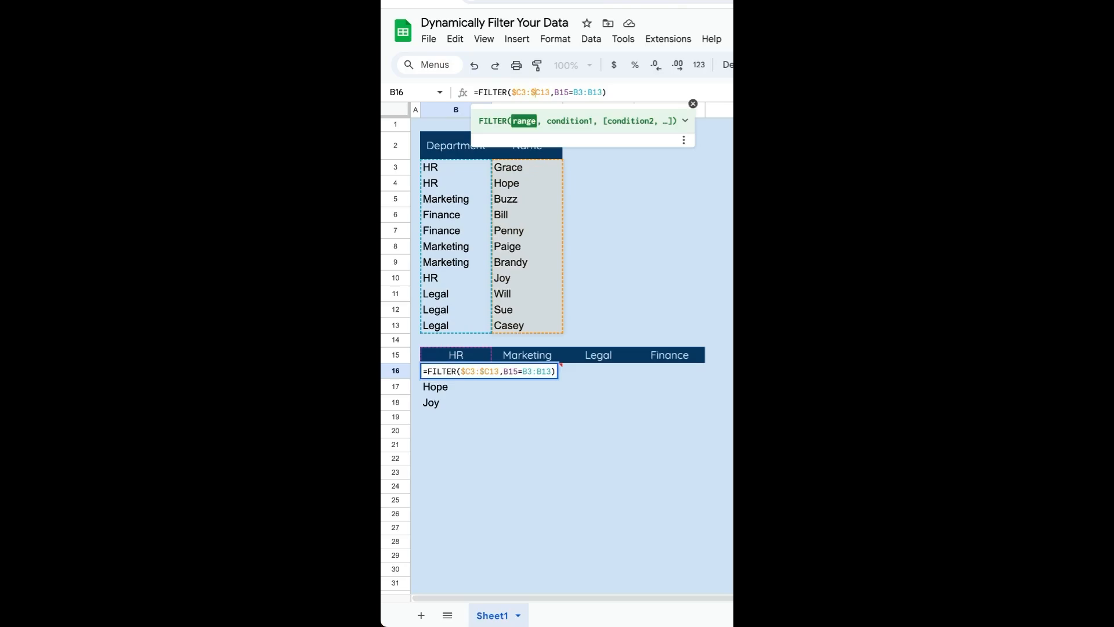
{"action": "left_click", "coordinate": [556, 92]}
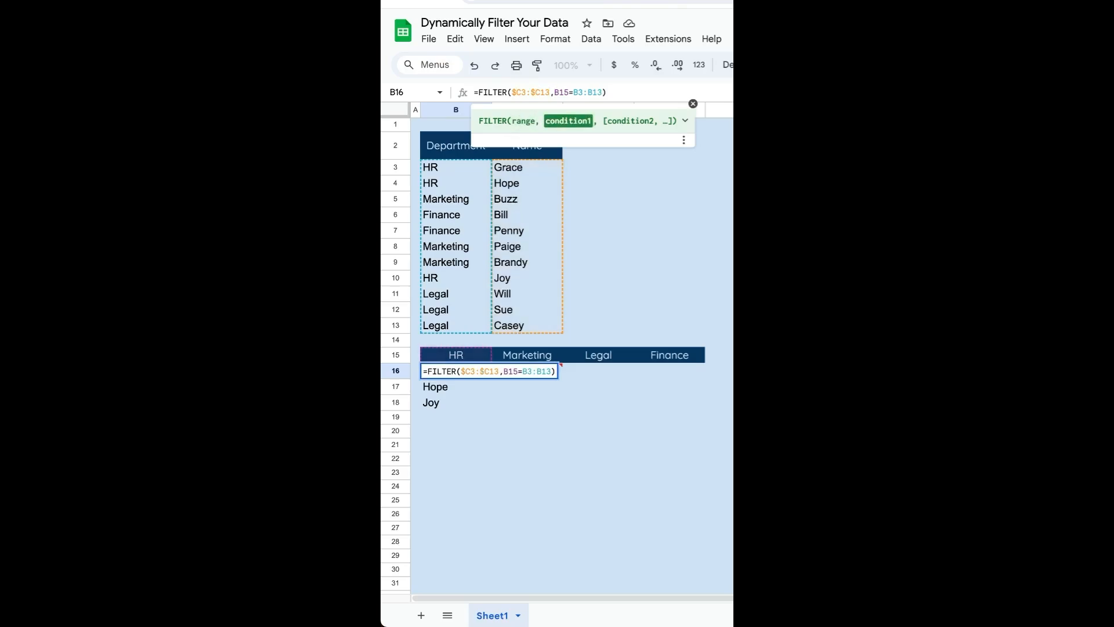
{"action": "type", "text": "$C3:"}
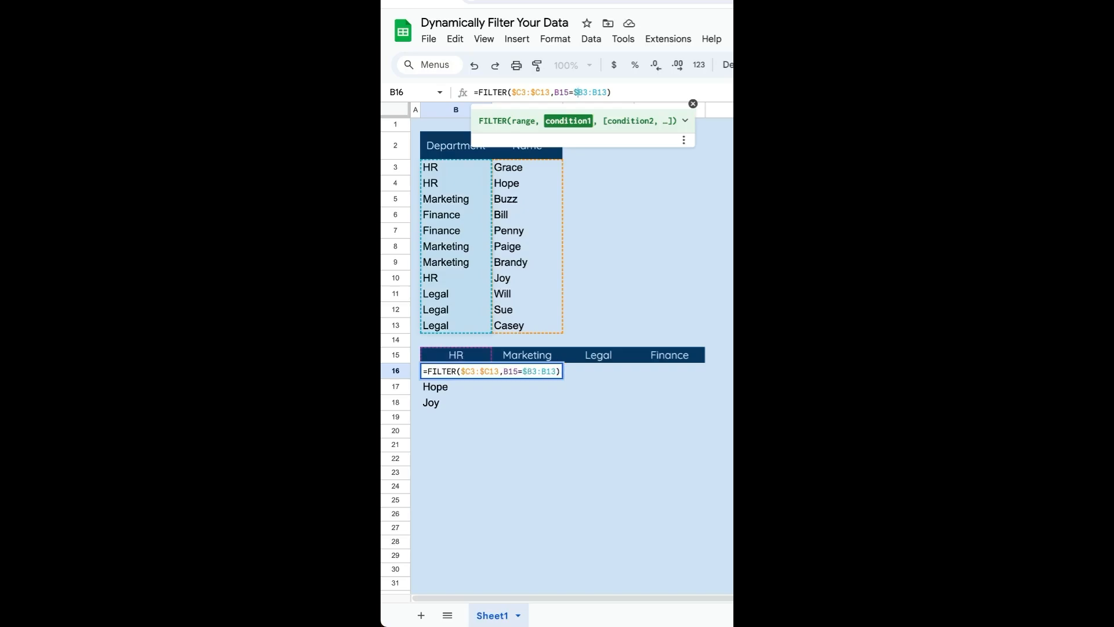
{"action": "type", "text": "$"}
{"action": "key", "text": "Return"}
Fill the B16 FILTER formula across to E16 for Marketing, Legal and Finance, and select the department table
{"action": "left_click", "coordinate": [456, 371]}
{"action": "left_click_drag", "start_coordinate": [491, 376], "coordinate": [671, 372]}
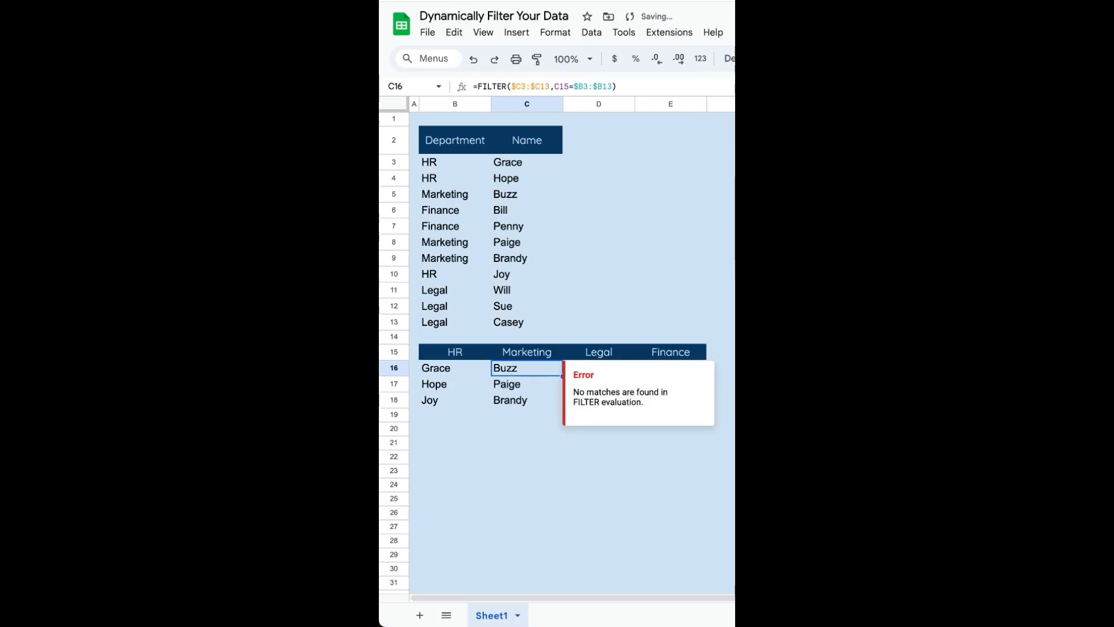
{"action": "left_click_drag", "start_coordinate": [454, 351], "coordinate": [698, 461]}
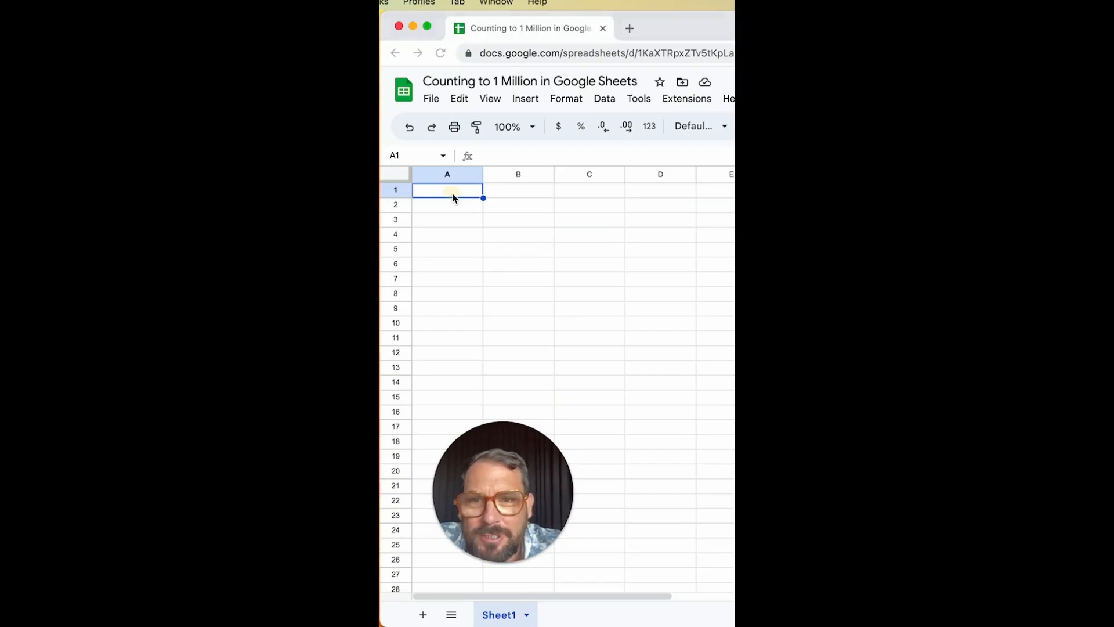
Enter 1, 2 and 3 in A1:A3 of the Counting to 1 Million sheet and fill the series down to A8
{"action": "type", "text": "1"}
{"action": "key", "text": "Return"}
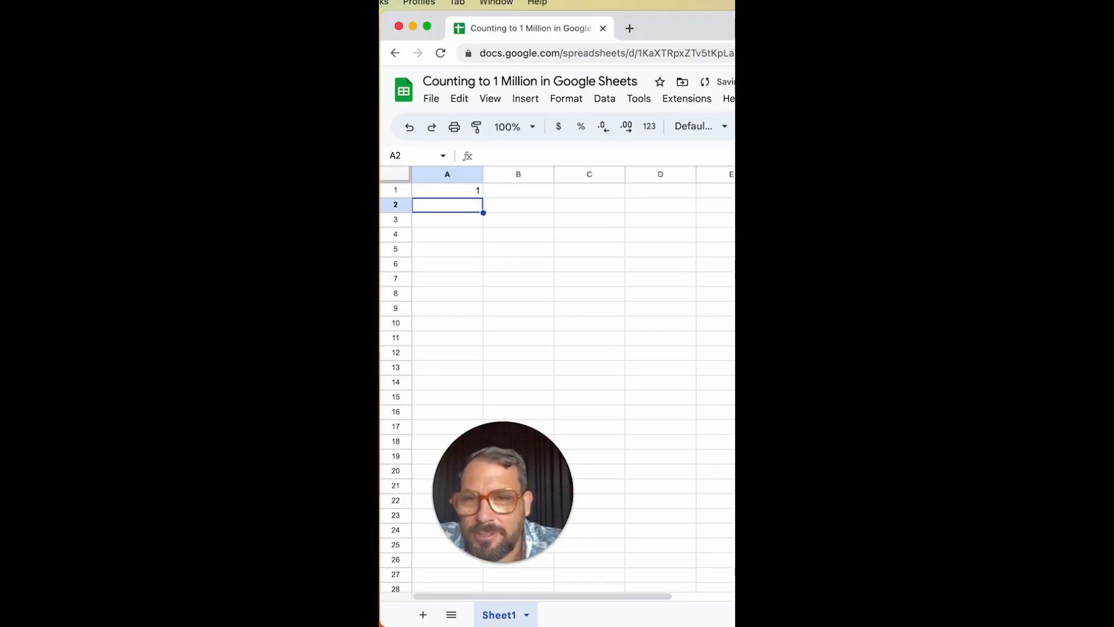
{"action": "type", "text": "2"}
{"action": "key", "text": "Return"}
{"action": "type", "text": "3"}
{"action": "left_click_drag", "start_coordinate": [447, 219], "coordinate": [447, 190]}
{"action": "left_click_drag", "start_coordinate": [483, 227], "coordinate": [482, 298]}
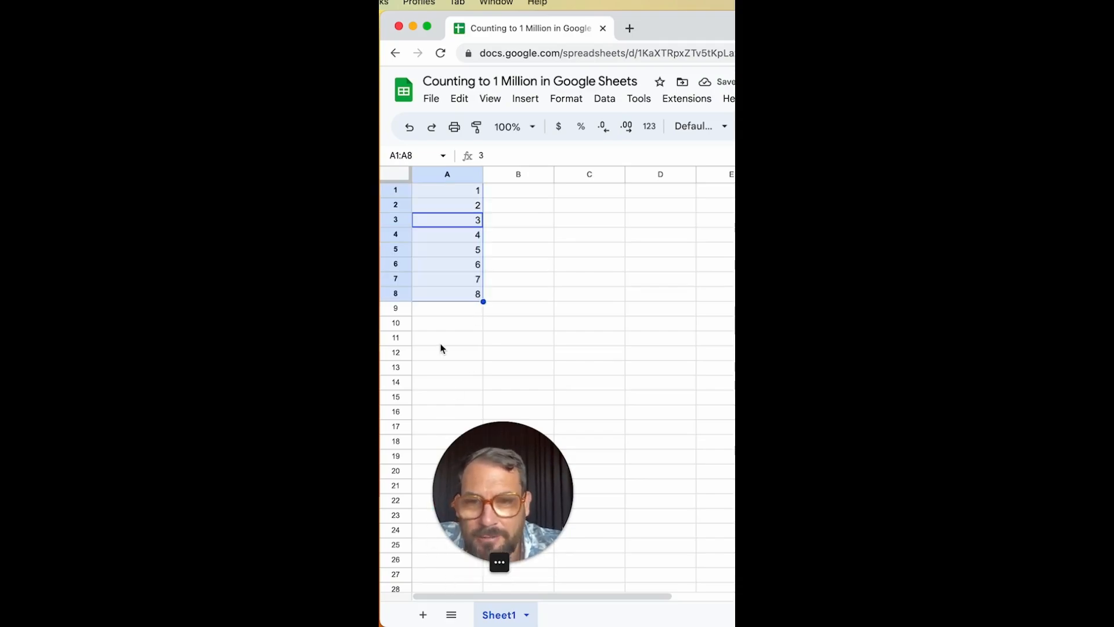
Delete the empty columns B to Z, keeping only column A
{"action": "left_click", "coordinate": [447, 322]}
{"action": "key", "text": "super+Up"}
{"action": "key", "text": "super+Up"}
{"action": "key", "text": "super+Right"}
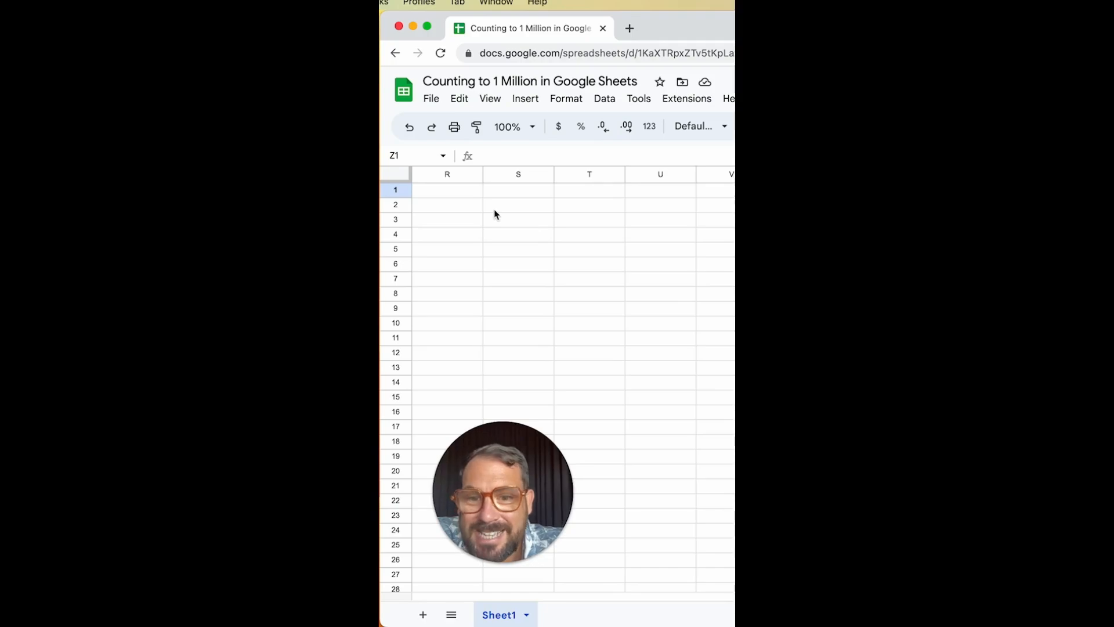
{"action": "scroll", "coordinate": [493, 209], "scroll_direction": "left", "scroll_amount": 10}
{"action": "left_click", "coordinate": [502, 190]}
{"action": "key", "text": "shift+super+Right"}
{"action": "right_click", "coordinate": [496, 190]}
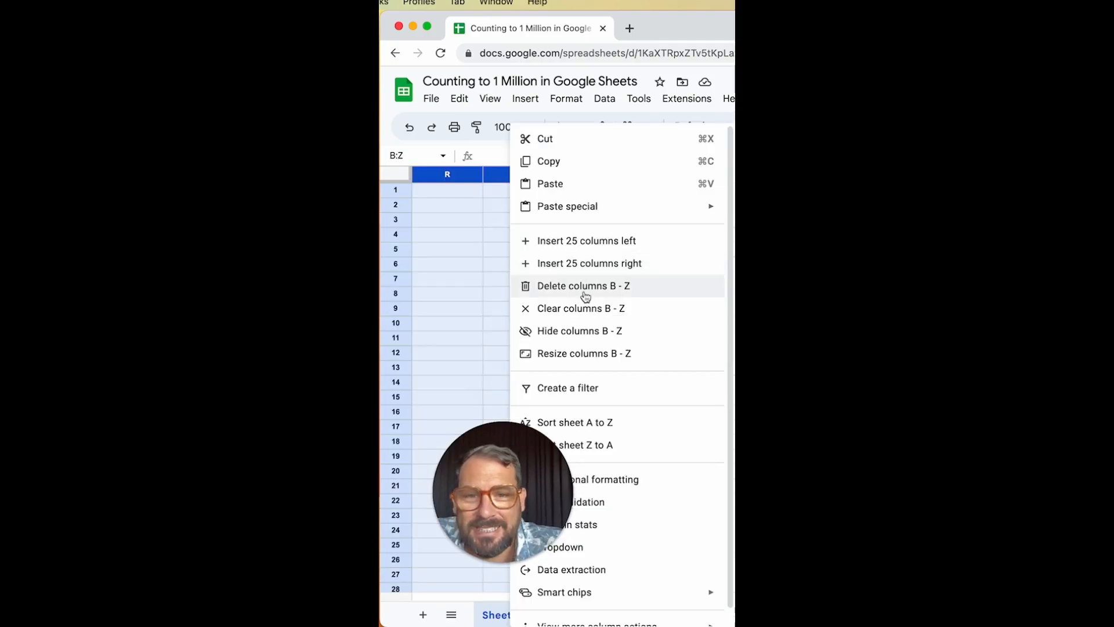
{"action": "left_click", "coordinate": [584, 283]}
{"action": "left_click", "coordinate": [458, 305]}
{"action": "left_click", "coordinate": [466, 294]}
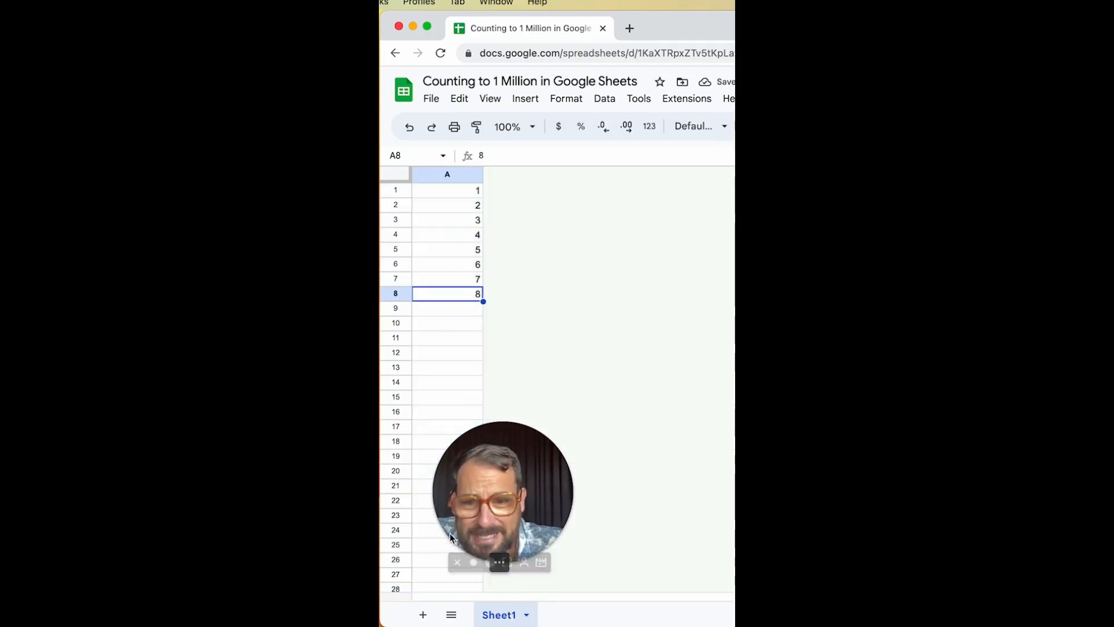
{"action": "left_click", "coordinate": [450, 367]}
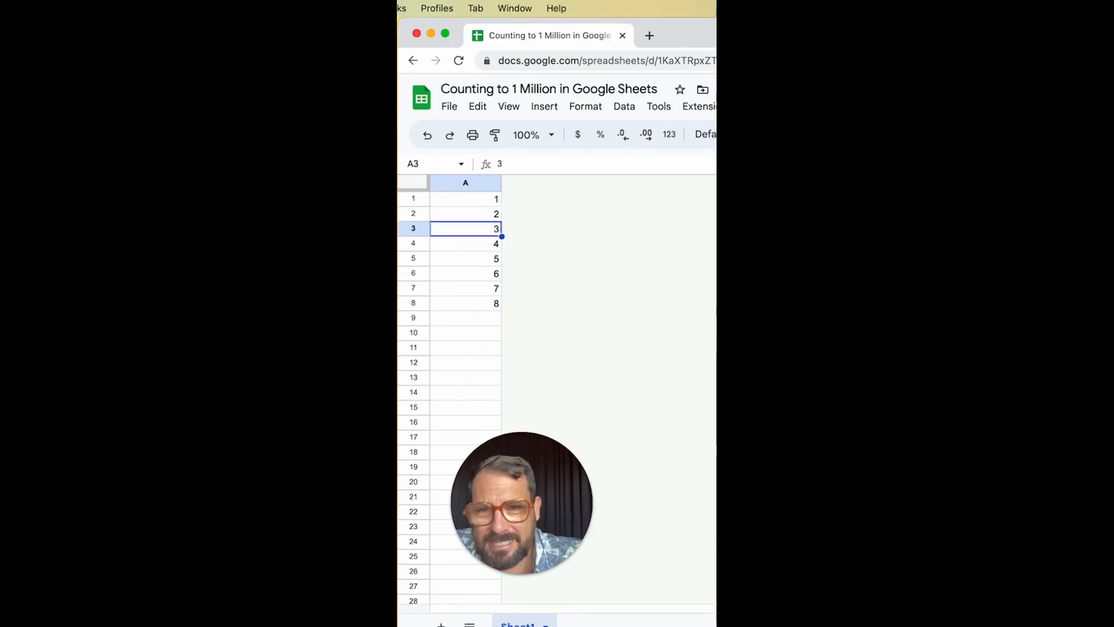
{"action": "key", "text": "Down"}
{"action": "key", "text": "Down"}
{"action": "key", "text": "Down"}
{"action": "key", "text": "Down"}
{"action": "key", "text": "Down"}
{"action": "key", "text": "Down"}
{"action": "key", "text": "Down"}
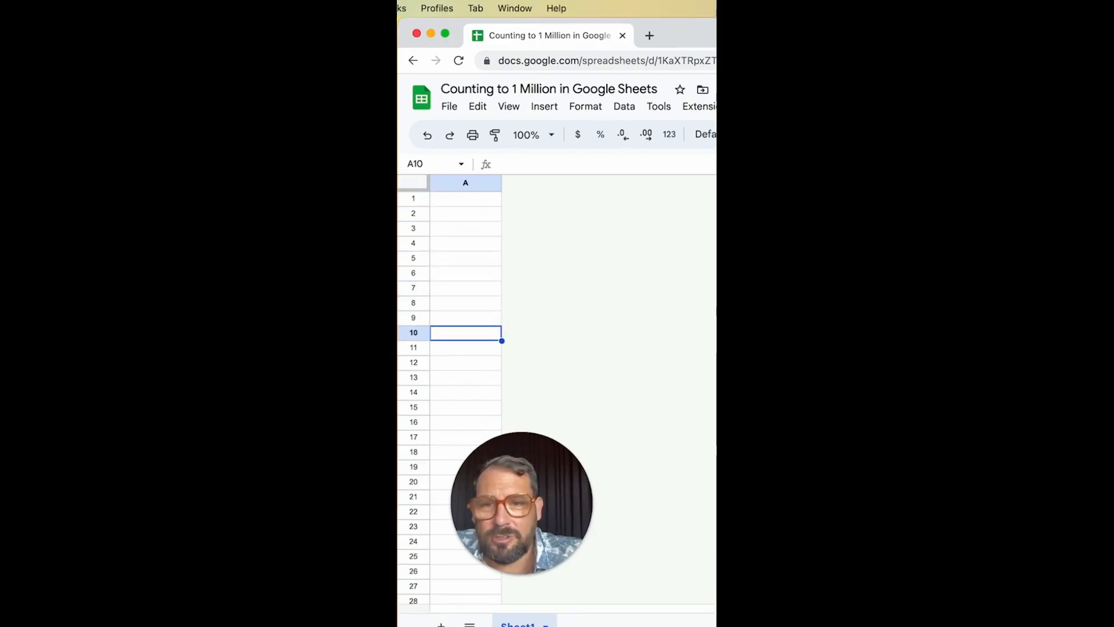
Enter =row() in A1 and try to fill it down column A
{"action": "left_click", "coordinate": [465, 199]}
{"action": "type", "text": "=r"}
{"action": "type", "text": "ow()"}
{"action": "key", "text": "Return"}
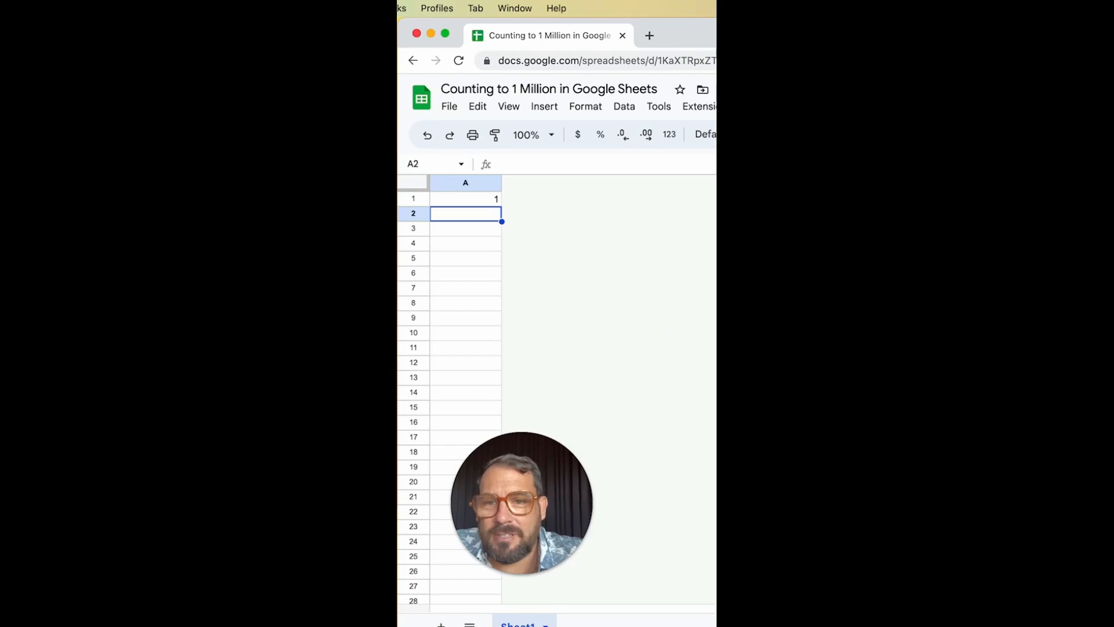
{"action": "left_click", "coordinate": [493, 203]}
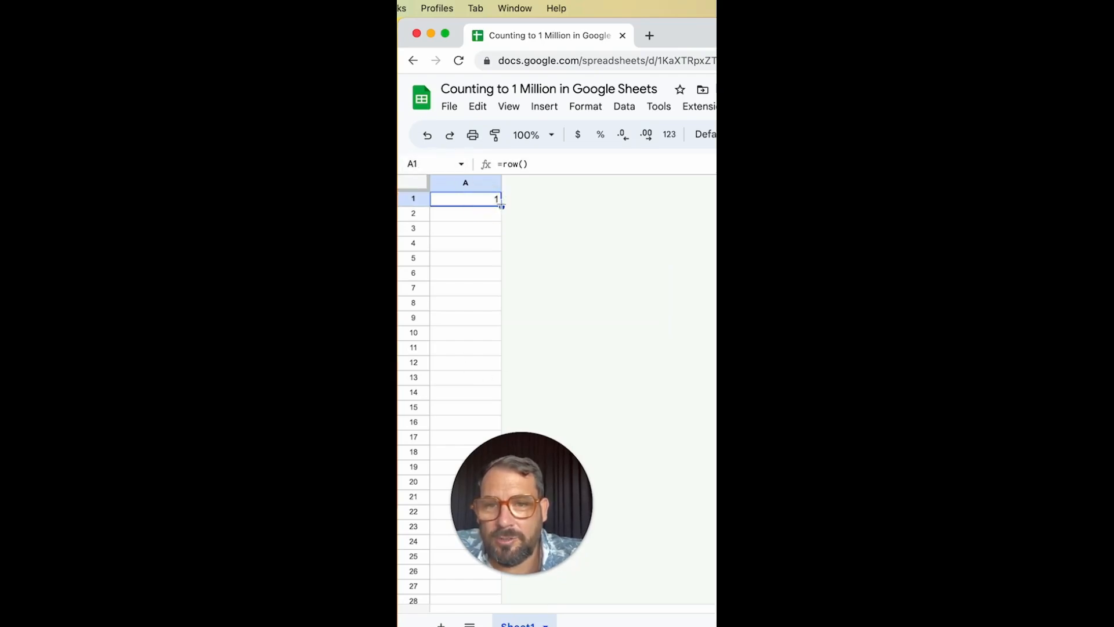
{"action": "key", "text": "super+shift+Down"}
{"action": "key", "text": "super+Return"}
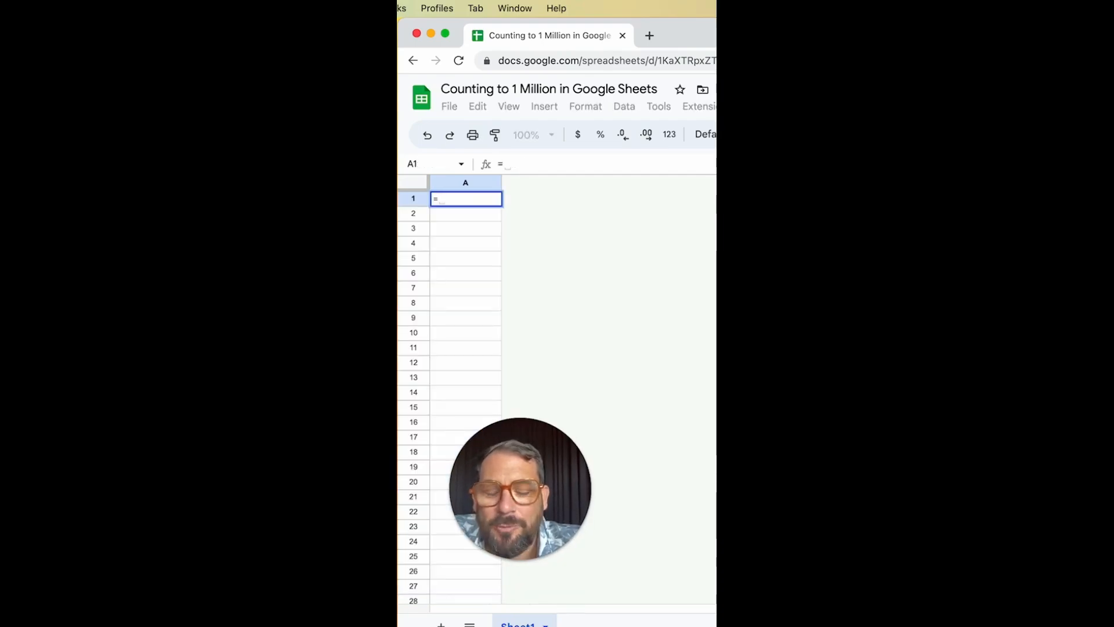
Replace the A1 formula with =SEQUENCE(1000000,0,1,1)
{"action": "type", "text": "SEQUENCE("}
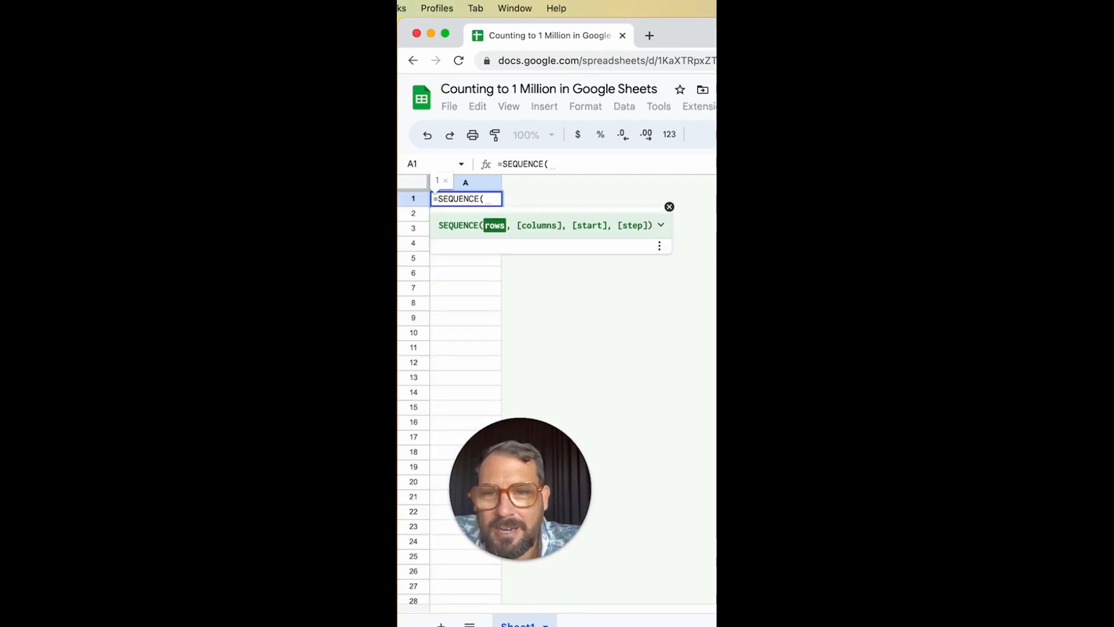
{"action": "type", "text": "1000000"}
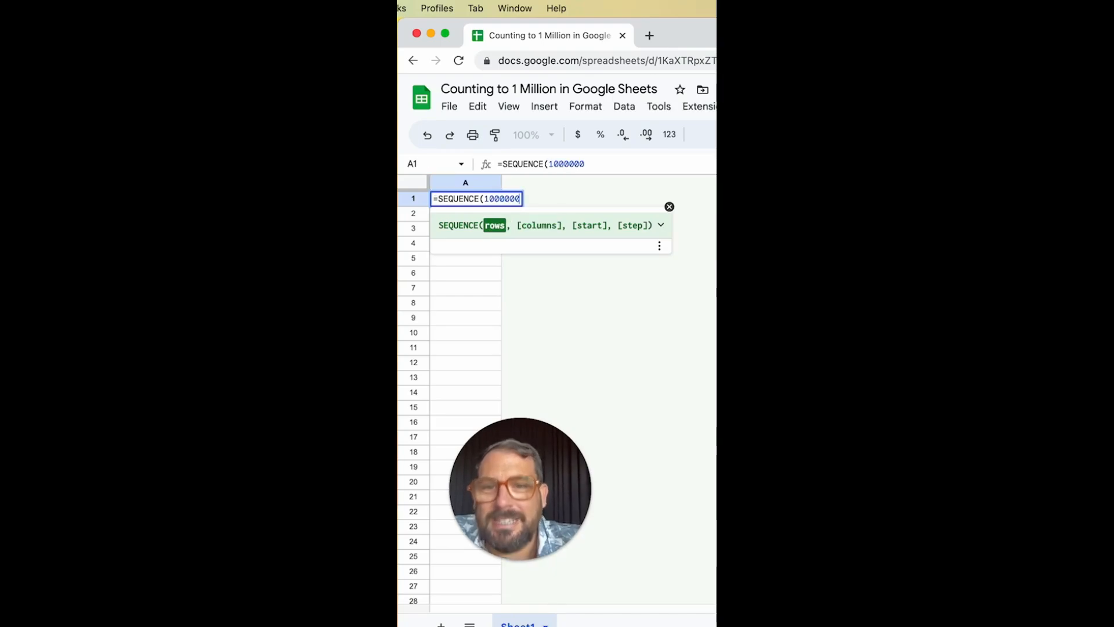
{"action": "type", "text": ",0,1,1)"}
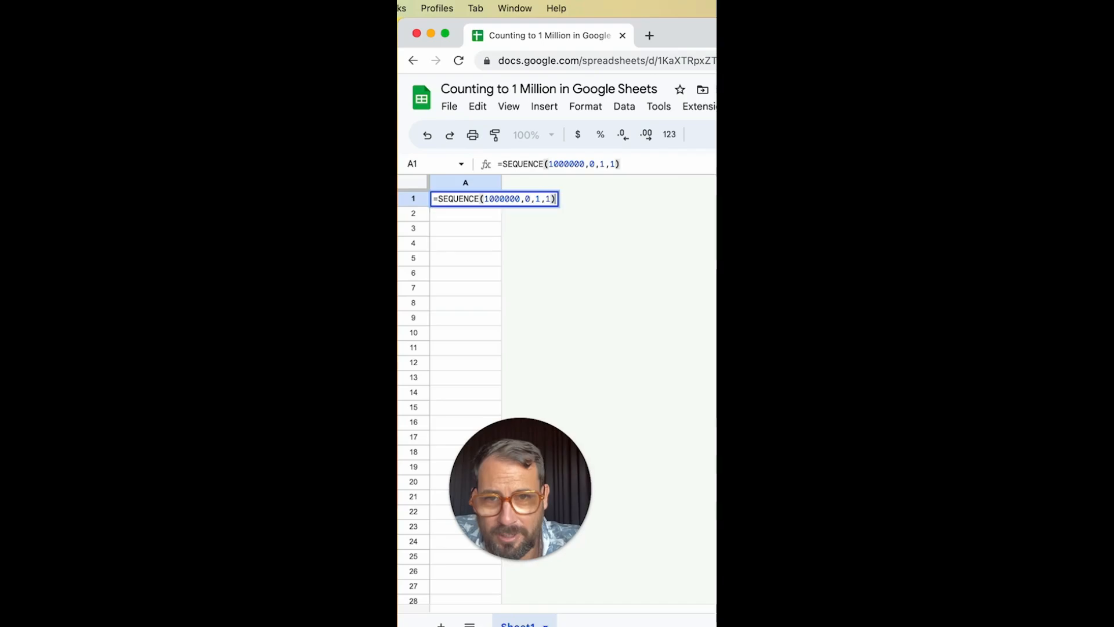
{"action": "key", "text": "Return"}
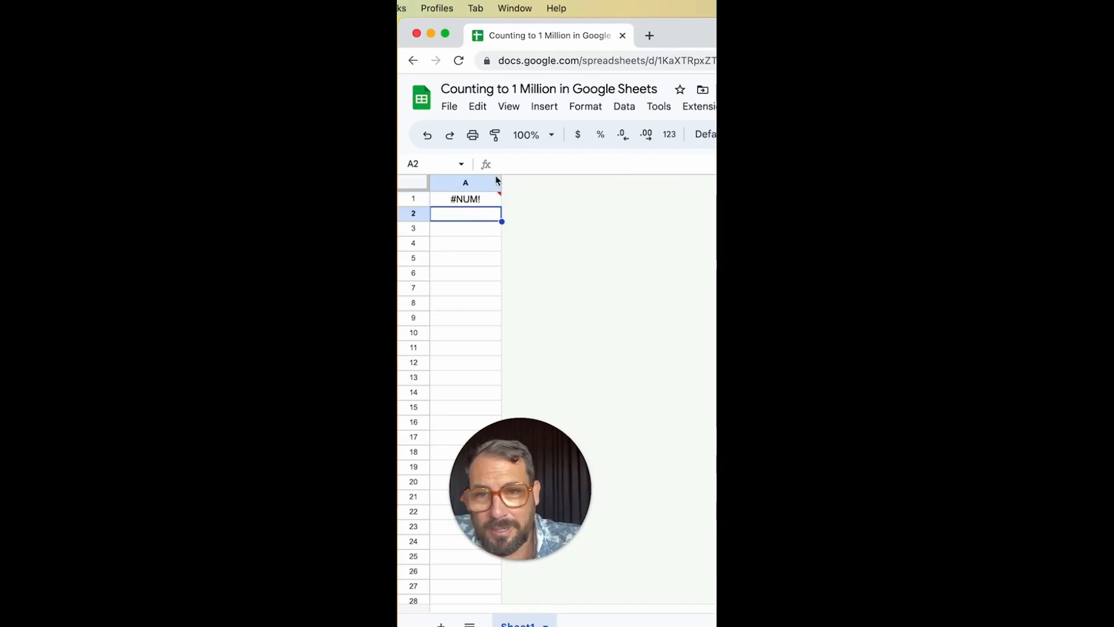
Set the columns argument of the A1 SEQUENCE formula to 1
{"action": "double_click", "coordinate": [476, 200]}
{"action": "key", "text": "Left"}
{"action": "key", "text": "Left"}
{"action": "key", "text": "Left"}
{"action": "key", "text": "Left"}
{"action": "key", "text": "Left"}
{"action": "key", "text": "BackSpace"}
{"action": "type", "text": "1"}
{"action": "key", "text": "Return"}
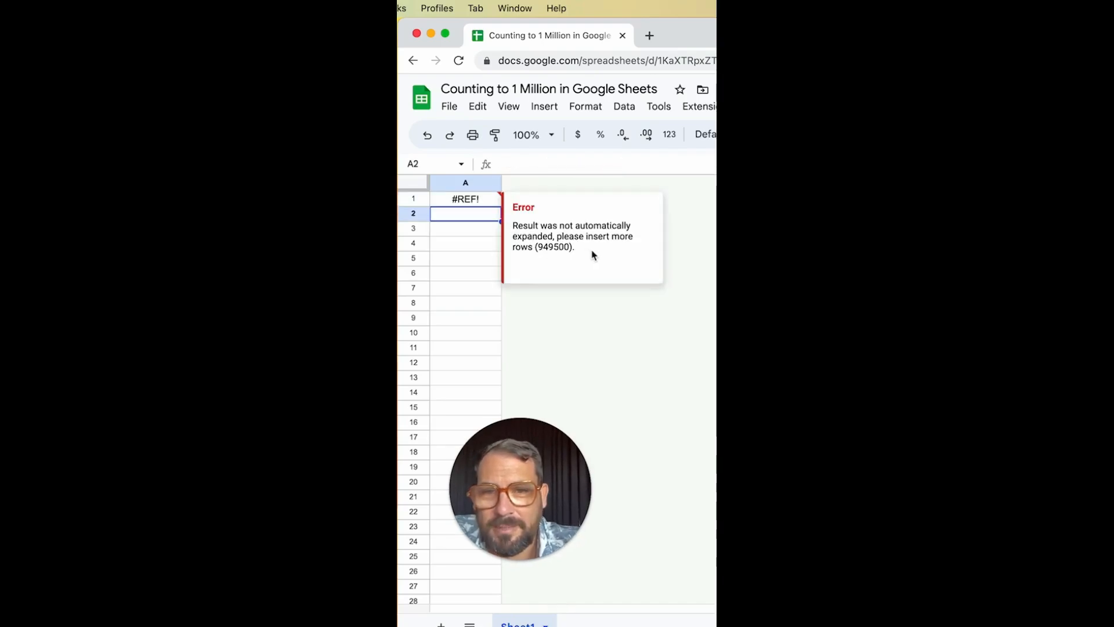
Add more rows at the bottom of the sheet in batches, using 9500 rows for the last batch
{"action": "key", "text": "super+Down"}
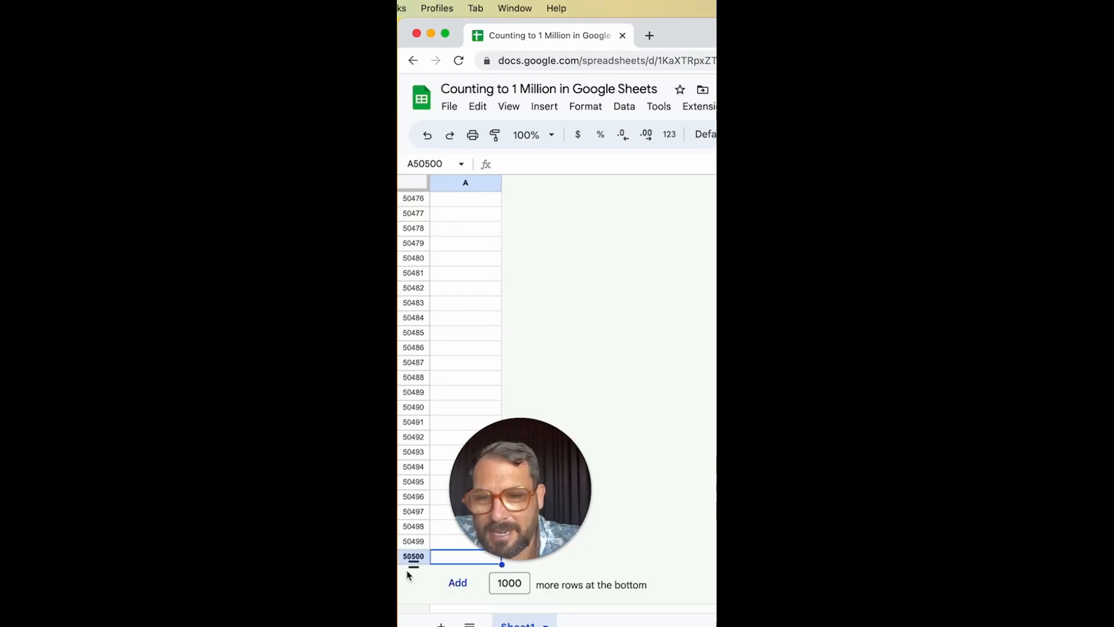
{"action": "left_click", "coordinate": [456, 302]}
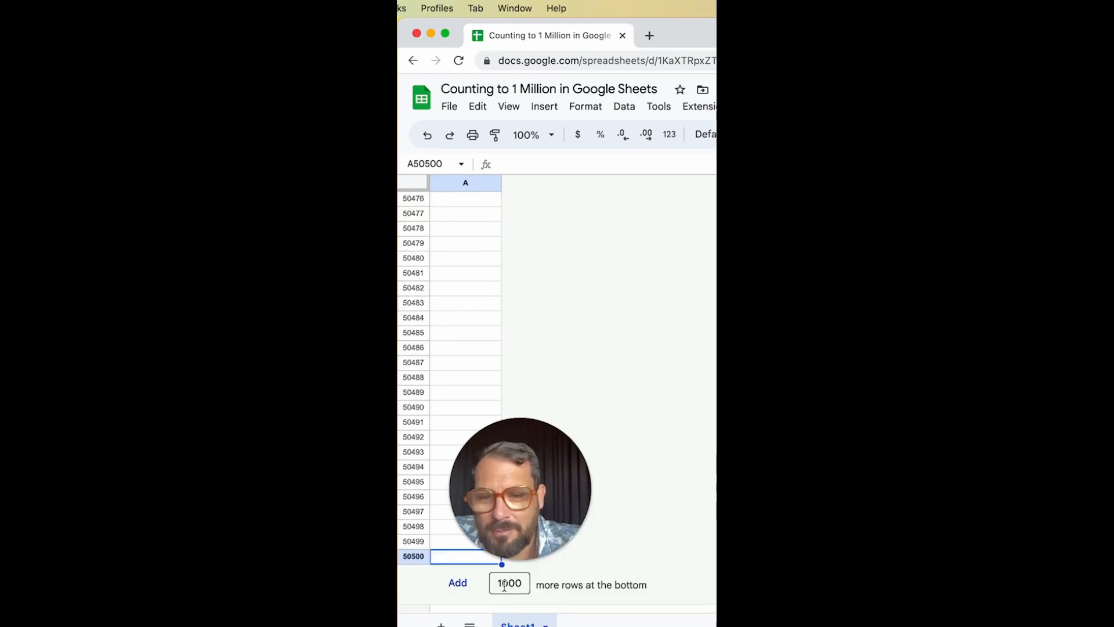
{"action": "left_click", "coordinate": [524, 586]}
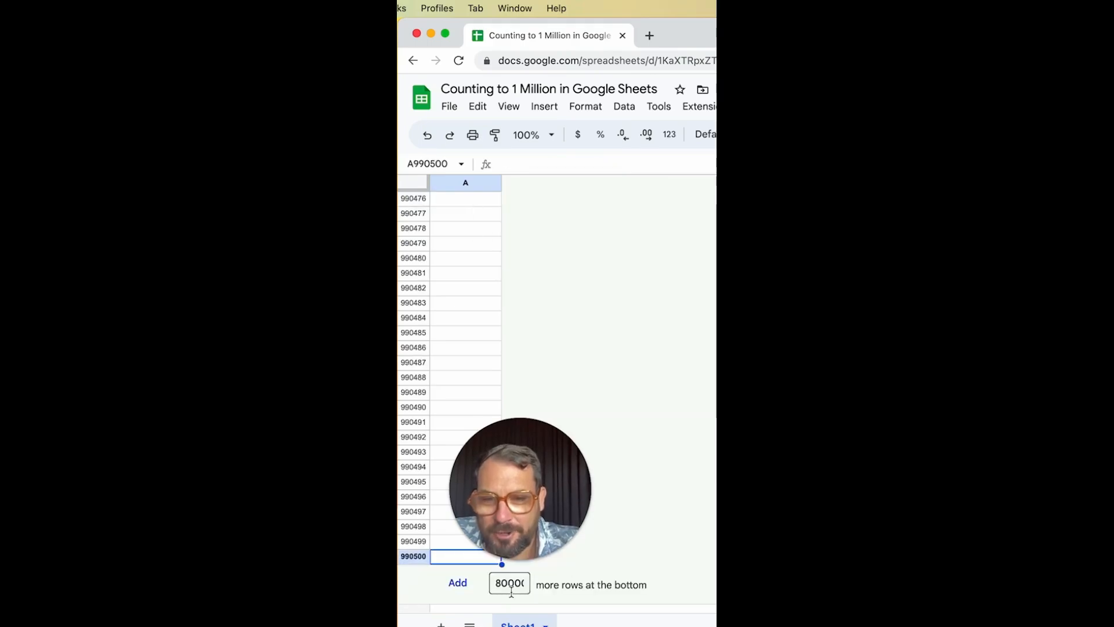
{"action": "double_click", "coordinate": [511, 583]}
{"action": "type", "text": "9500"}
{"action": "key", "text": "Return"}
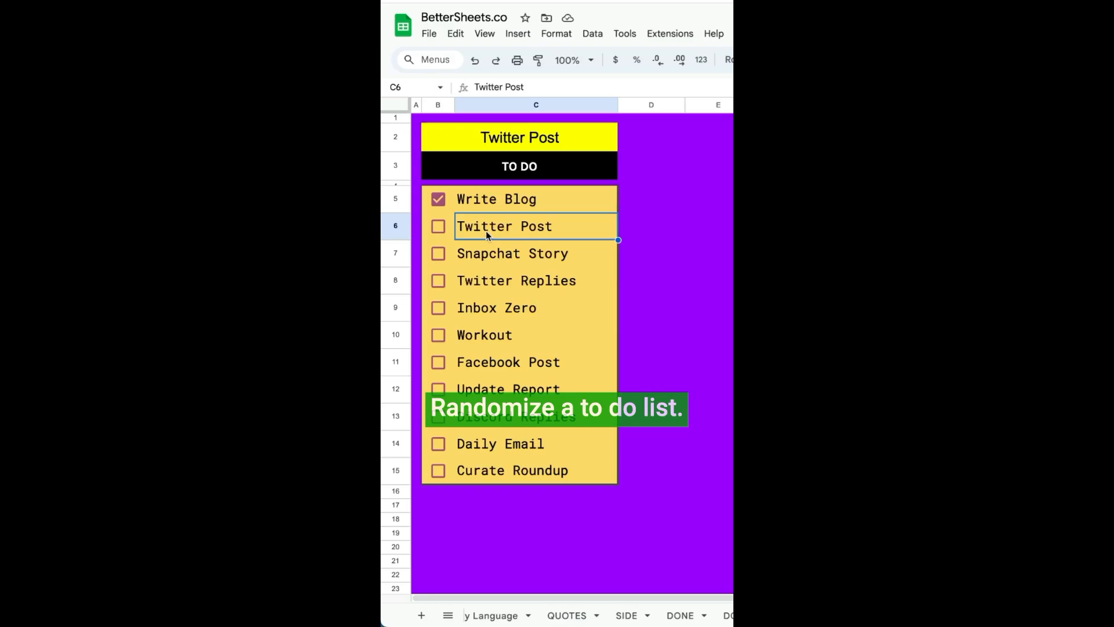
Check off Twitter Post and Daily Email, and start the B2 formula as =INDEX(FILTER(C5:C15,B5:B15=FALSE),
{"action": "left_click", "coordinate": [438, 226]}
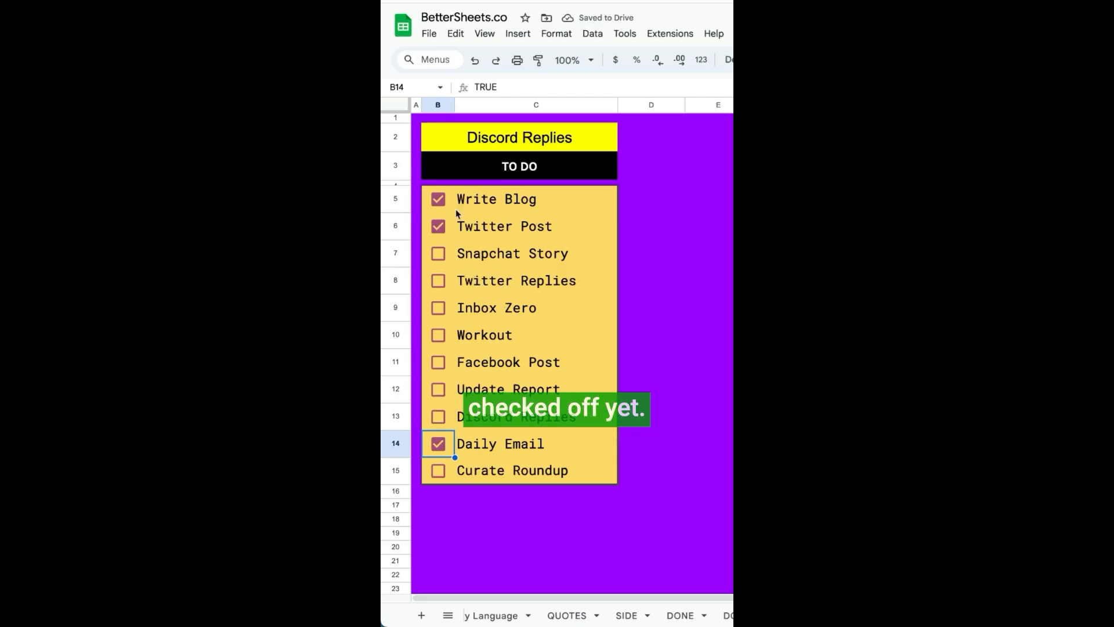
{"action": "left_click", "coordinate": [486, 139]}
{"action": "double_click", "coordinate": [485, 138]}
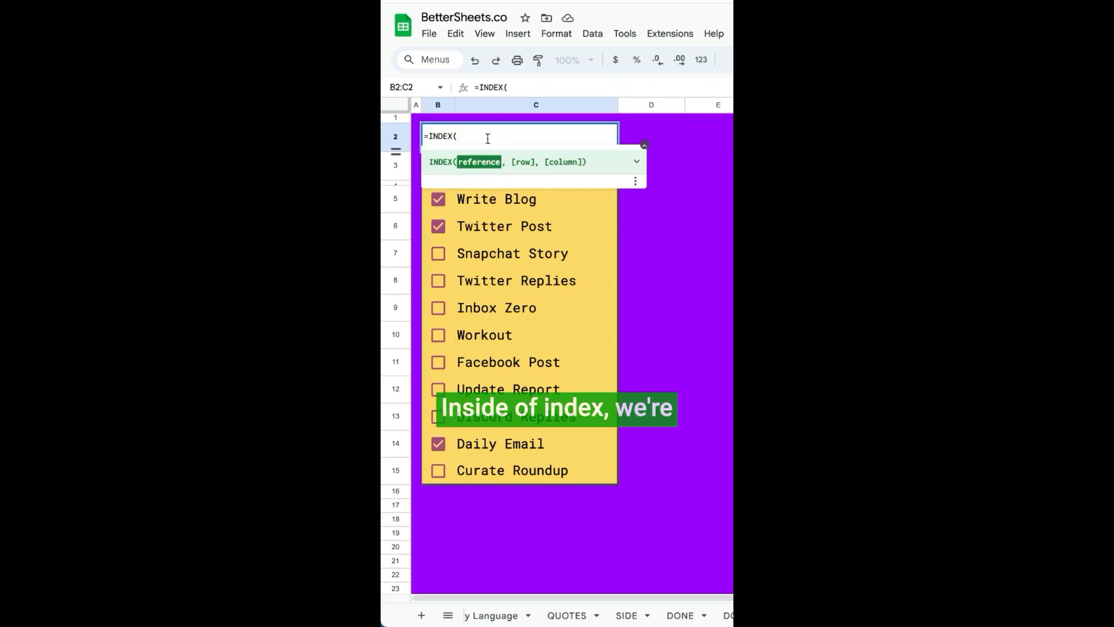
{"action": "type", "text": "FILT"}
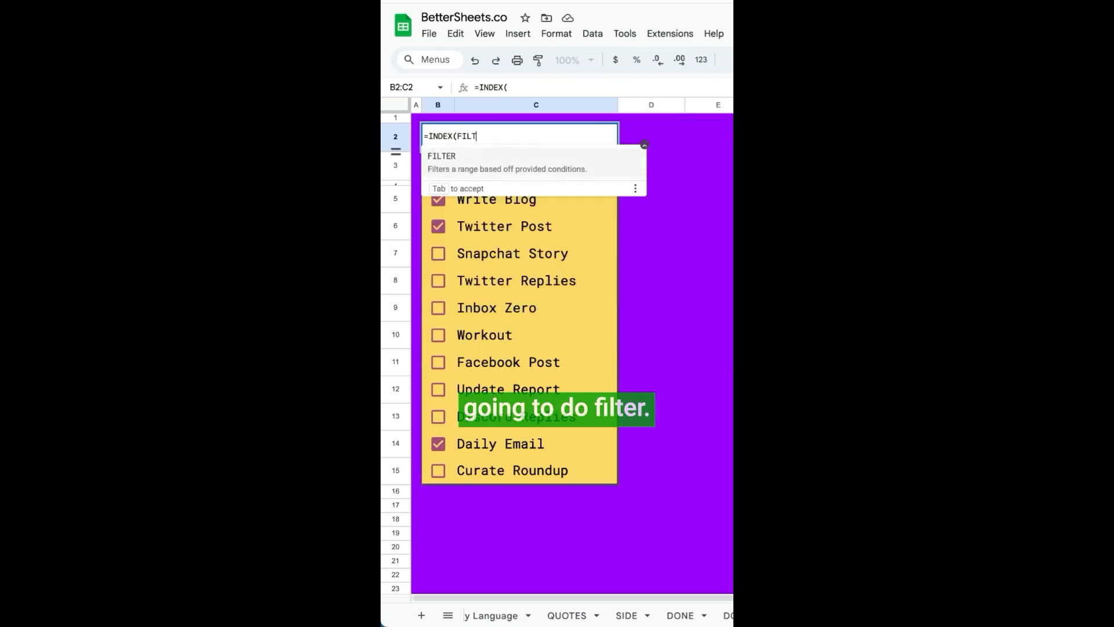
{"action": "type", "text": "ER(C5:"}
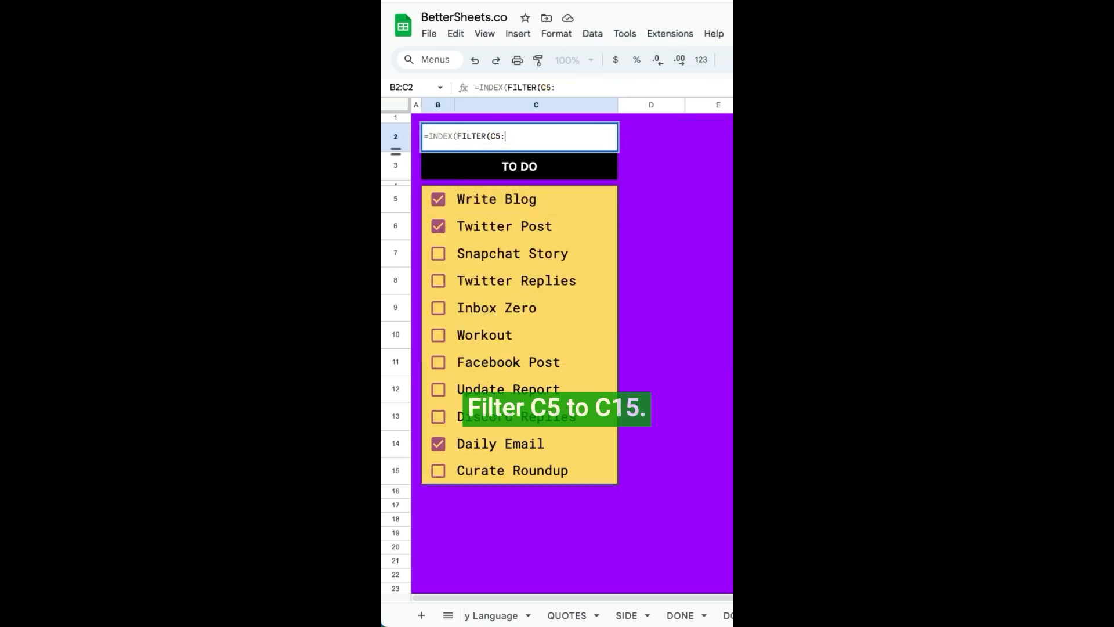
{"action": "type", "text": "C15,"}
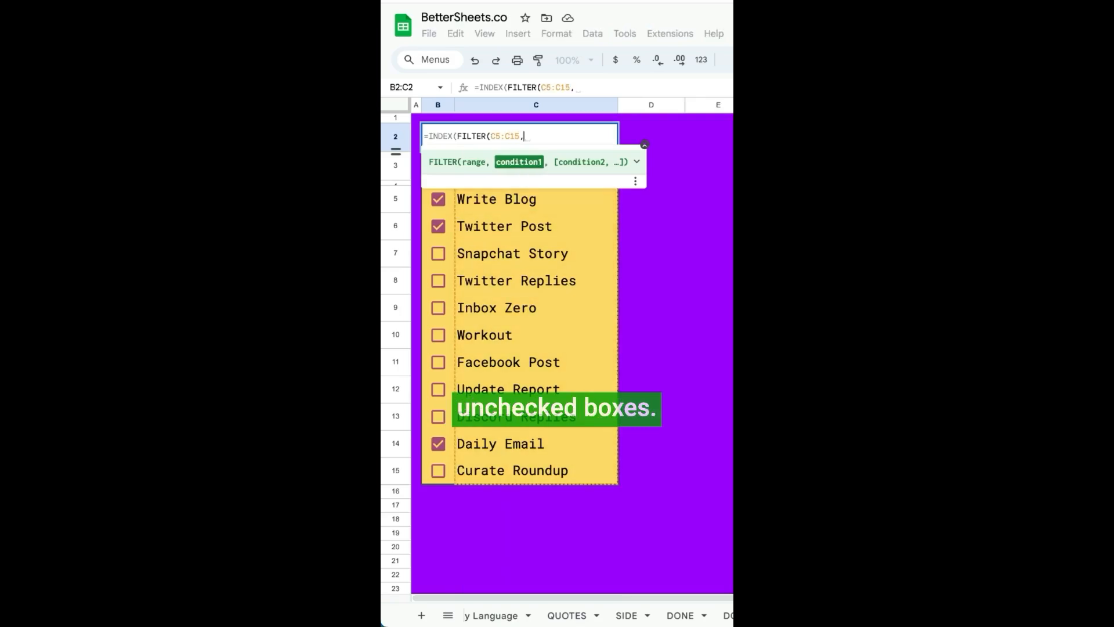
{"action": "type", "text": "B5:B15="}
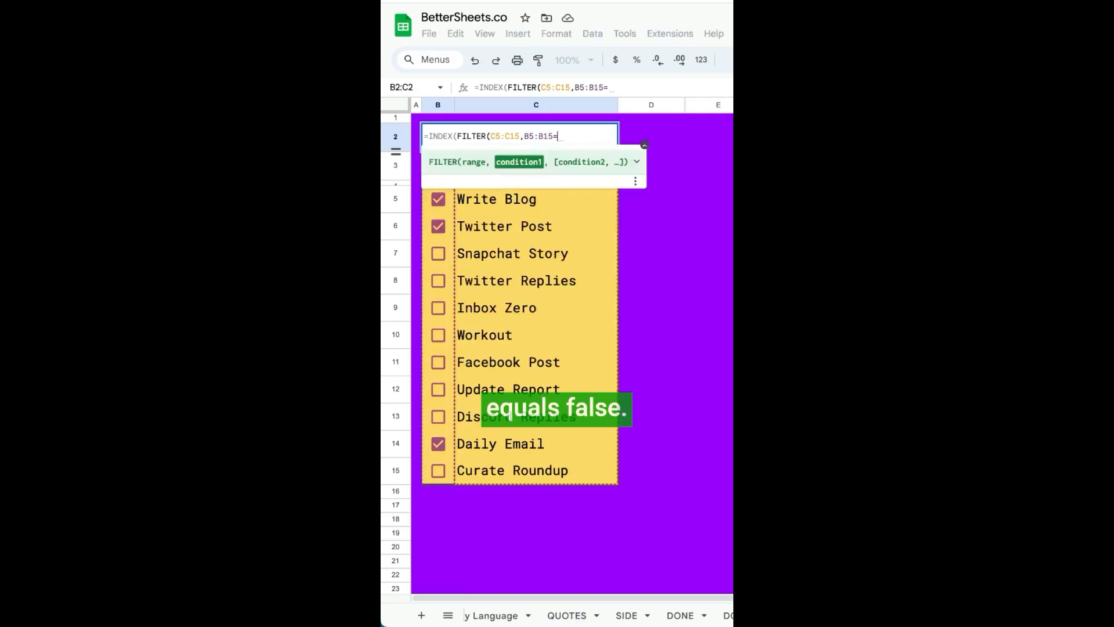
{"action": "type", "text": "FALSE),"}
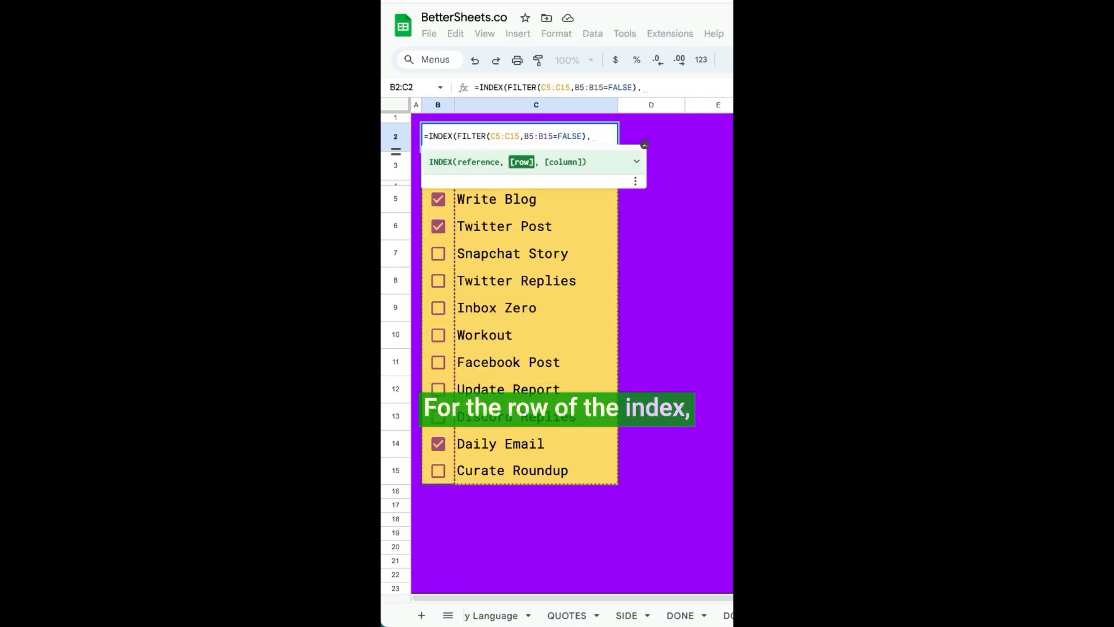
Continue the B2 formula's row argument with ROUND(RAND()*COUNTA(FILTER(C5:C15,B5:B15=
{"action": "type", "text": "ROUND(RAND("}
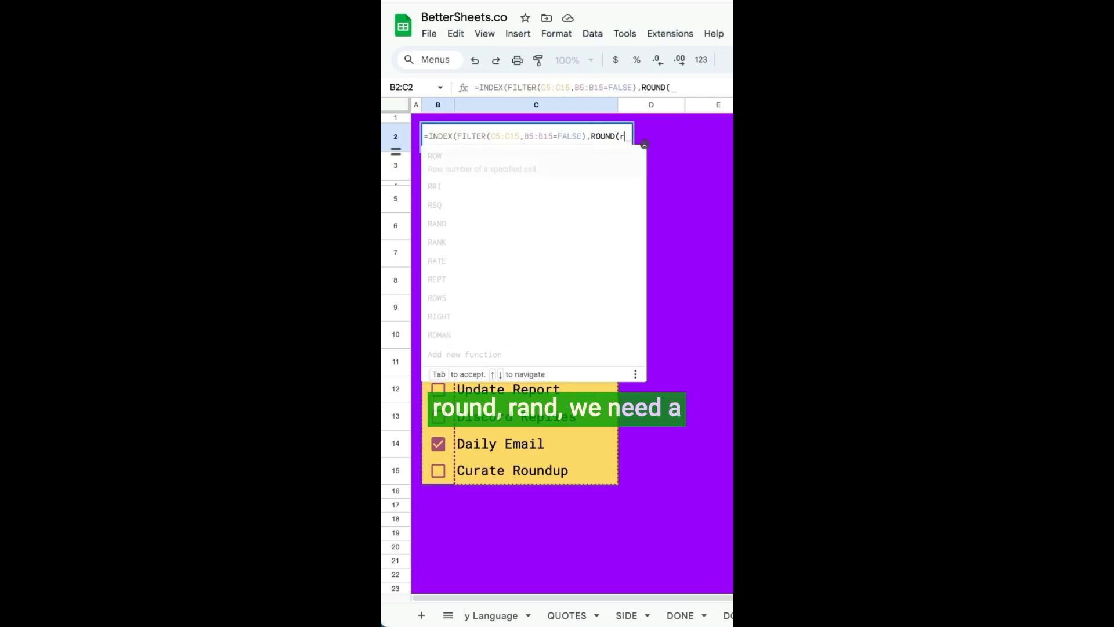
{"action": "type", "text": ")"}
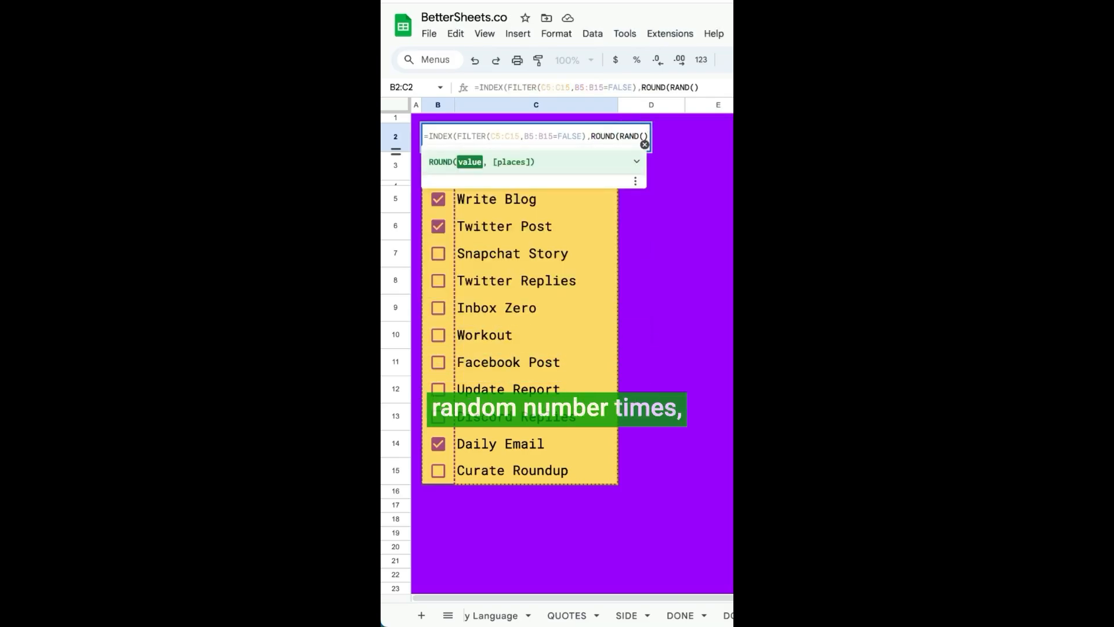
{"action": "type", "text": "*"}
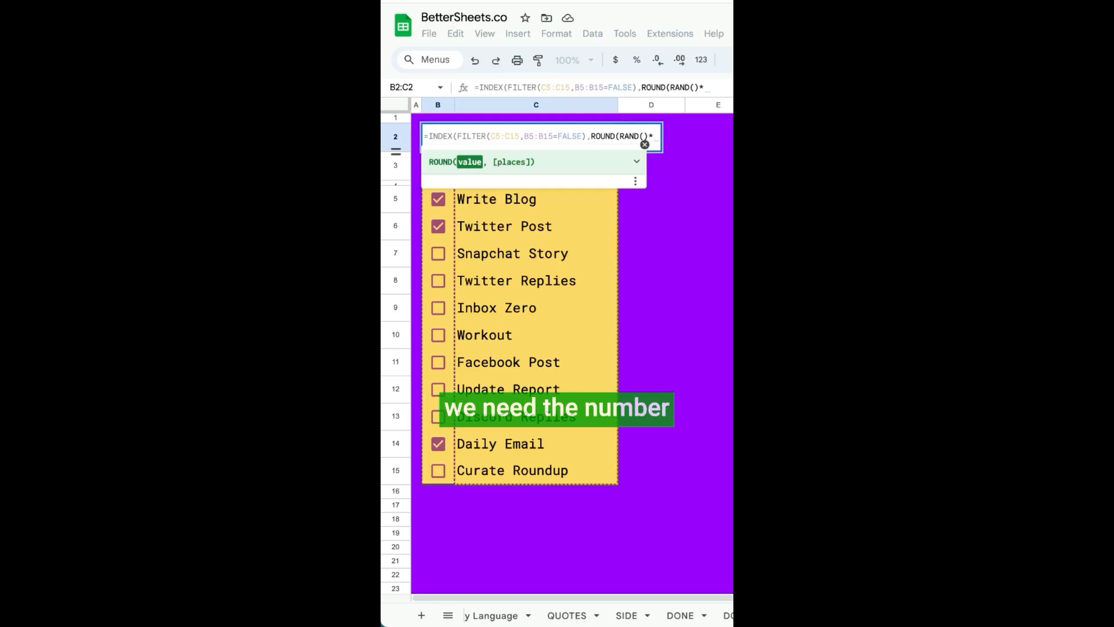
{"action": "type", "text": "C"}
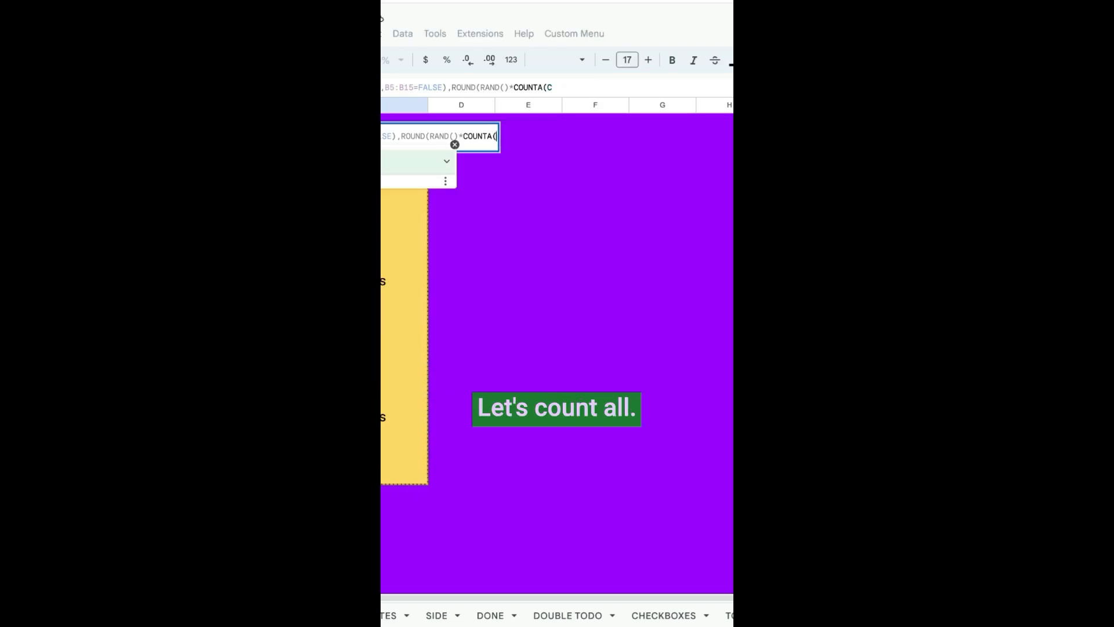
{"action": "type", "text": "OUNTA(FILTER(C5:C15"}
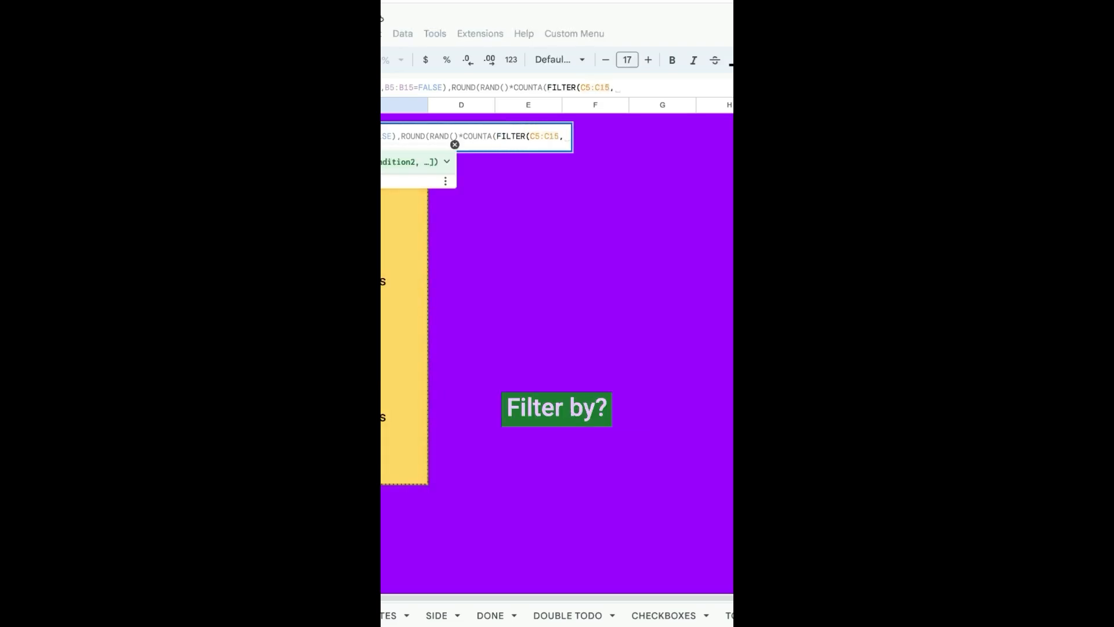
{"action": "type", "text": ",B5:B15="}
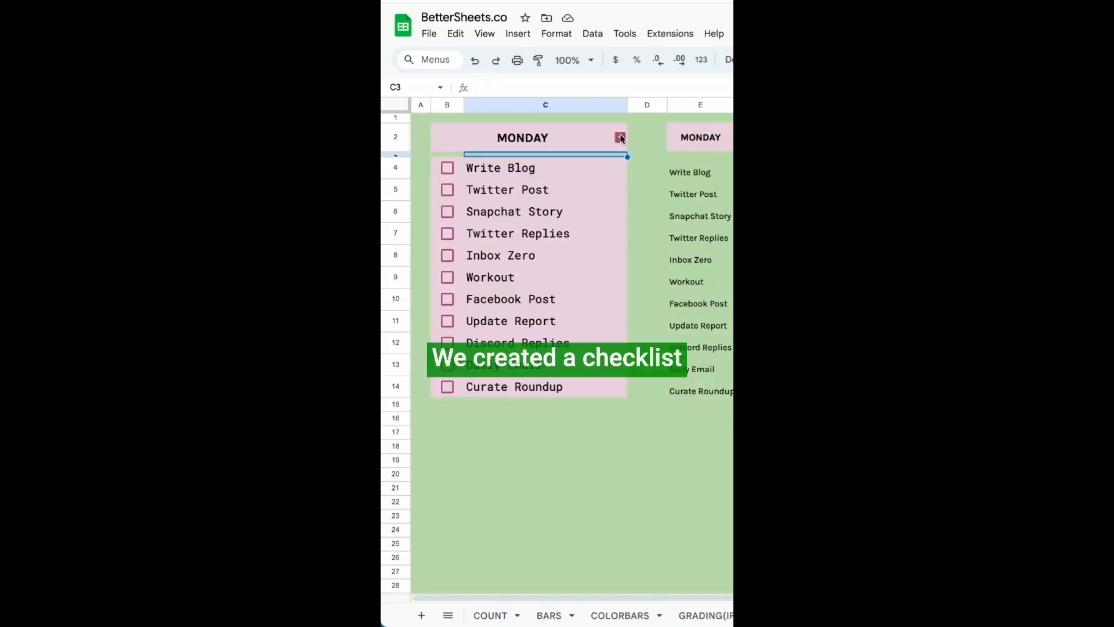
Switch the weekday above the checklist to TUESDAY and after that to WEDNESDAY
{"action": "left_click", "coordinate": [620, 133]}
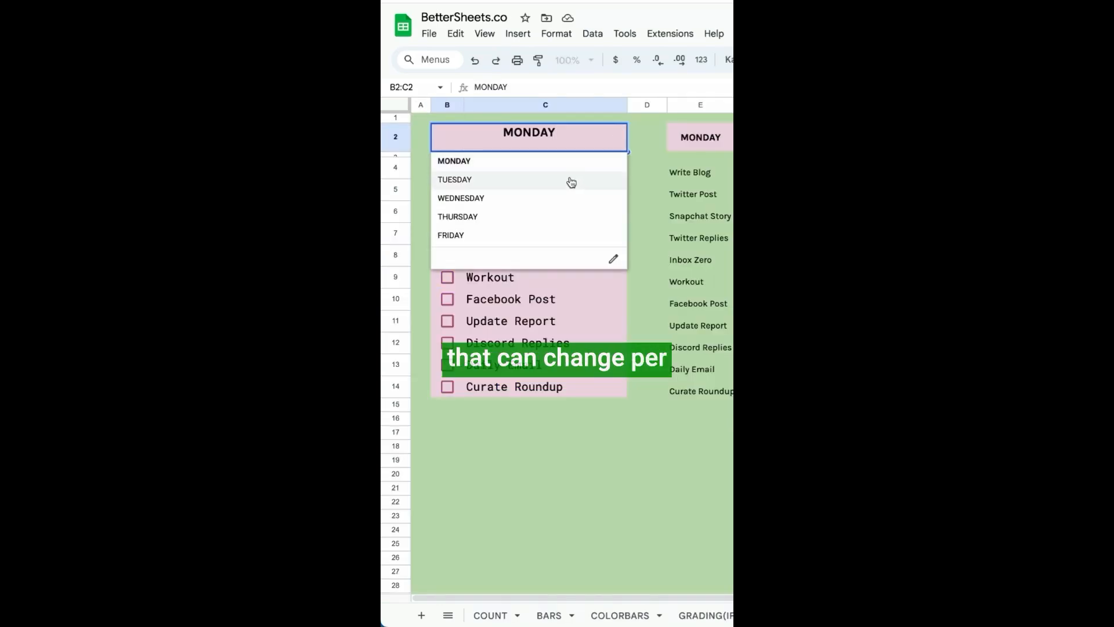
{"action": "left_click", "coordinate": [571, 182]}
{"action": "left_click", "coordinate": [619, 138]}
{"action": "left_click", "coordinate": [590, 198]}
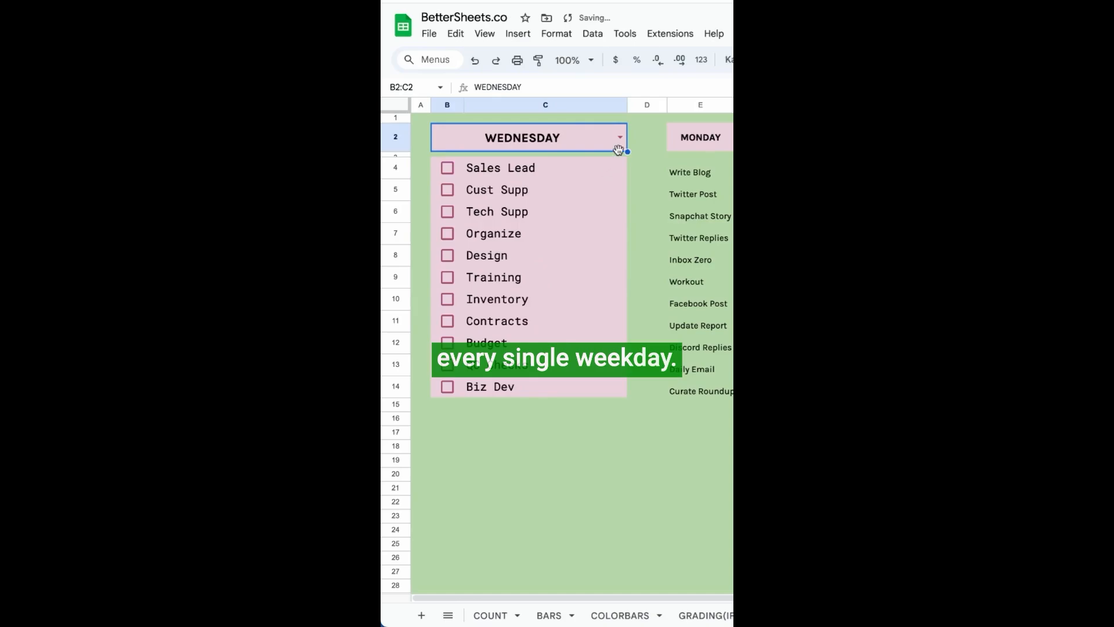
Clear all the task names from the checklist in C4:C14
{"action": "left_click_drag", "start_coordinate": [545, 168], "coordinate": [532, 380]}
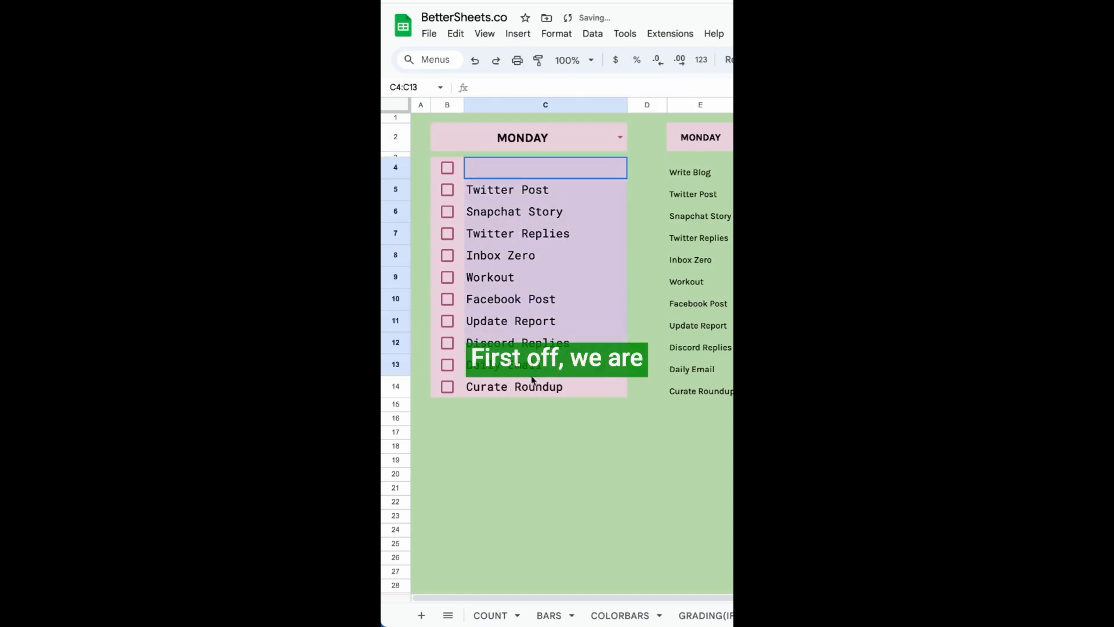
{"action": "key", "text": "Delete"}
{"action": "left_click_drag", "start_coordinate": [482, 174], "coordinate": [525, 387]}
{"action": "scroll", "coordinate": [524, 388], "scroll_direction": "right", "scroll_amount": 2}
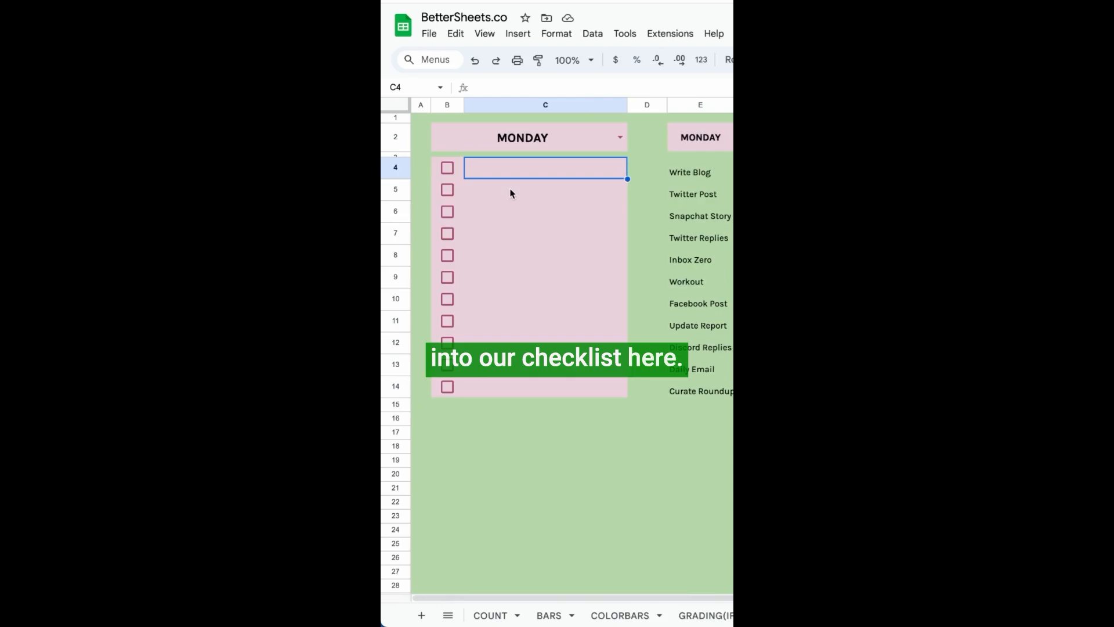
View the weekday options in the B2 dropdown and the weekday headings of the task lists beside the checklist
{"action": "left_click", "coordinate": [606, 139]}
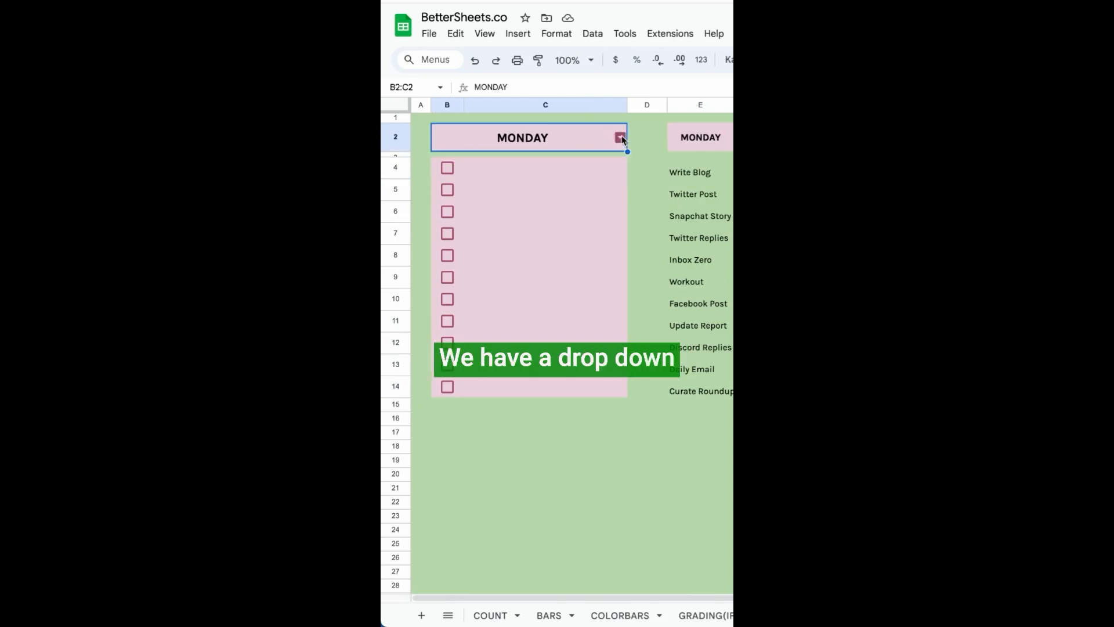
{"action": "left_click", "coordinate": [620, 137]}
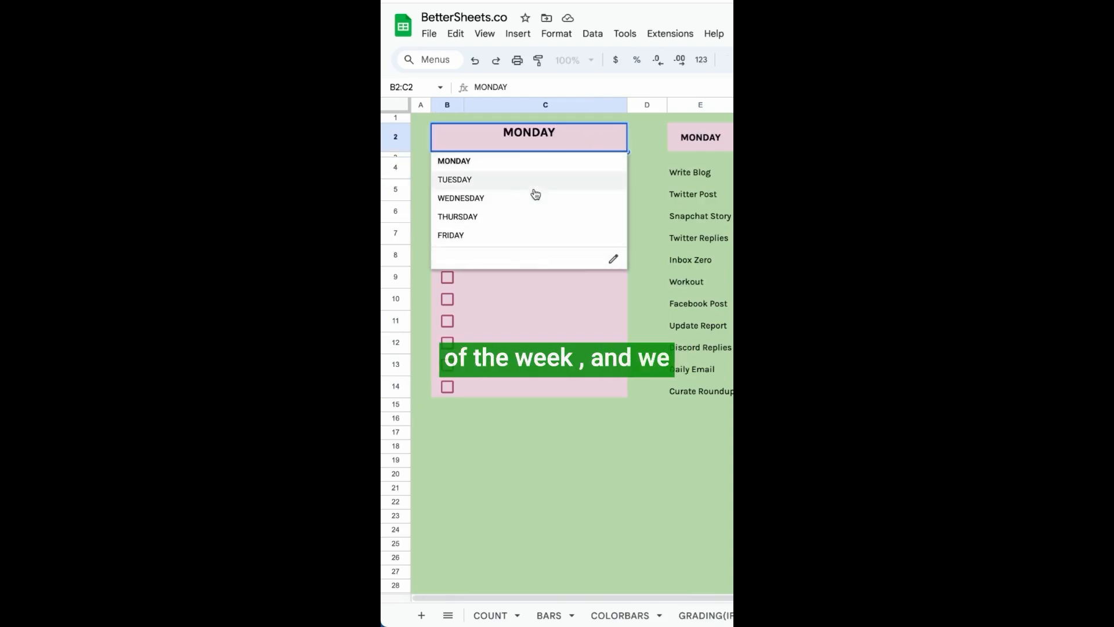
{"action": "key", "text": "Escape"}
{"action": "left_click", "coordinate": [518, 176]}
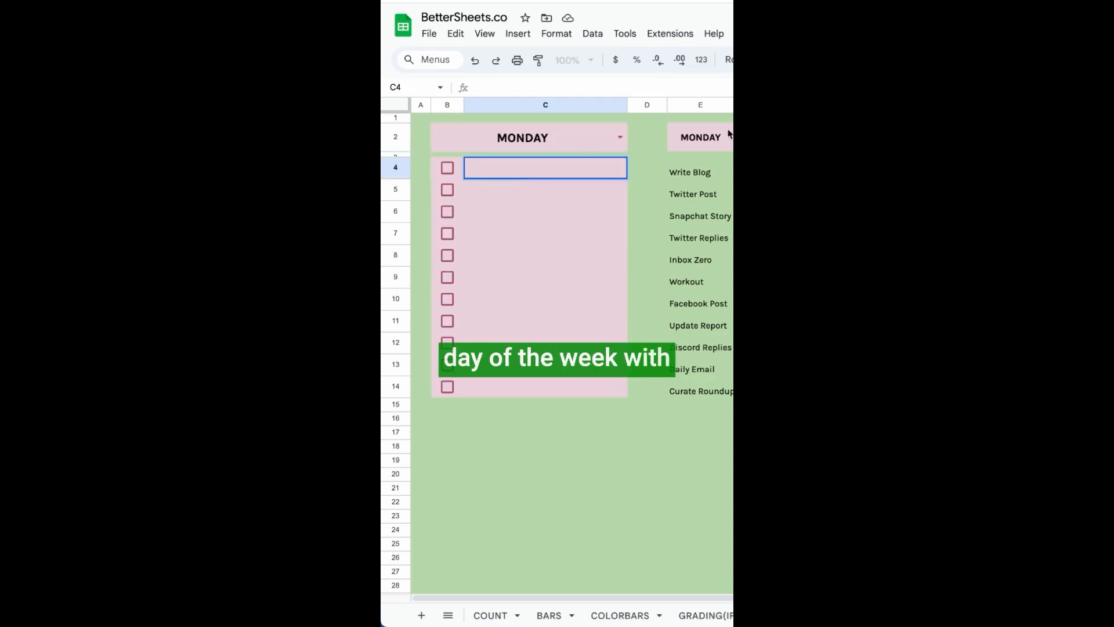
{"action": "left_click_drag", "start_coordinate": [706, 139], "coordinate": [732, 139]}
Enter =match($B$2,E4:I4,0 in C4 with an absolute reference to the selected weekday
{"action": "left_click", "coordinate": [493, 174]}
{"action": "type", "text": "="}
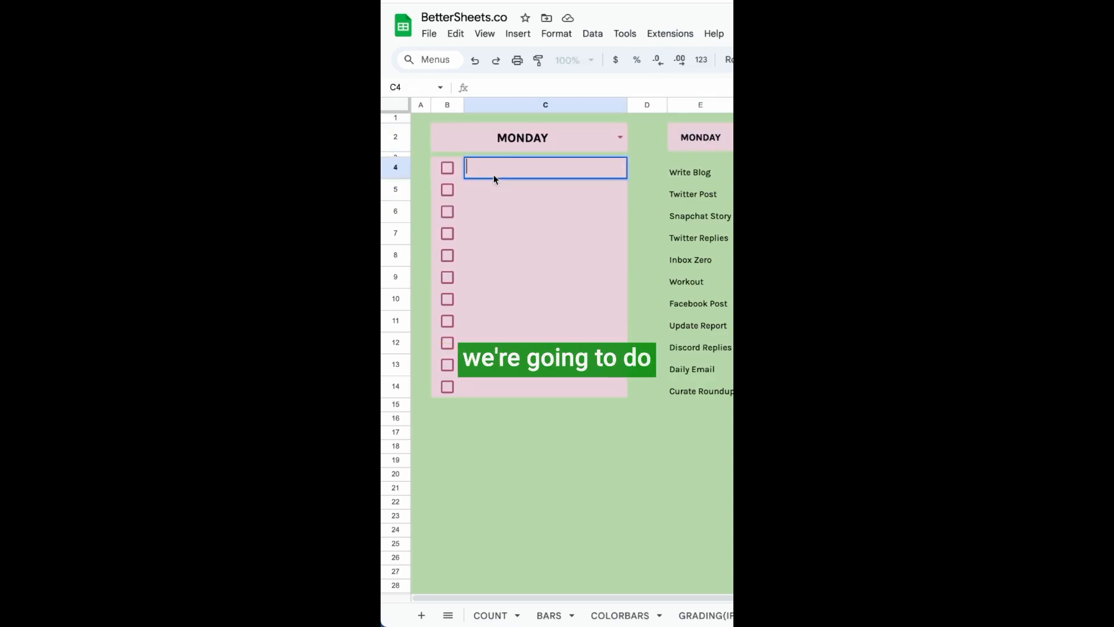
{"action": "type", "text": "match("}
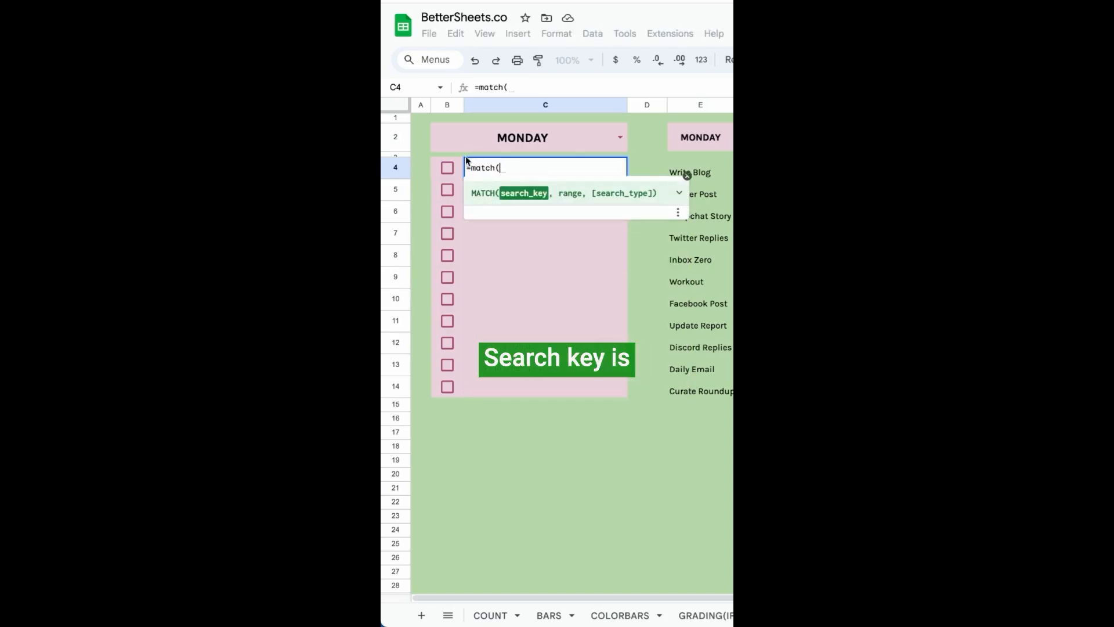
{"action": "type", "text": "$B2"}
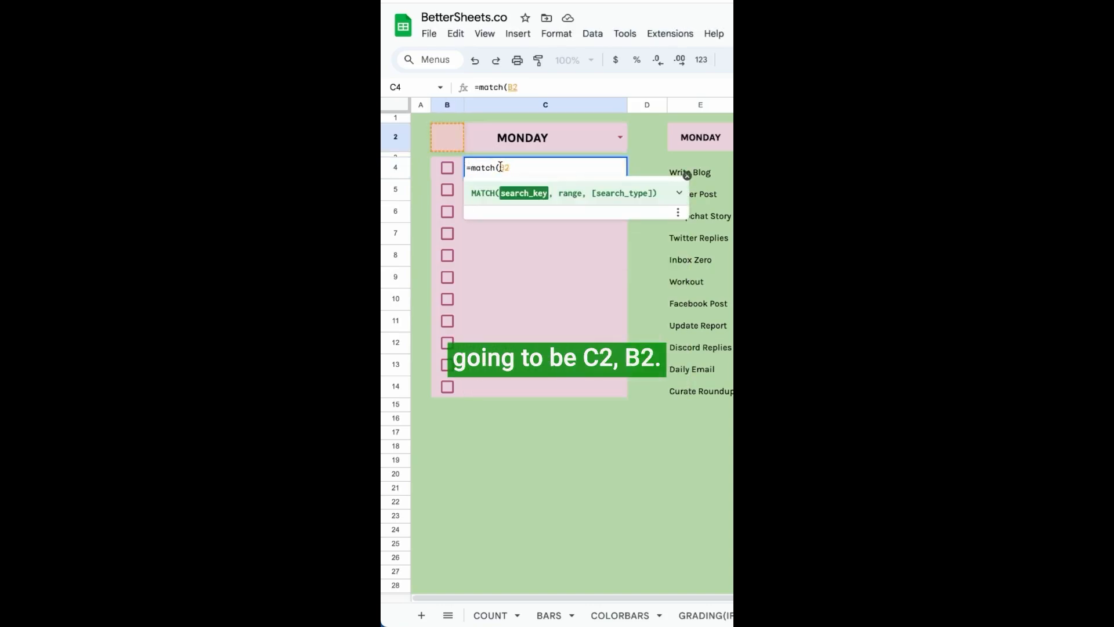
{"action": "type", "text": "$B$"}
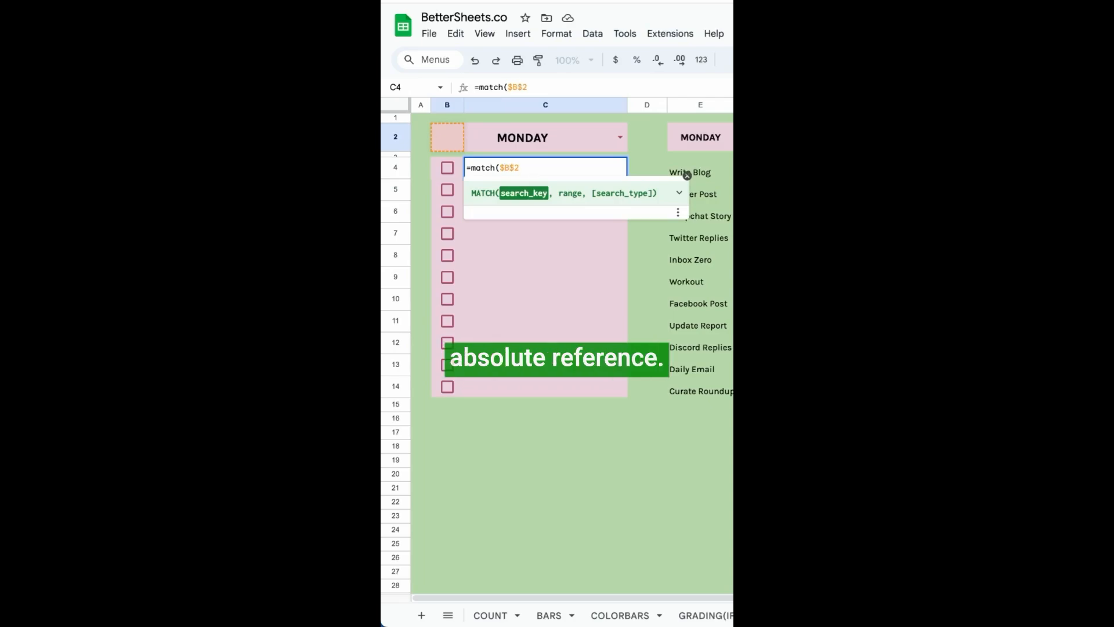
{"action": "key", "text": "Right"}
{"action": "type", "text": ",E"}
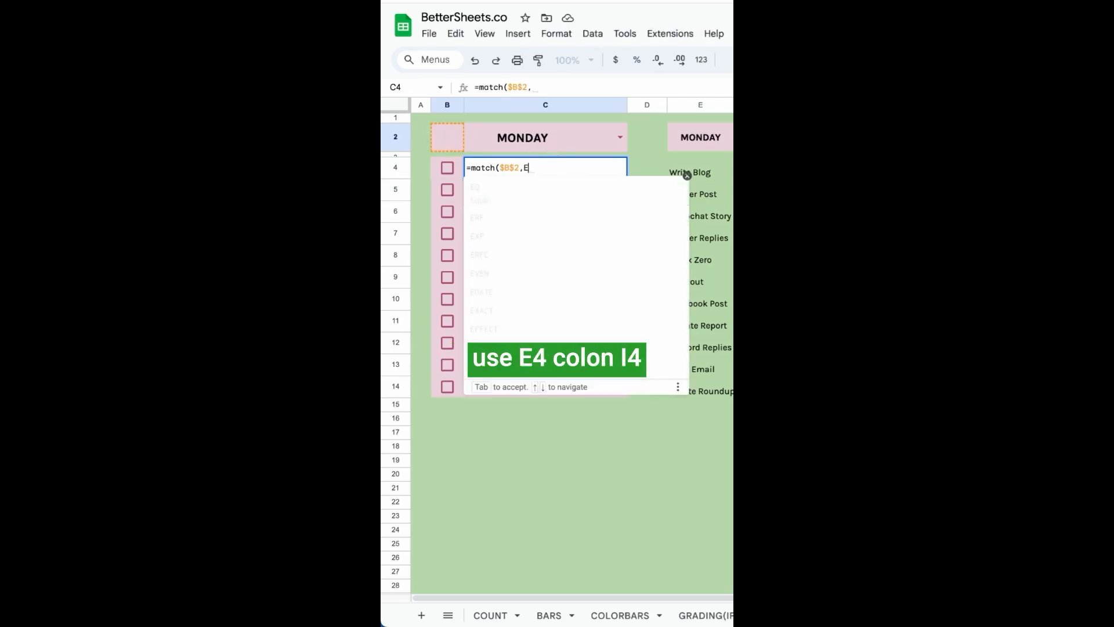
{"action": "type", "text": "4:I4,0"}
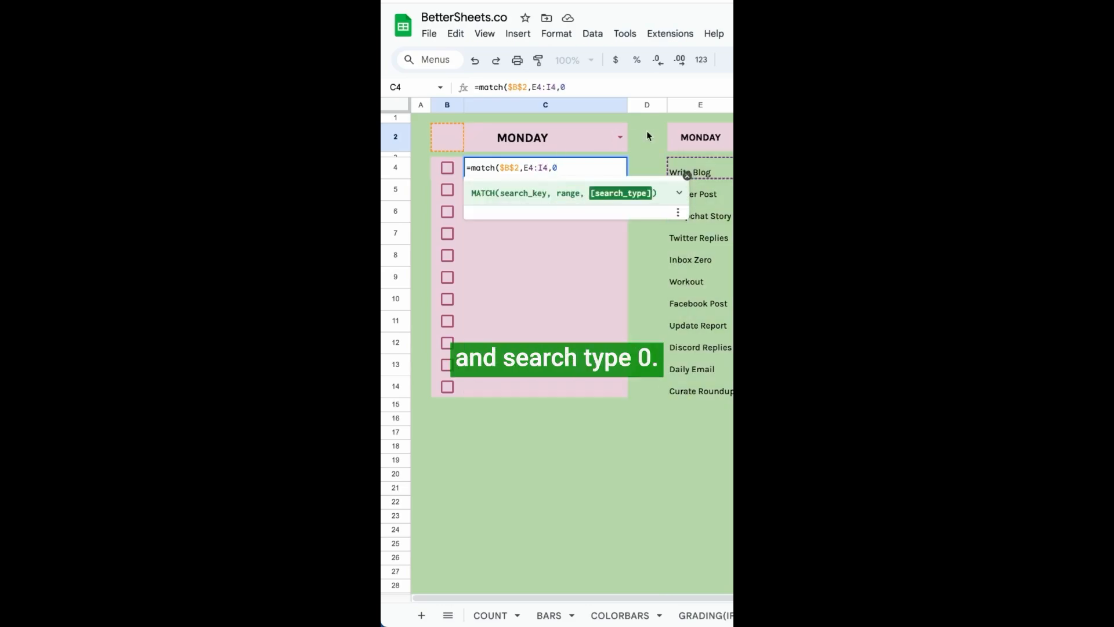
Change the MATCH range in C4 to E2:I2 and close its parenthesis
{"action": "left_click", "coordinate": [530, 167]}
{"action": "key", "text": "BackSpace"}
{"action": "type", "text": "2"}
{"action": "left_click", "coordinate": [548, 168]}
{"action": "key", "text": "BackSpace"}
{"action": "type", "text": "2"}
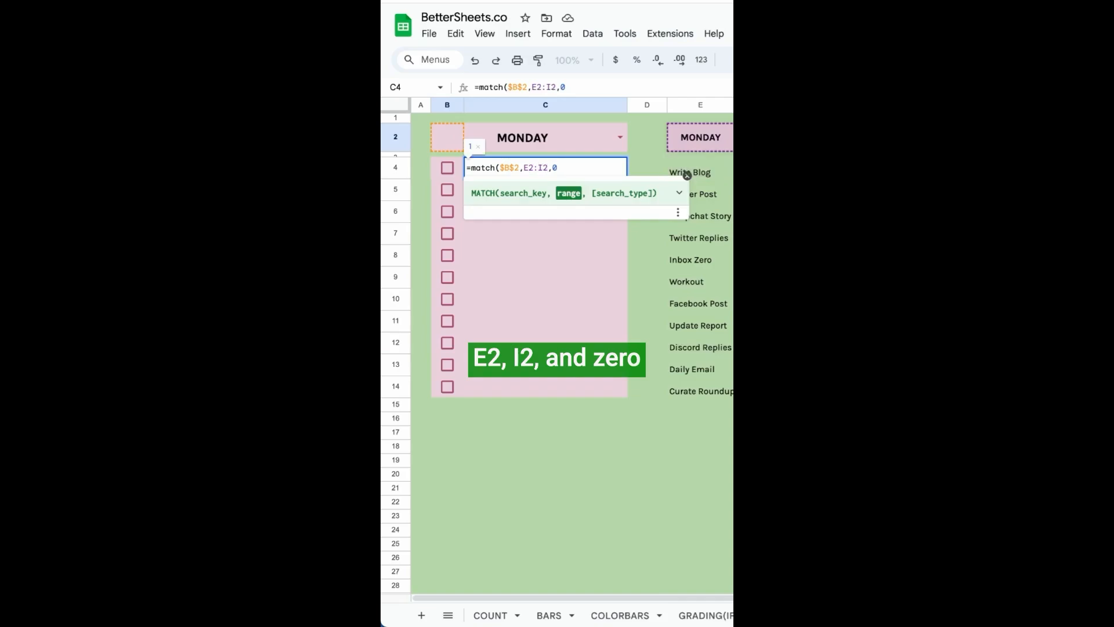
{"action": "key", "text": "Right"}
{"action": "key", "text": "Right"}
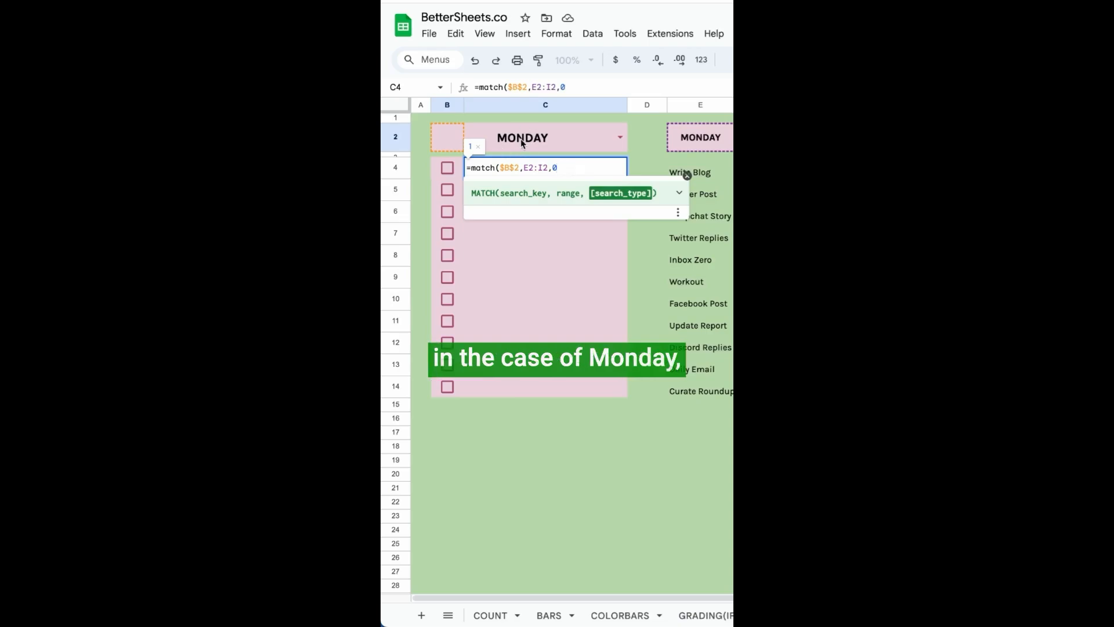
{"action": "type", "text": ")"}
Wrap the MATCH formula in C4 in an INDEX with reference E4:E14 and row 1, making MATCH the column argument
{"action": "left_click", "coordinate": [472, 167]}
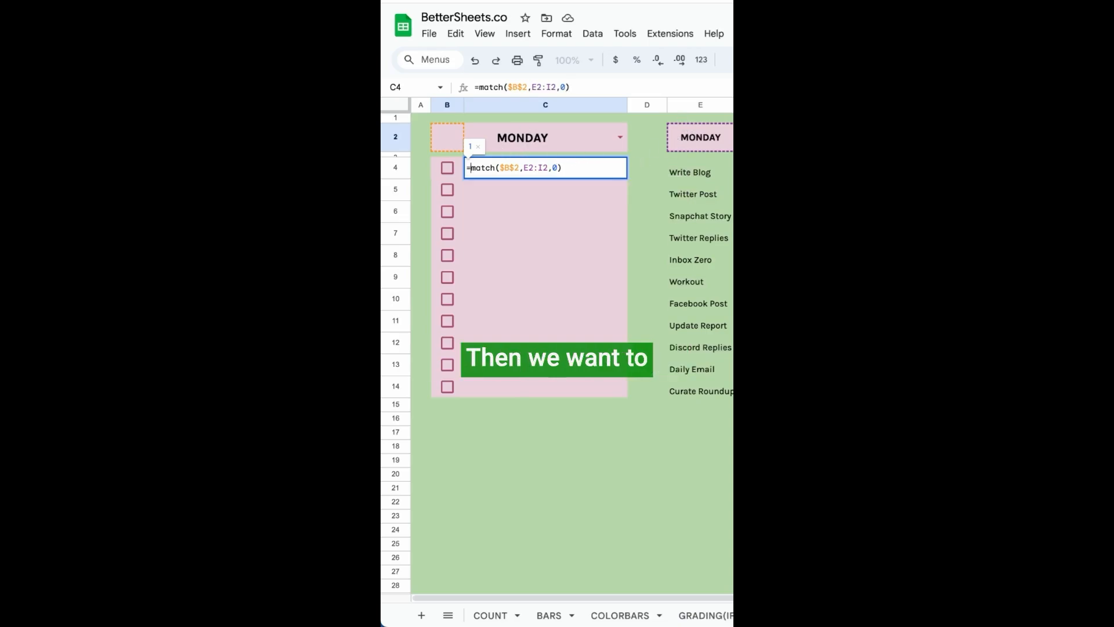
{"action": "type", "text": "INDEX("}
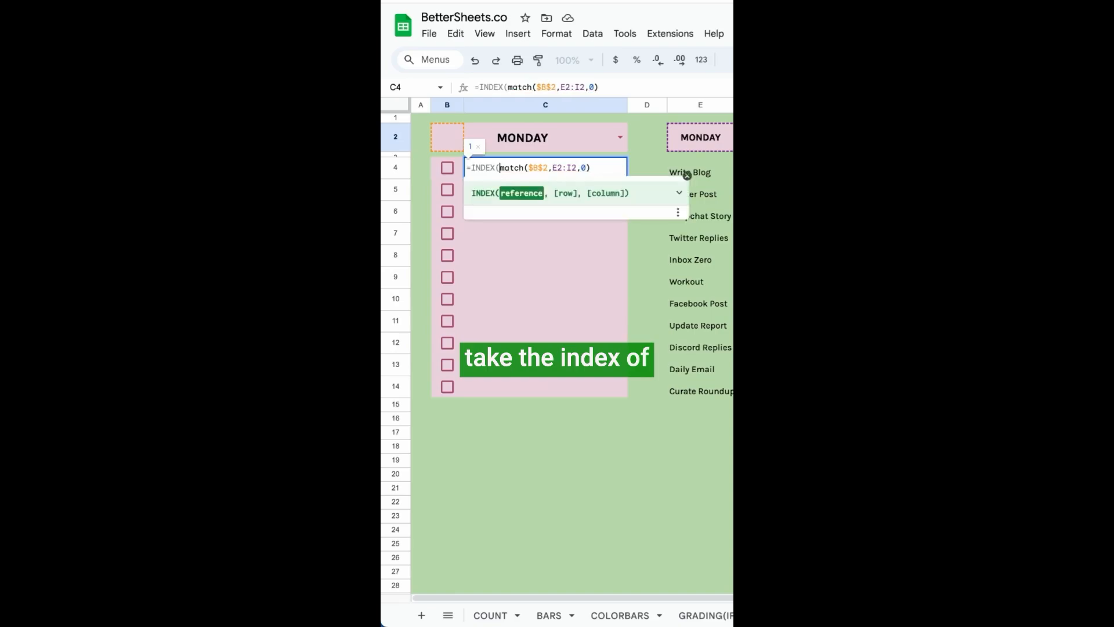
{"action": "type", "text": "E4:E14,"}
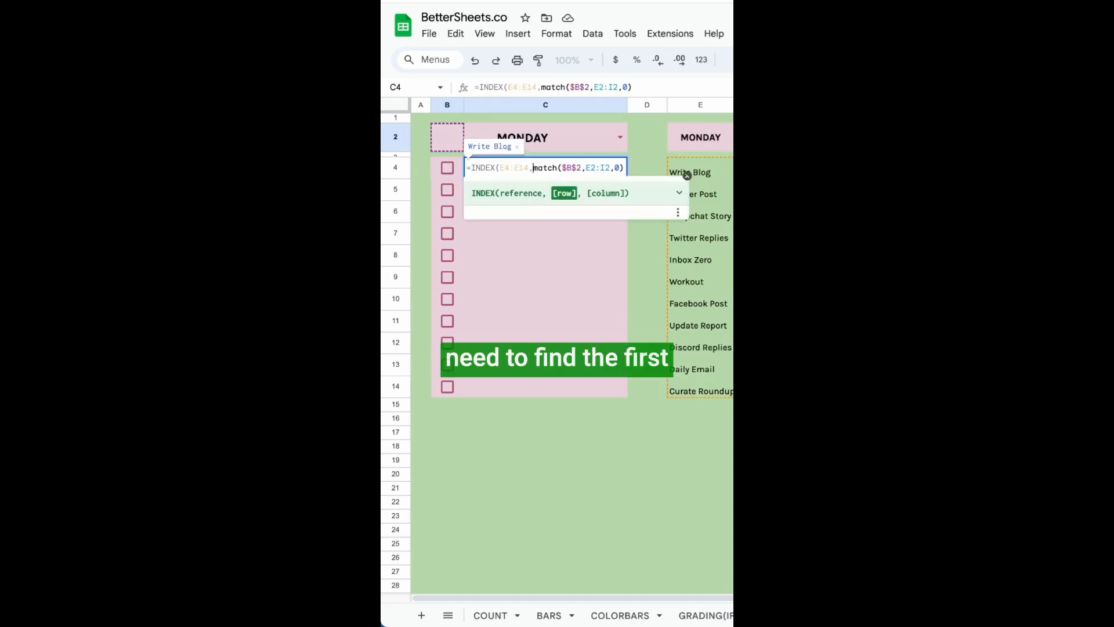
{"action": "left_click", "coordinate": [687, 175]}
{"action": "type", "text": "1"}
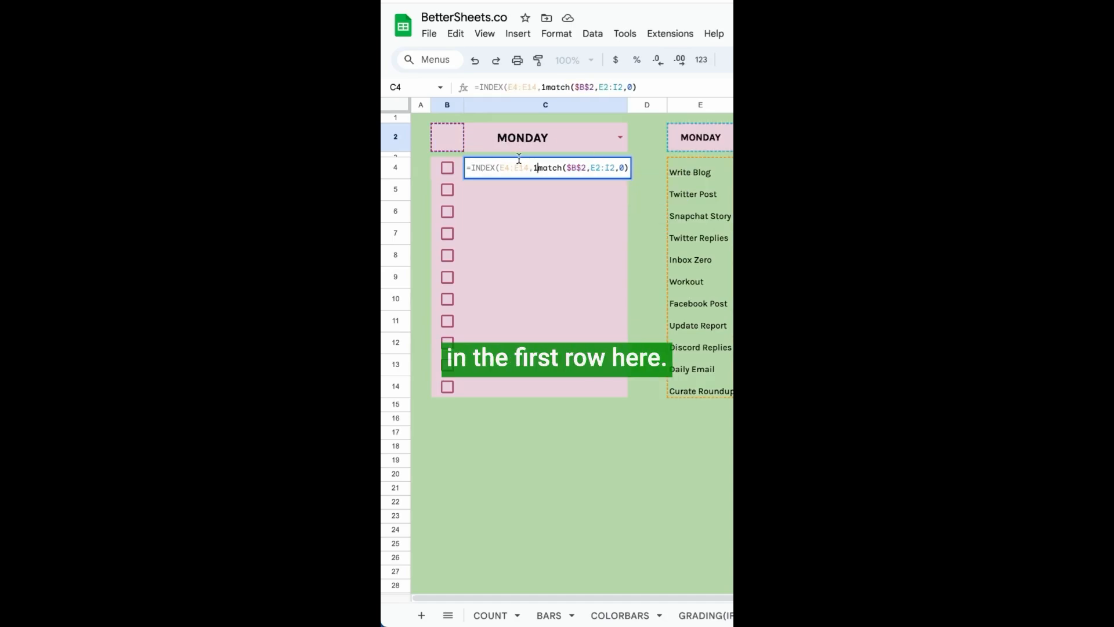
{"action": "type", "text": ","}
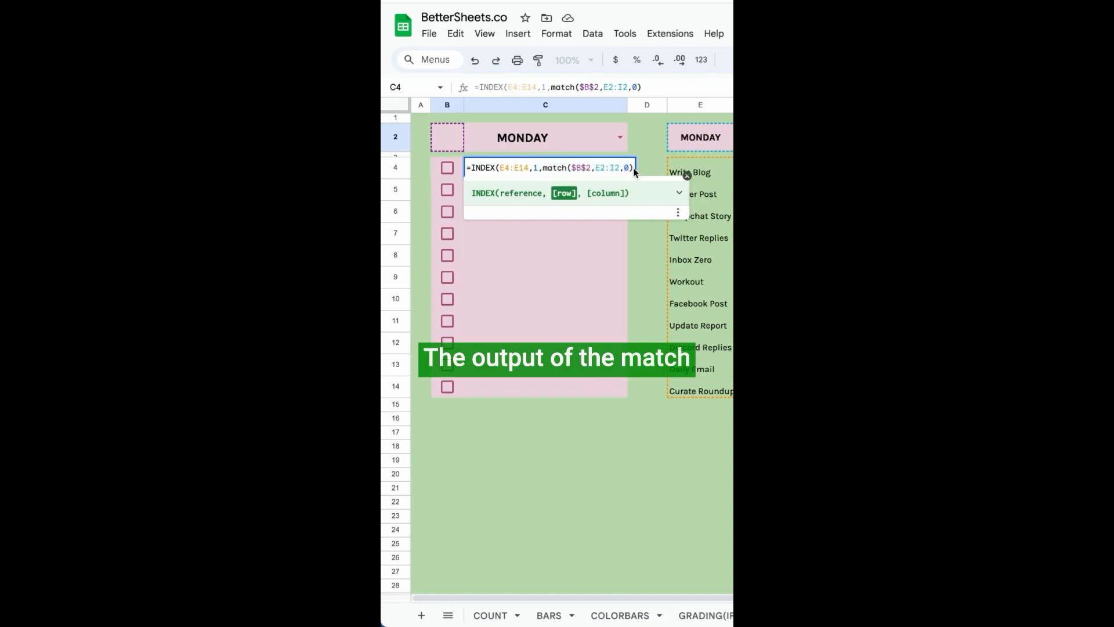
Replace the row argument of the INDEX formula in C4 with row()-3
{"action": "left_click", "coordinate": [551, 166]}
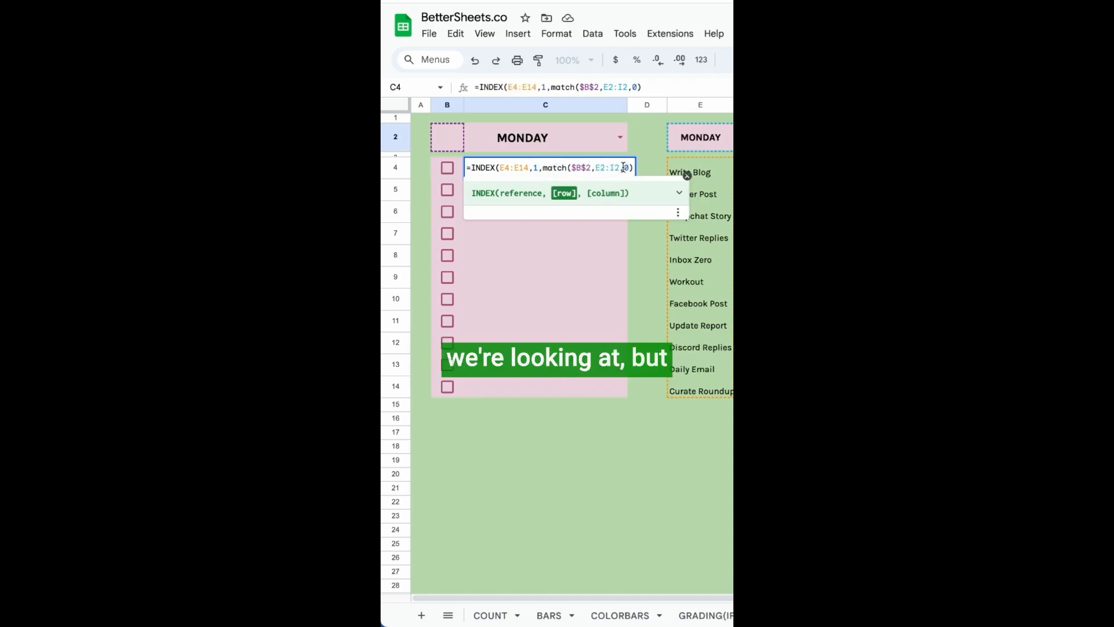
{"action": "double_click", "coordinate": [535, 167]}
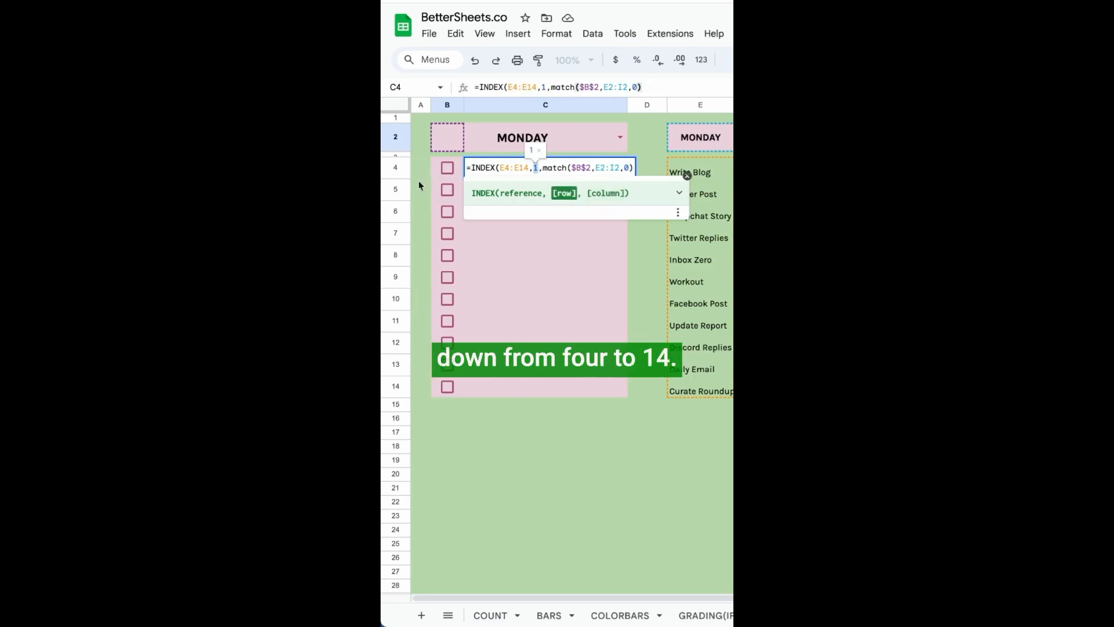
{"action": "type", "text": "row()"}
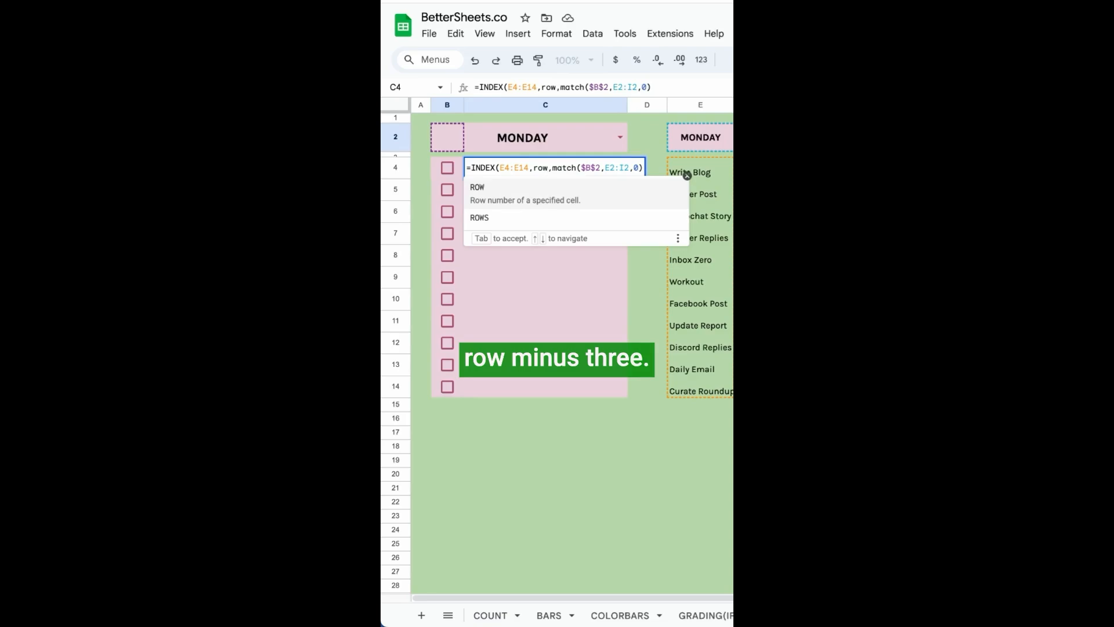
{"action": "type", "text": "-3"}
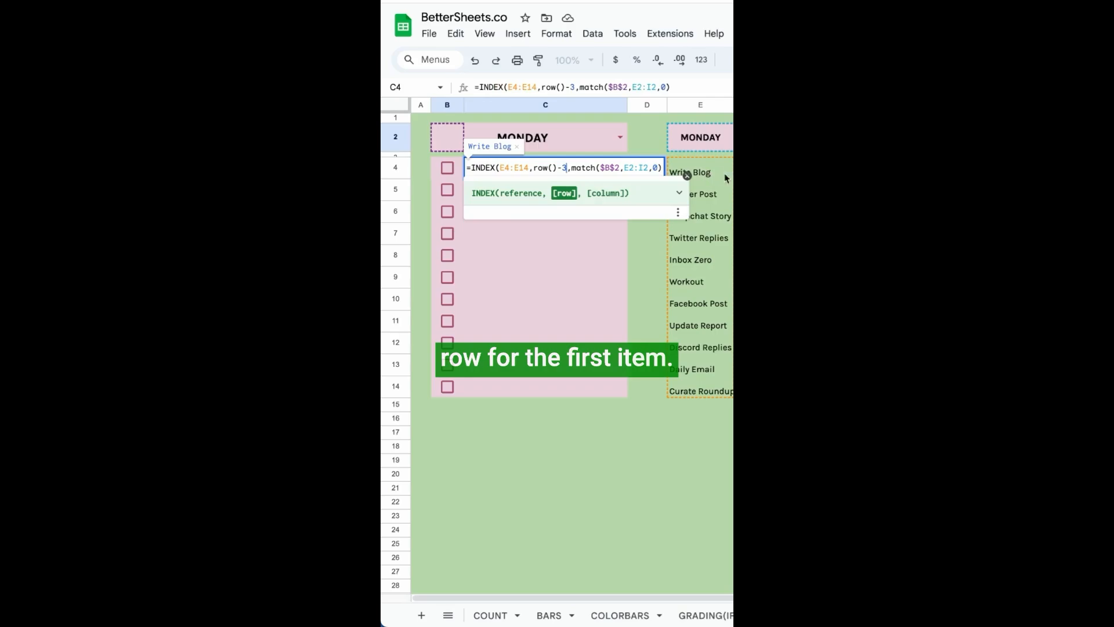
Extend the INDEX reference in C4 to column I and lock it as $E$4:$I$14
{"action": "left_click", "coordinate": [513, 167]}
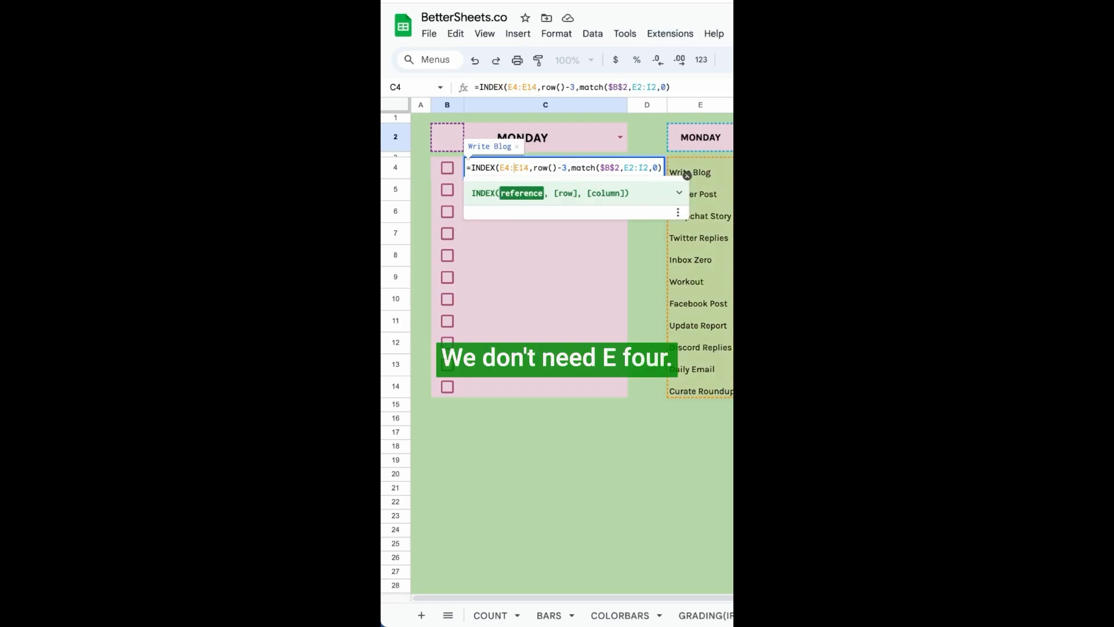
{"action": "key", "text": "BackSpace"}
{"action": "type", "text": "I"}
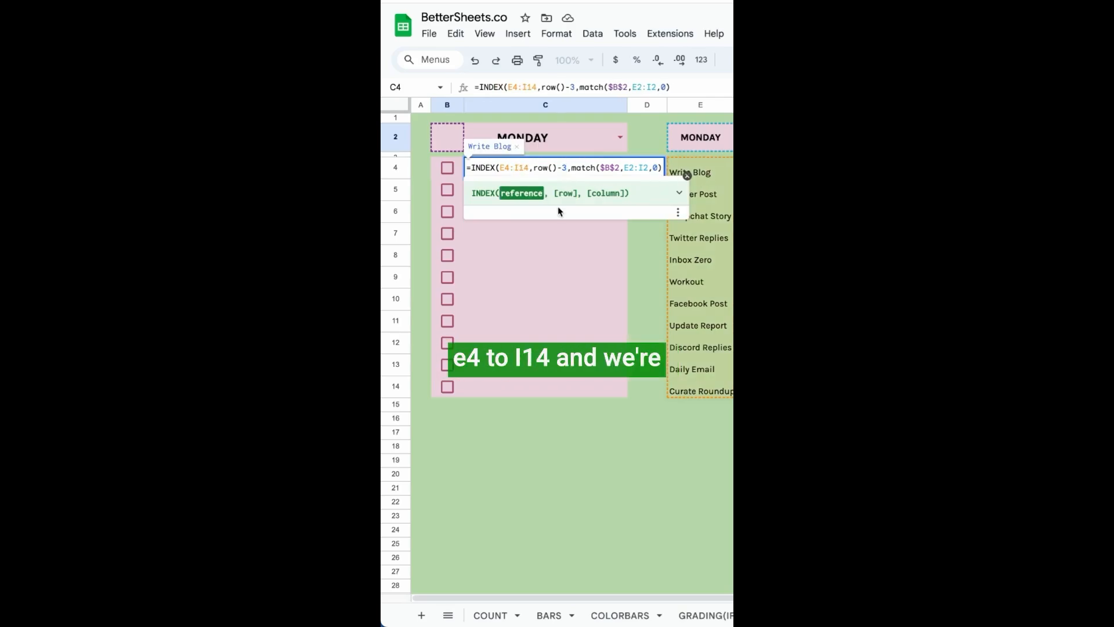
{"action": "key", "text": "Left"}
{"action": "key", "text": "Left"}
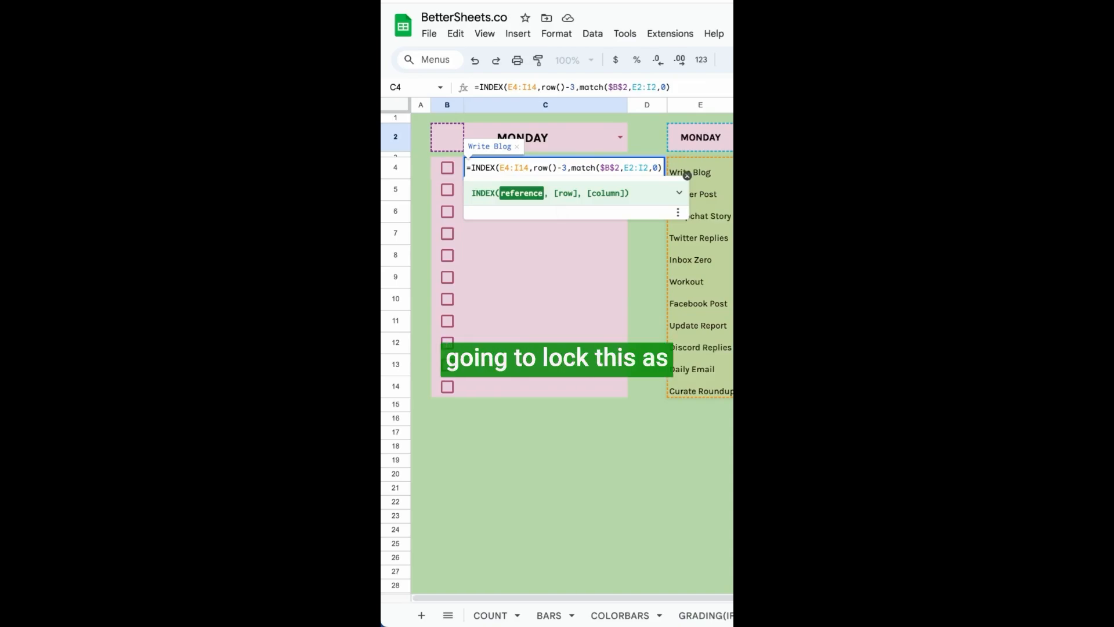
{"action": "type", "text": "$"}
{"action": "key", "text": "Right"}
{"action": "type", "text": "$E"}
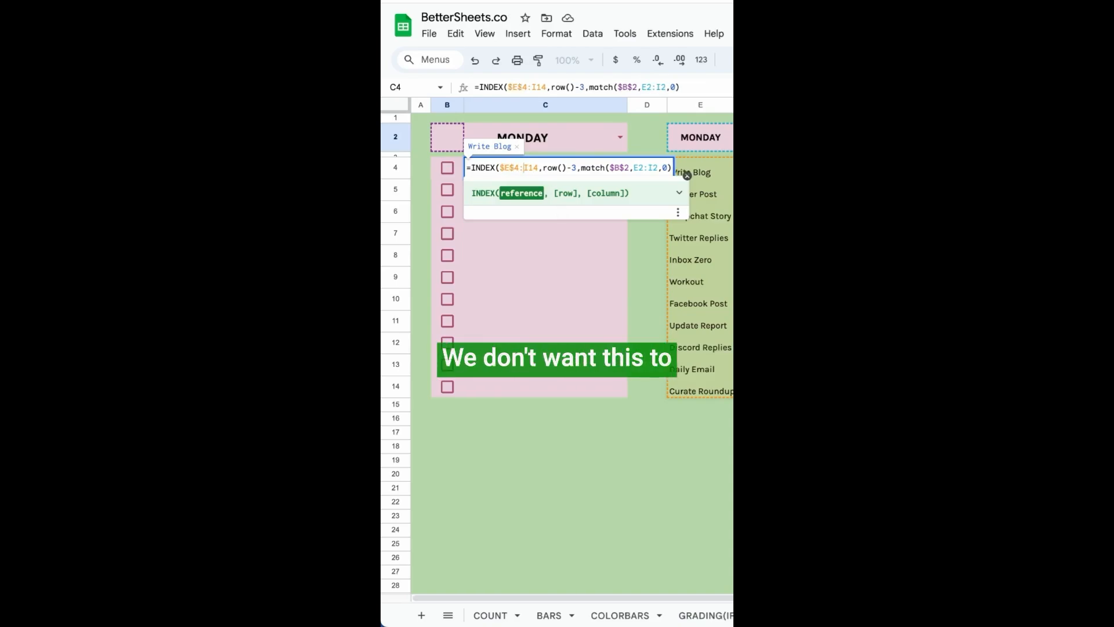
{"action": "type", "text": "$"}
{"action": "key", "text": "Right"}
{"action": "type", "text": "$"}
Lock the MATCH range in C4 as $E$2:$I$2 and commit the formula
{"action": "key", "text": "Right"}
{"action": "key", "text": "Right"}
{"action": "key", "text": "Right"}
{"action": "key", "text": "Right"}
{"action": "key", "text": "Right"}
{"action": "key", "text": "Right"}
{"action": "key", "text": "Right"}
{"action": "key", "text": "Right"}
{"action": "key", "text": "Right"}
{"action": "key", "text": "Right"}
{"action": "key", "text": "Right"}
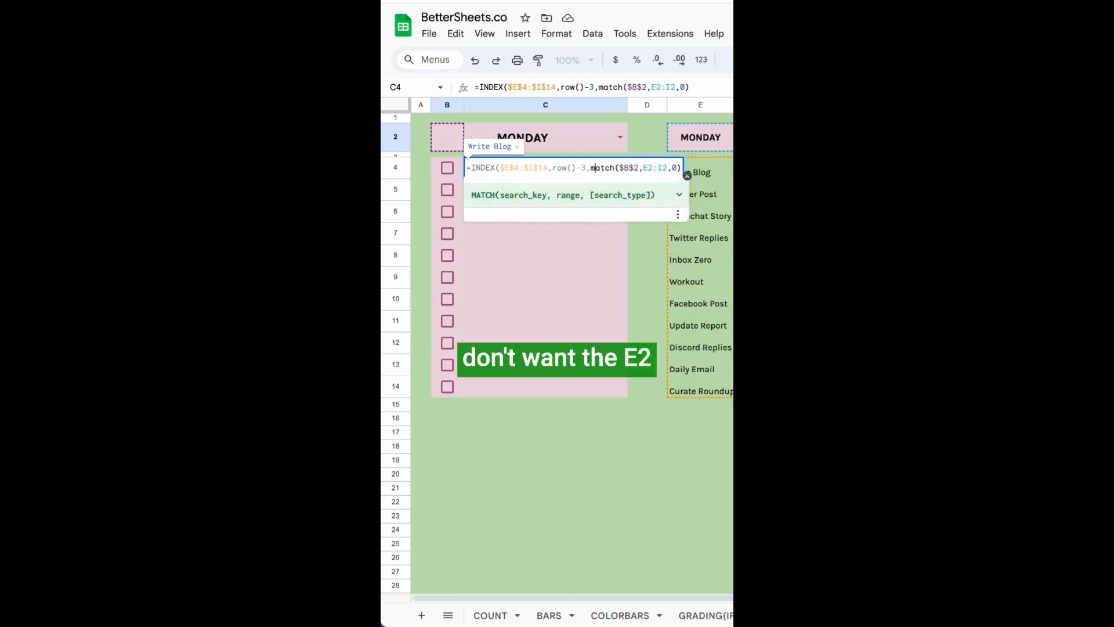
{"action": "key", "text": "Right"}
{"action": "key", "text": "Right"}
{"action": "key", "text": "Right"}
{"action": "key", "text": "Right"}
{"action": "key", "text": "Right"}
{"action": "key", "text": "Right"}
{"action": "key", "text": "Right"}
{"action": "key", "text": "Right"}
{"action": "key", "text": "Right"}
{"action": "key", "text": "Right"}
{"action": "type", "text": "$"}
{"action": "key", "text": "Right"}
{"action": "type", "text": "$"}
{"action": "key", "text": "Right"}
{"action": "key", "text": "Right"}
{"action": "type", "text": "$"}
{"action": "key", "text": "Right"}
{"action": "type", "text": "$"}
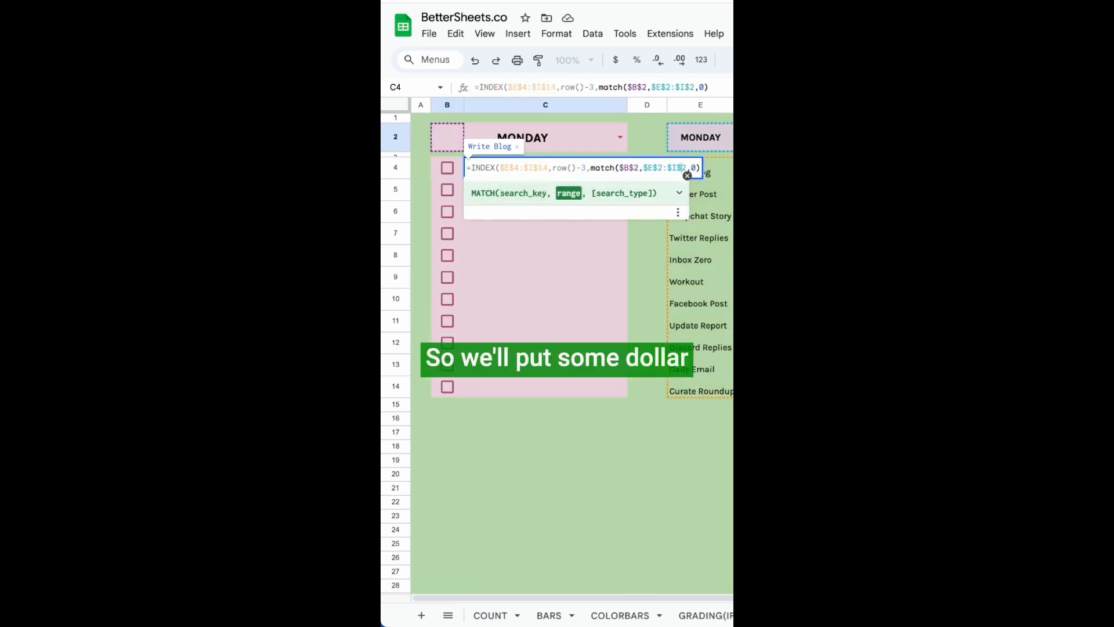
{"action": "key", "text": "Return"}
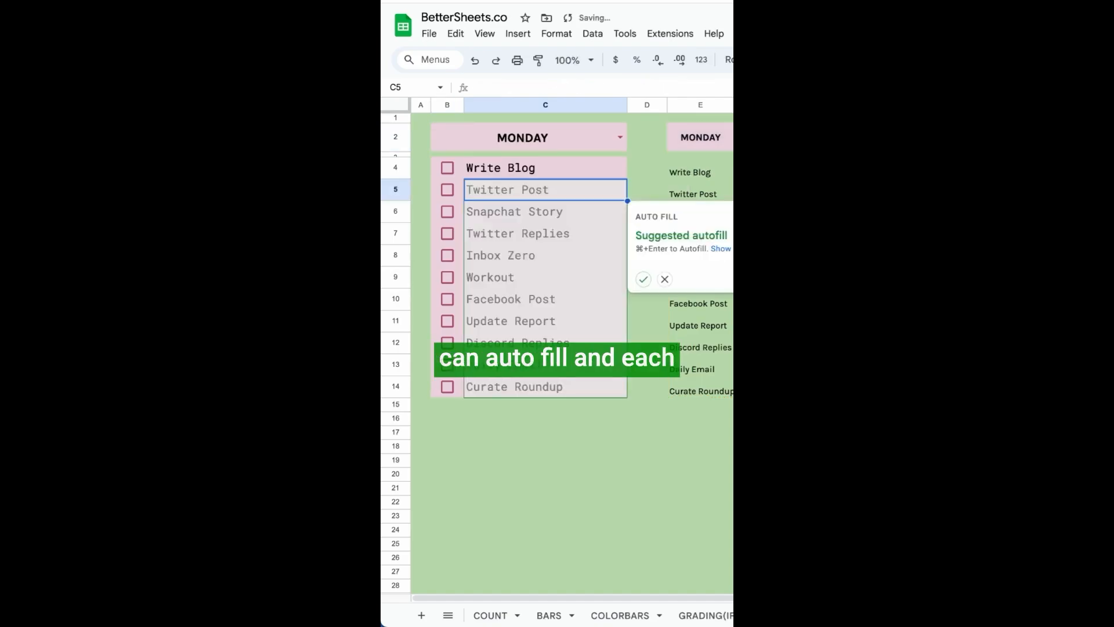
Accept the suggested autofill for the rest of the checklist and check the copied formulas in C6 and C5
{"action": "left_click", "coordinate": [643, 279]}
{"action": "key", "text": "Down"}
{"action": "key", "text": "Down"}
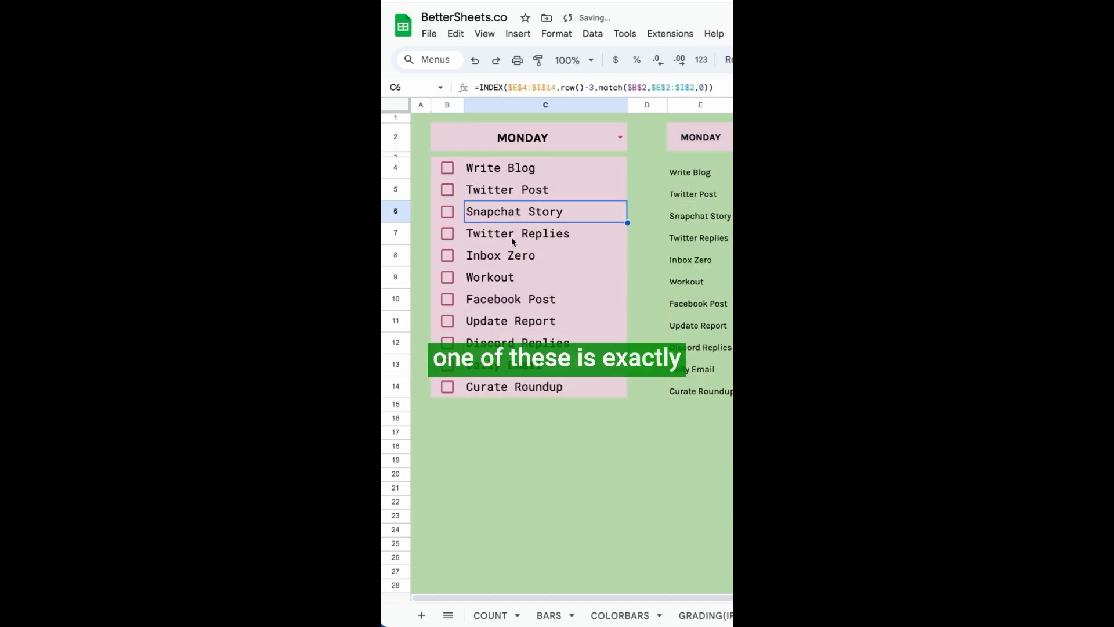
{"action": "left_click", "coordinate": [525, 195]}
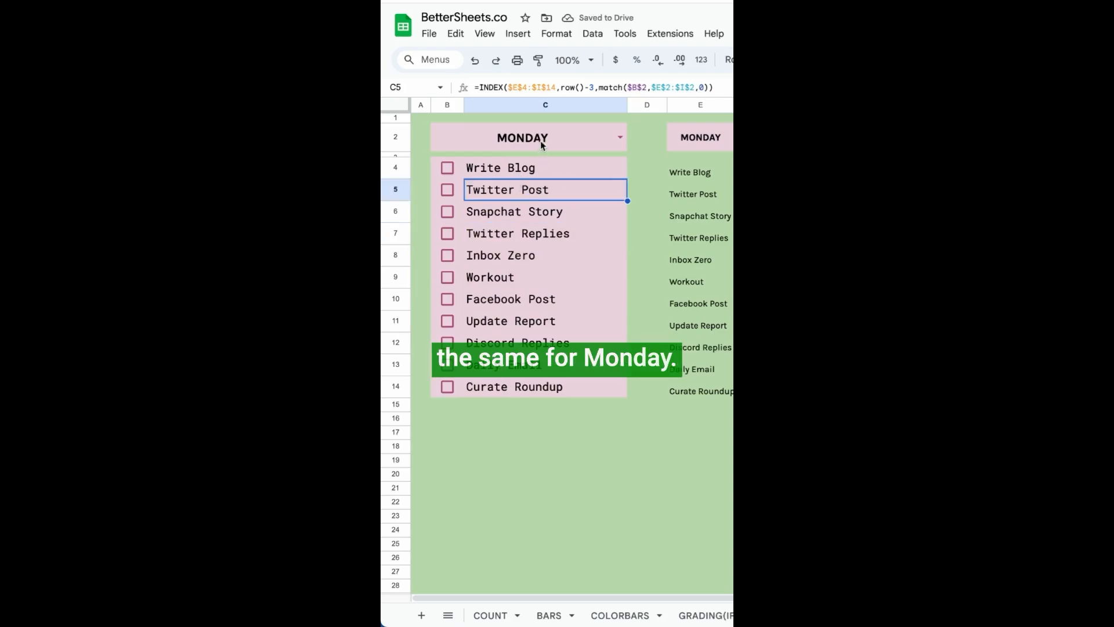
Choose TUESDAY in the weekday dropdown above the checklist and highlight the task names beneath it
{"action": "left_click", "coordinate": [614, 138]}
{"action": "left_click", "coordinate": [620, 138]}
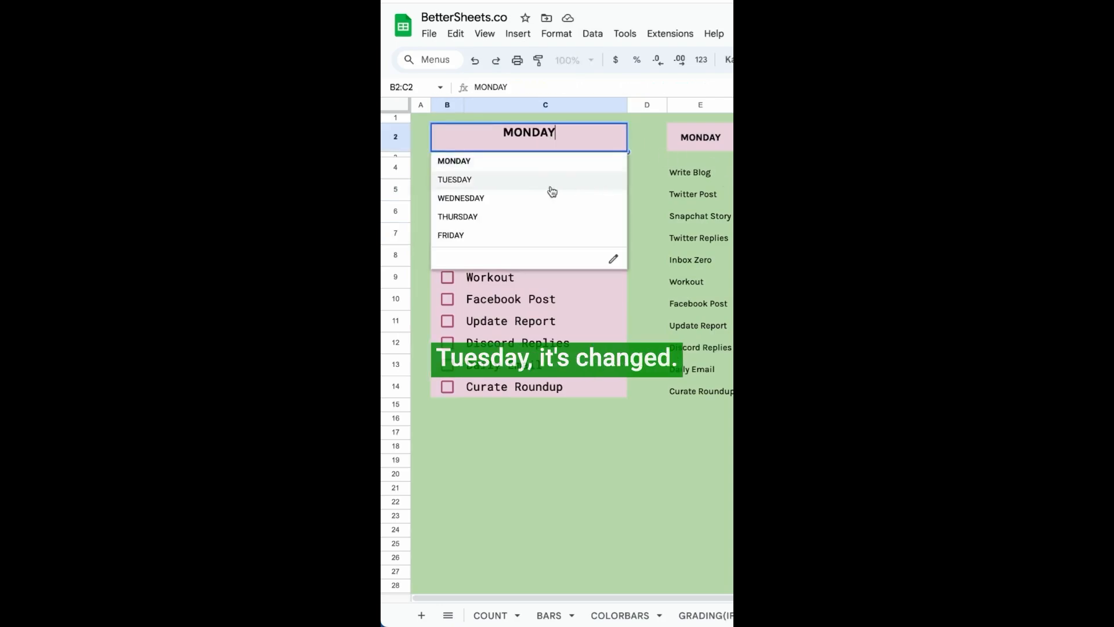
{"action": "left_click", "coordinate": [548, 182]}
{"action": "left_click_drag", "start_coordinate": [539, 171], "coordinate": [524, 387]}
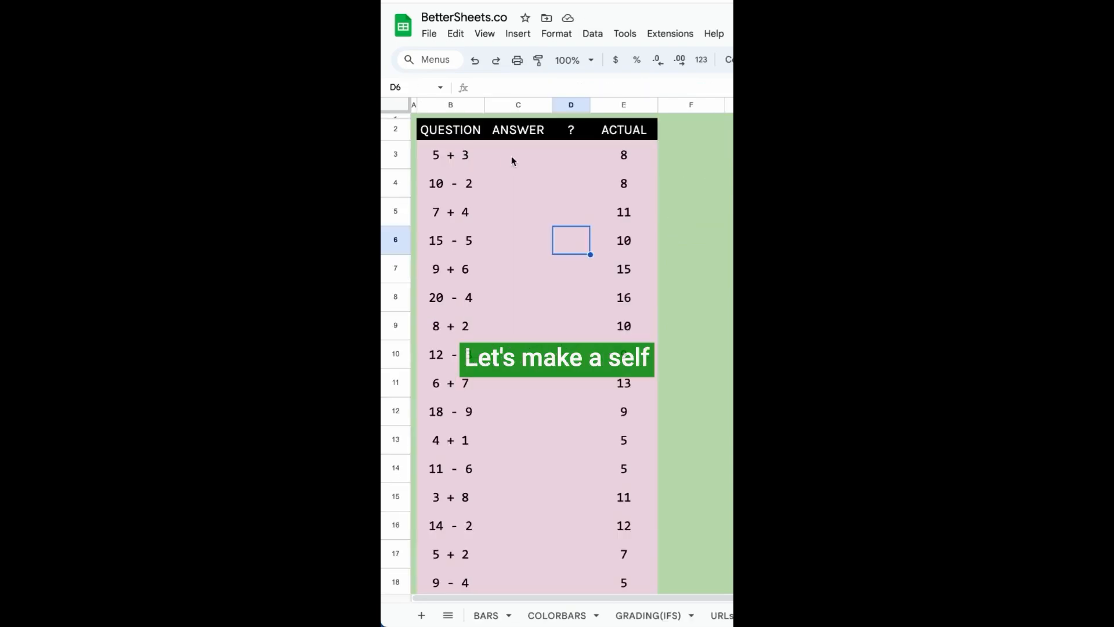
On the question-and-answer sheet, try hiding the actual answers in E3:E8 by matching their text colour to the background, and undo it
{"action": "left_click", "coordinate": [513, 155]}
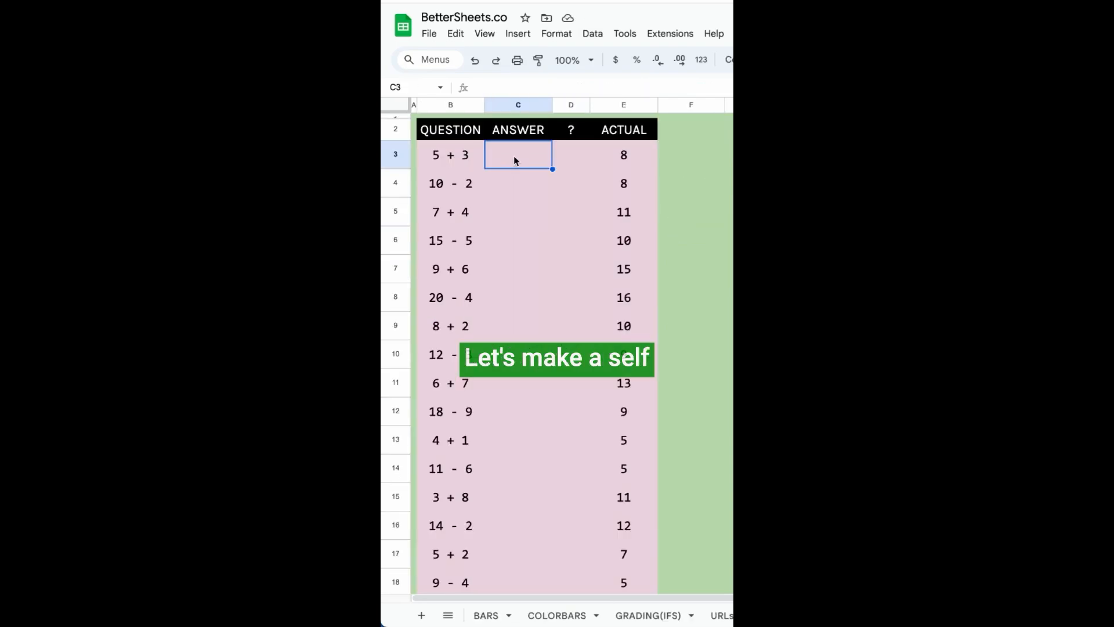
{"action": "left_click", "coordinate": [464, 155]}
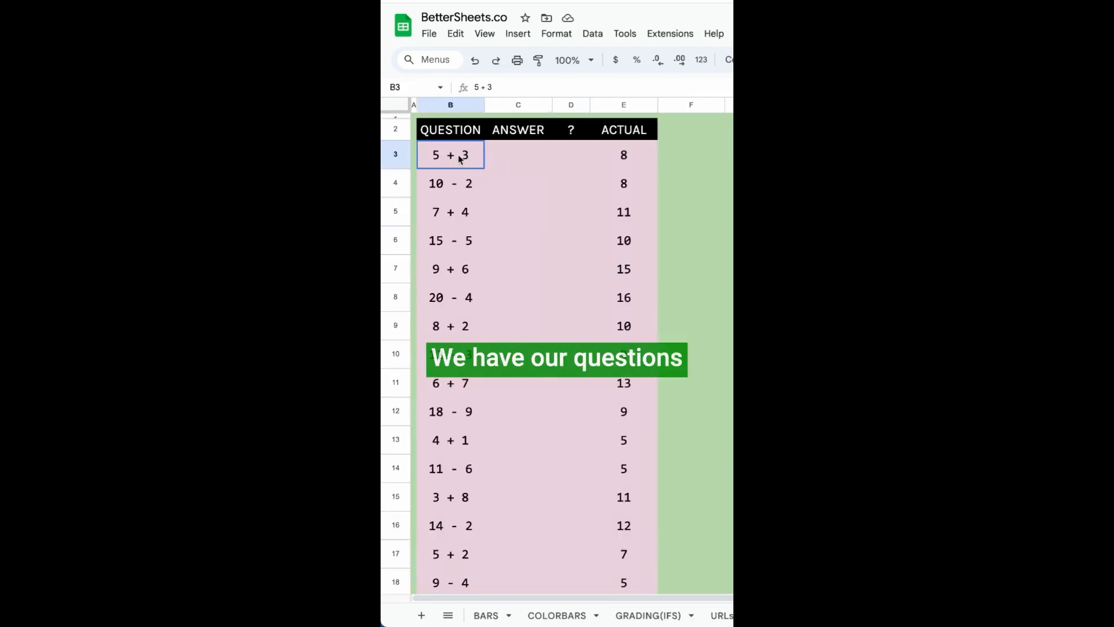
{"action": "left_click", "coordinate": [623, 158]}
{"action": "left_click_drag", "start_coordinate": [624, 161], "coordinate": [623, 296]}
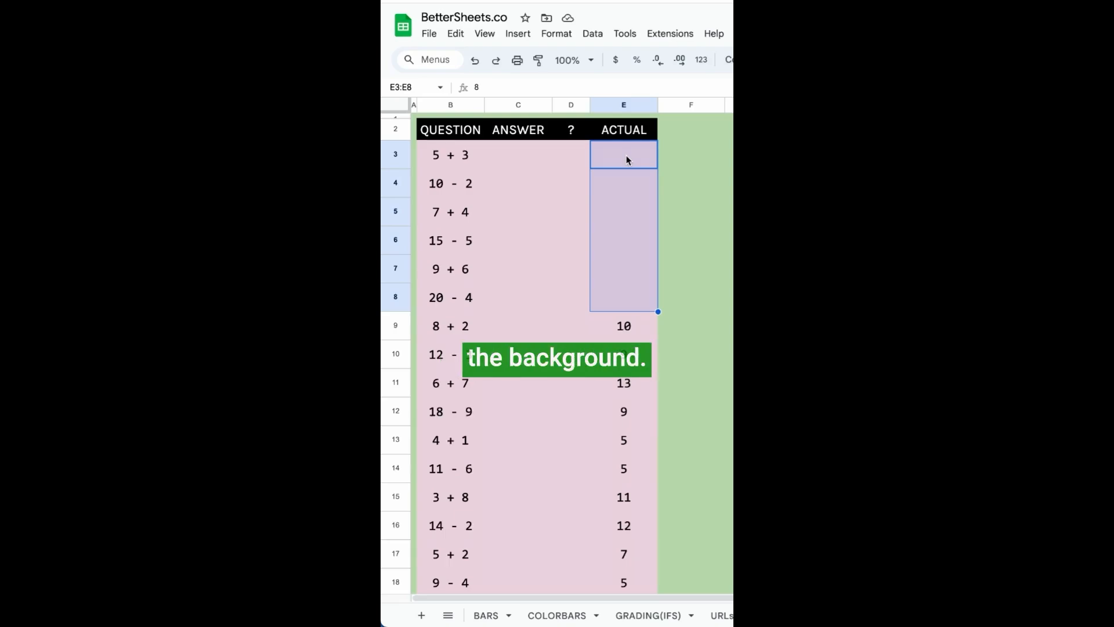
{"action": "key", "text": "super+z"}
Enter 8 in C3 as the answer to 5 + 3 and select the result cell beside it
{"action": "left_click", "coordinate": [517, 158]}
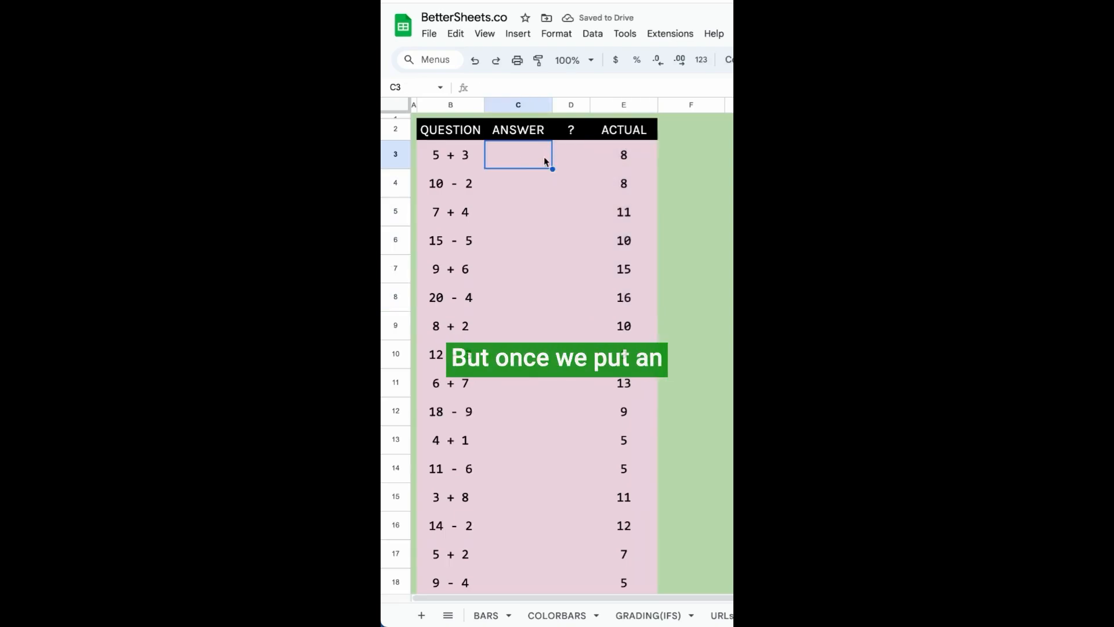
{"action": "type", "text": "8"}
{"action": "key", "text": "Return"}
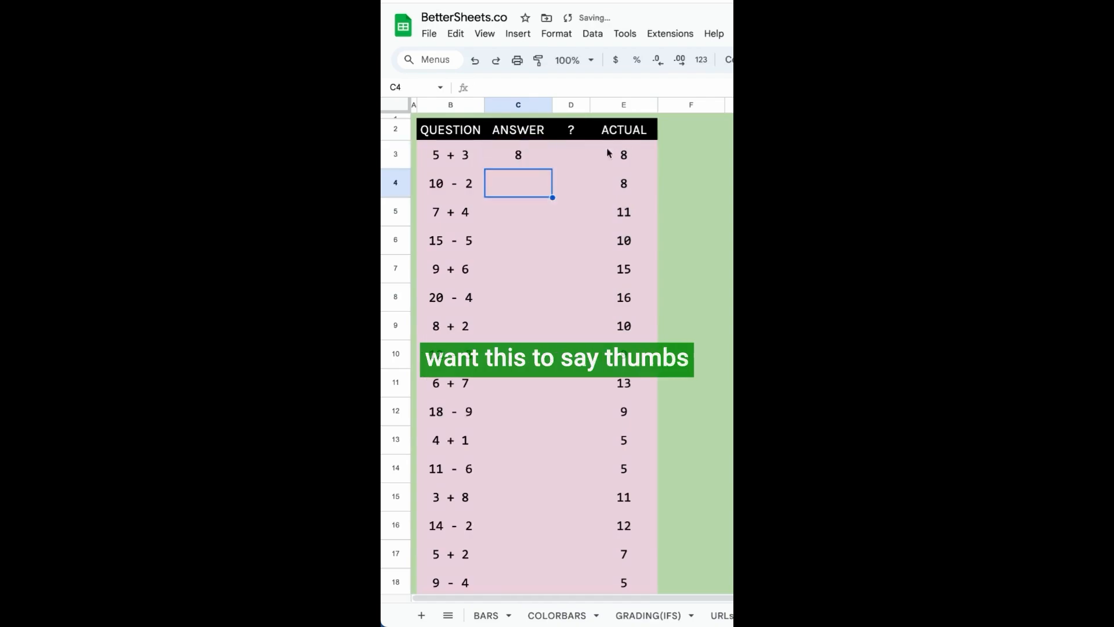
{"action": "left_click", "coordinate": [581, 164]}
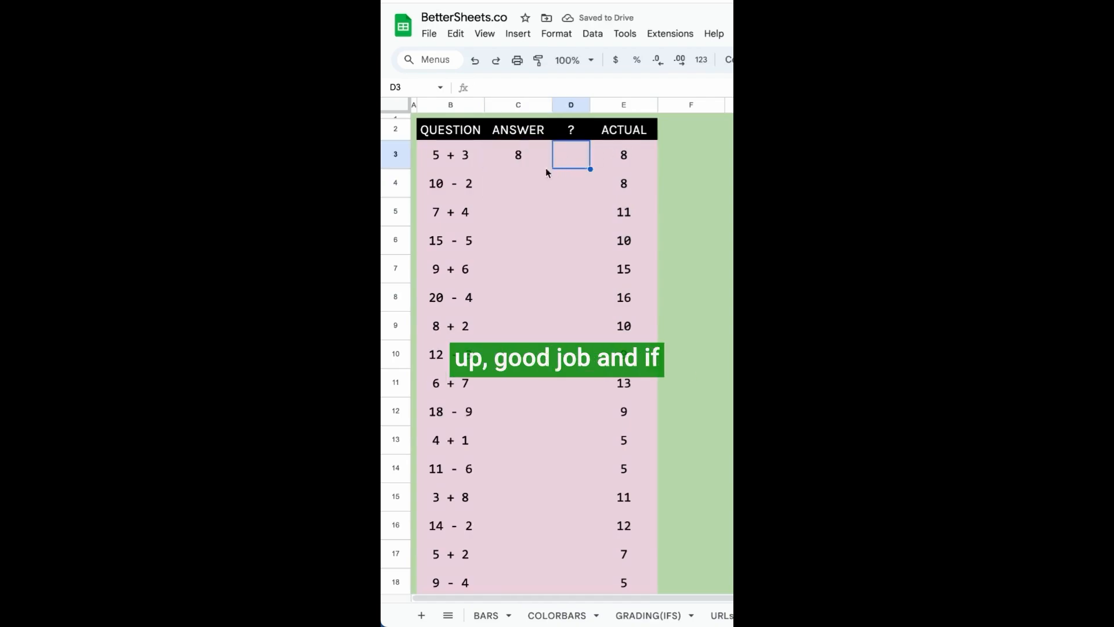
Set the answer to 5 + 3 in C3 to 7
{"action": "left_click", "coordinate": [520, 165]}
{"action": "type", "text": "7"}
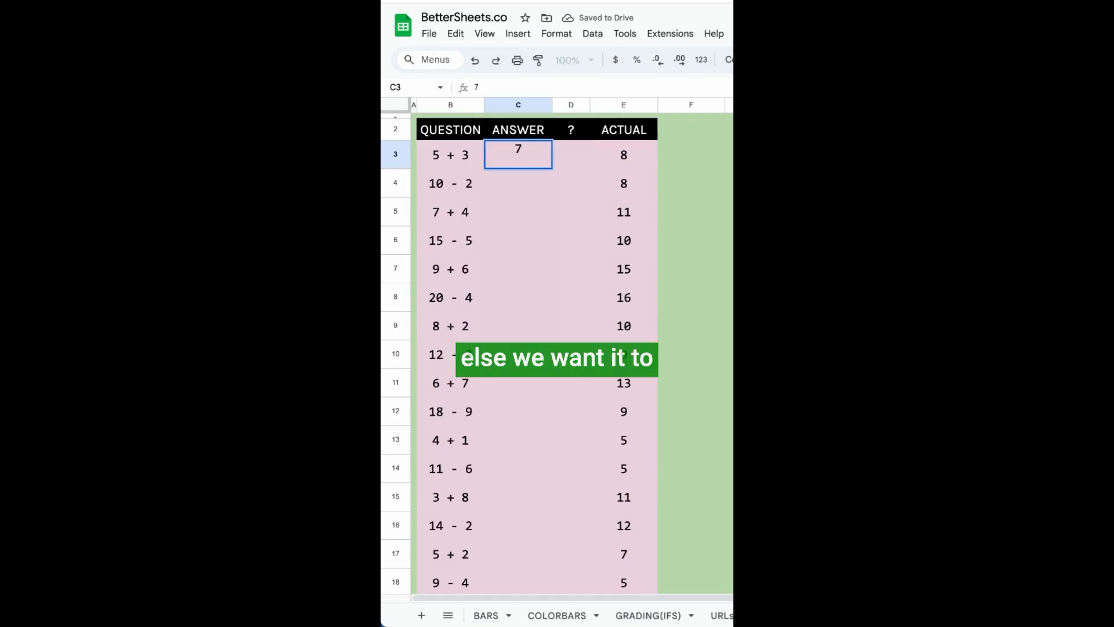
{"action": "key", "text": "Return"}
Start an IF formula in D3 with the logical expression C3=E3
{"action": "left_click", "coordinate": [583, 155]}
{"action": "type", "text": "=IF(a"}
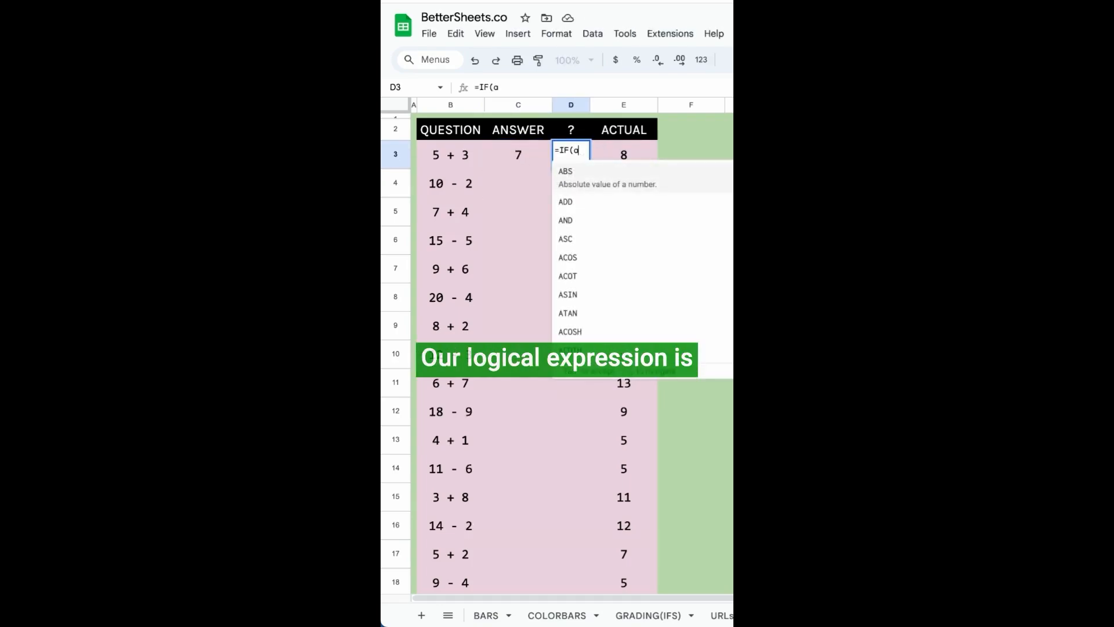
{"action": "key", "text": "BackSpace"}
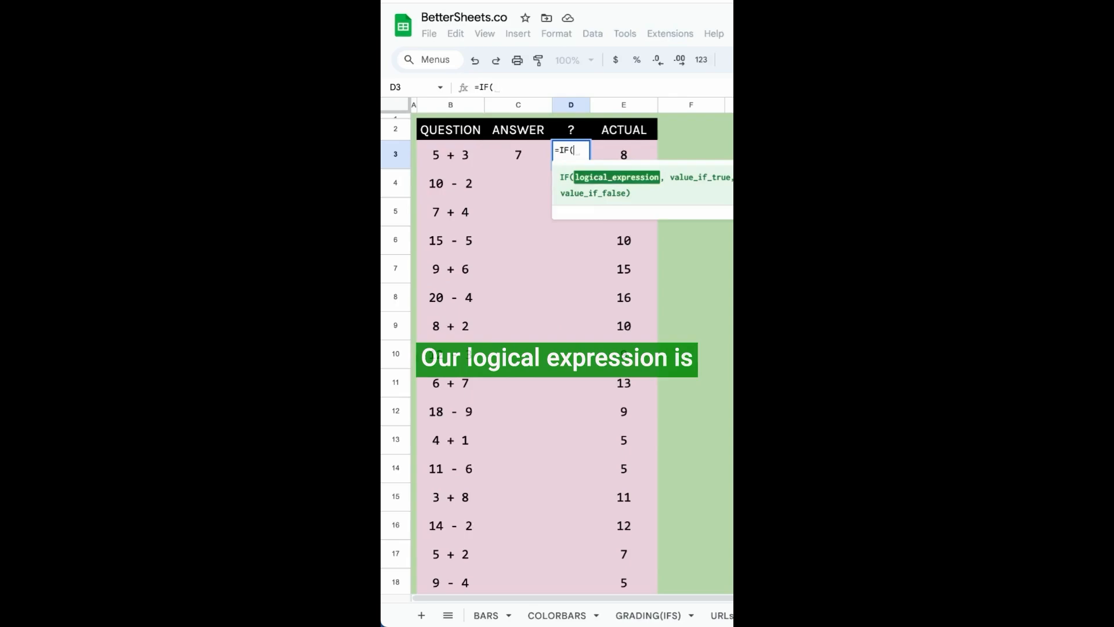
{"action": "type", "text": "C3"}
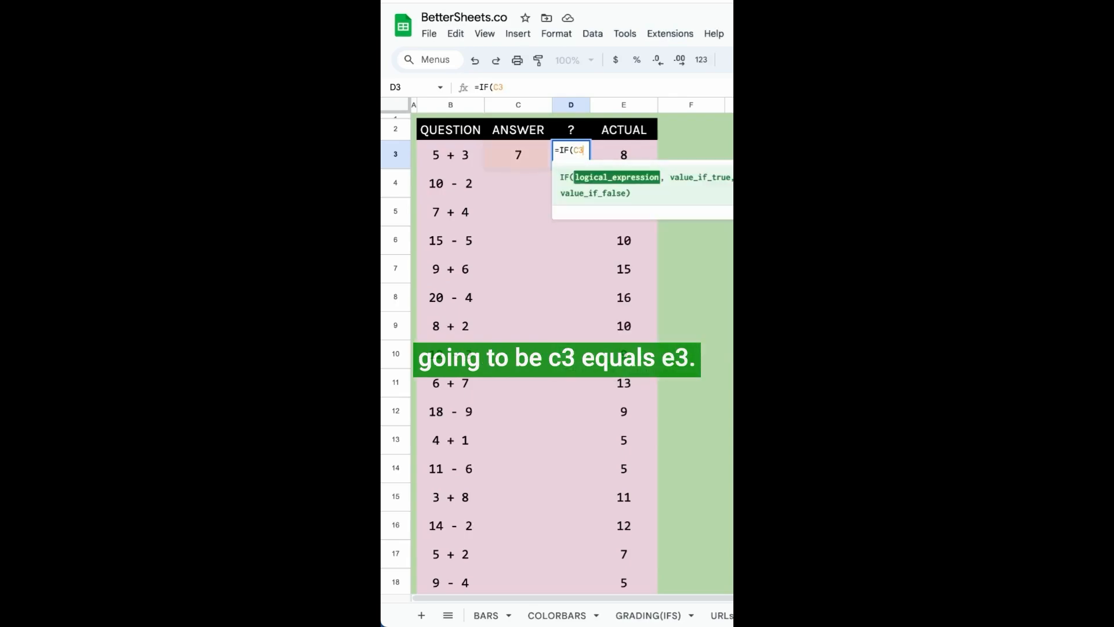
{"action": "type", "text": "=E3"}
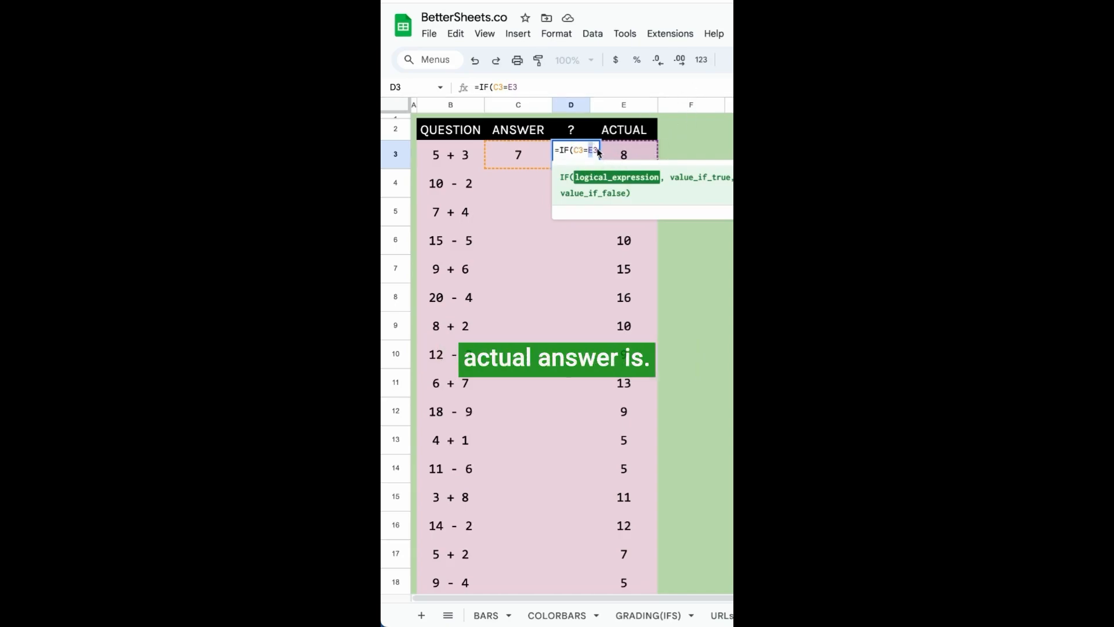
{"action": "type", "text": ","}
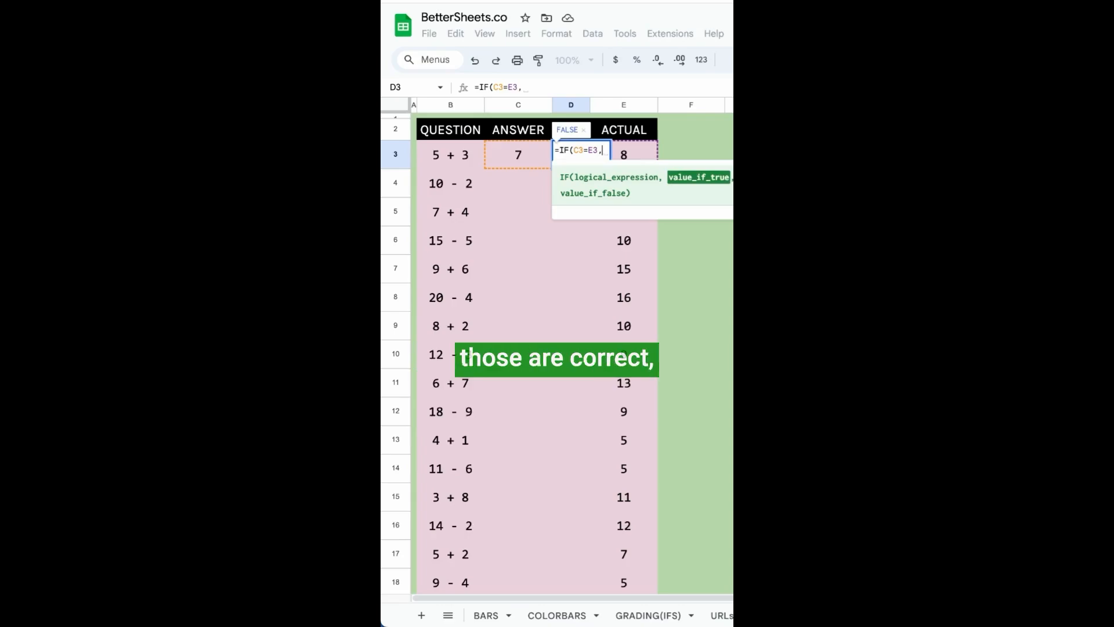
Set the value-if-true of the IF formula in D3 to the quoted thumbs-up emoji 👍
{"action": "type", "text": "\""}
{"action": "key", "text": "ctrl+super+space"}
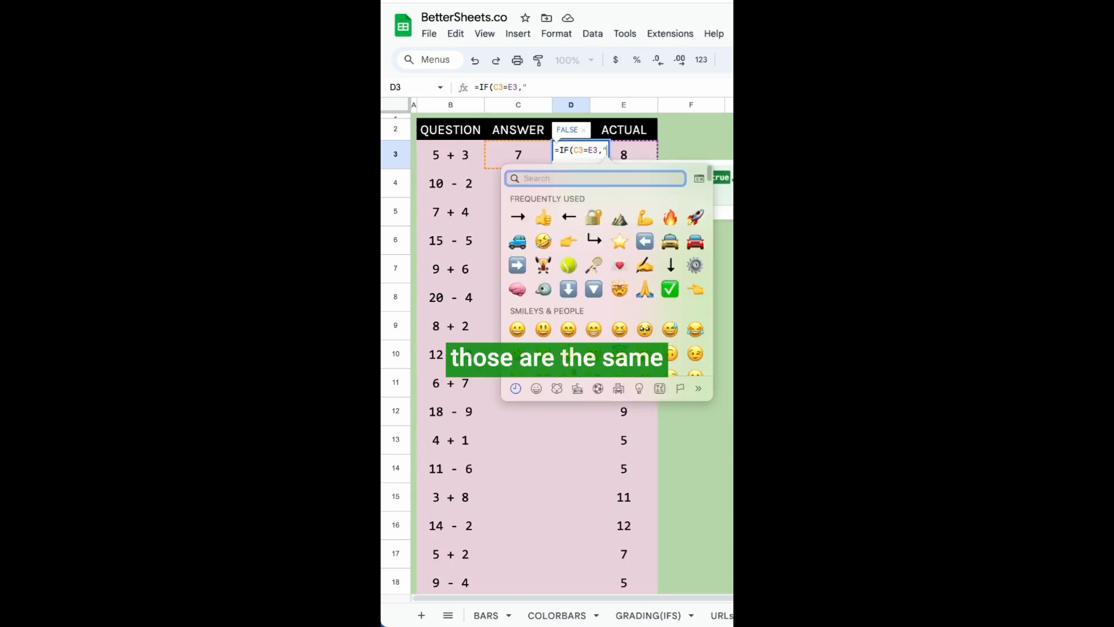
{"action": "left_click", "coordinate": [543, 218]}
{"action": "type", "text": "\","}
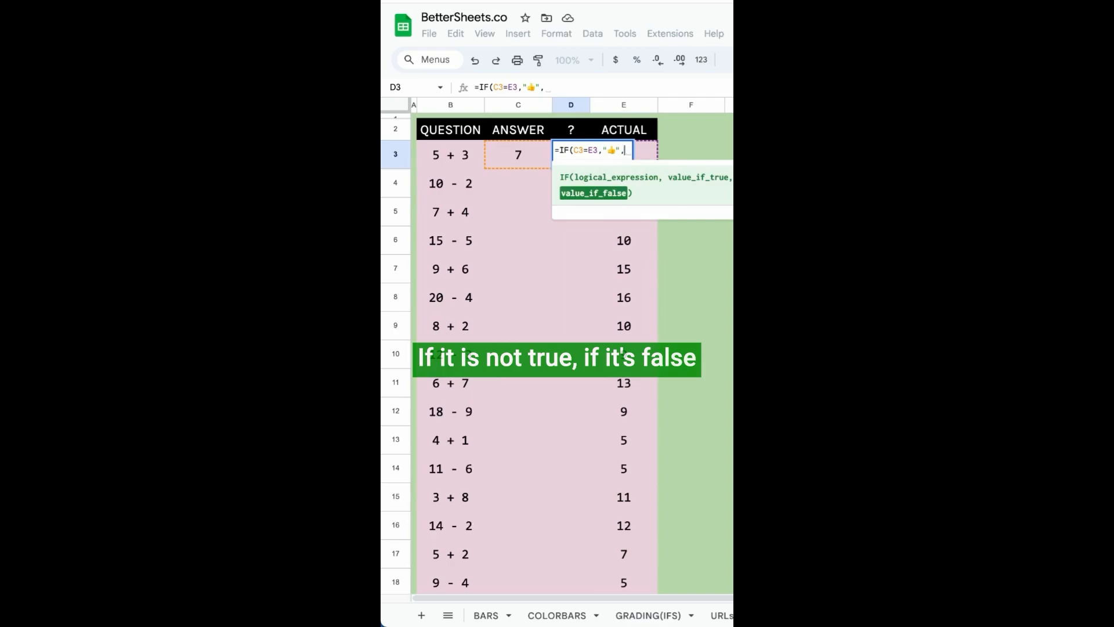
Set the value-if-false of the IF formula in D3 to the quoted folded-hands emoji 🙏 and complete the formula
{"action": "type", "text": "\""}
{"action": "key", "text": "ctrl+super+space"}
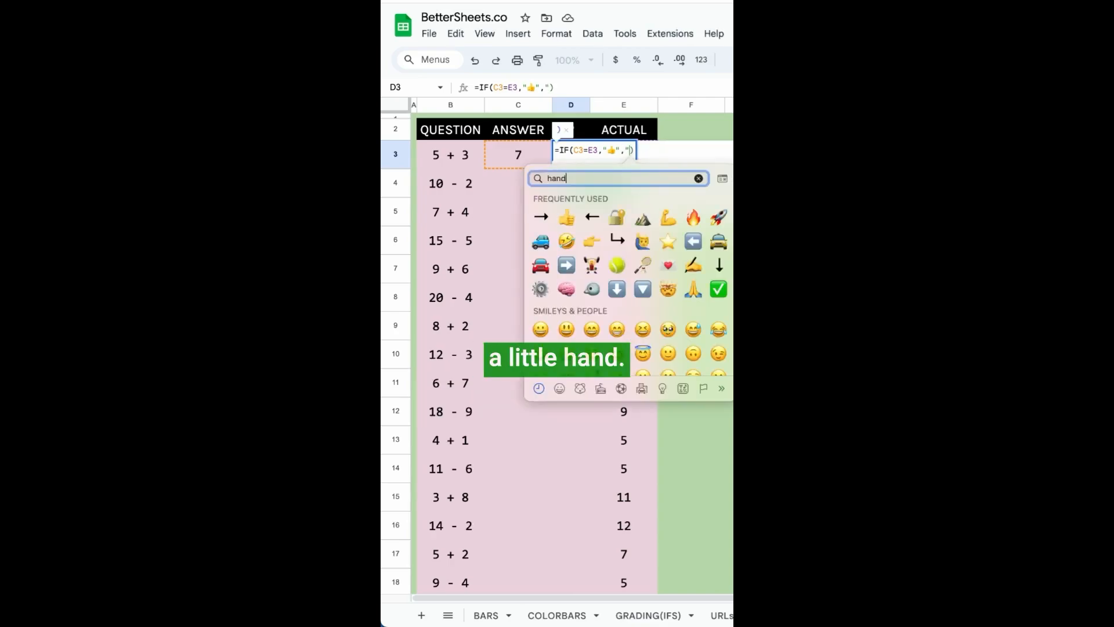
{"action": "left_click", "coordinate": [693, 289]}
{"action": "key", "text": "Return"}
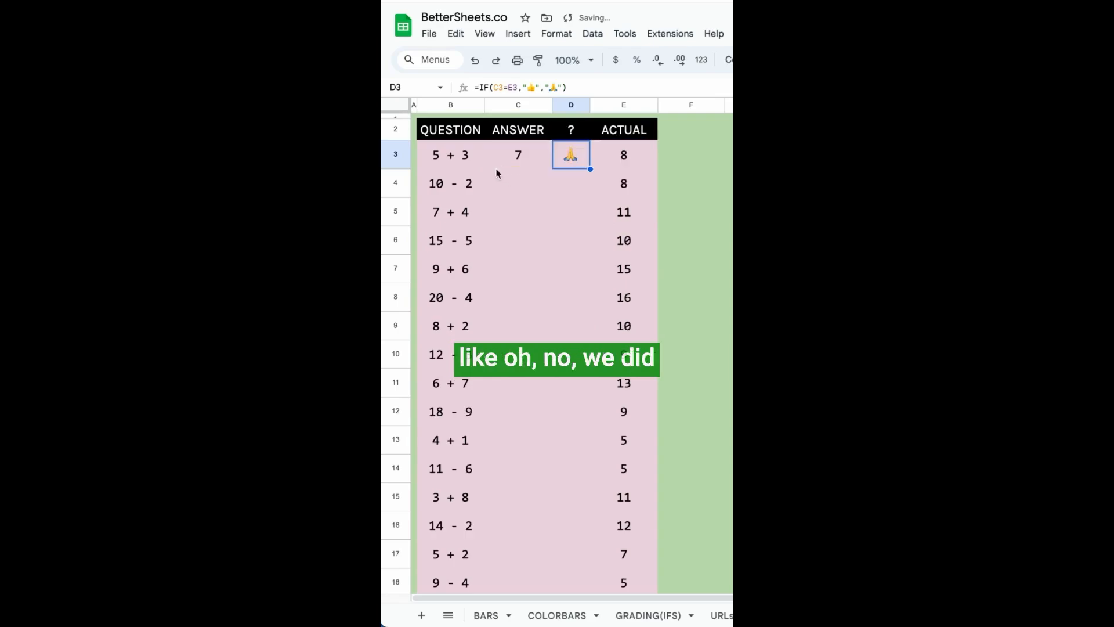
Enter 8 in C3 to try the grading formula, and clear the answer again
{"action": "left_click", "coordinate": [531, 158]}
{"action": "type", "text": "8"}
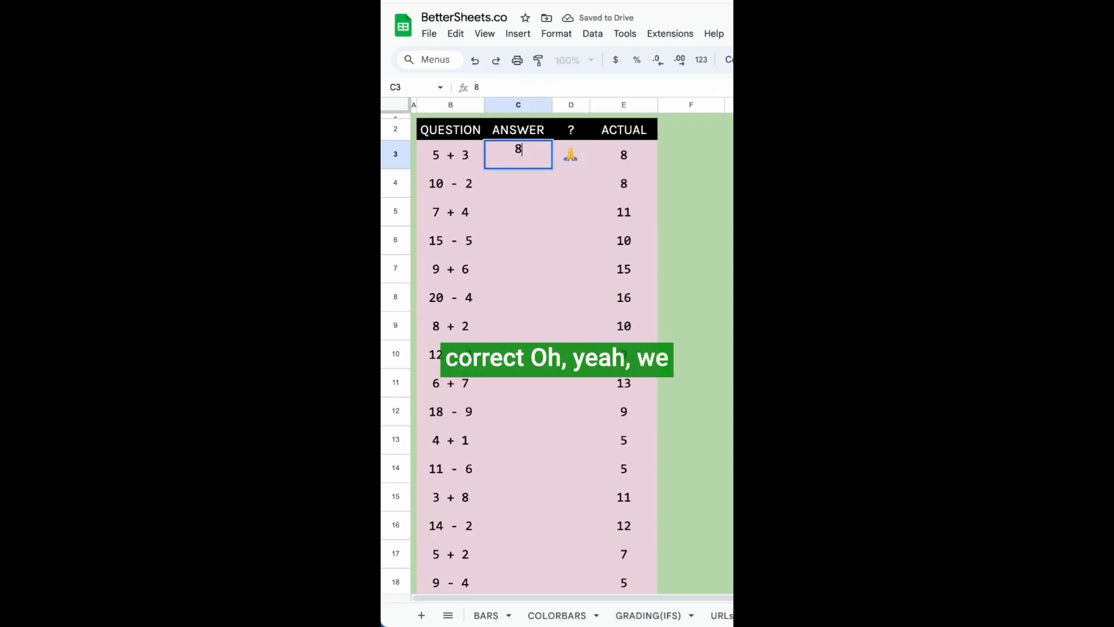
{"action": "key", "text": "Return"}
{"action": "left_click", "coordinate": [494, 152]}
{"action": "key", "text": "Delete"}
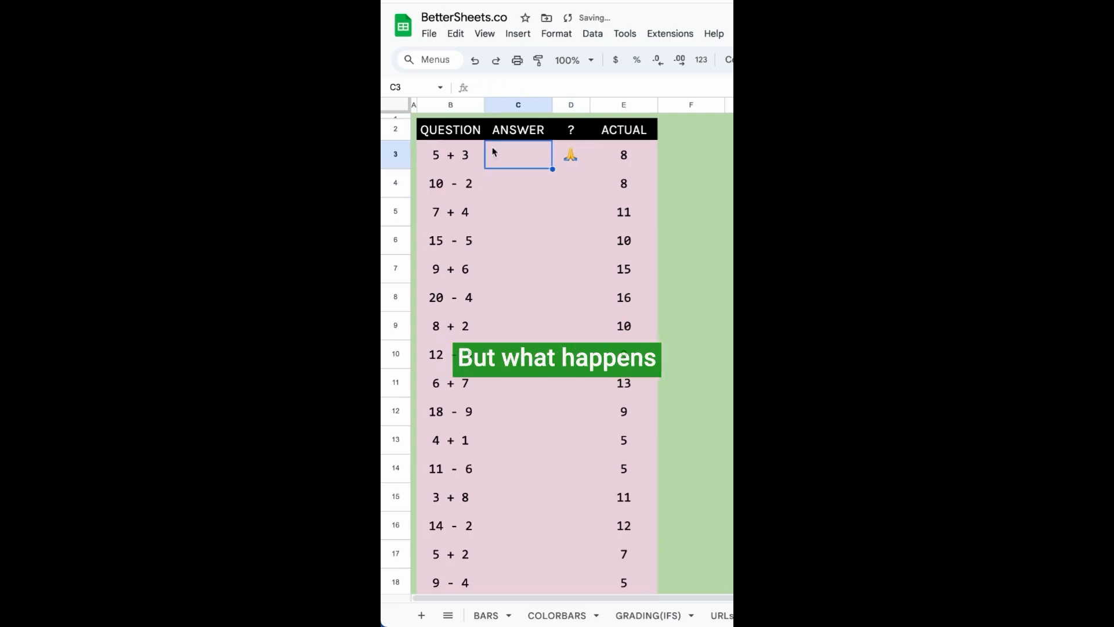
Wrap the D3 formula in IF(ISBLANK(C3),, …) so a blank answer returns nothing
{"action": "left_click", "coordinate": [576, 166]}
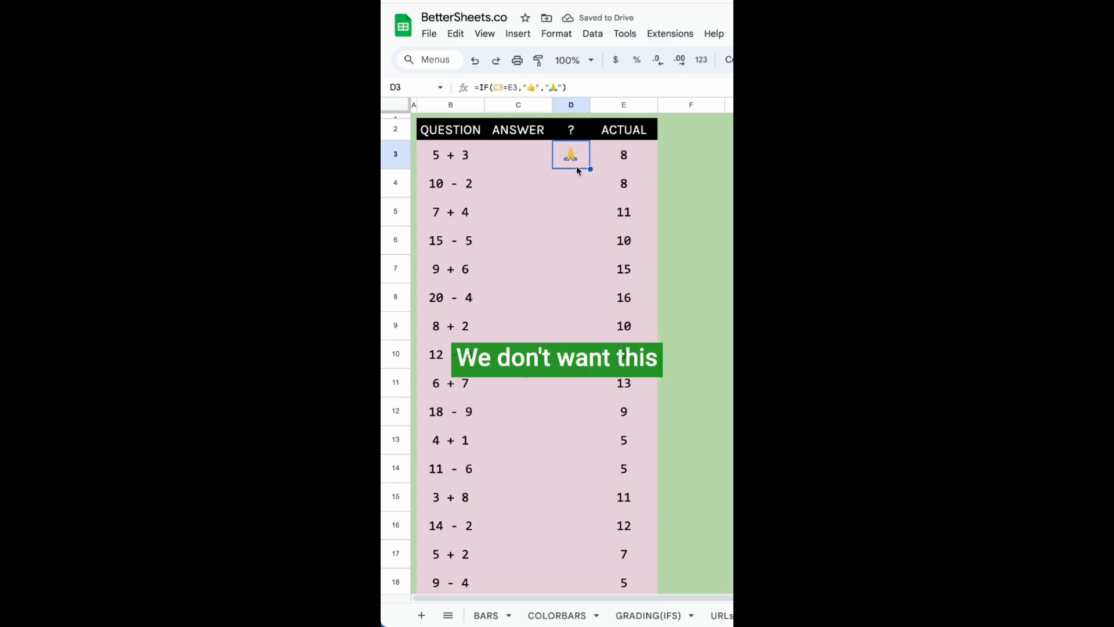
{"action": "double_click", "coordinate": [574, 161]}
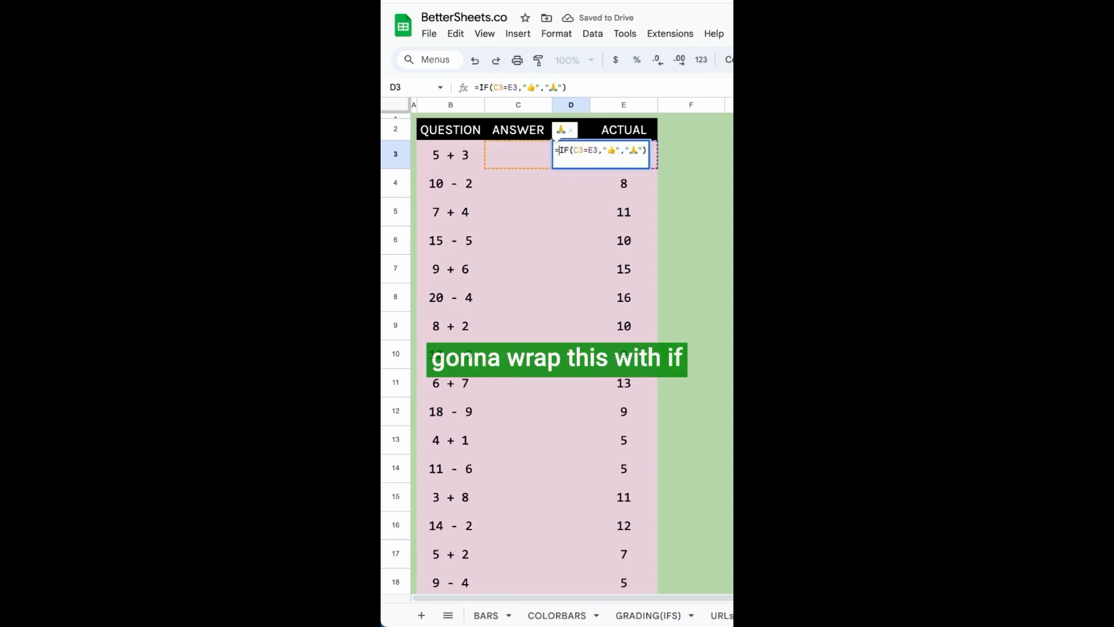
{"action": "left_click", "coordinate": [558, 150]}
{"action": "type", "text": "IF(ISBLANK(C3)"}
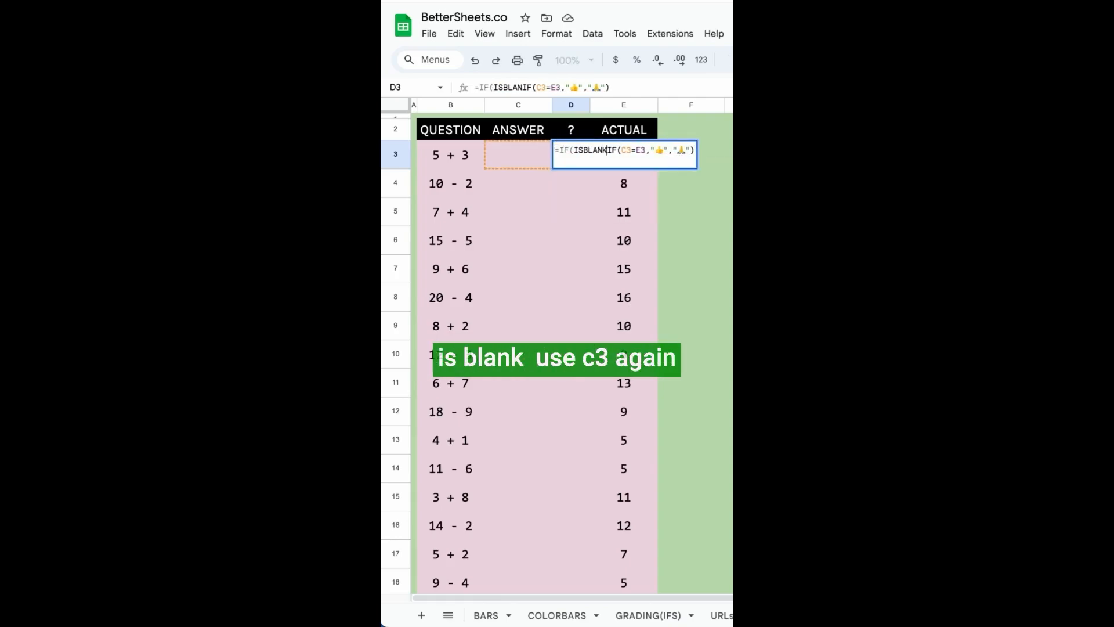
{"action": "type", "text": ",,"}
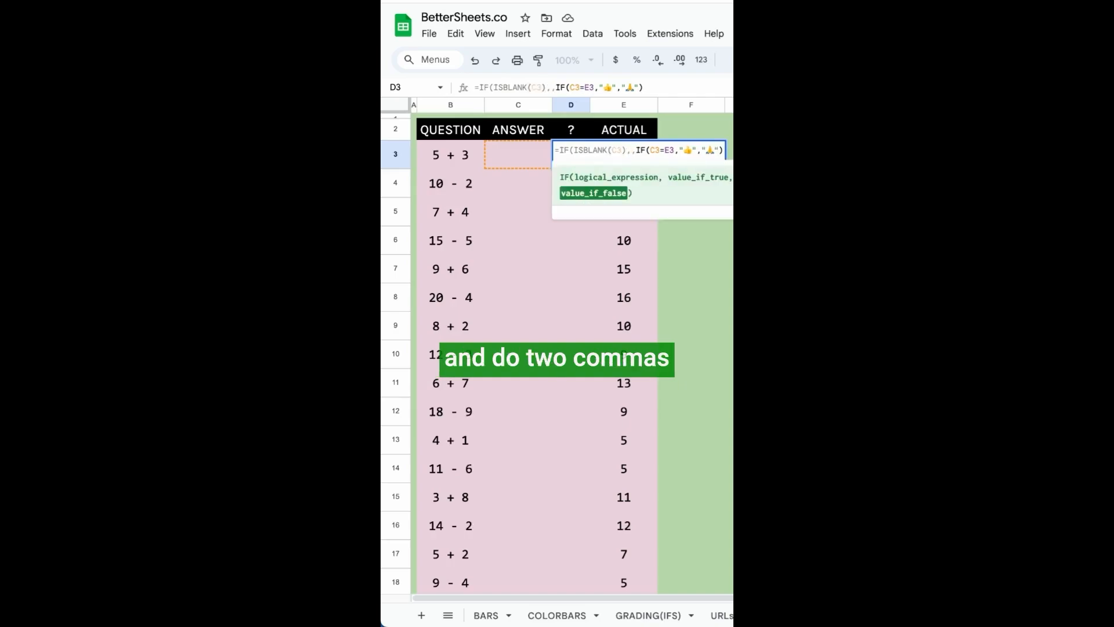
{"action": "key", "text": "Return"}
Try a wrong answer of 9 for 5 + 3 in C3 and select its result cell
{"action": "left_click", "coordinate": [512, 150]}
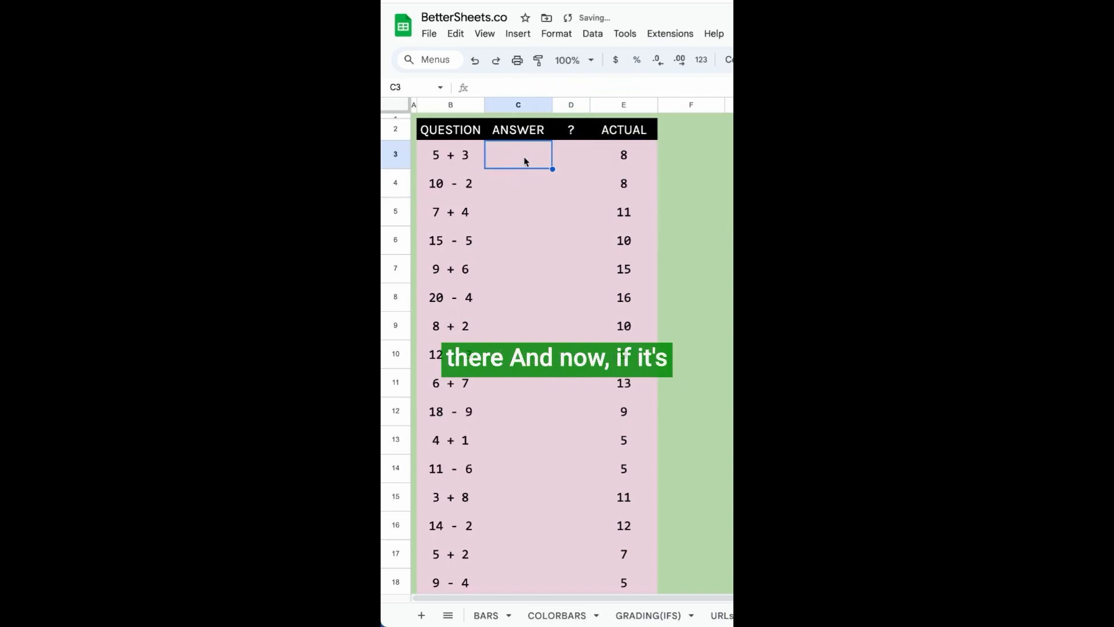
{"action": "double_click", "coordinate": [528, 162]}
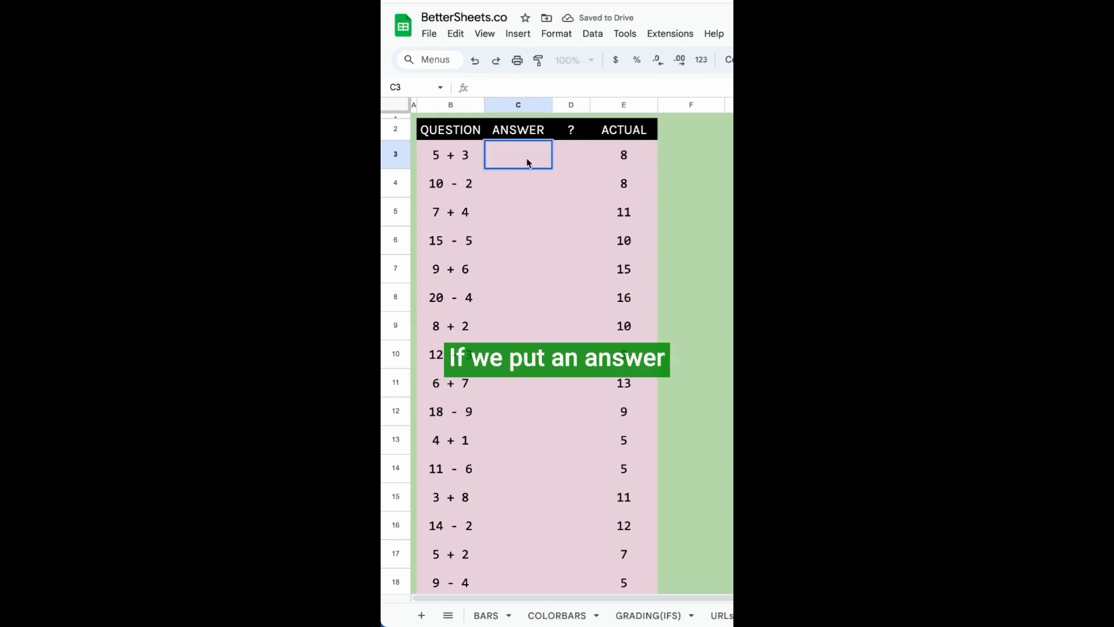
{"action": "type", "text": "9"}
{"action": "key", "text": "Return"}
{"action": "left_click", "coordinate": [571, 156]}
Correct the answer to 5 + 3 in C3 to 8
{"action": "left_click", "coordinate": [517, 159]}
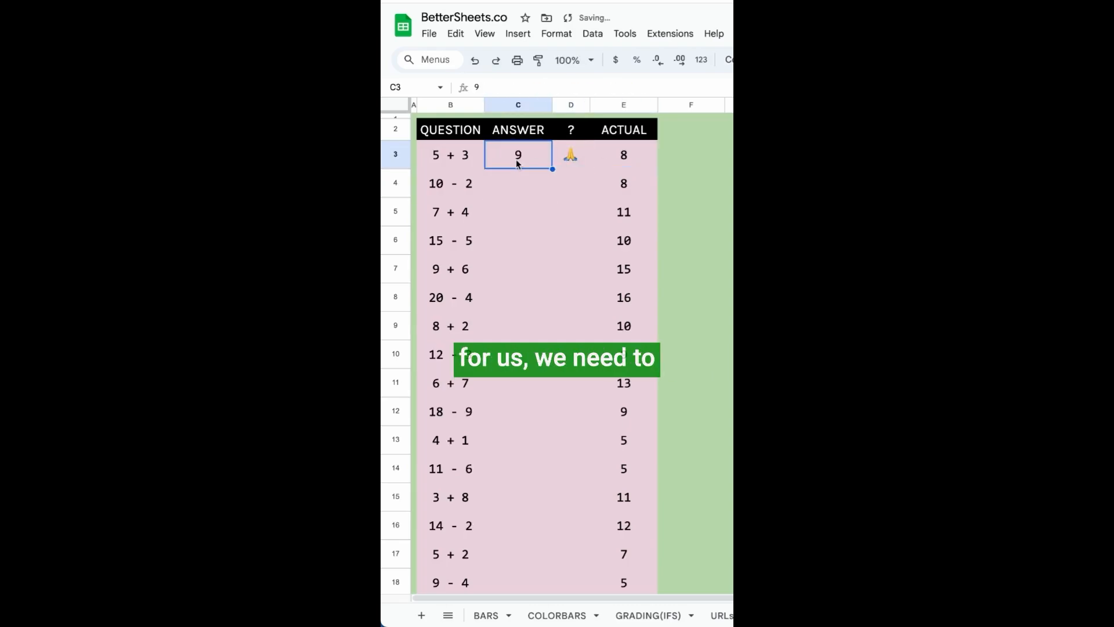
{"action": "double_click", "coordinate": [516, 159]}
{"action": "key", "text": "BackSpace"}
{"action": "type", "text": "8"}
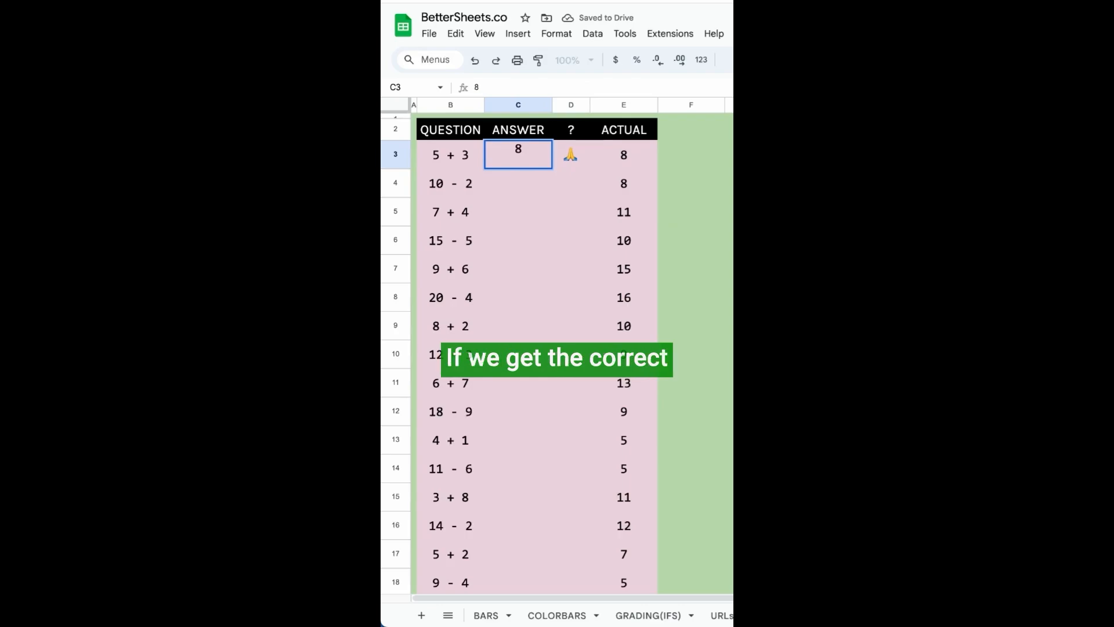
{"action": "key", "text": "Return"}
{"action": "left_click", "coordinate": [587, 156]}
Enter 8 in C4 as the answer to 10 - 2 and copy the grading formula down column D through D10
{"action": "left_click", "coordinate": [516, 193]}
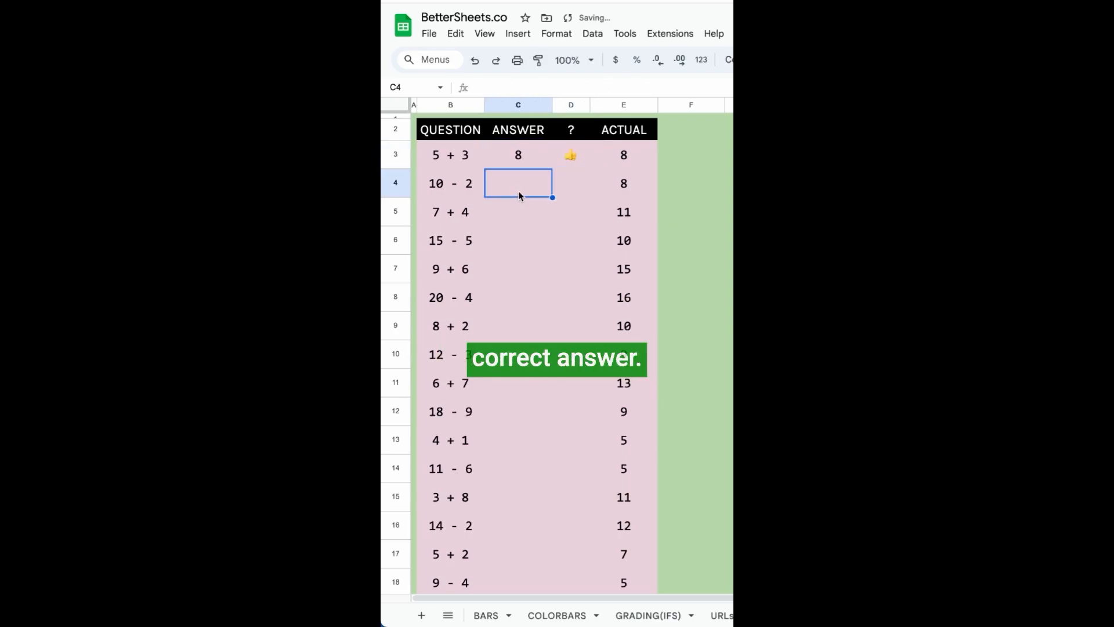
{"action": "type", "text": "8"}
{"action": "key", "text": "Tab"}
{"action": "key", "text": "Down"}
{"action": "key", "text": "Down"}
{"action": "key", "text": "Down"}
{"action": "key", "text": "Down"}
{"action": "key", "text": "Down"}
{"action": "key", "text": "Down"}
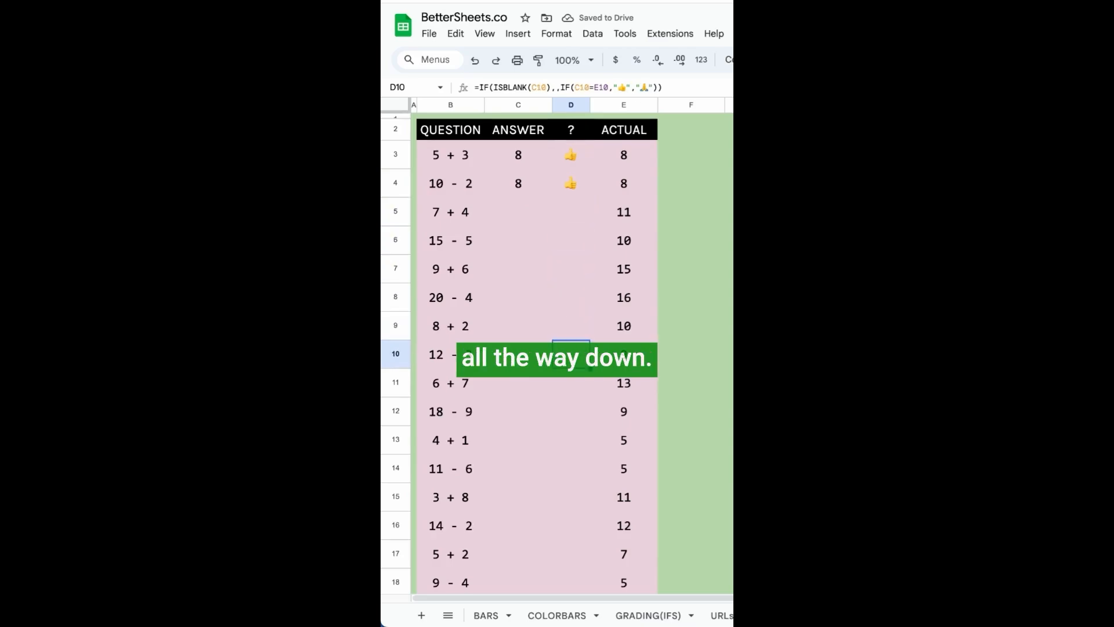
Enter 11 in C5 as the answer to 7 + 4
{"action": "left_click", "coordinate": [521, 200]}
{"action": "type", "text": "11"}
{"action": "key", "text": "Return"}
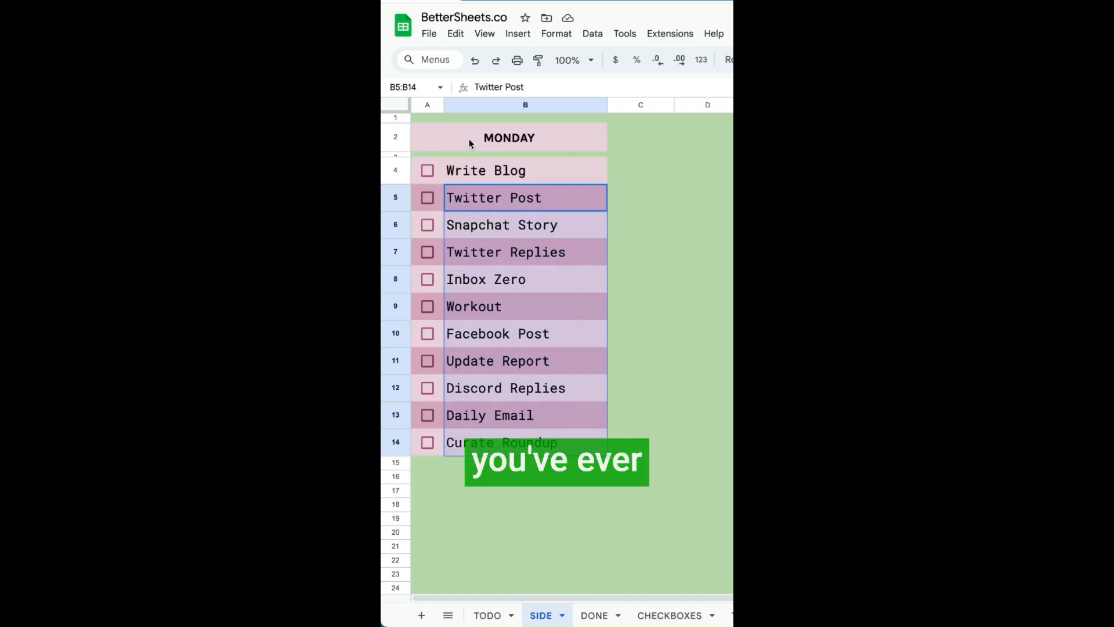
Insert one column to the left of the checkbox column in the MONDAY checklist on the SIDE sheet
{"action": "left_click", "coordinate": [440, 144]}
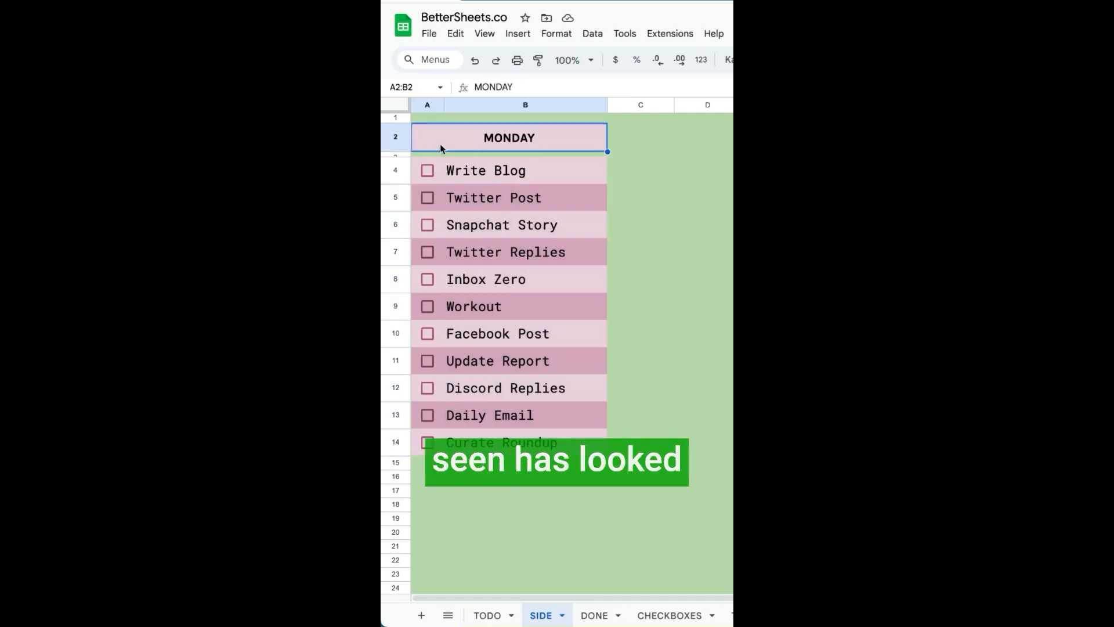
{"action": "left_click_drag", "start_coordinate": [457, 179], "coordinate": [459, 414]}
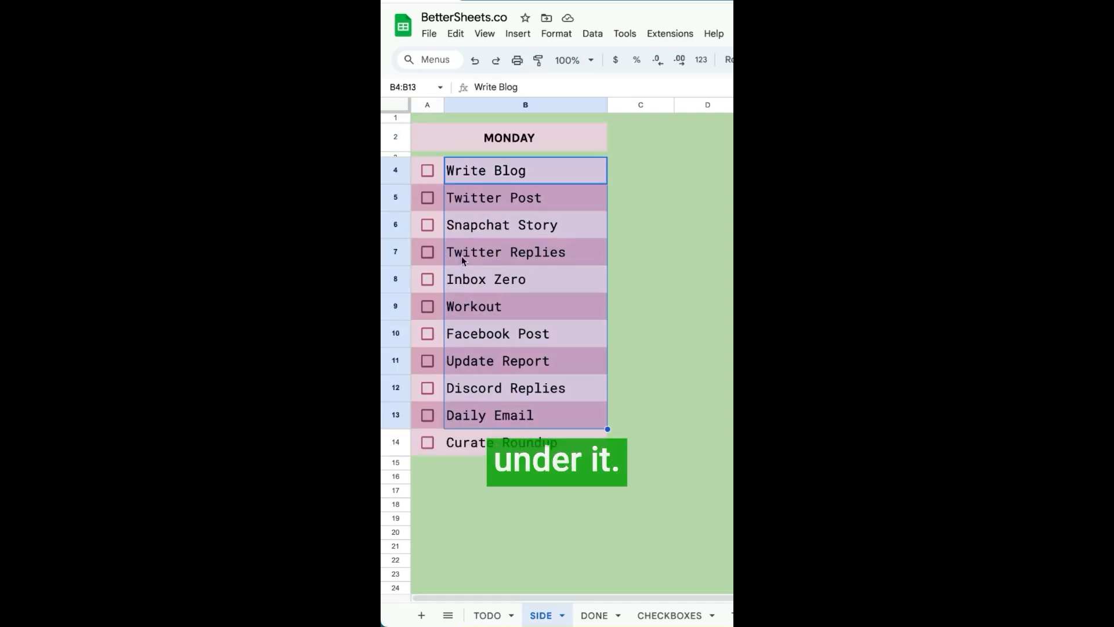
{"action": "left_click", "coordinate": [428, 105]}
{"action": "right_click", "coordinate": [427, 106]}
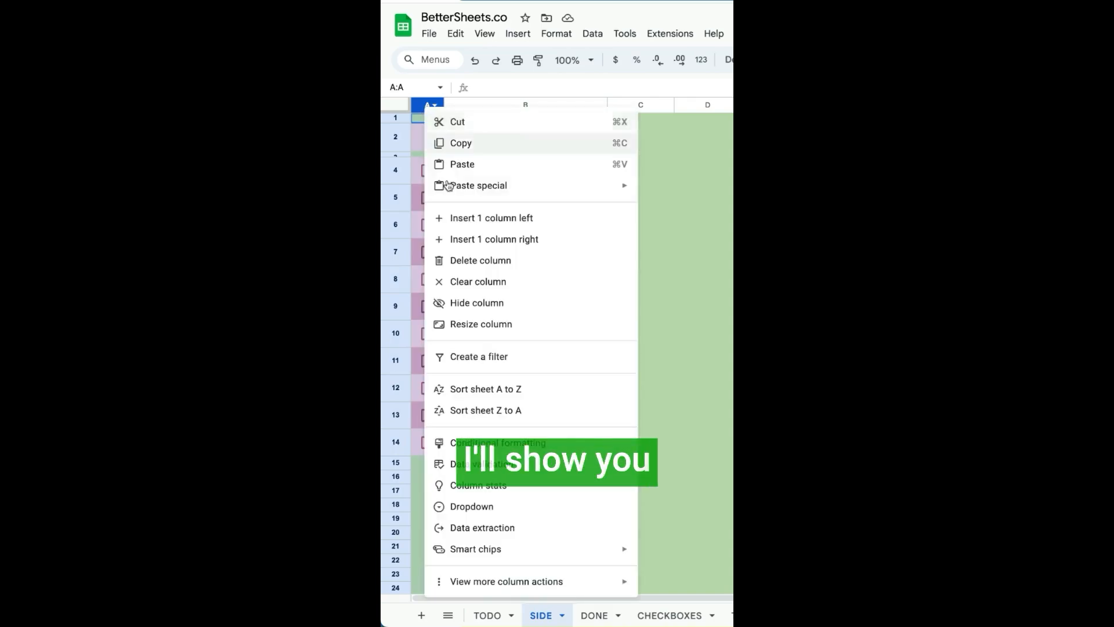
{"action": "left_click", "coordinate": [471, 218]}
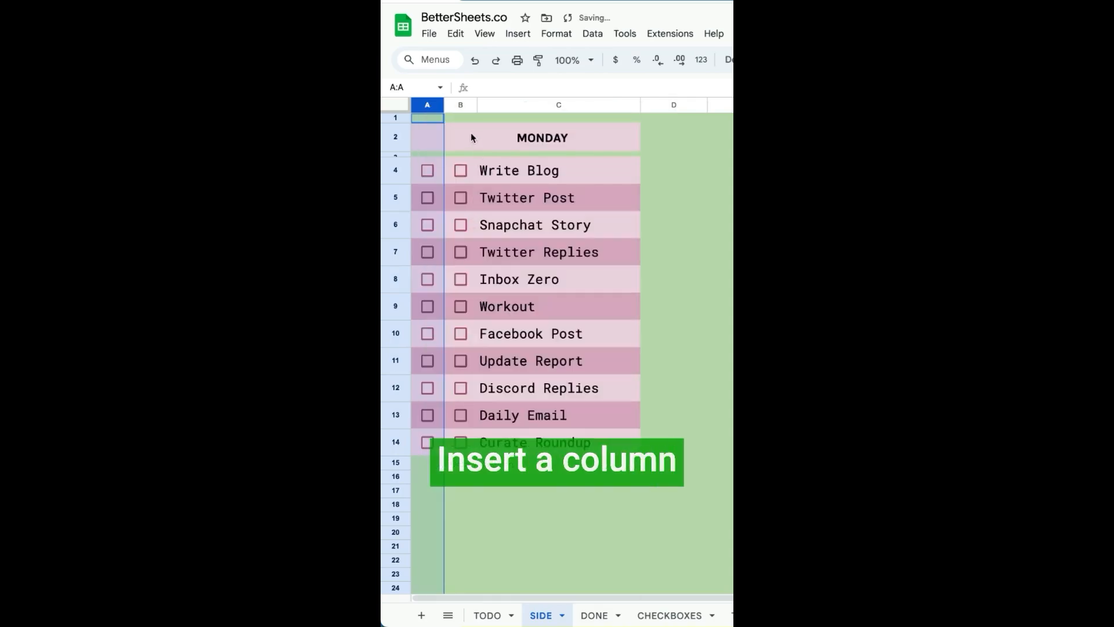
Clear the checkboxes in A4:A14 and merge those cells into one
{"action": "left_click_drag", "start_coordinate": [427, 170], "coordinate": [433, 443]}
{"action": "key", "text": "Delete"}
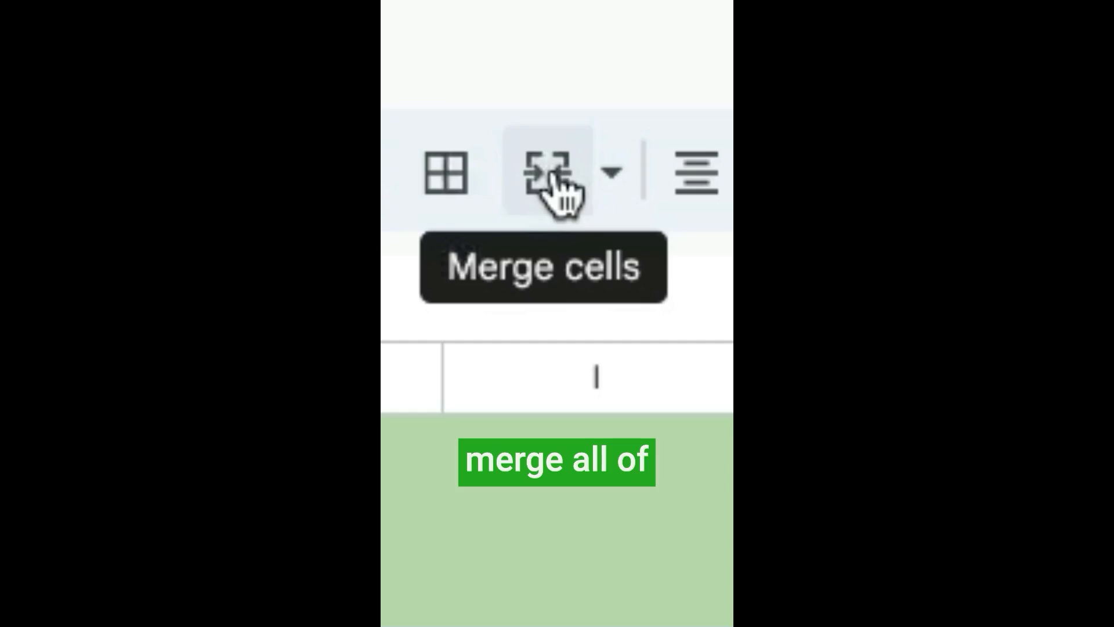
{"action": "left_click", "coordinate": [548, 174]}
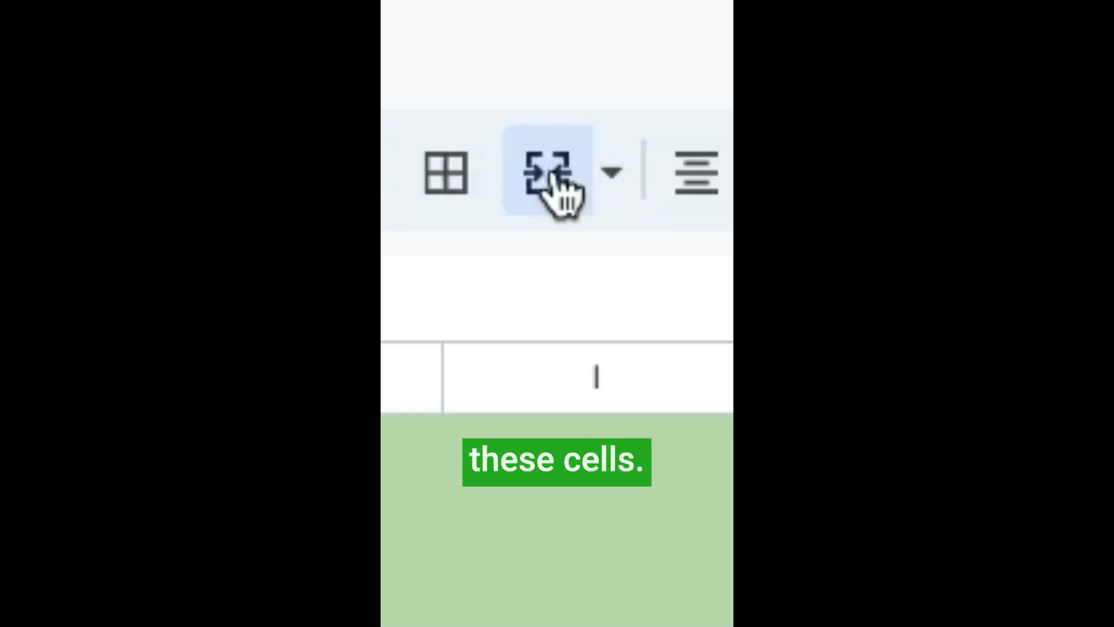
Enter MONDAY in the merged side cell A4:A14 and rotate its text vertically to read upwards
{"action": "type", "text": "MO"}
{"action": "type", "text": "NDAY"}
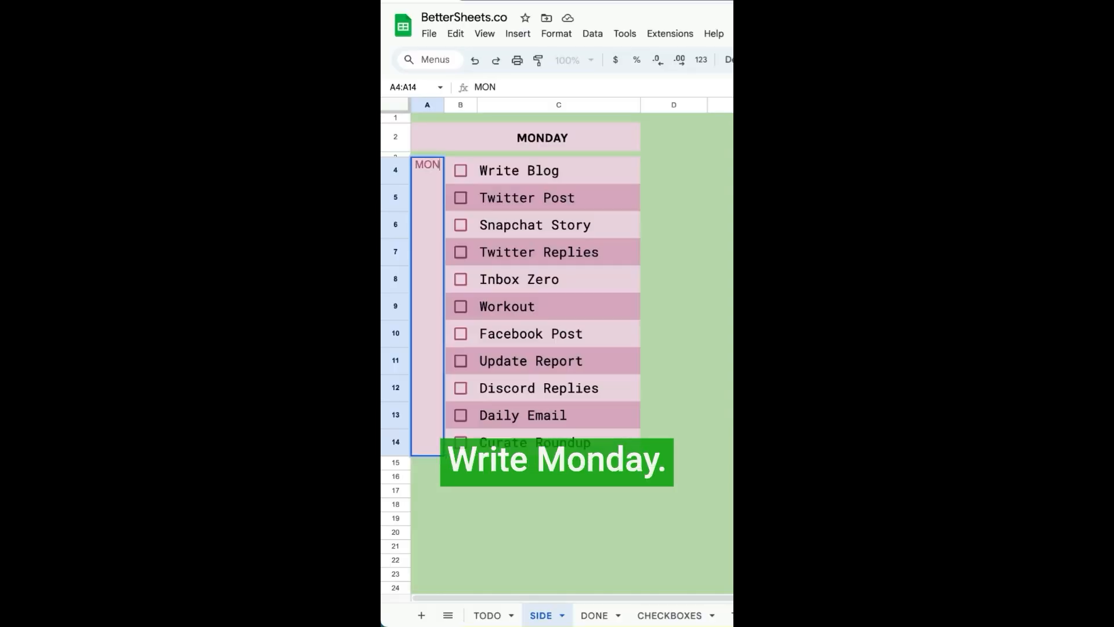
{"action": "key", "text": "Return"}
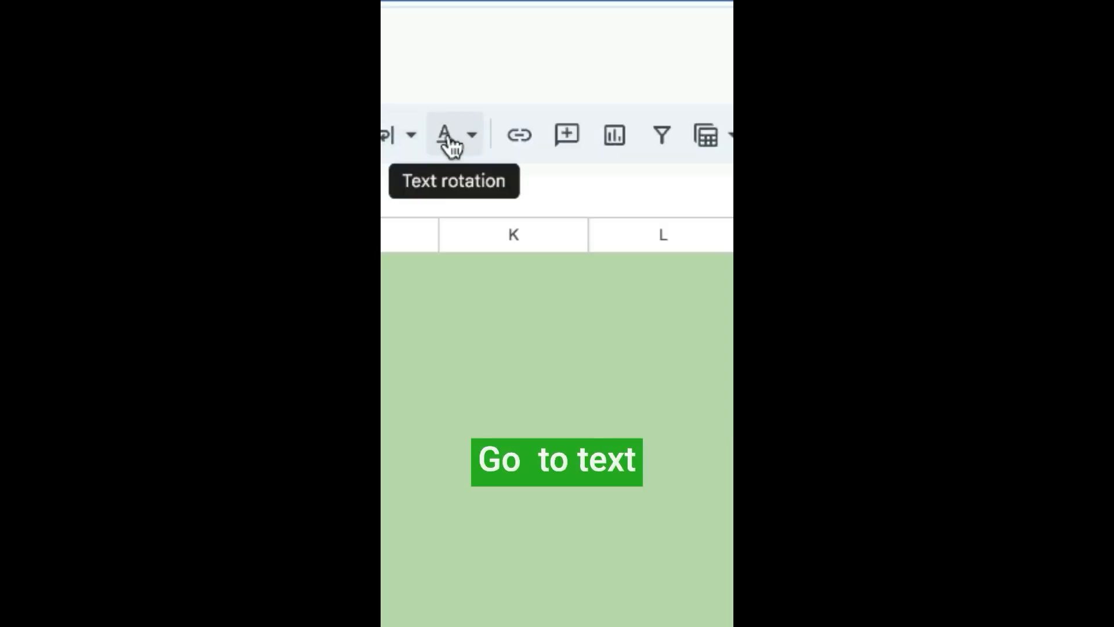
{"action": "left_click", "coordinate": [451, 145]}
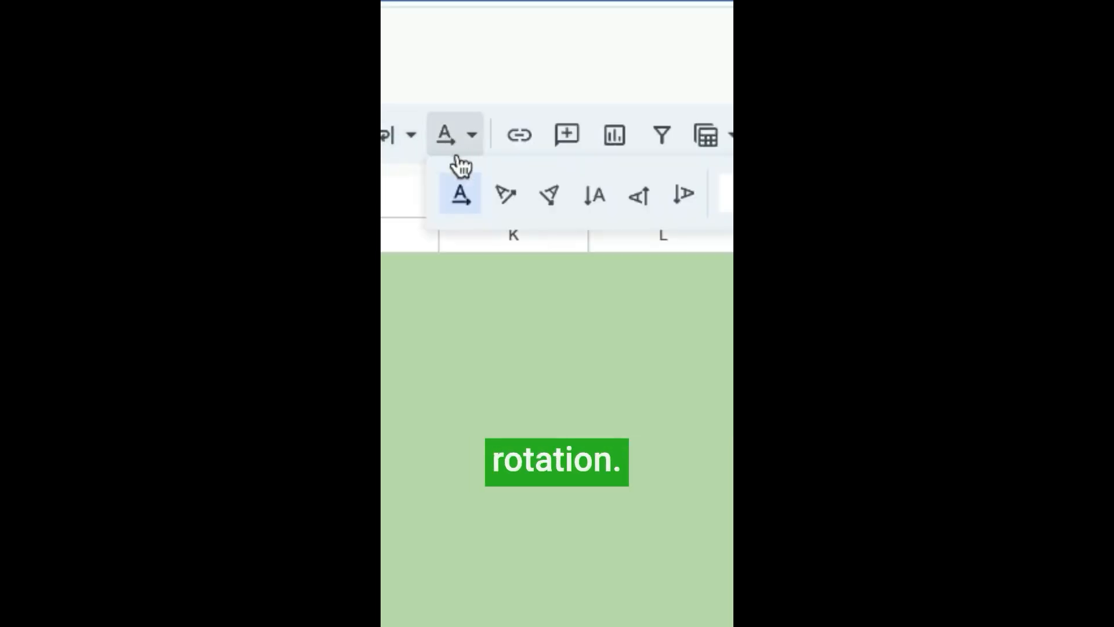
{"action": "left_click", "coordinate": [641, 197]}
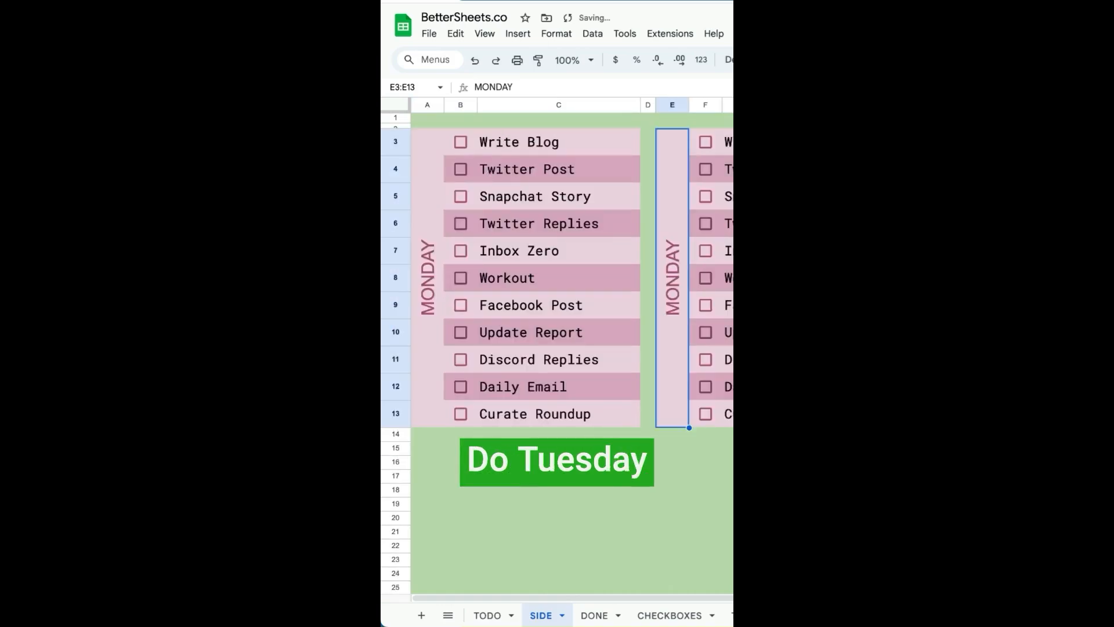
Label the copied checklist TUESDAY and duplicate its columns to the right as a WEDNESDAY checklist
{"action": "type", "text": "TUESDAY"}
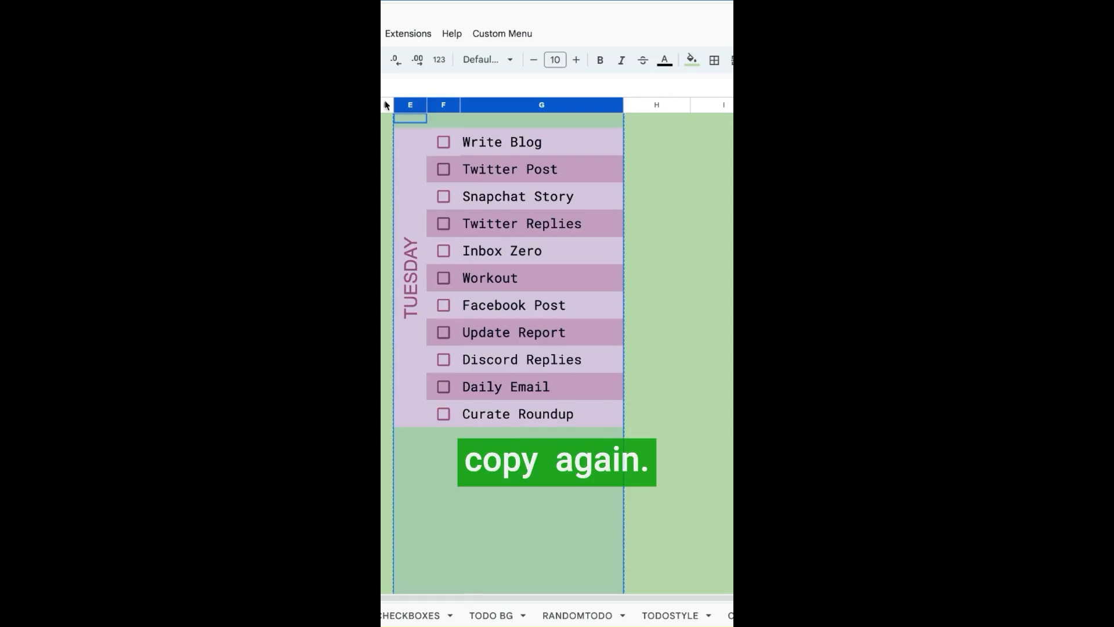
{"action": "left_click_drag", "start_coordinate": [386, 105], "coordinate": [597, 101]}
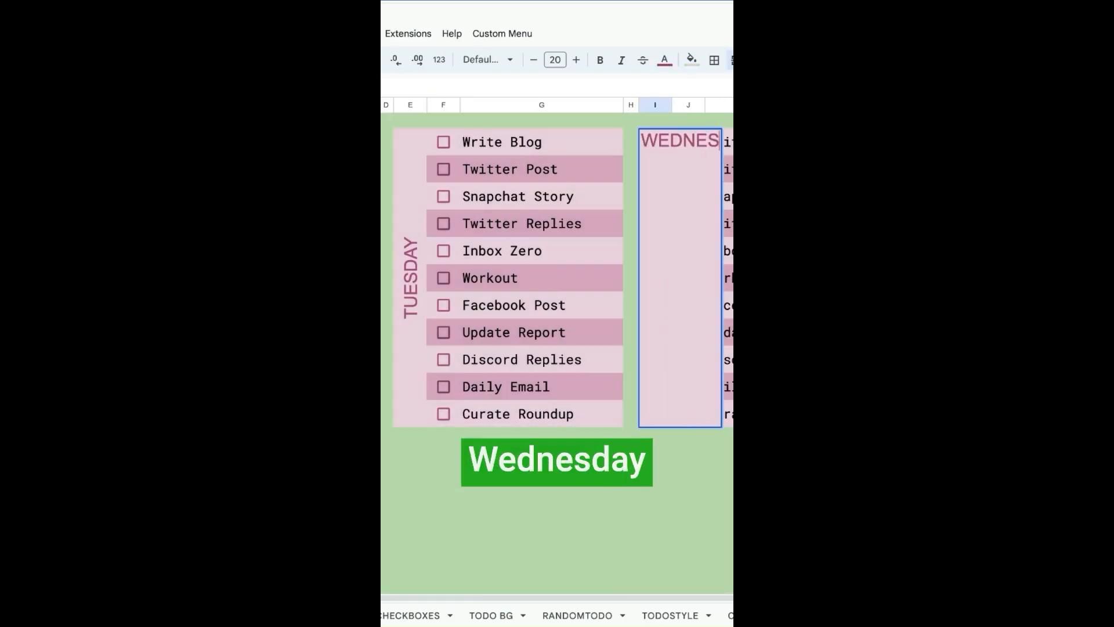
{"action": "type", "text": "DAY"}
{"action": "key", "text": "Return"}
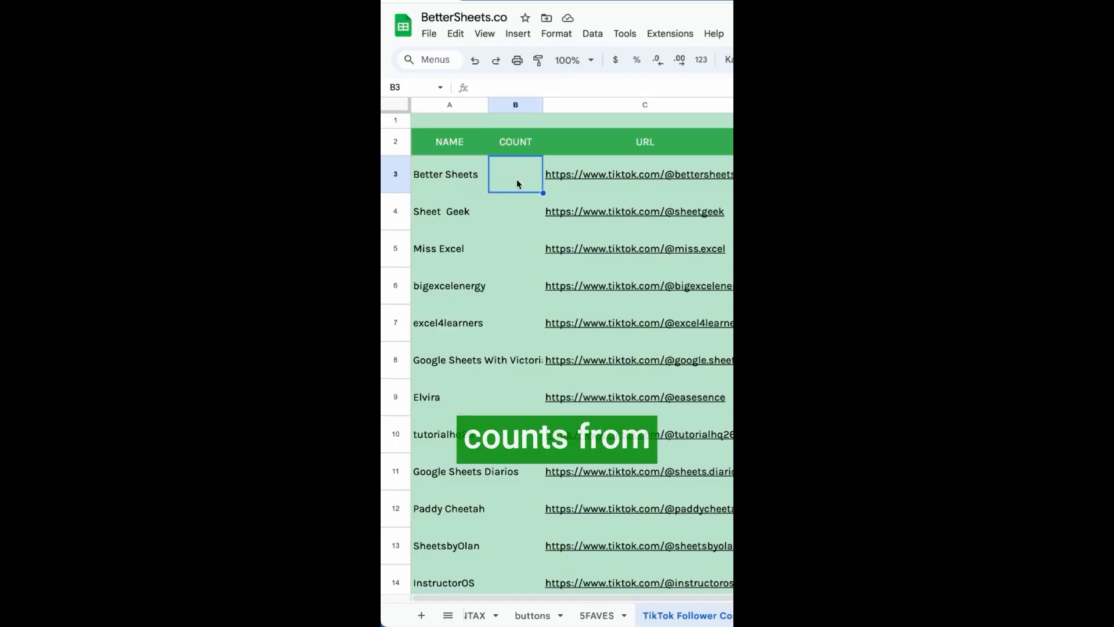
Open the Better Sheets TikTok profile from the URL in C3 of the TikTok follower count sheet
{"action": "key", "text": "Right"}
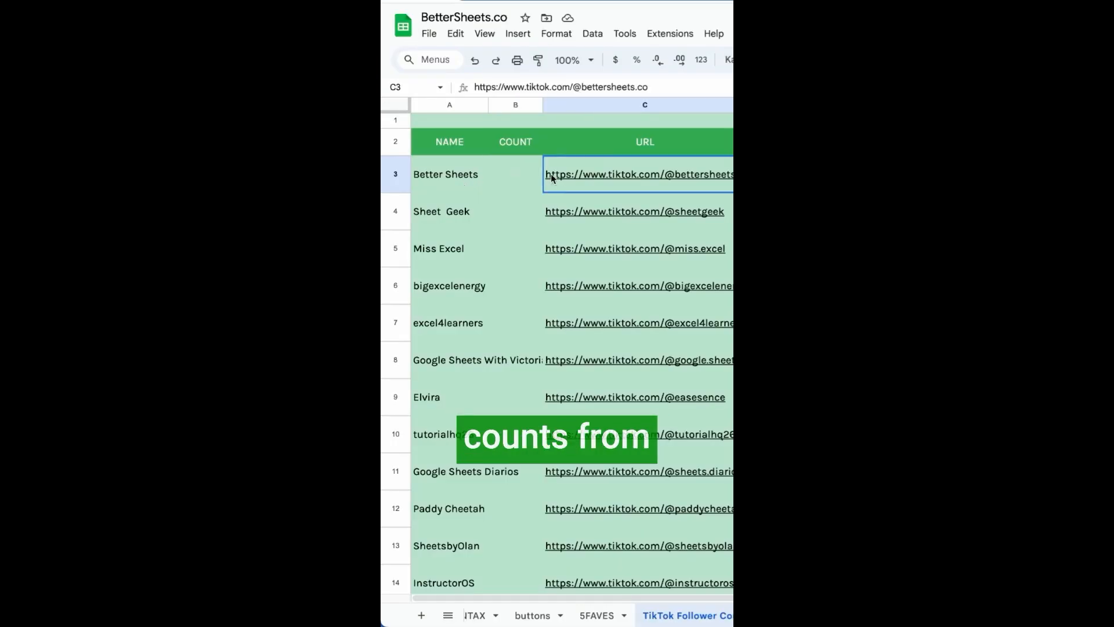
{"action": "key", "text": "Left"}
{"action": "key", "text": "Left"}
{"action": "key", "text": "Right"}
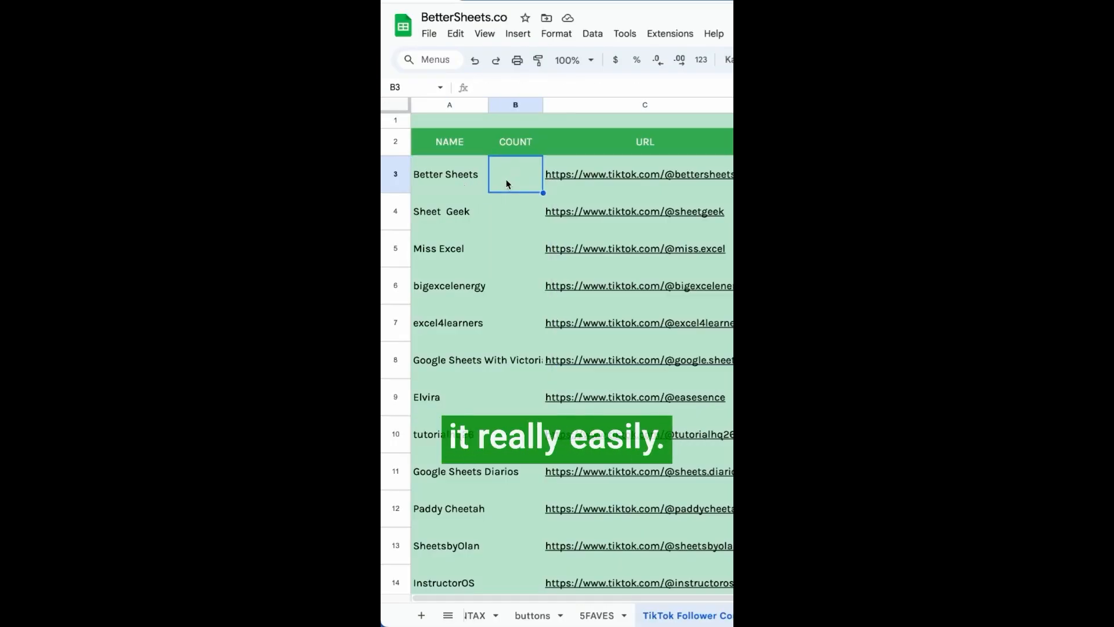
{"action": "left_click", "coordinate": [547, 181]}
{"action": "left_click", "coordinate": [597, 208]}
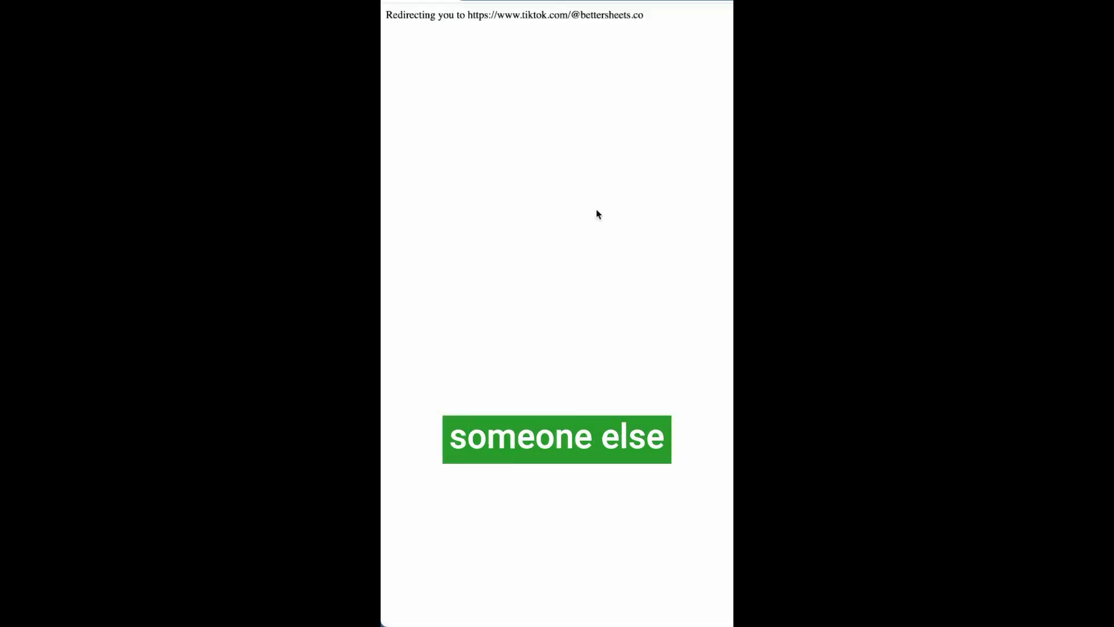
Copy the follower count 1089 from the TikTok profile into B3 by hand, and clear the cell again
{"action": "left_click_drag", "start_coordinate": [663, 166], "coordinate": [643, 166]}
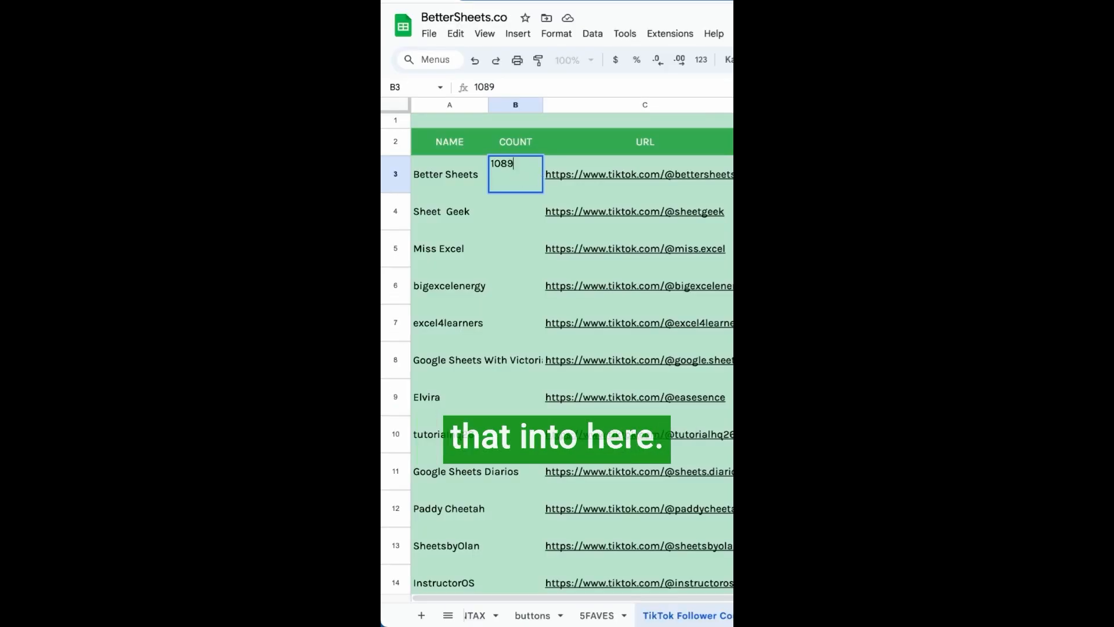
{"action": "left_click", "coordinate": [520, 228]}
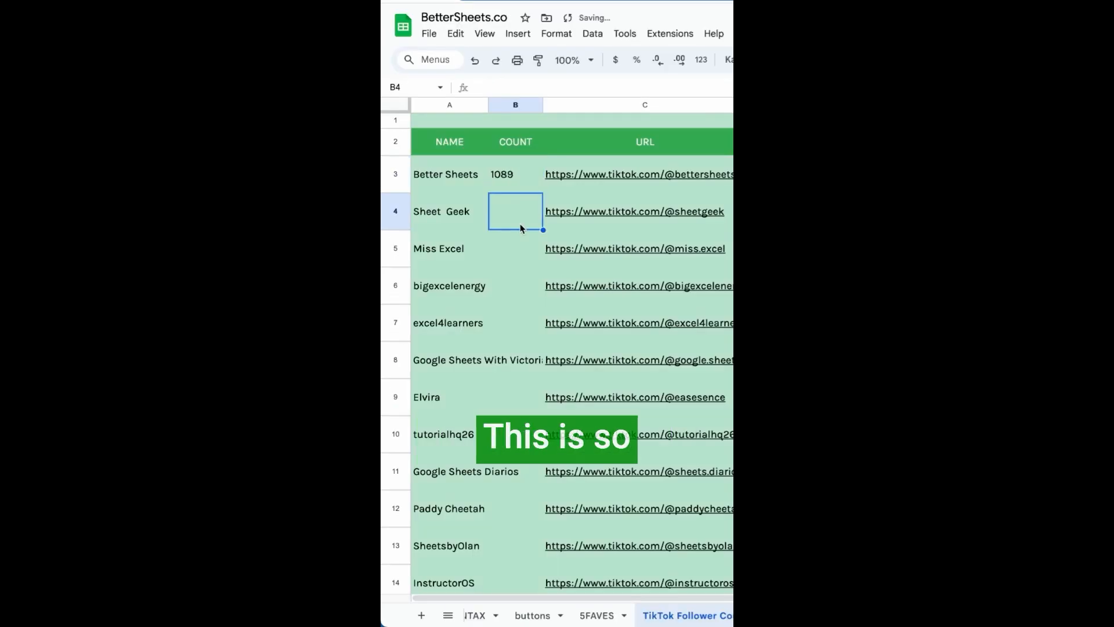
{"action": "left_click", "coordinate": [527, 185]}
{"action": "key", "text": "Delete"}
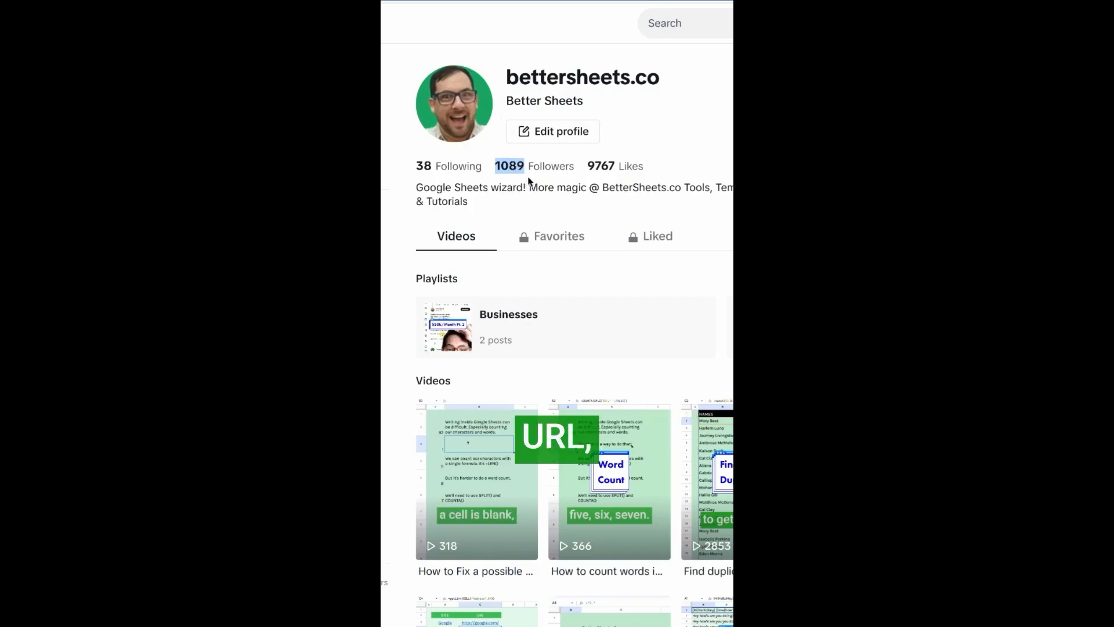
Inspect the HTML element of the follower count on the Better Sheets TikTok profile
{"action": "right_click", "coordinate": [529, 181]}
{"action": "left_click", "coordinate": [554, 331]}
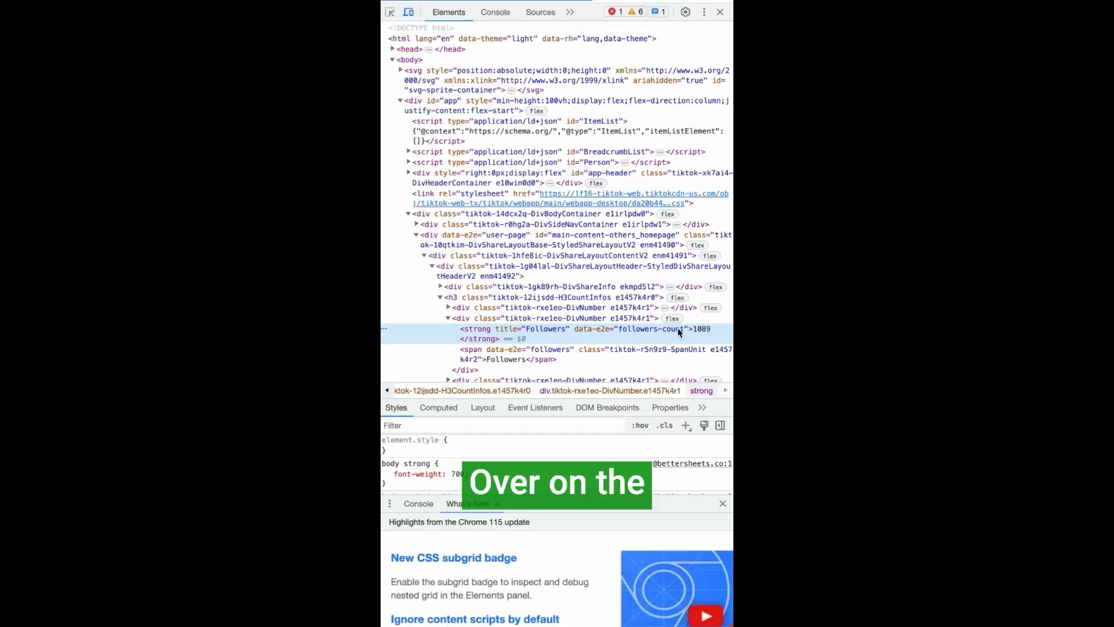
Copy the full XPath of the follower count's strong element
{"action": "right_click", "coordinate": [550, 329]}
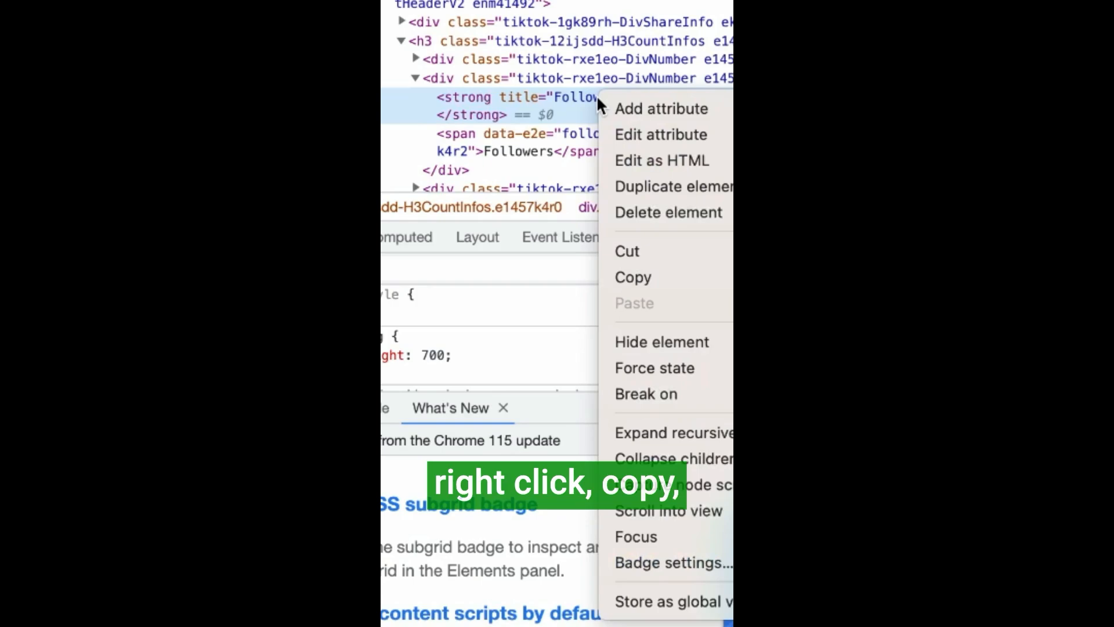
{"action": "mouse_move", "coordinate": [629, 275]}
{"action": "left_click", "coordinate": [510, 444]}
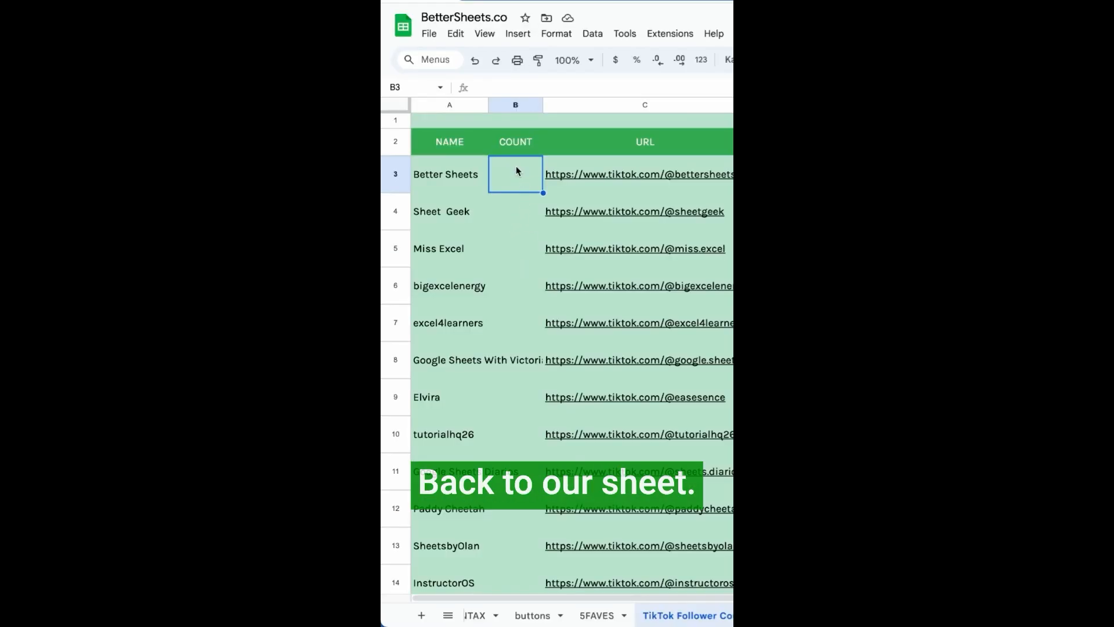
Enter an IMPORTXML formula in B3 that uses the URL in C3 and the copied XPath as its query
{"action": "type", "text": "=importxml("}
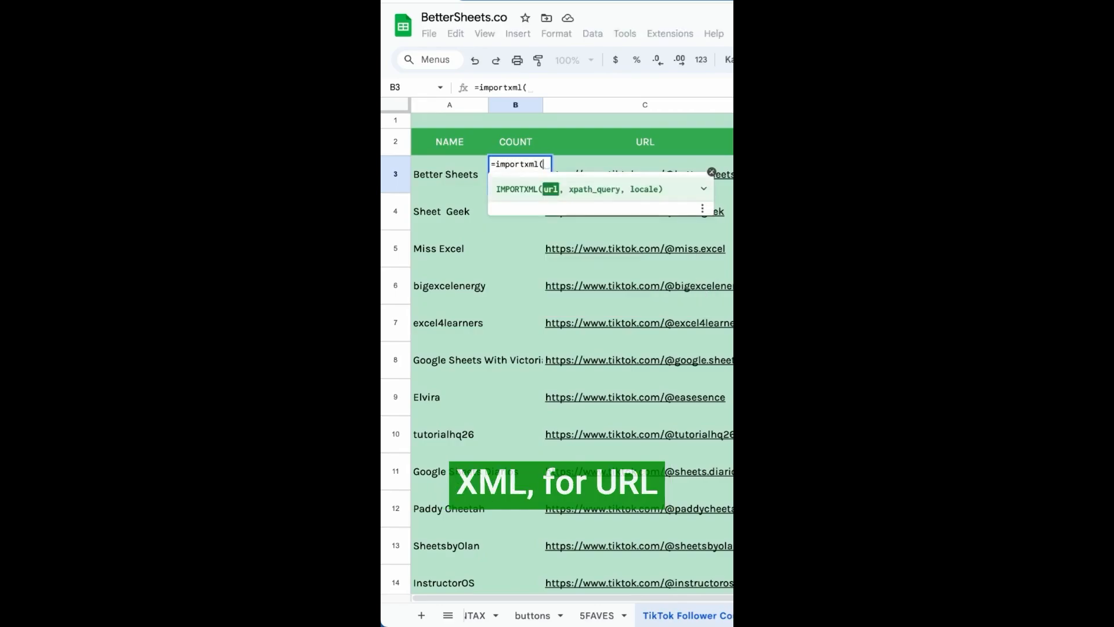
{"action": "type", "text": "C3"}
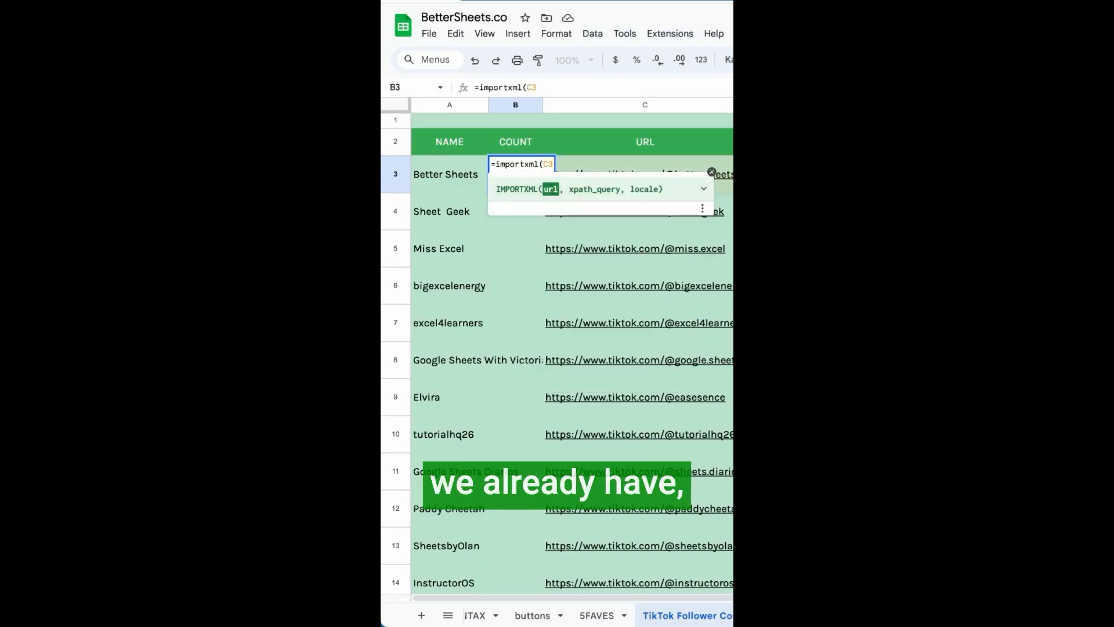
{"action": "type", "text": ",\""}
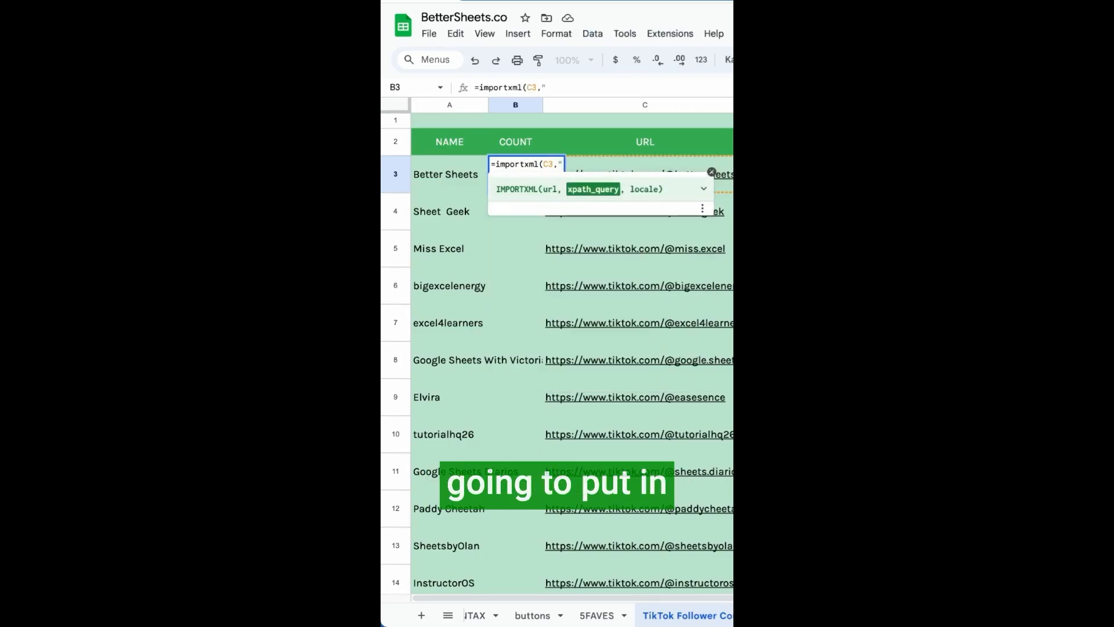
{"action": "key", "text": "ctrl+v"}
{"action": "key", "text": "Return"}
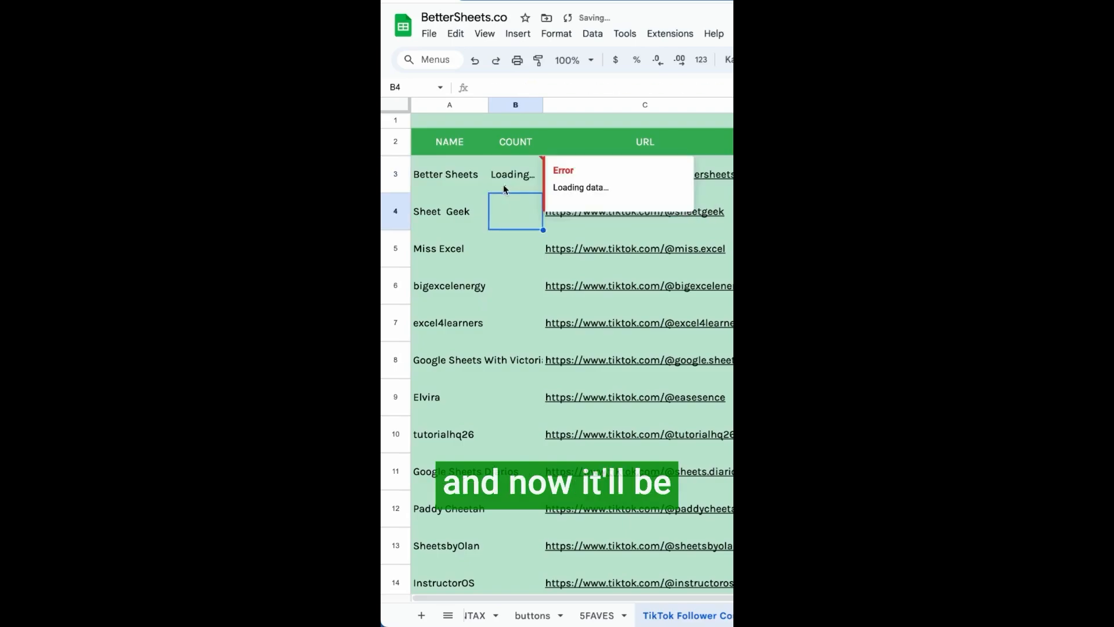
Copy the IMPORTXML formula from B3 into B4 through B14 for the remaining TikTok accounts
{"action": "left_click", "coordinate": [524, 185]}
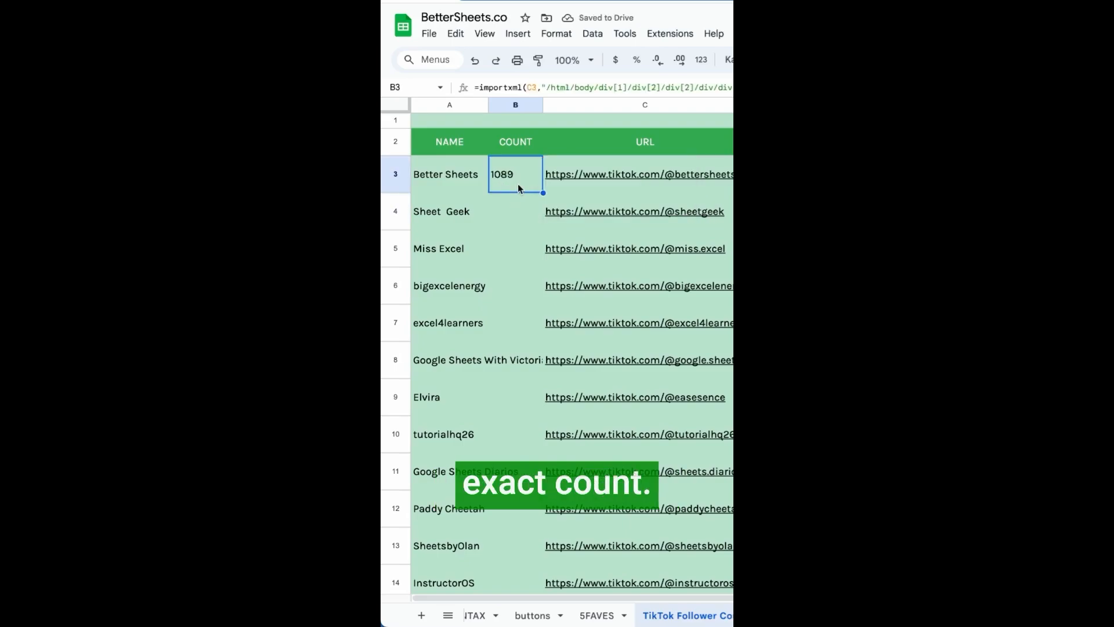
{"action": "key", "text": "ctrl+c"}
{"action": "key", "text": "Down"}
{"action": "key", "text": "ctrl+v"}
{"action": "key", "text": "Down"}
{"action": "key", "text": "ctrl+v"}
{"action": "key", "text": "Down"}
{"action": "key", "text": "ctrl+v"}
{"action": "key", "text": "Down"}
{"action": "key", "text": "ctrl+v"}
{"action": "key", "text": "Down"}
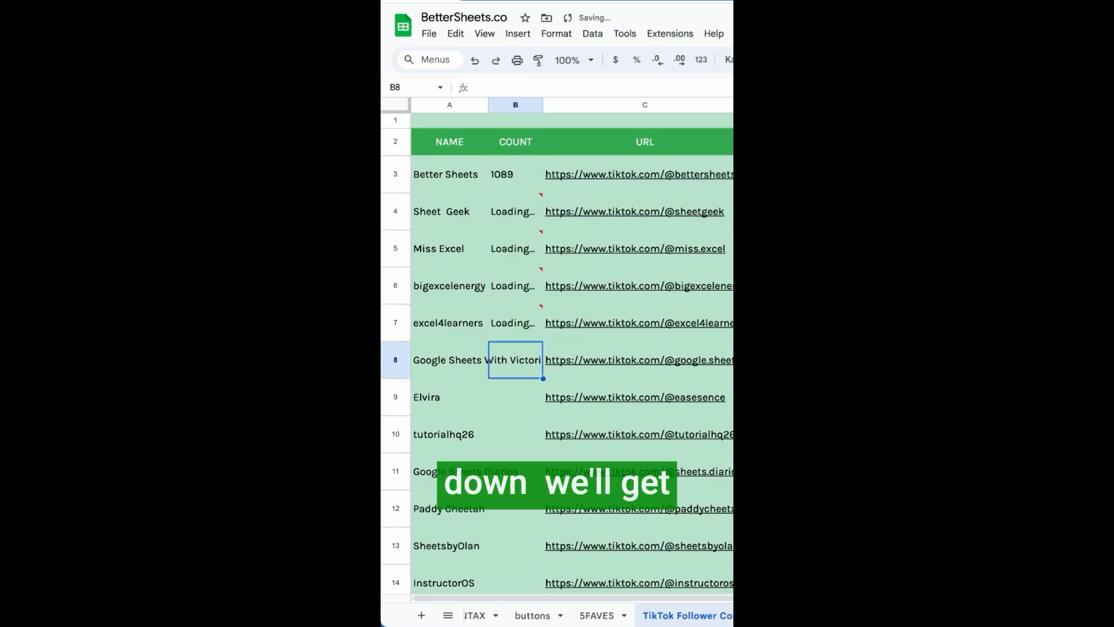
{"action": "key", "text": "ctrl+v"}
{"action": "key", "text": "Down"}
{"action": "key", "text": "ctrl+v"}
{"action": "key", "text": "Down"}
{"action": "key", "text": "ctrl+v"}
{"action": "key", "text": "Down"}
{"action": "key", "text": "ctrl+v"}
{"action": "key", "text": "Down"}
{"action": "key", "text": "ctrl+v"}
{"action": "key", "text": "Down"}
{"action": "key", "text": "ctrl+v"}
{"action": "key", "text": "Down"}
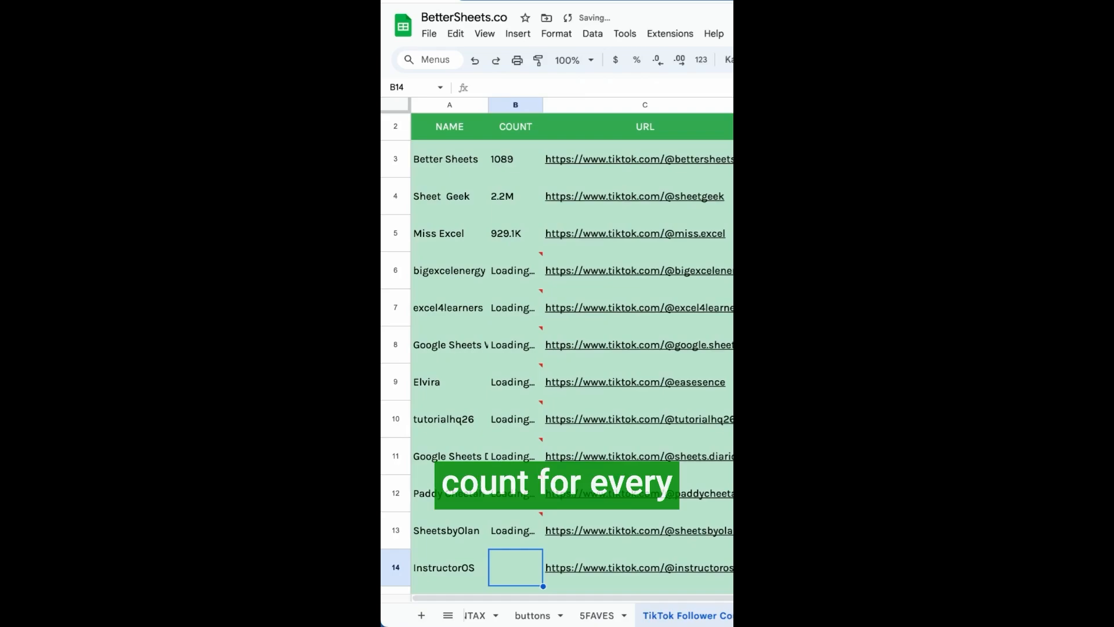
{"action": "key", "text": "ctrl+v"}
{"action": "scroll", "coordinate": [557, 348], "scroll_direction": "up", "scroll_amount": 1}
{"action": "left_click", "coordinate": [519, 185]}
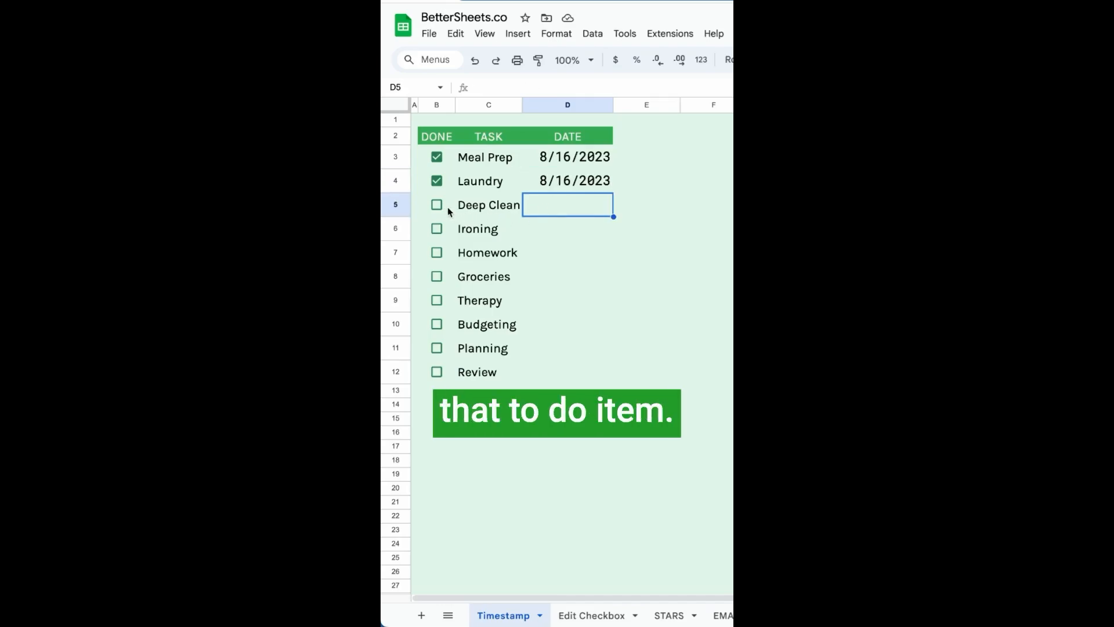
Tick the Deep Clean and Ironing tasks on the Timestamp sheet and check the date in D6
{"action": "left_click", "coordinate": [439, 205]}
{"action": "left_click", "coordinate": [439, 228]}
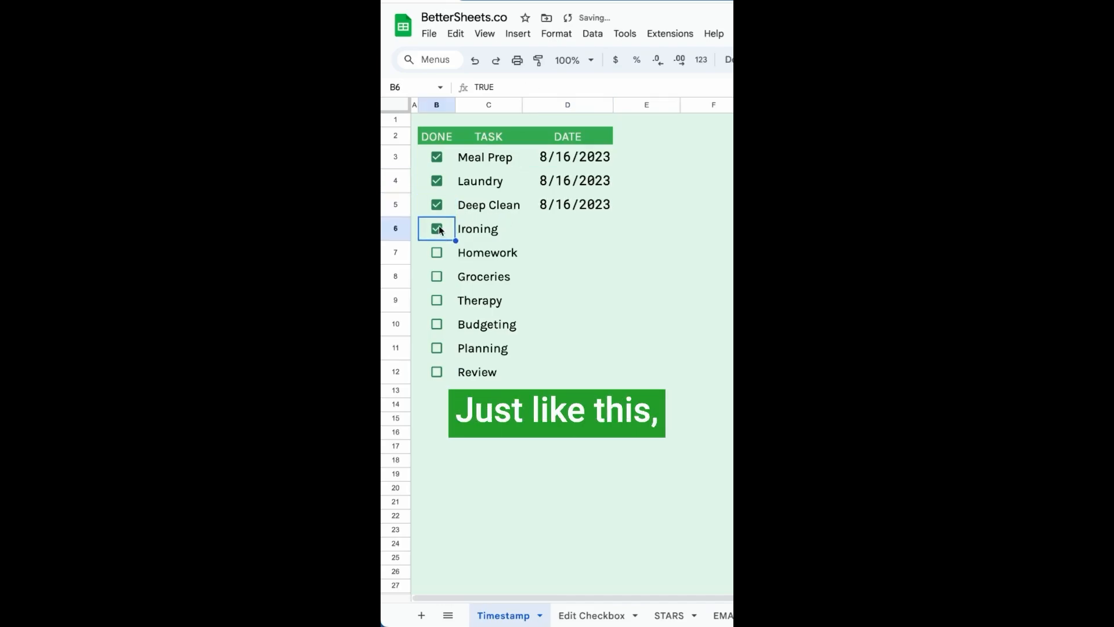
{"action": "left_click", "coordinate": [577, 232]}
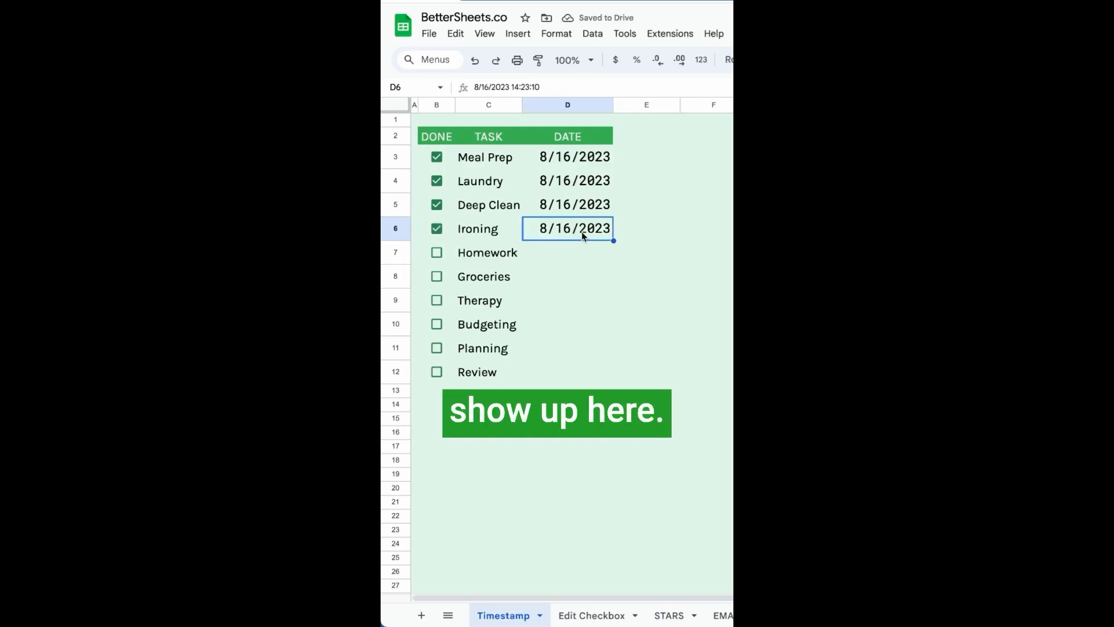
Open the Apps Script editor and rename myFunction to onEdit with the parameter event
{"action": "left_click", "coordinate": [664, 35]}
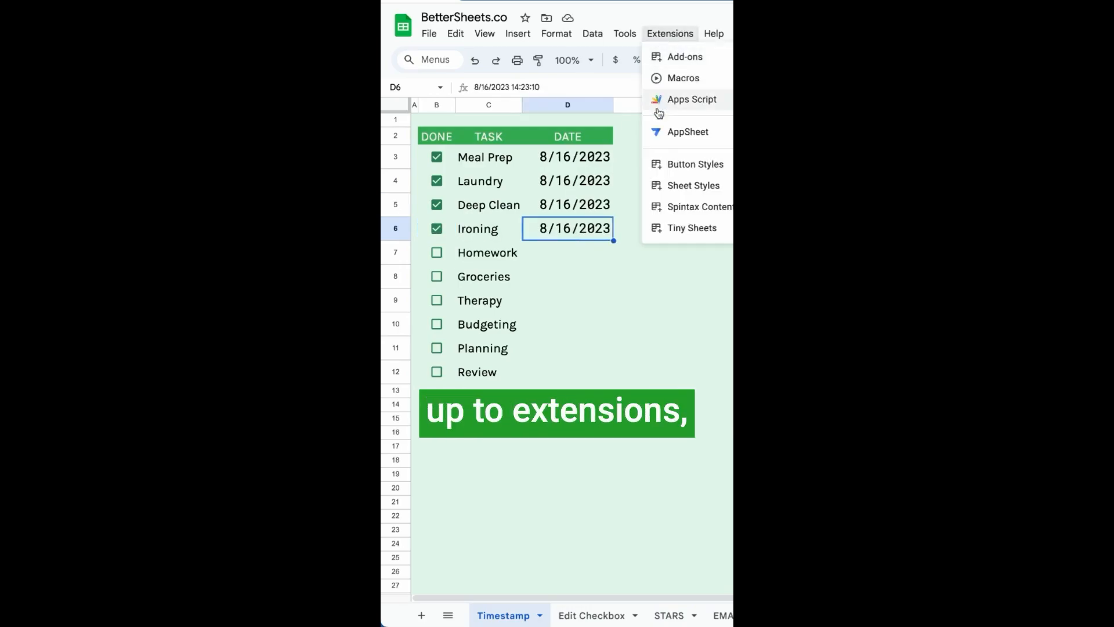
{"action": "left_click", "coordinate": [690, 99]}
{"action": "double_click", "coordinate": [504, 126]}
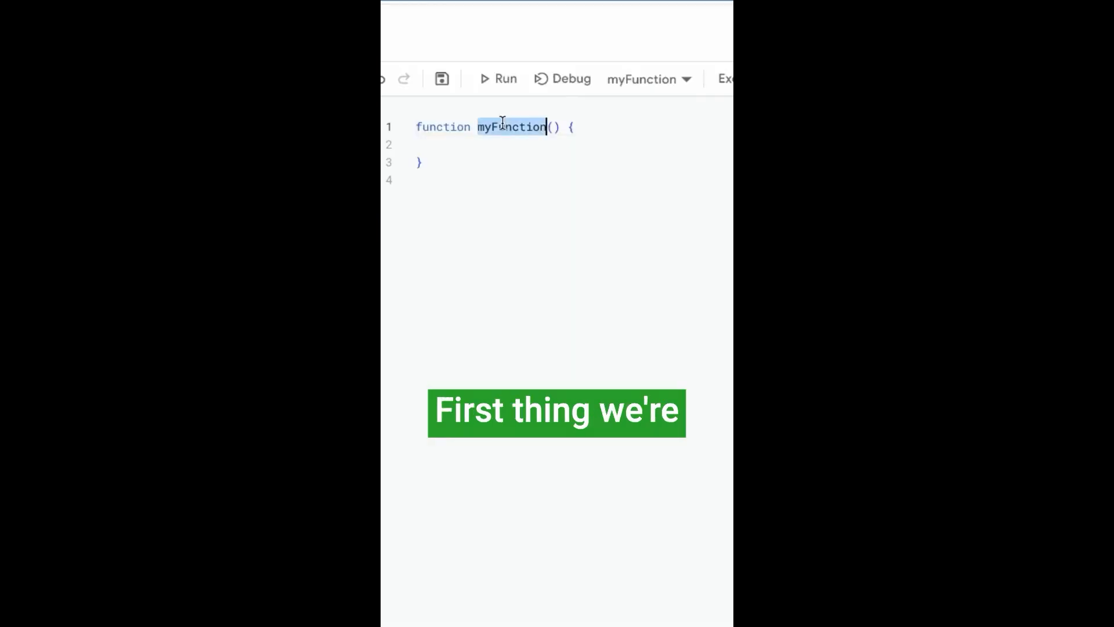
{"action": "type", "text": "onEdit("}
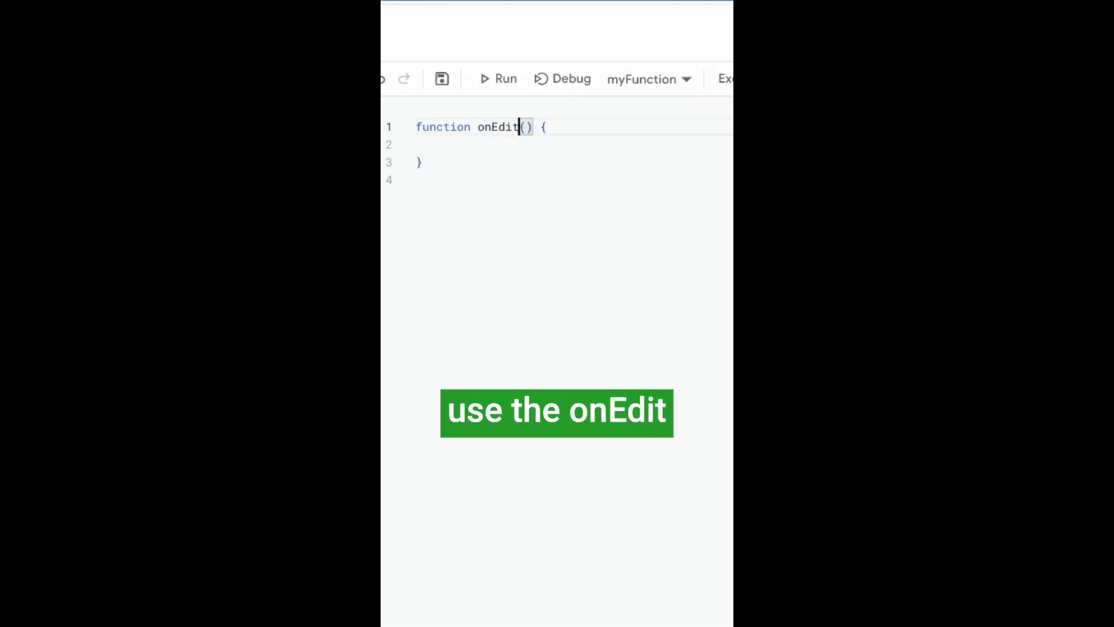
{"action": "type", "text": "event"}
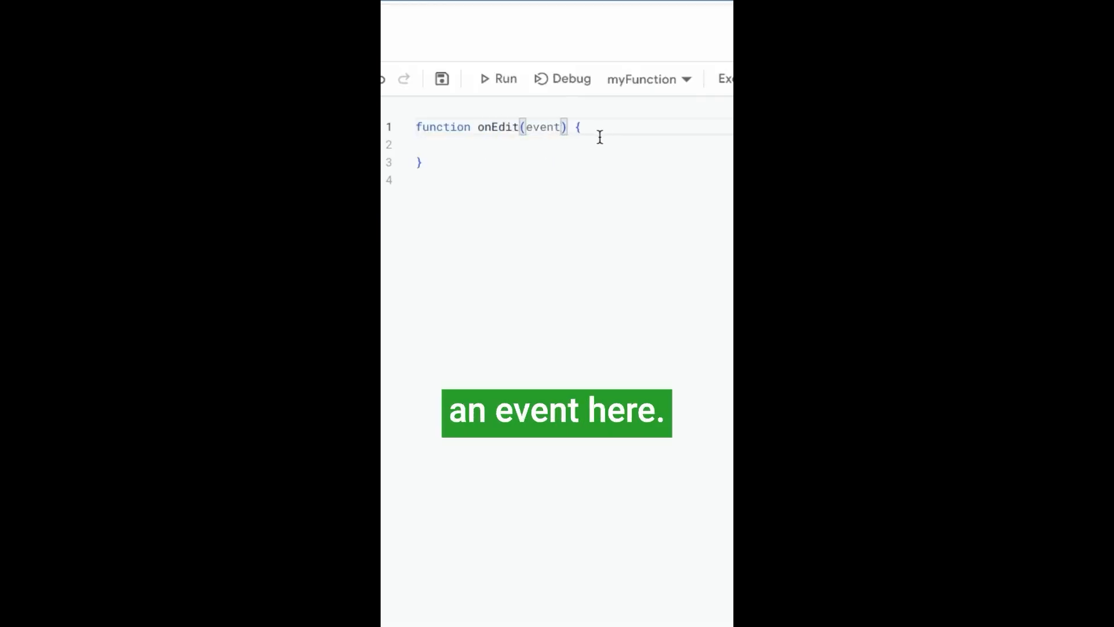
{"action": "double_click", "coordinate": [529, 130]}
{"action": "left_click", "coordinate": [611, 127]}
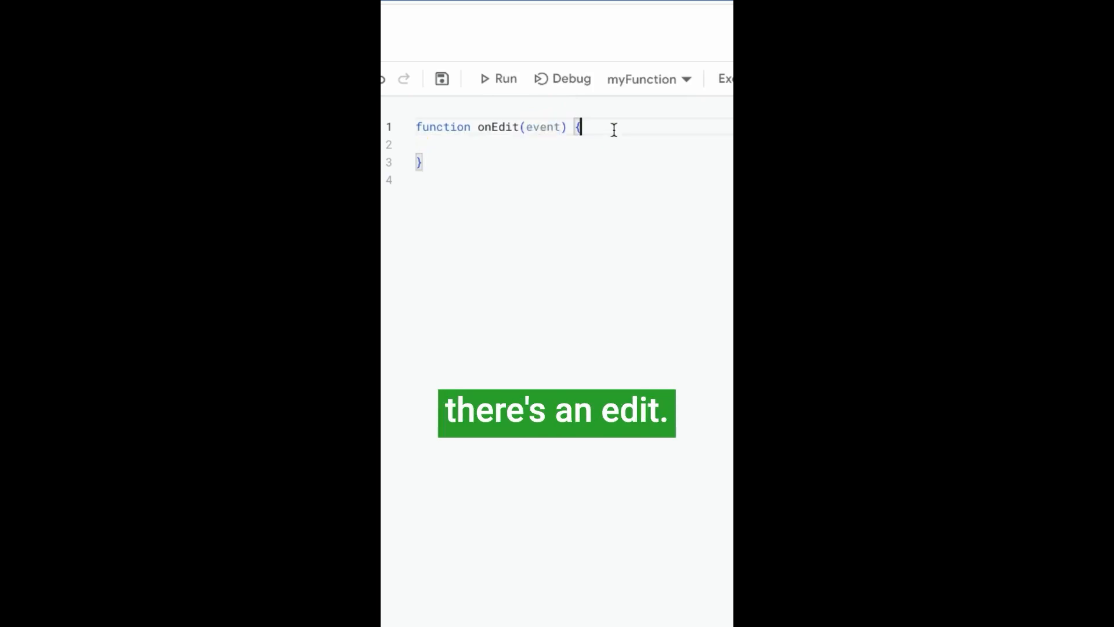
Declare range as e.range, row as range.getRow() and col as range.getColumn() in the onEdit function
{"action": "key", "text": "Return"}
{"action": "type", "text": "var range = e.range"}
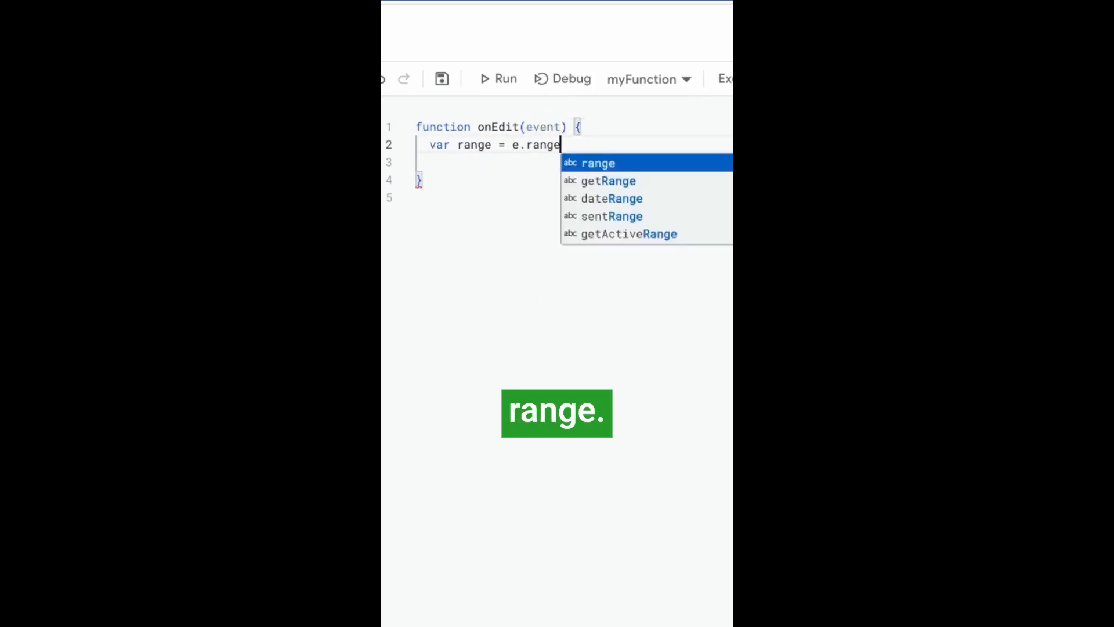
{"action": "key", "text": "Return"}
{"action": "type", "text": "var row = range.getRow("}
{"action": "left_click", "coordinate": [629, 158]}
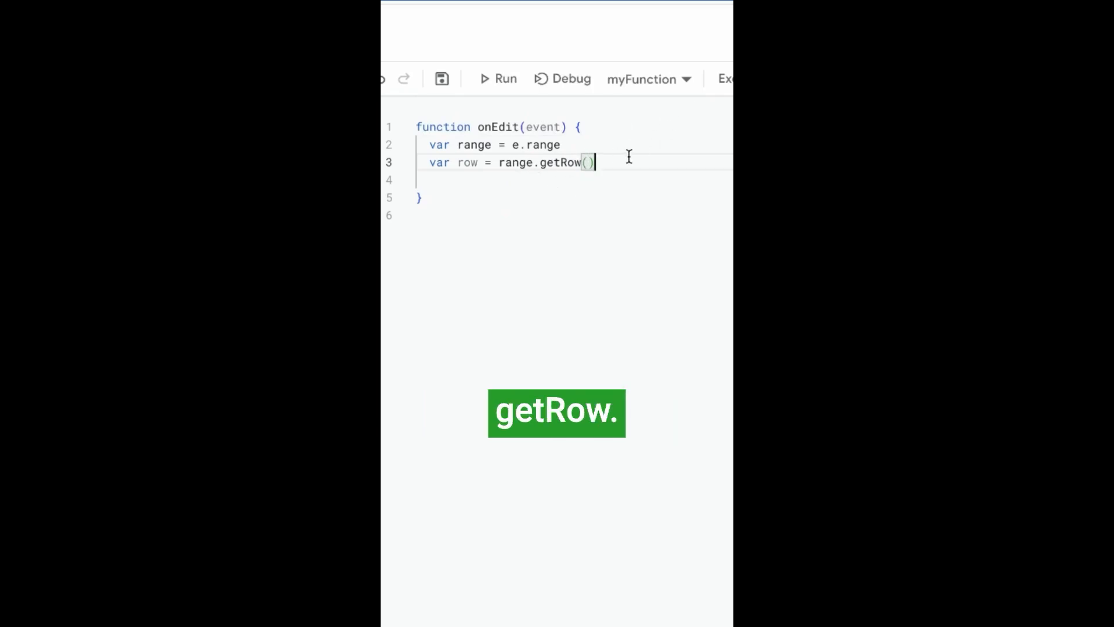
{"action": "key", "text": "Return"}
{"action": "type", "text": "var col = range.getCol"}
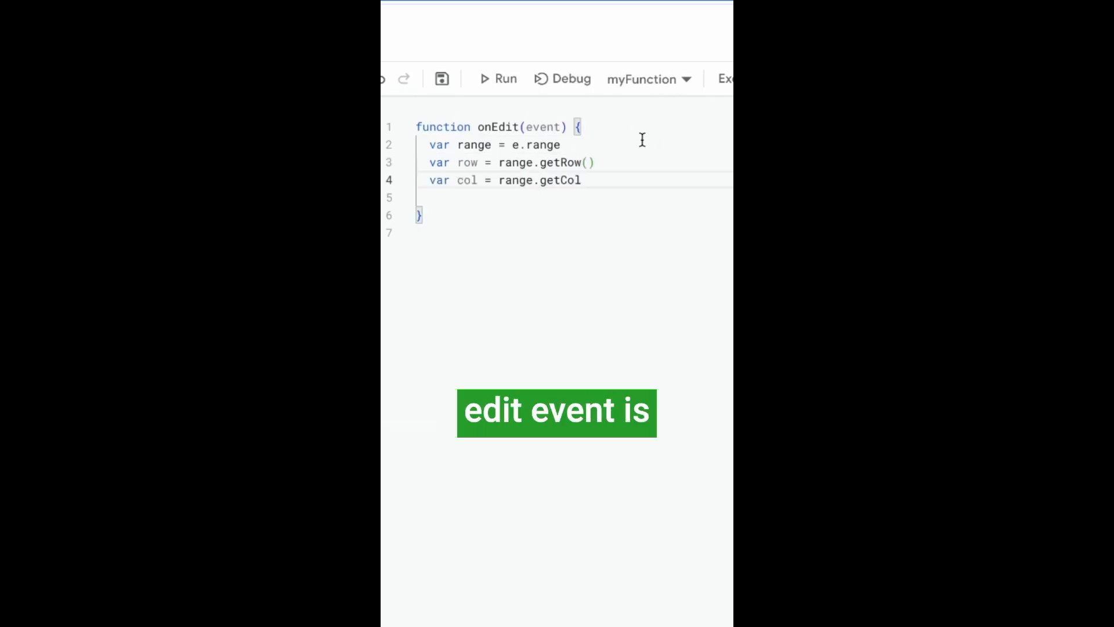
{"action": "type", "text": "umn()"}
{"action": "key", "text": "Return"}
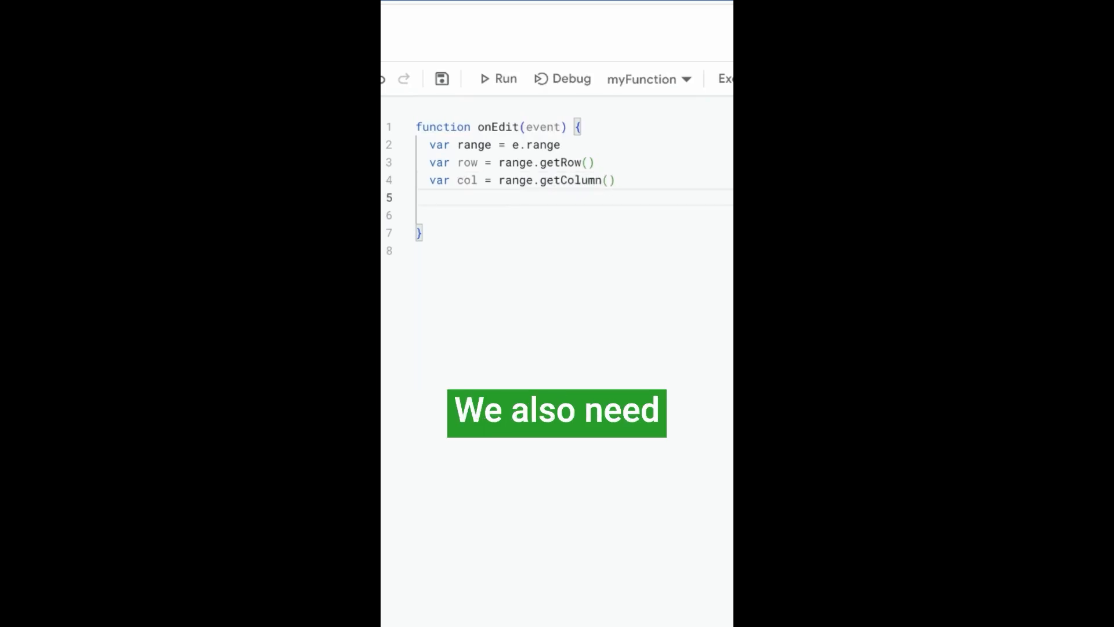
Declare sheet as range.source.getActiveSheet() and sheetName as sheet.getName() below the col variable
{"action": "type", "text": "var sheet = range."}
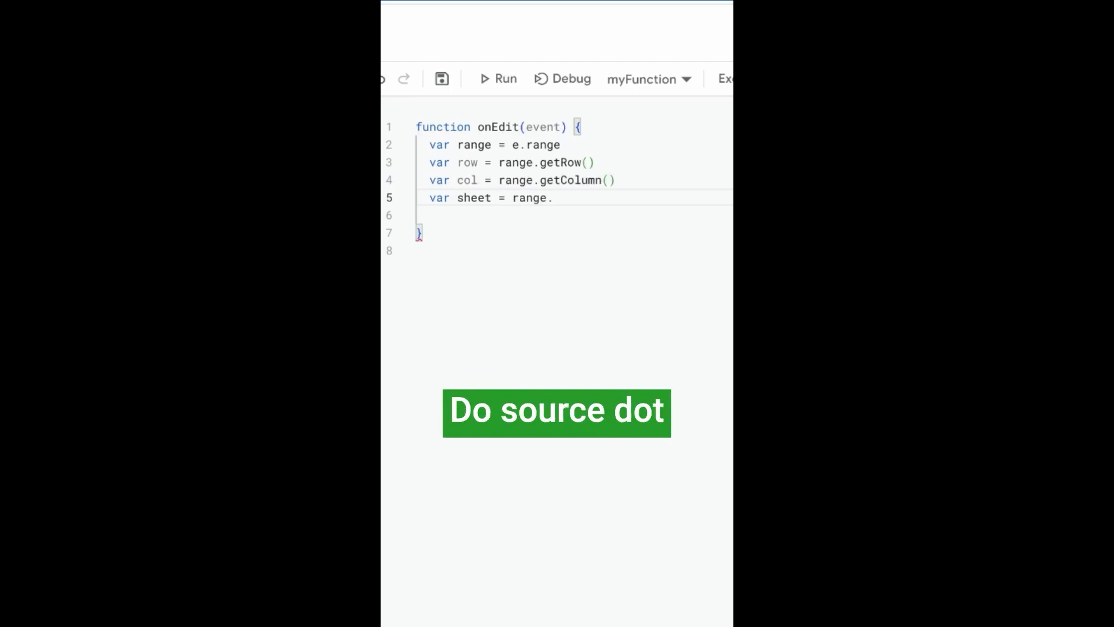
{"action": "type", "text": "source.getActiveSh"}
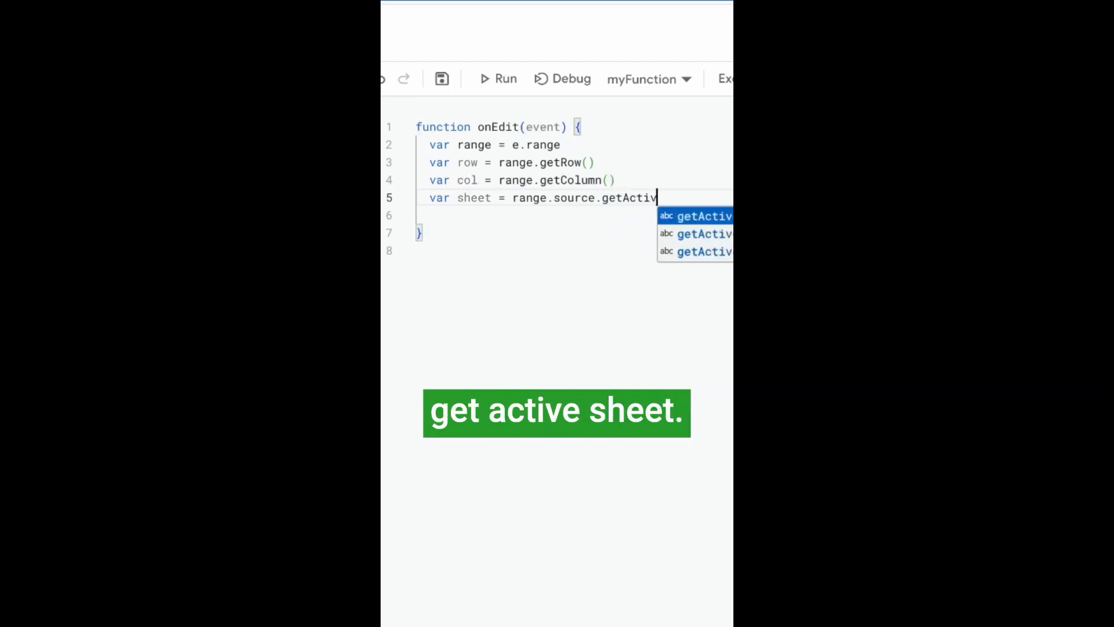
{"action": "key", "text": "Return"}
{"action": "key", "text": "Return"}
{"action": "type", "text": "var sheetName = sheet.get"}
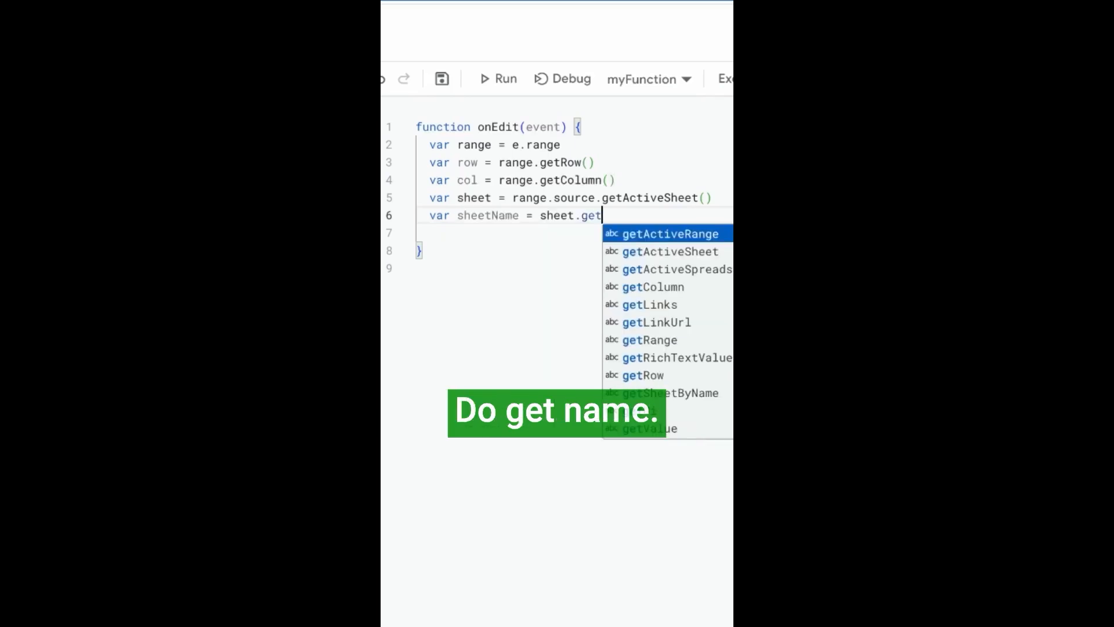
{"action": "type", "text": "Name()"}
{"action": "key", "text": "Return"}
{"action": "key", "text": "Return"}
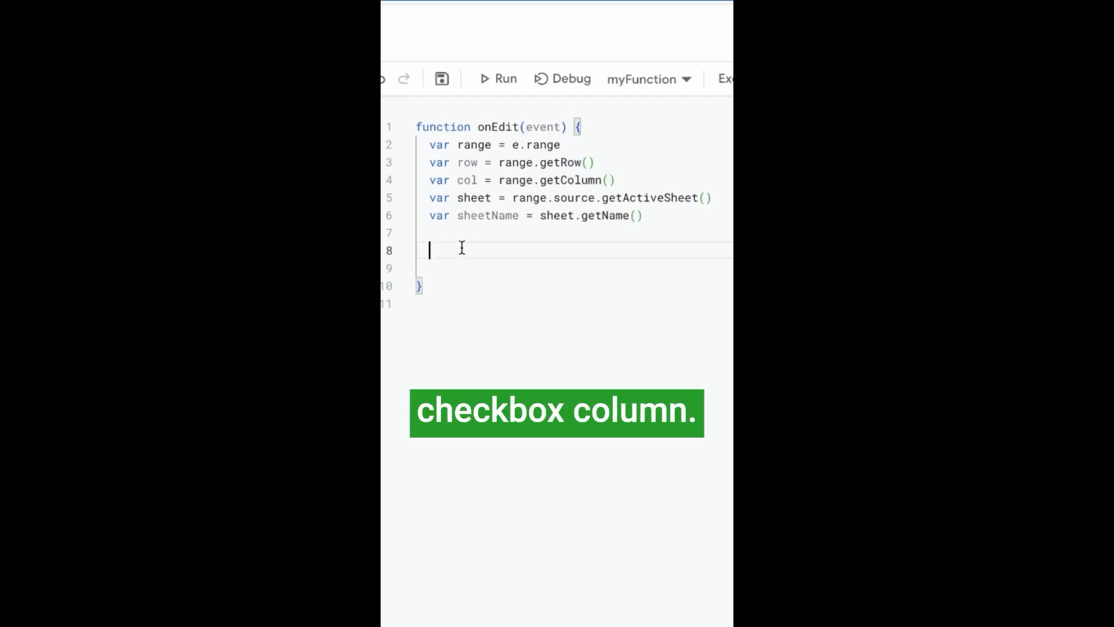
Add an if block below the variables with the condition sheetName == "Timestamp"
{"action": "type", "text": "if (){"}
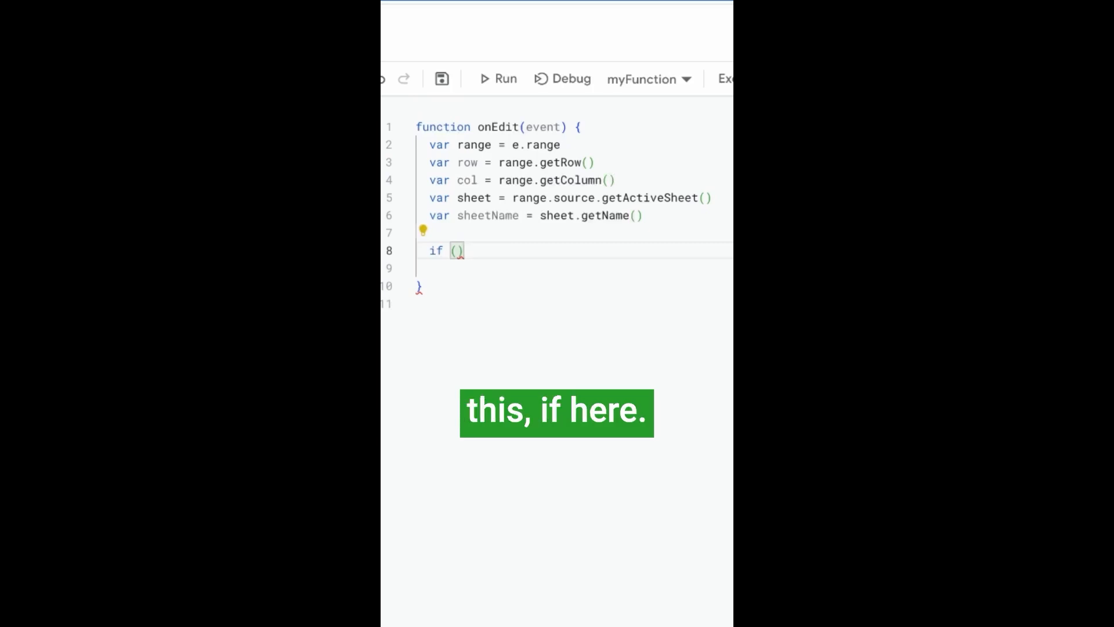
{"action": "key", "text": "Return"}
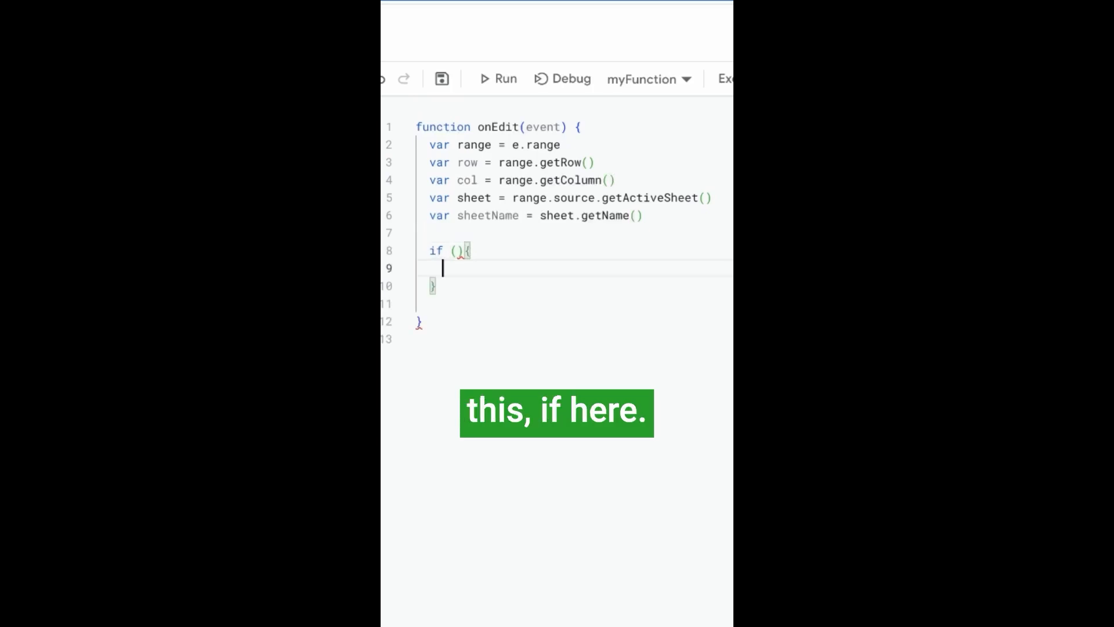
{"action": "left_click", "coordinate": [458, 250]}
{"action": "type", "text": "sheetName ==  "}
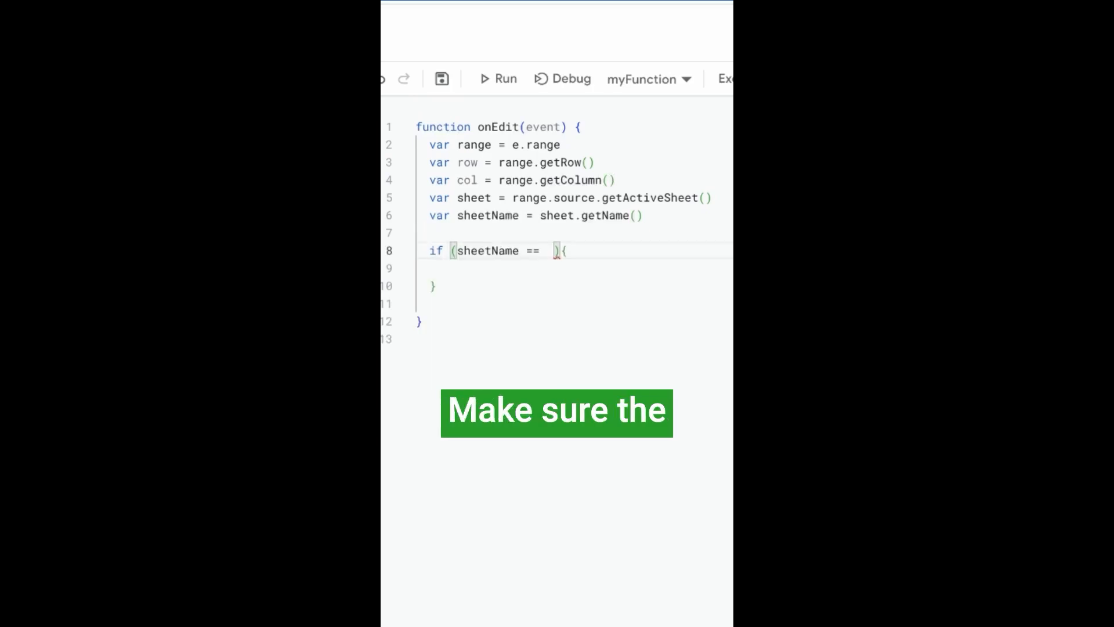
{"action": "type", "text": "\"Timestamp"}
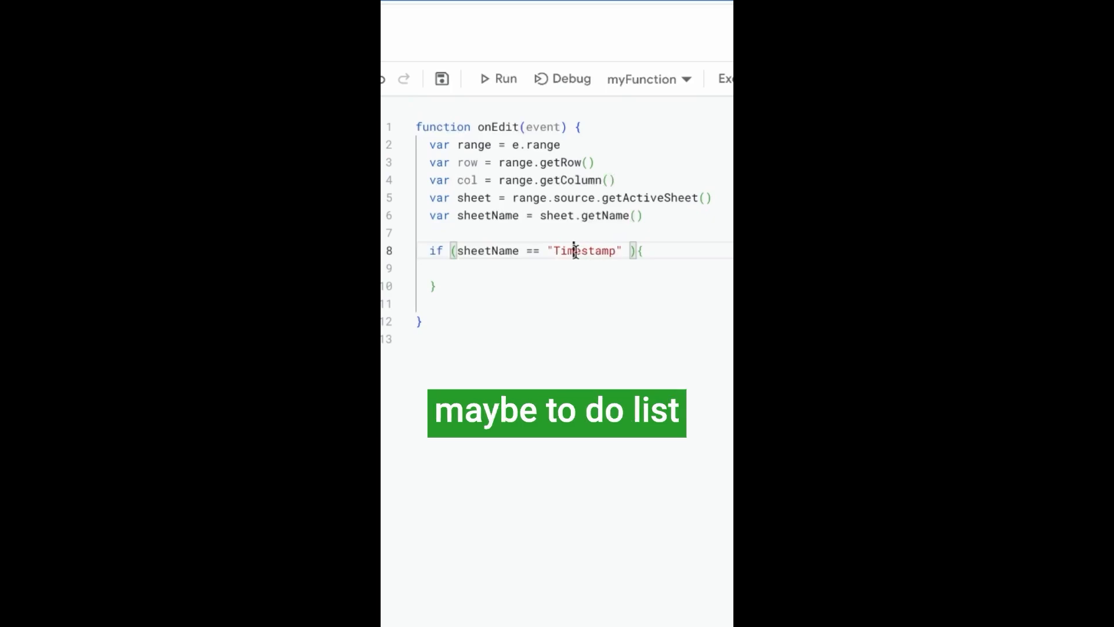
{"action": "double_click", "coordinate": [595, 251]}
{"action": "left_click", "coordinate": [629, 252]}
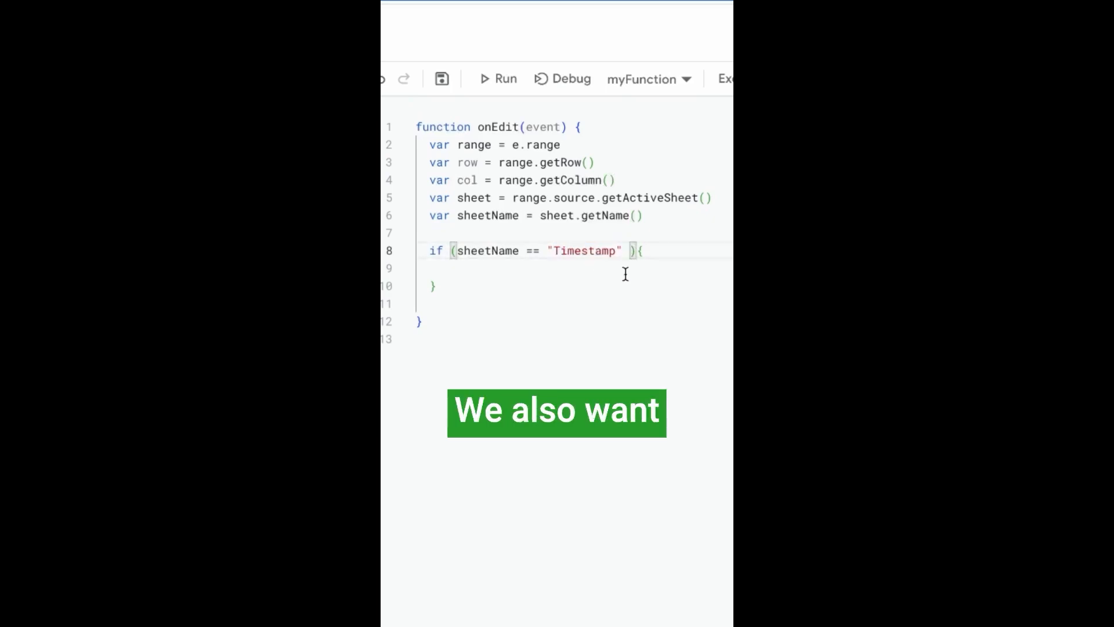
Extend the if condition with && row > 1 && col == 2
{"action": "type", "text": "&& row >"}
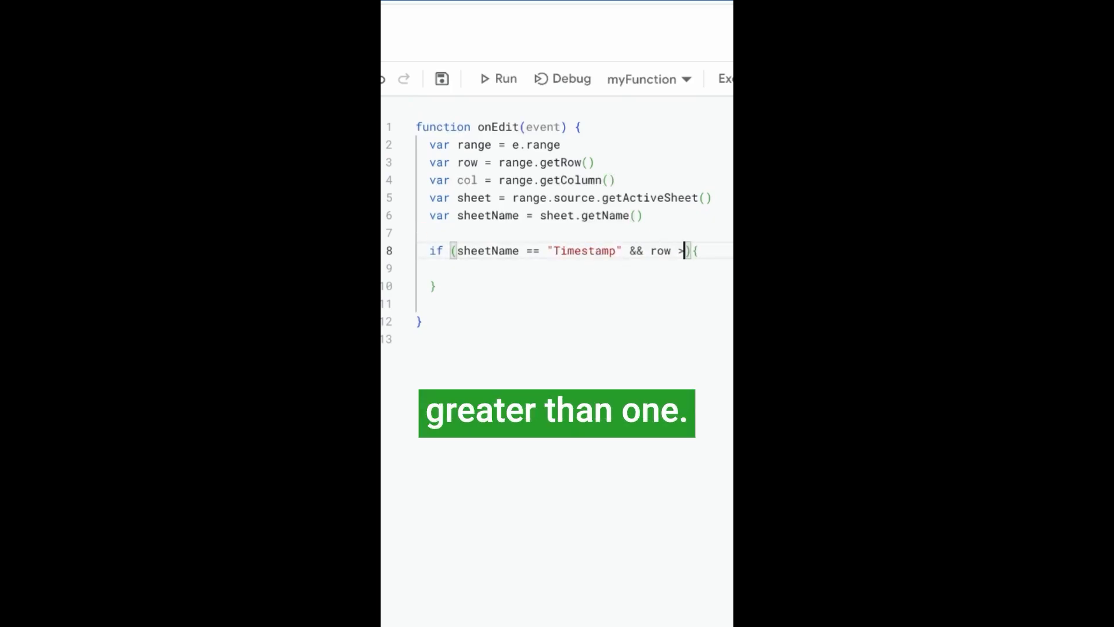
{"action": "type", "text": " 1 && "}
{"action": "type", "text": "col ="}
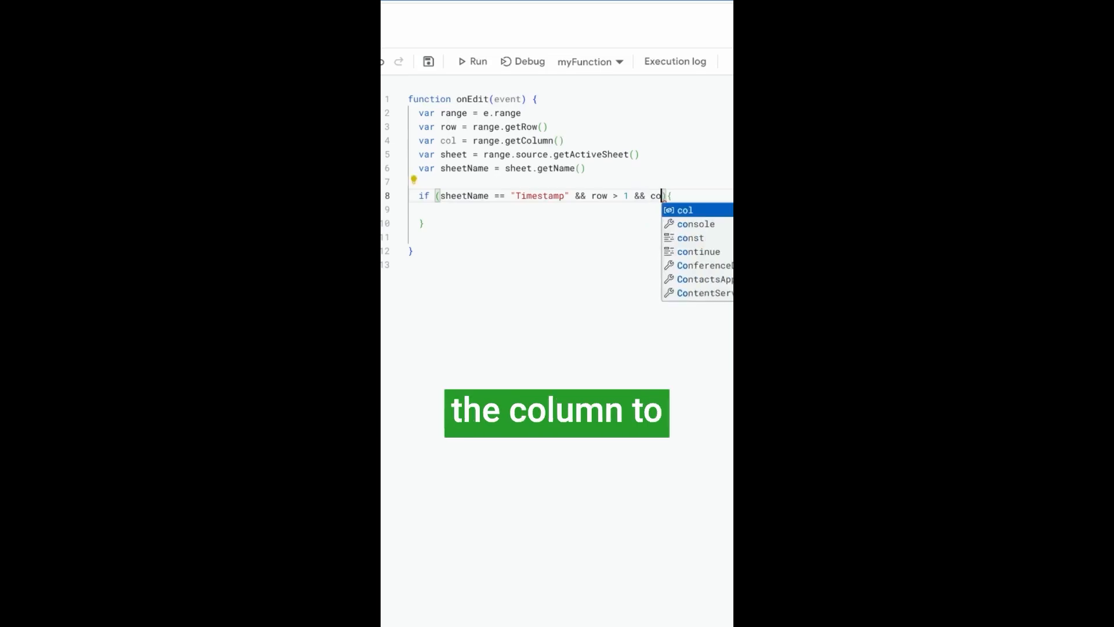
{"action": "type", "text": "= "}
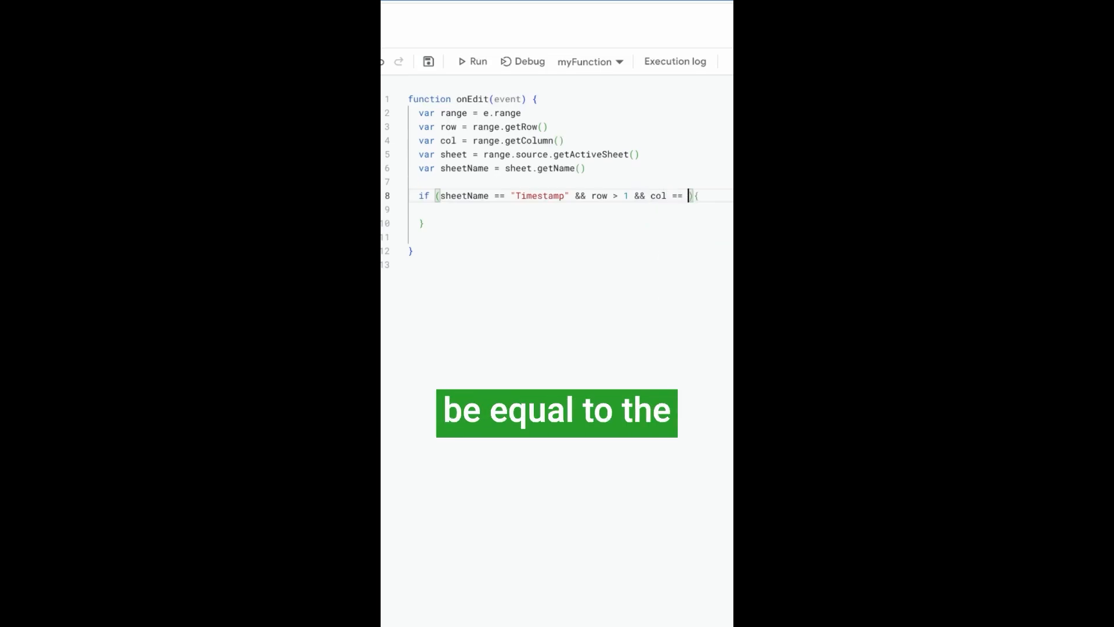
{"action": "type", "text": "2"}
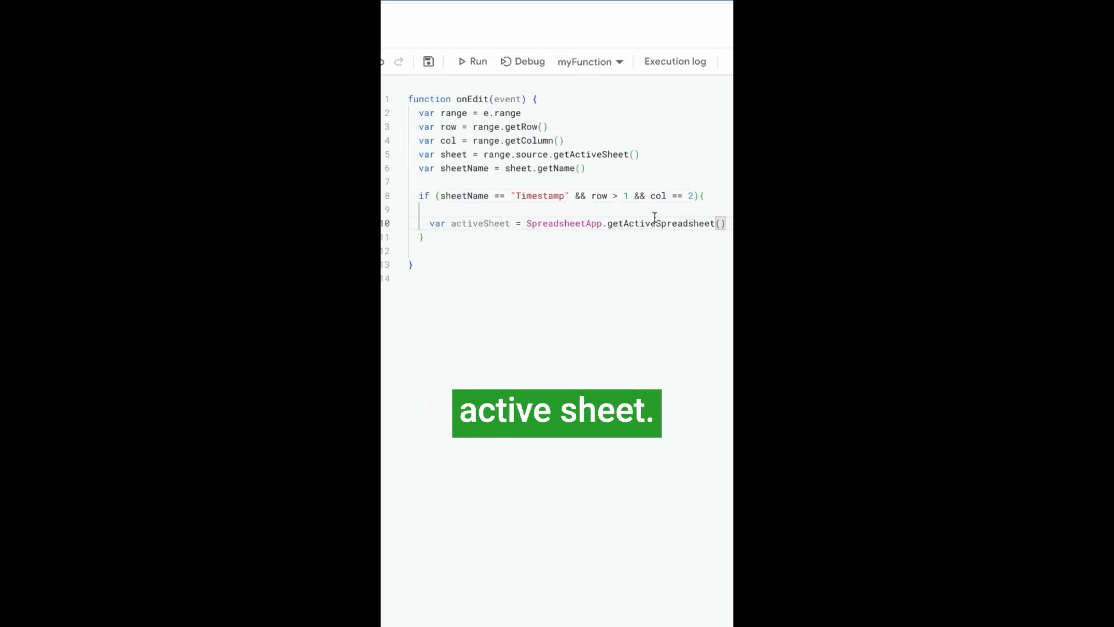
Inside the if block, declare timeSheet as activeSheet.getSheetByName("Timestamp") and timeRange as timeSheet.getRange(row,4,1,1)
{"action": "key", "text": "Return"}
{"action": "type", "text": "var timeSheet ="}
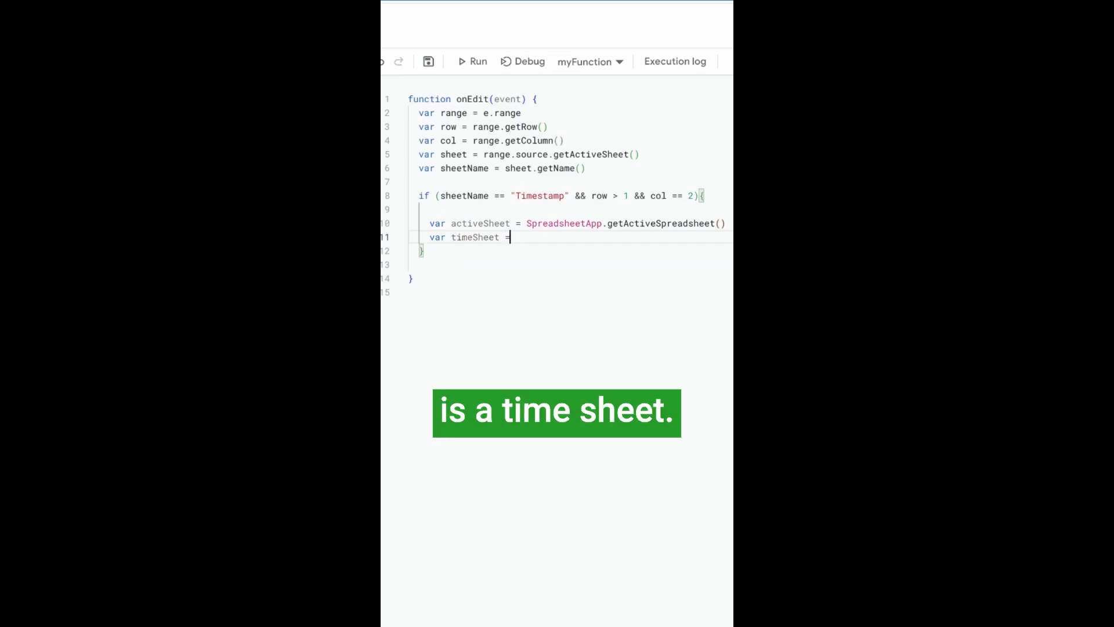
{"action": "type", "text": " activeSheet.getSheetByName(\"Time"}
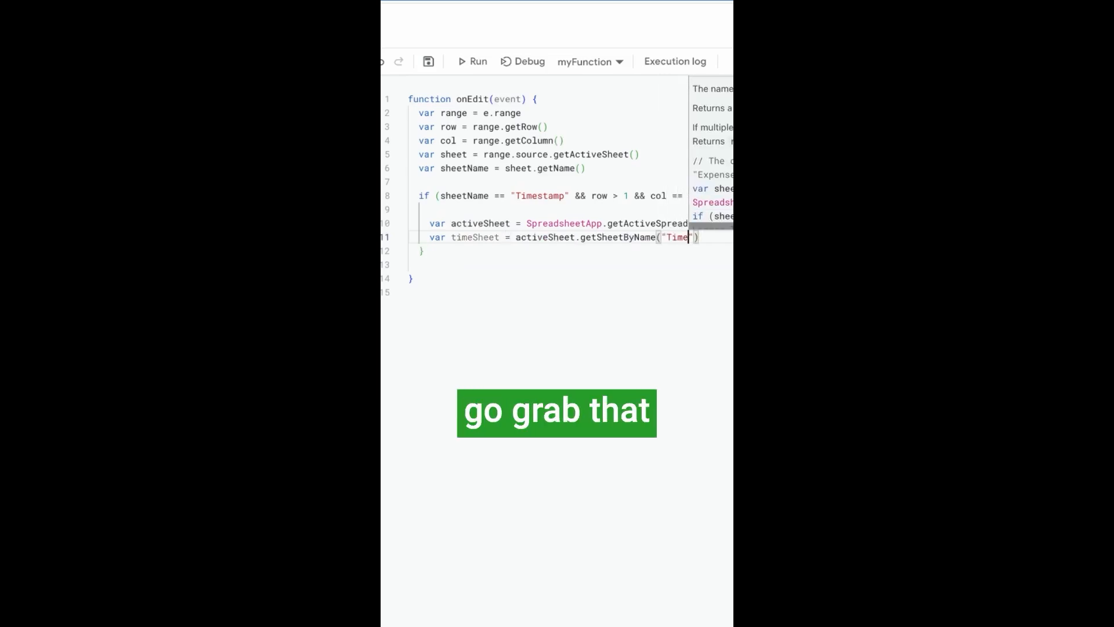
{"action": "type", "text": "stamp"}
Examine the row, column and size arguments of the getRange call assigned to timeRange
{"action": "left_click_drag", "start_coordinate": [671, 251], "coordinate": [515, 251]}
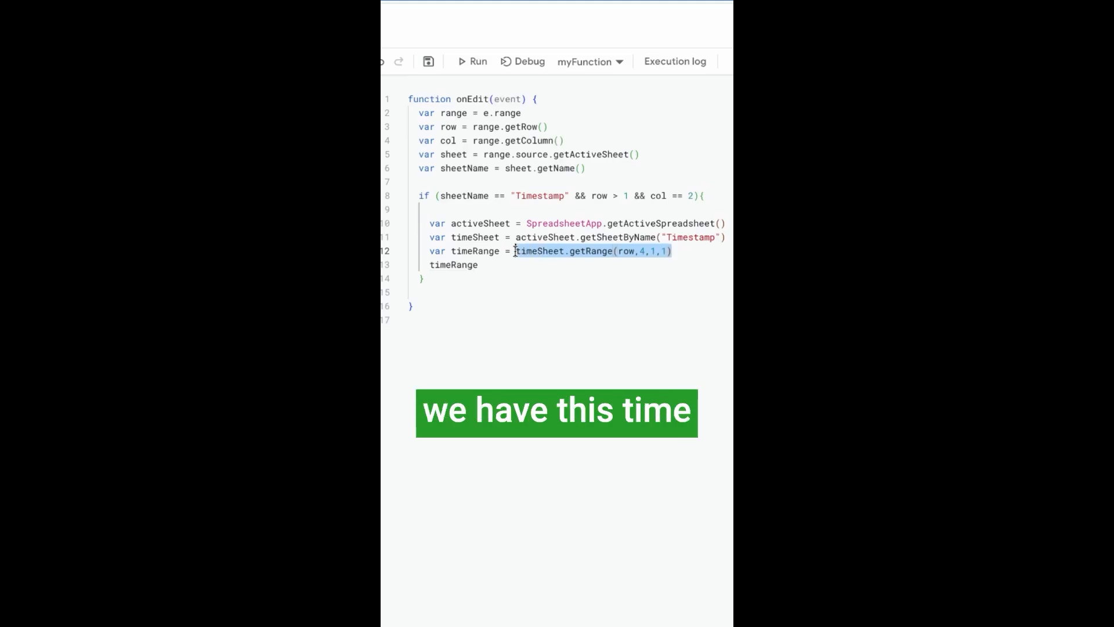
{"action": "left_click", "coordinate": [629, 251]}
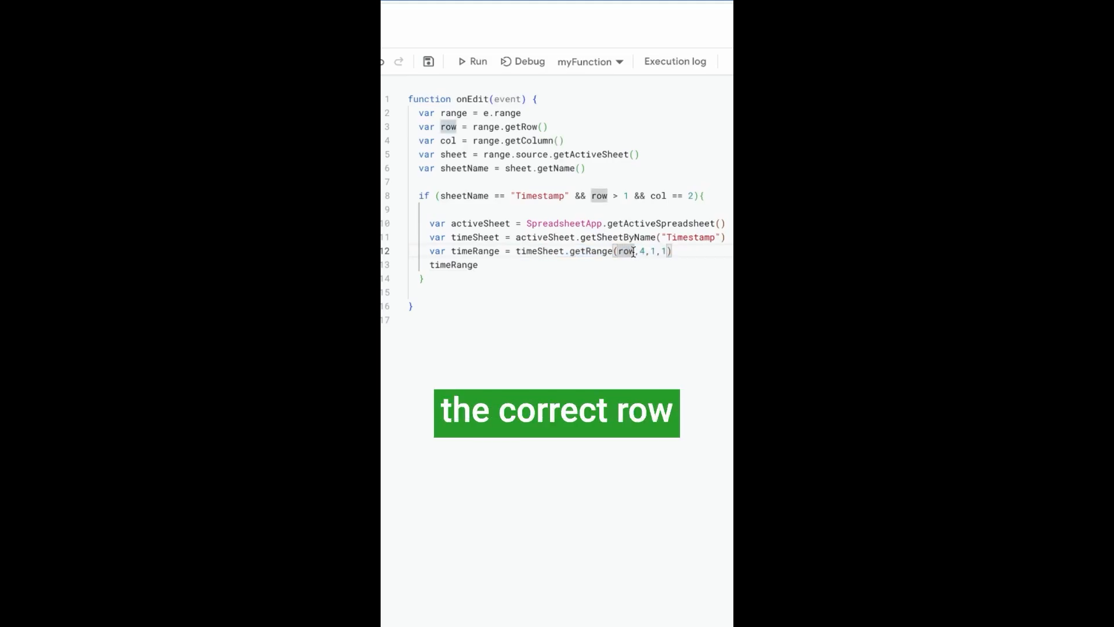
{"action": "double_click", "coordinate": [643, 251]}
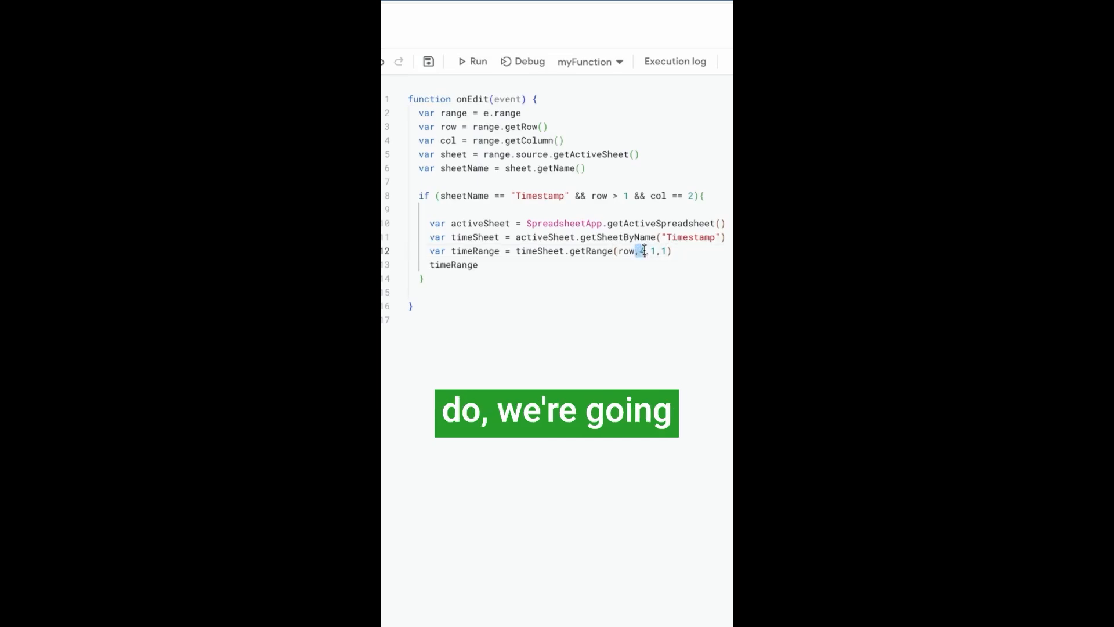
{"action": "left_click", "coordinate": [645, 251]}
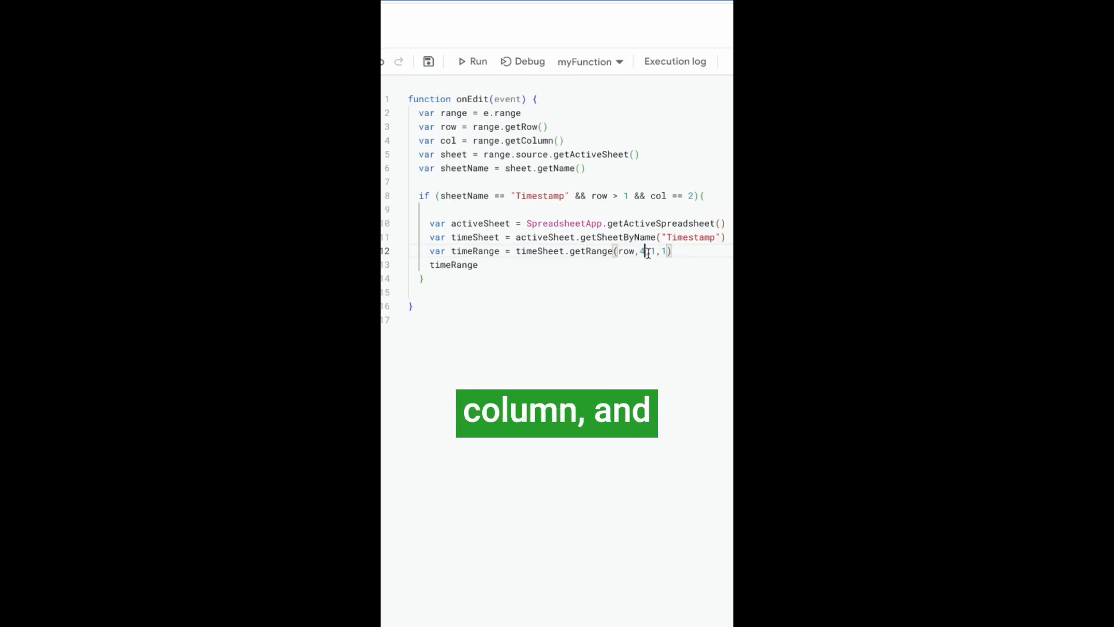
{"action": "left_click_drag", "start_coordinate": [650, 249], "coordinate": [662, 249]}
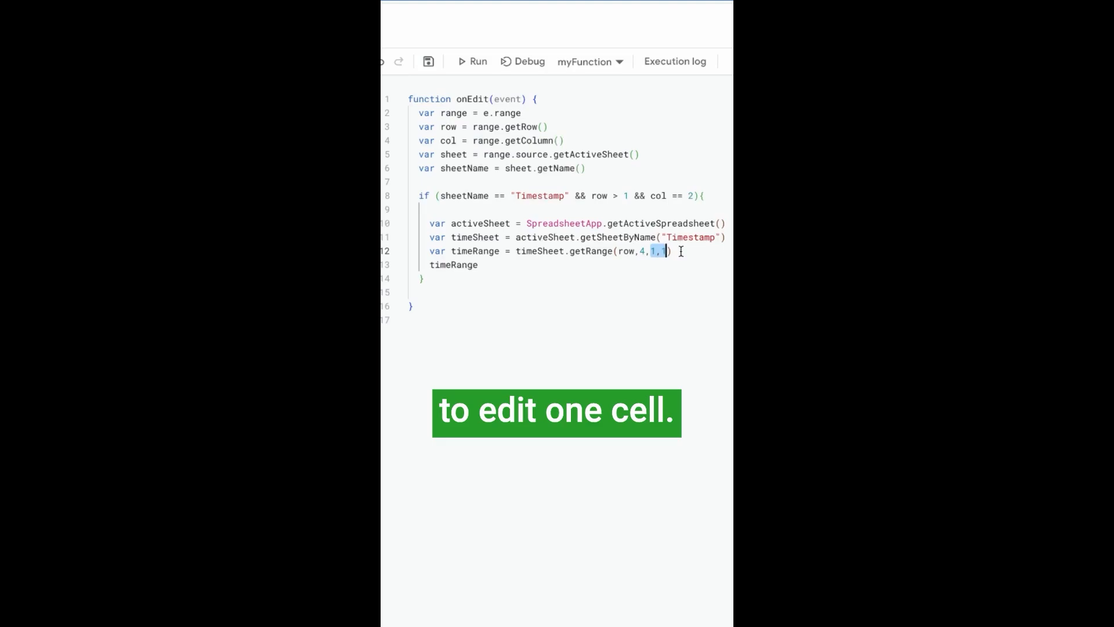
Complete the timeRange line with .setValue(new Date()) and save the script
{"action": "left_click", "coordinate": [493, 269]}
{"action": "type", "text": ".setValue(new Date()"}
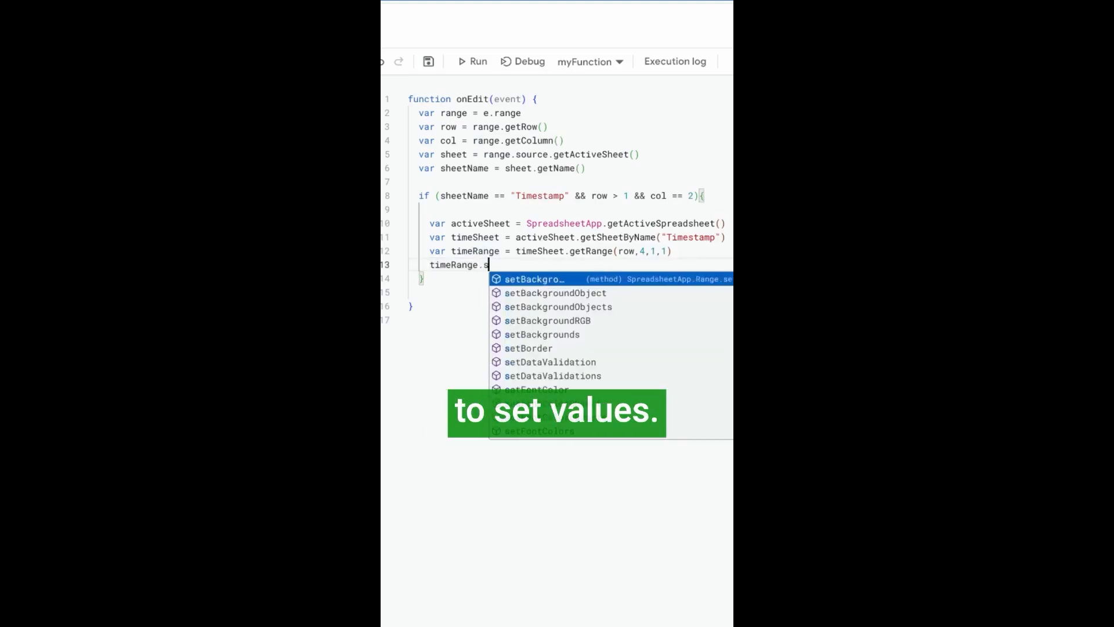
{"action": "type", "text": ")"}
{"action": "key", "text": "super+s"}
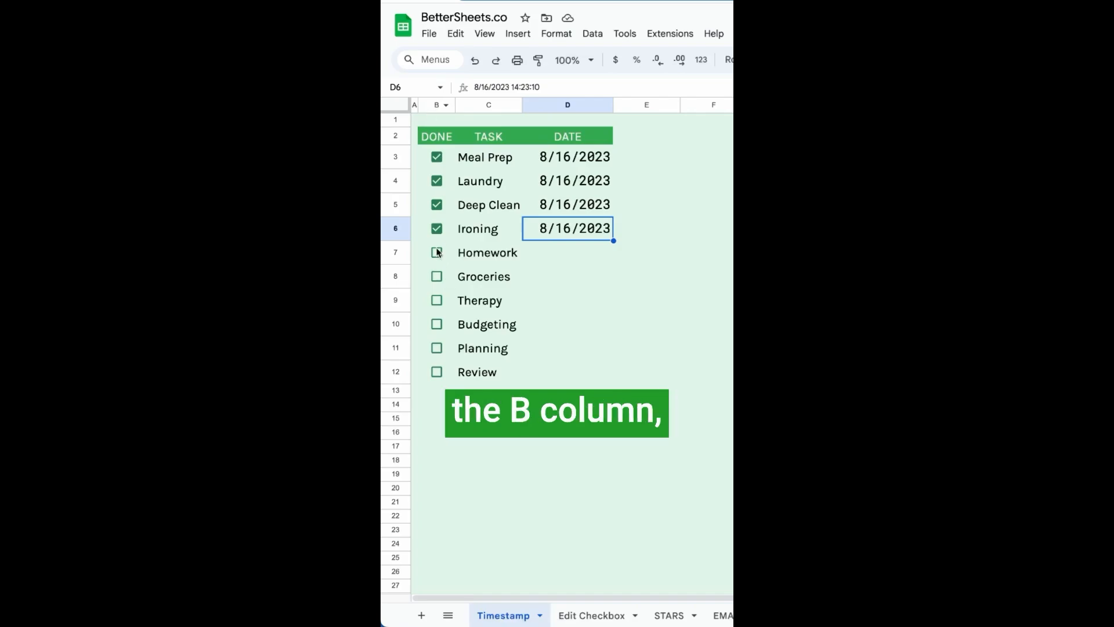
Tick the Homework task in the DONE column of the Timestamp sheet to test the script
{"action": "left_click", "coordinate": [437, 255]}
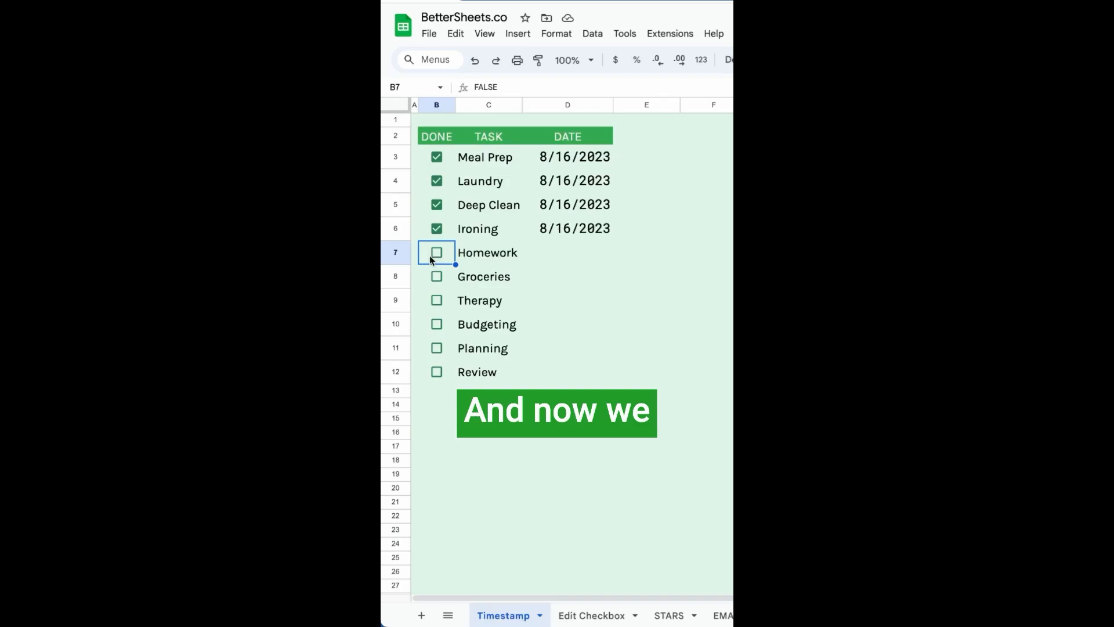
{"action": "left_click", "coordinate": [437, 254]}
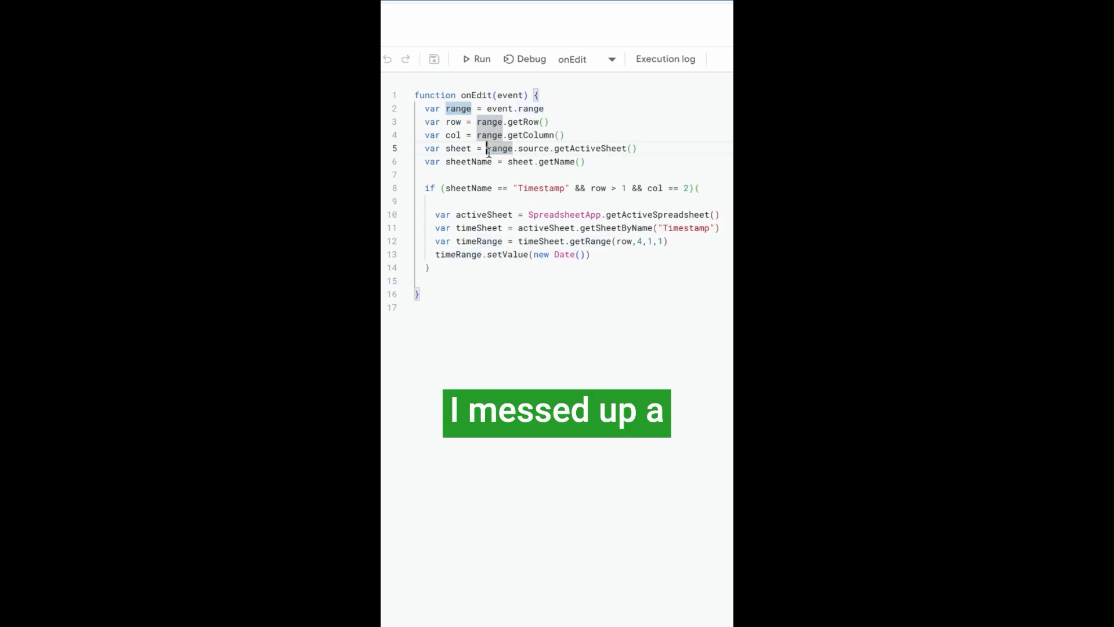
In the script's sheet variable, replace range with event so it reads event.source.getActiveSheet()
{"action": "left_click", "coordinate": [512, 148]}
{"action": "key", "text": "BackSpace"}
{"action": "key", "text": "BackSpace"}
{"action": "key", "text": "BackSpace"}
{"action": "key", "text": "BackSpace"}
{"action": "key", "text": "BackSpace"}
{"action": "type", "text": "event"}
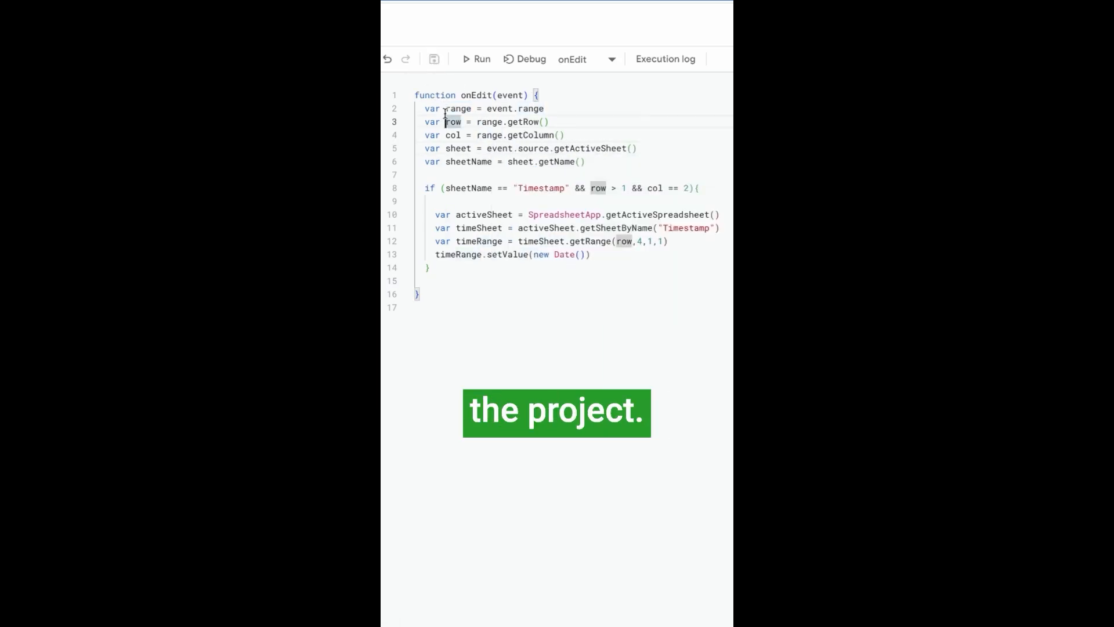
Tick the Groceries task on the Timestamp sheet and select its DATE cell to check the timestamp
{"action": "left_click", "coordinate": [437, 276]}
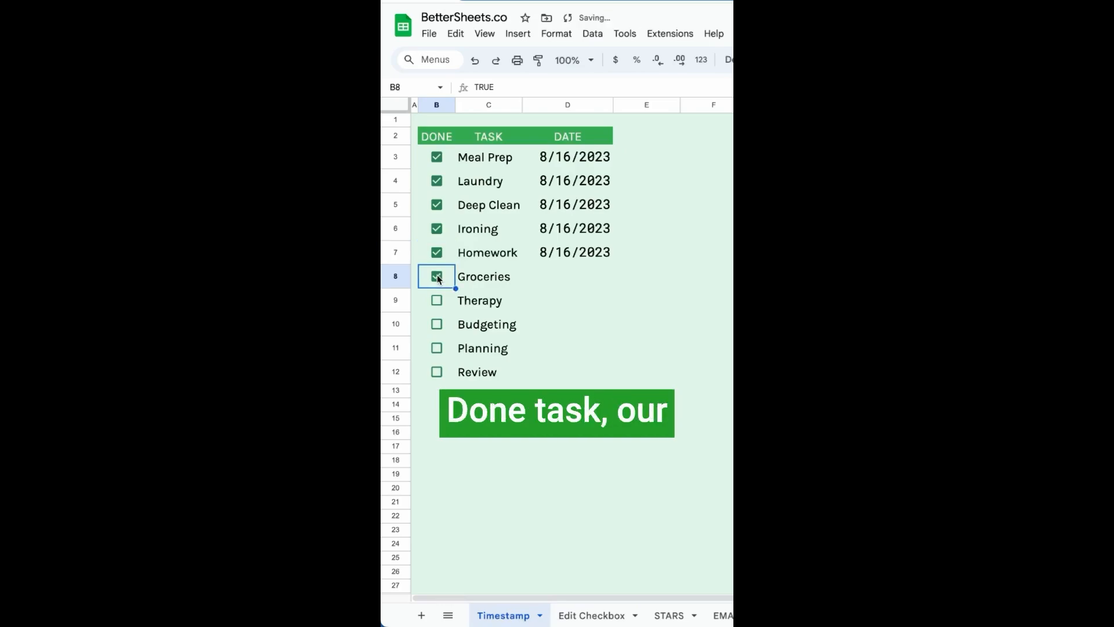
{"action": "left_click", "coordinate": [573, 277]}
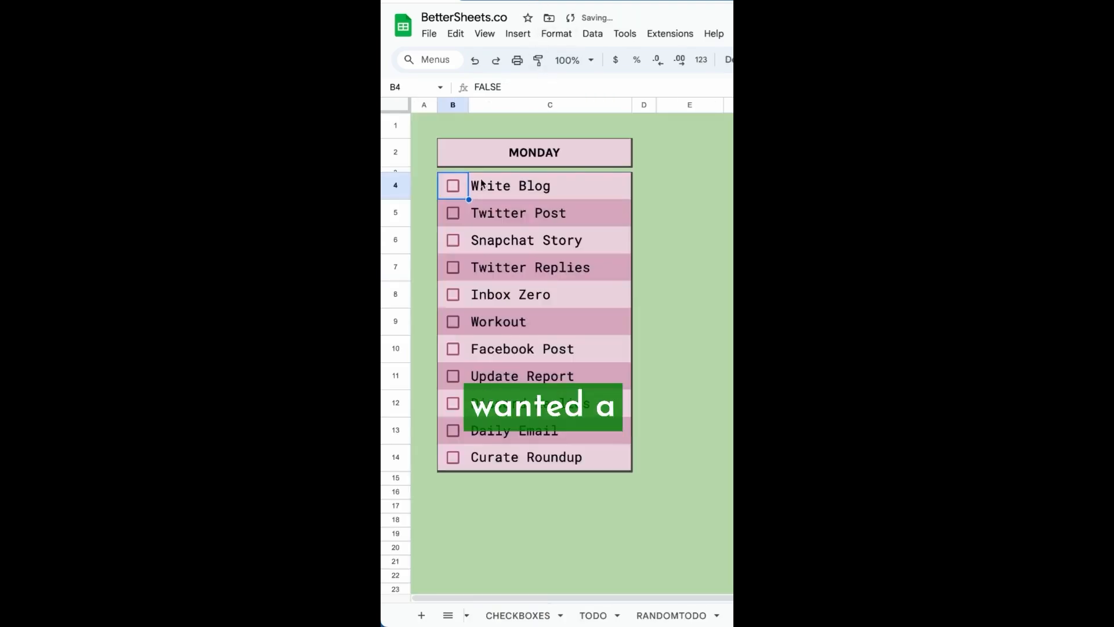
Insert a checkbox in cell A1 of the MONDAY to-do sheet
{"action": "left_click", "coordinate": [433, 133]}
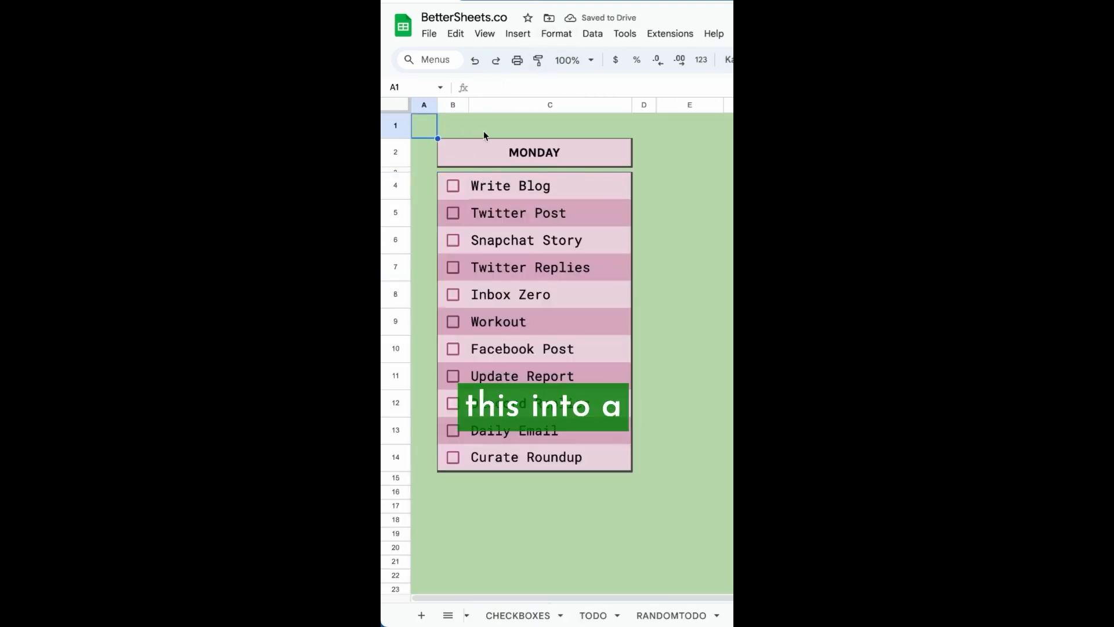
{"action": "left_click", "coordinate": [517, 33]}
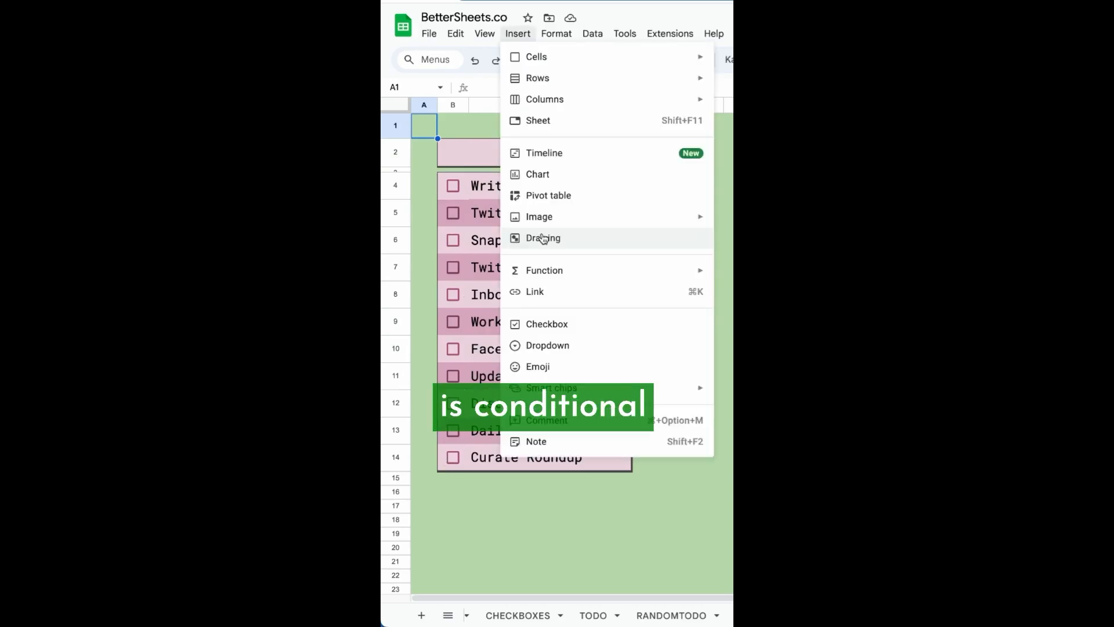
{"action": "left_click", "coordinate": [560, 324]}
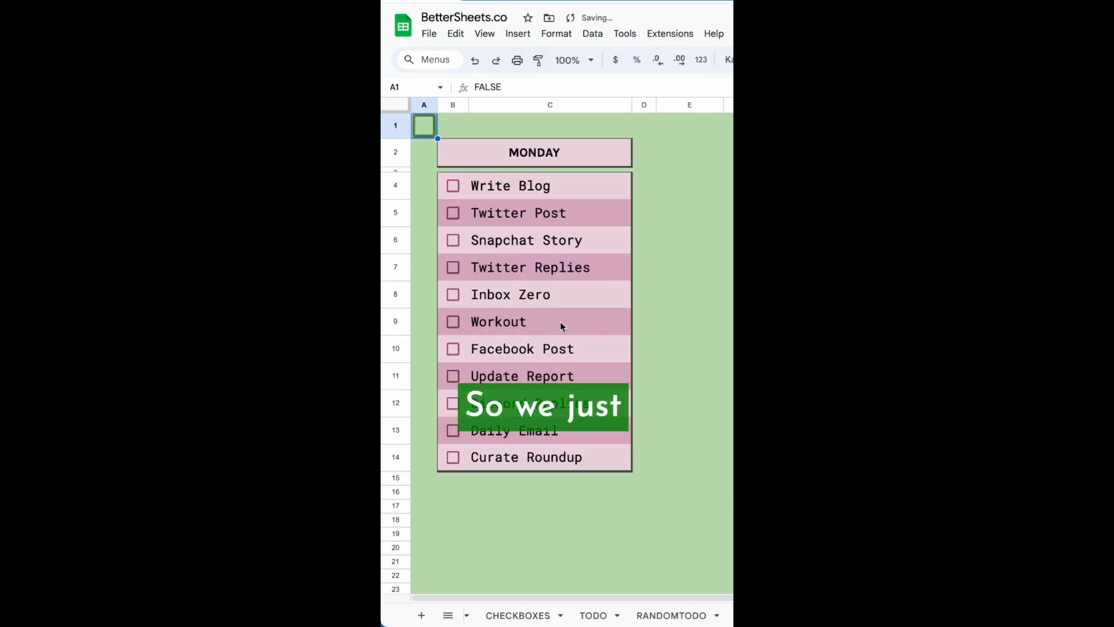
Select the entire sheet and start a conditional formatting rule for the range A1:X1001
{"action": "left_click", "coordinate": [396, 104]}
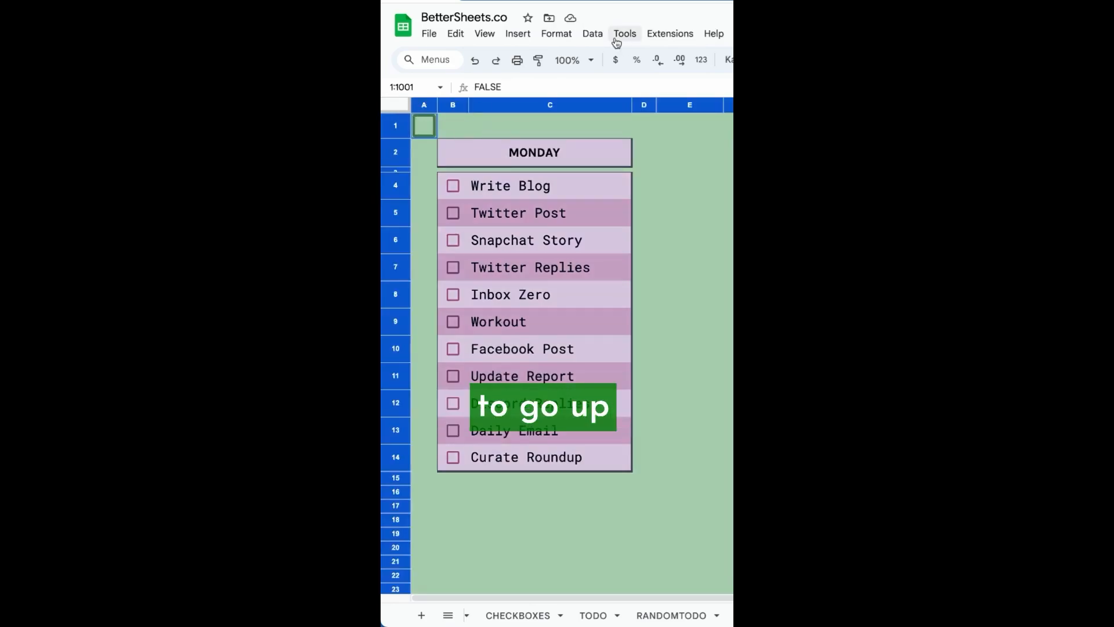
{"action": "left_click", "coordinate": [566, 34]}
{"action": "left_click", "coordinate": [609, 261]}
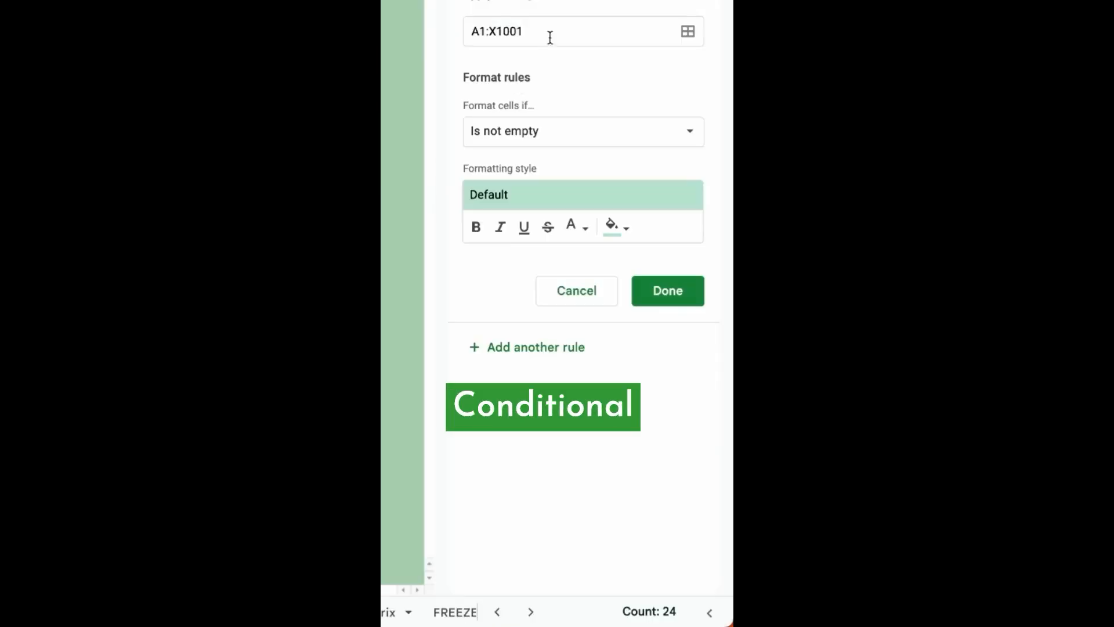
{"action": "left_click", "coordinate": [550, 38]}
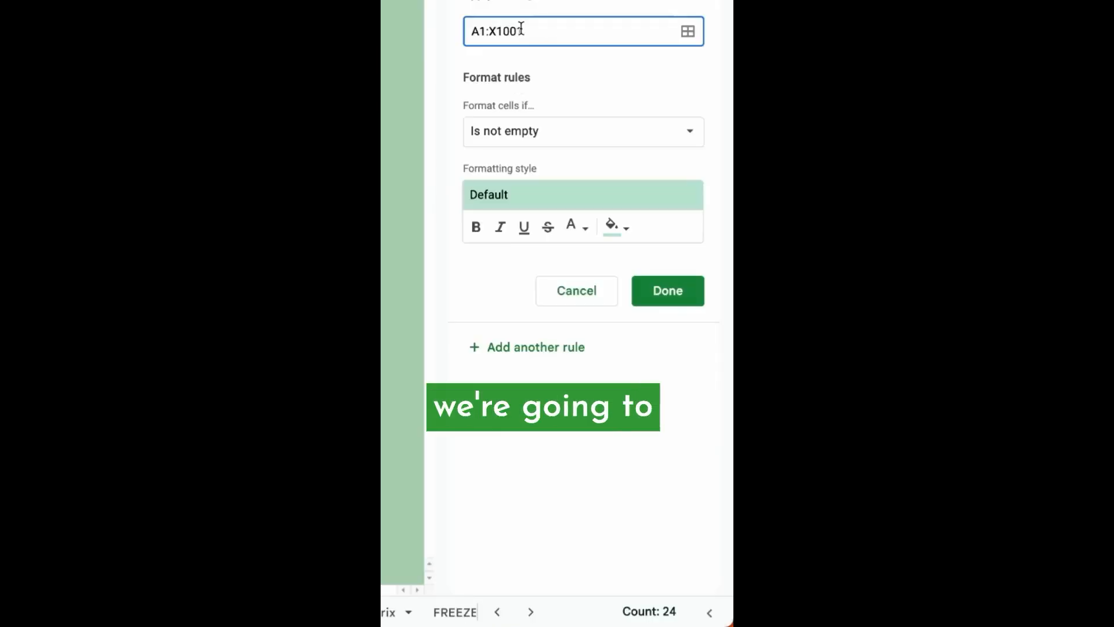
Set the rule's formatting style to a black fill with white text
{"action": "left_click", "coordinate": [616, 226]}
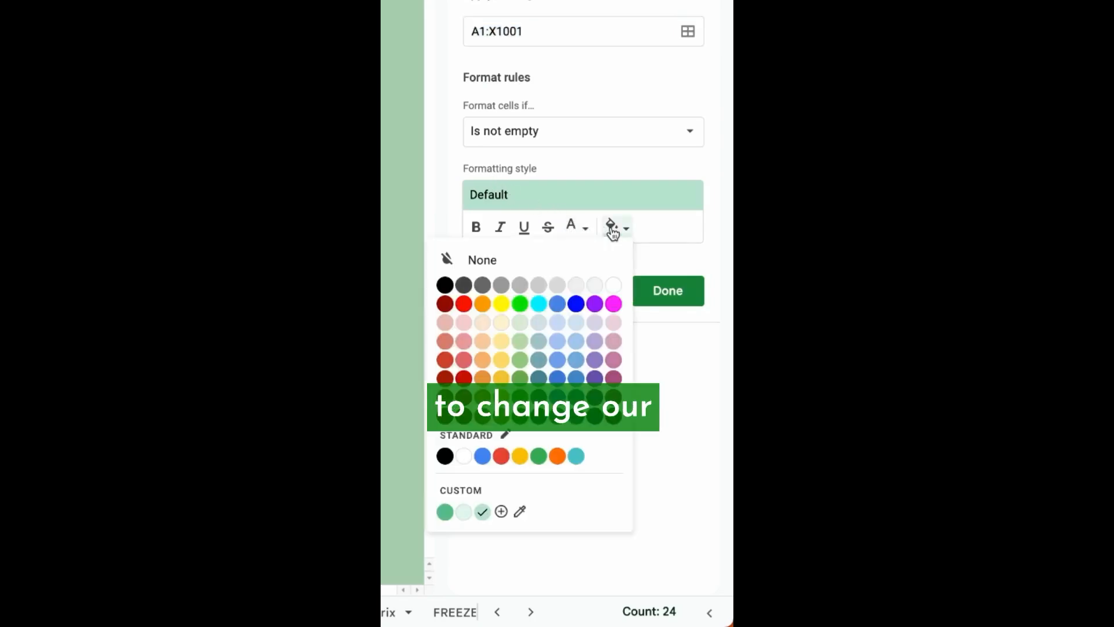
{"action": "left_click", "coordinate": [445, 285]}
{"action": "left_click", "coordinate": [576, 231]}
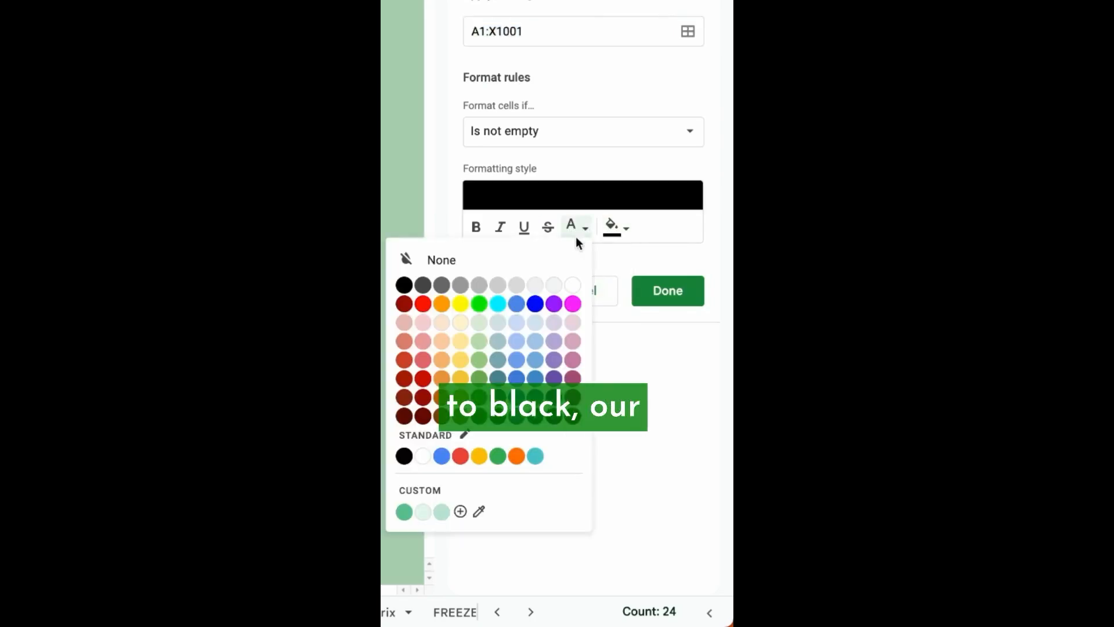
{"action": "left_click", "coordinate": [576, 286]}
Set the rule's condition to the custom formula =A1=TRUE and place the text cursor just before the A1 reference
{"action": "left_click", "coordinate": [525, 131]}
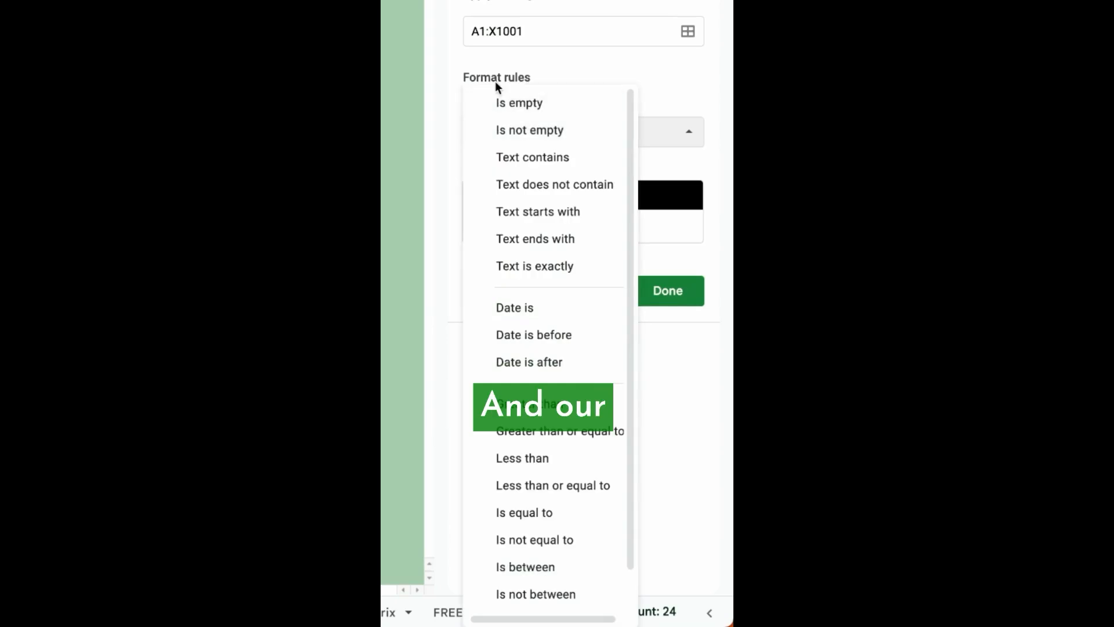
{"action": "left_click", "coordinate": [495, 81]}
{"action": "left_click", "coordinate": [511, 144]}
{"action": "scroll", "coordinate": [515, 319], "scroll_direction": "down", "scroll_amount": 2}
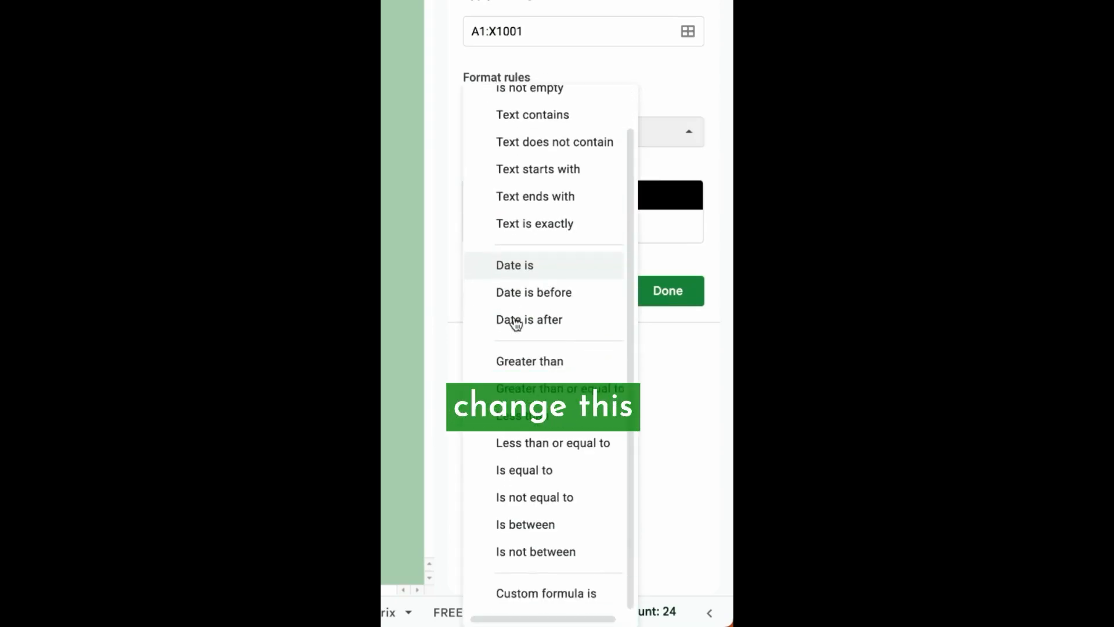
{"action": "left_click", "coordinate": [525, 593]}
{"action": "left_click", "coordinate": [525, 168]}
{"action": "type", "text": "="}
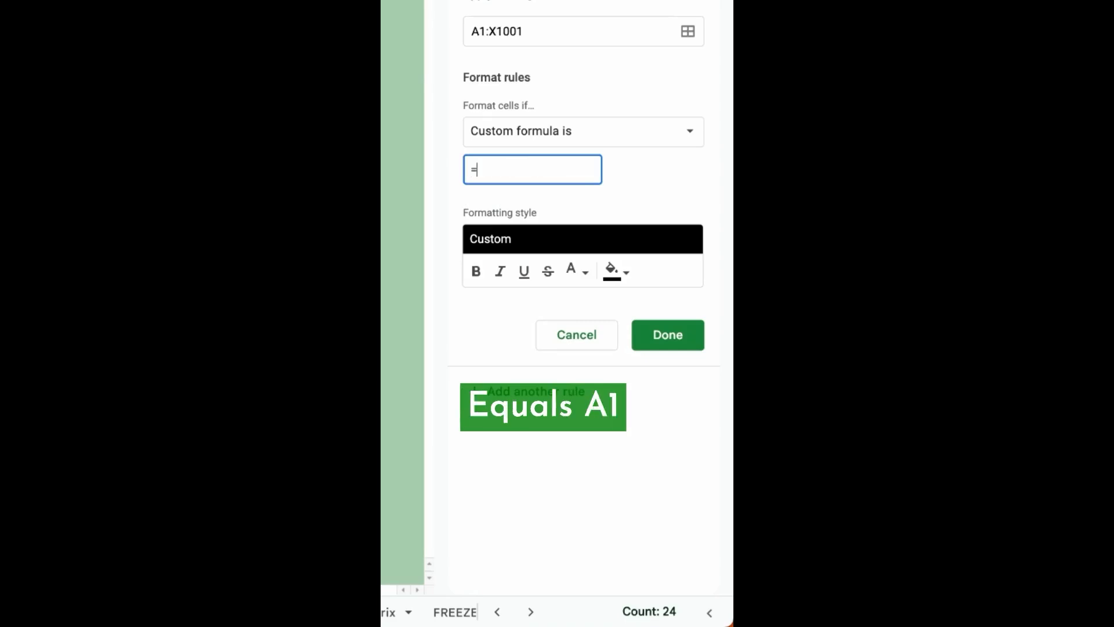
{"action": "type", "text": "A1=TRUE"}
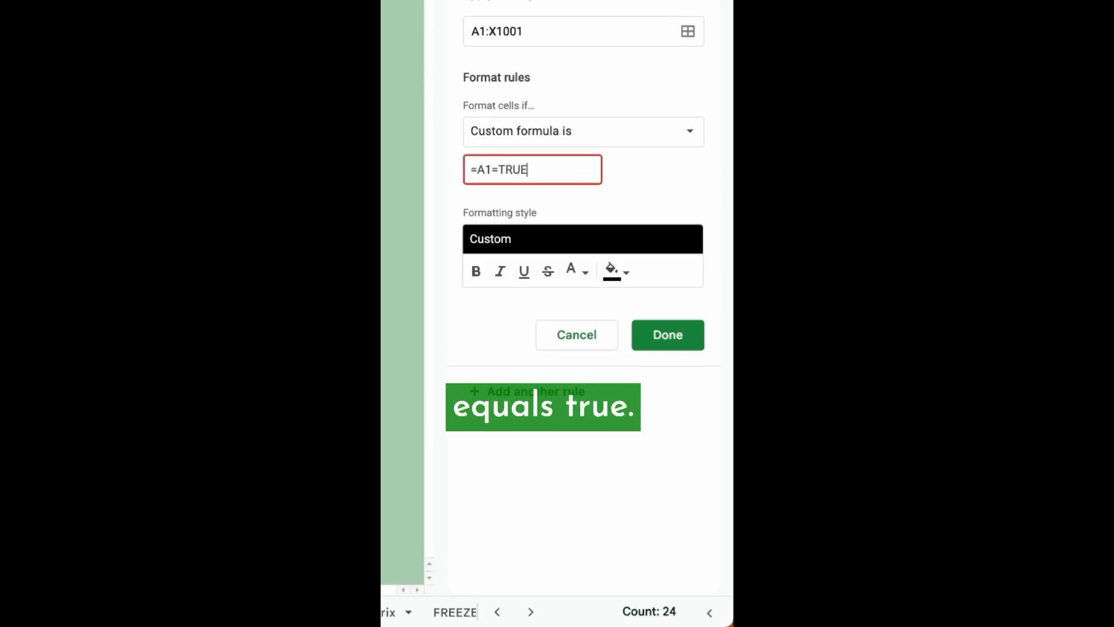
{"action": "key", "text": "Left"}
{"action": "key", "text": "Left"}
{"action": "key", "text": "Left"}
{"action": "key", "text": "Left"}
{"action": "key", "text": "Left"}
{"action": "key", "text": "Left"}
{"action": "key", "text": "Left"}
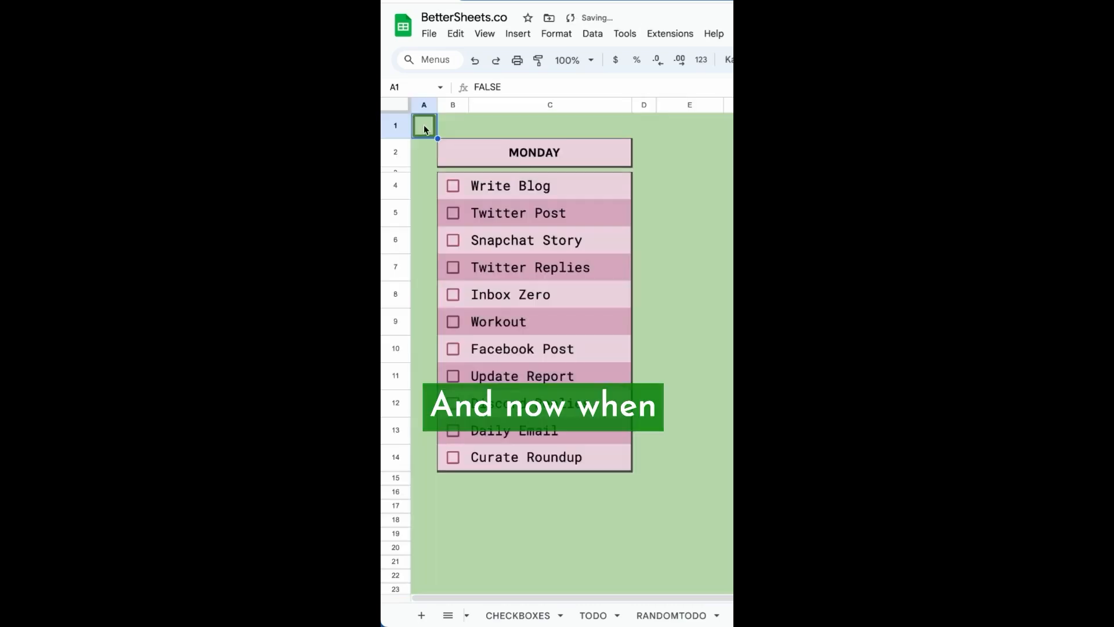
Tick the checkbox in A1 to test the conditional formatting rule
{"action": "left_click", "coordinate": [423, 124]}
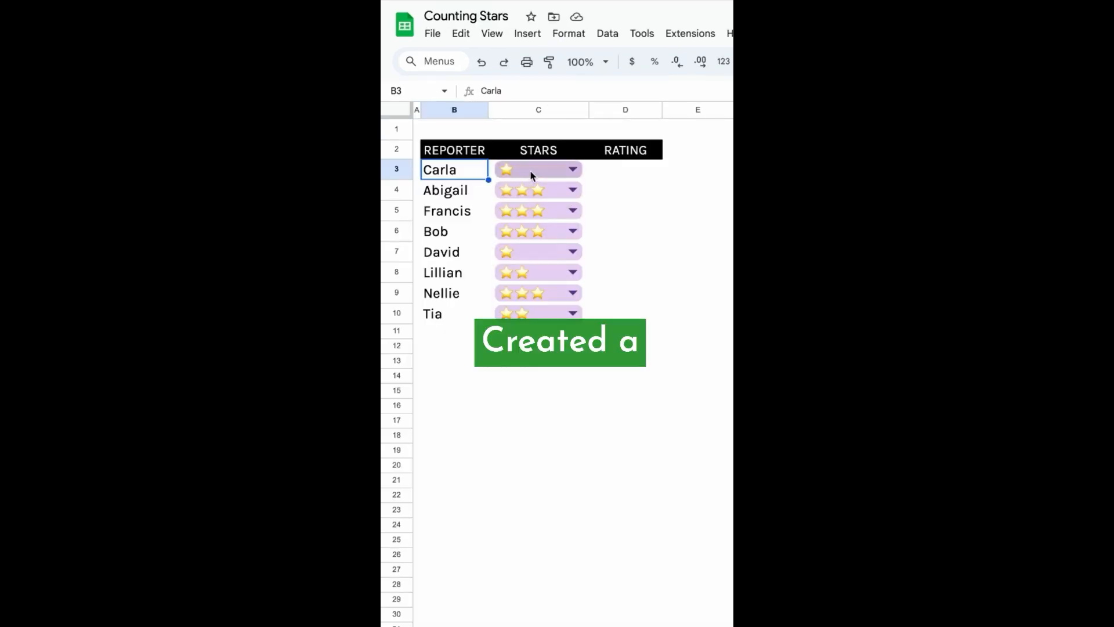
In the Counting Stars sheet, enter the ratings 1 and 3 manually in D3 and D4
{"action": "left_click", "coordinate": [530, 174]}
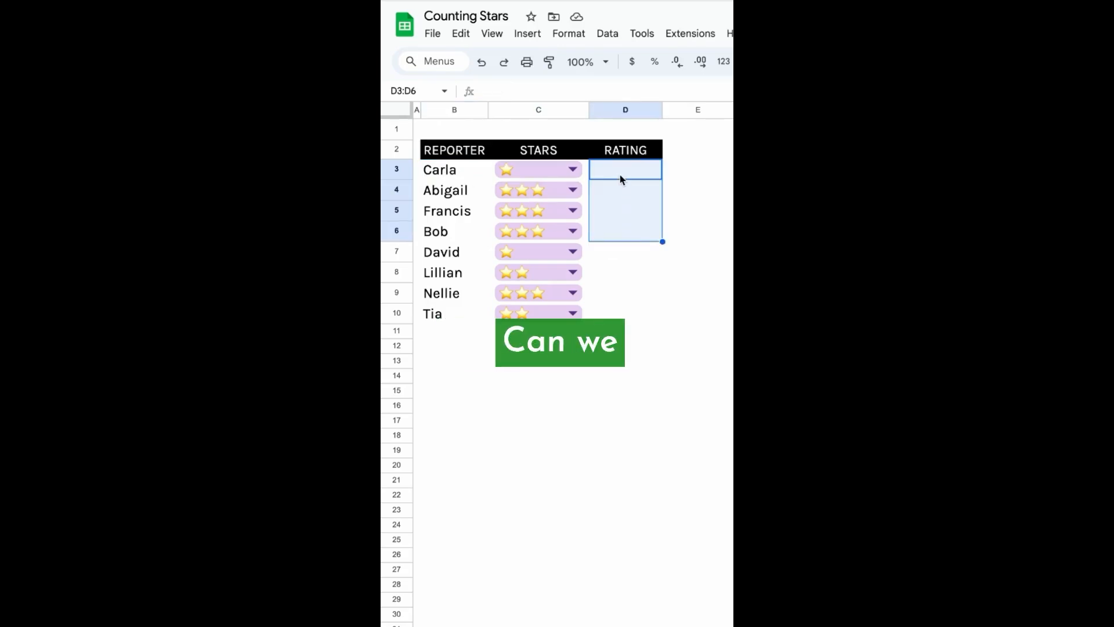
{"action": "left_click", "coordinate": [621, 176]}
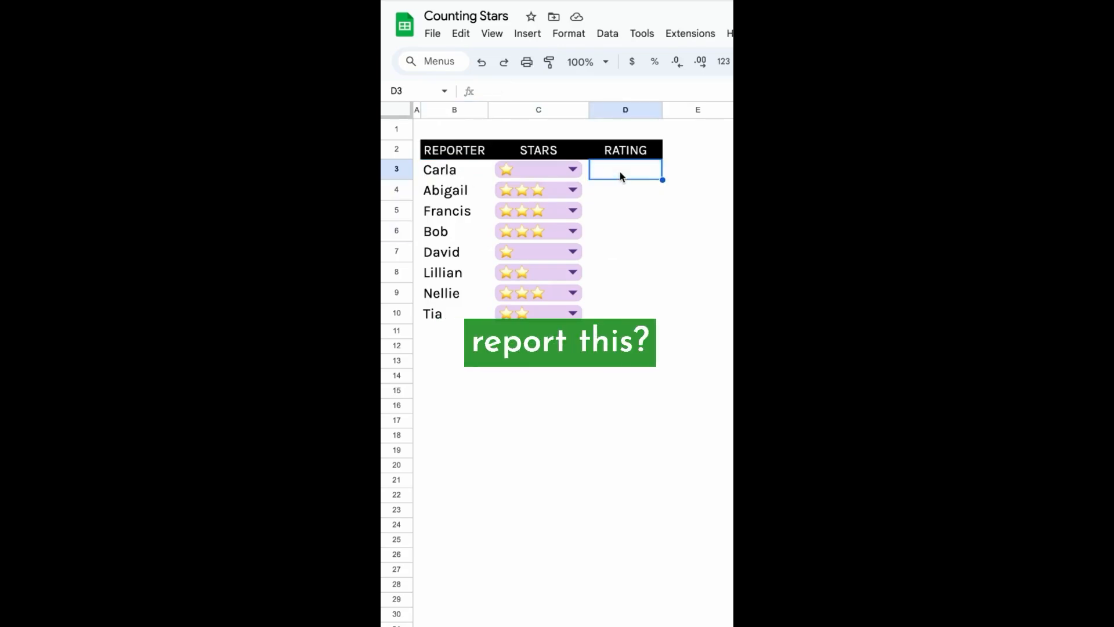
{"action": "type", "text": "1"}
{"action": "key", "text": "Return"}
{"action": "type", "text": "3"}
{"action": "key", "text": "Return"}
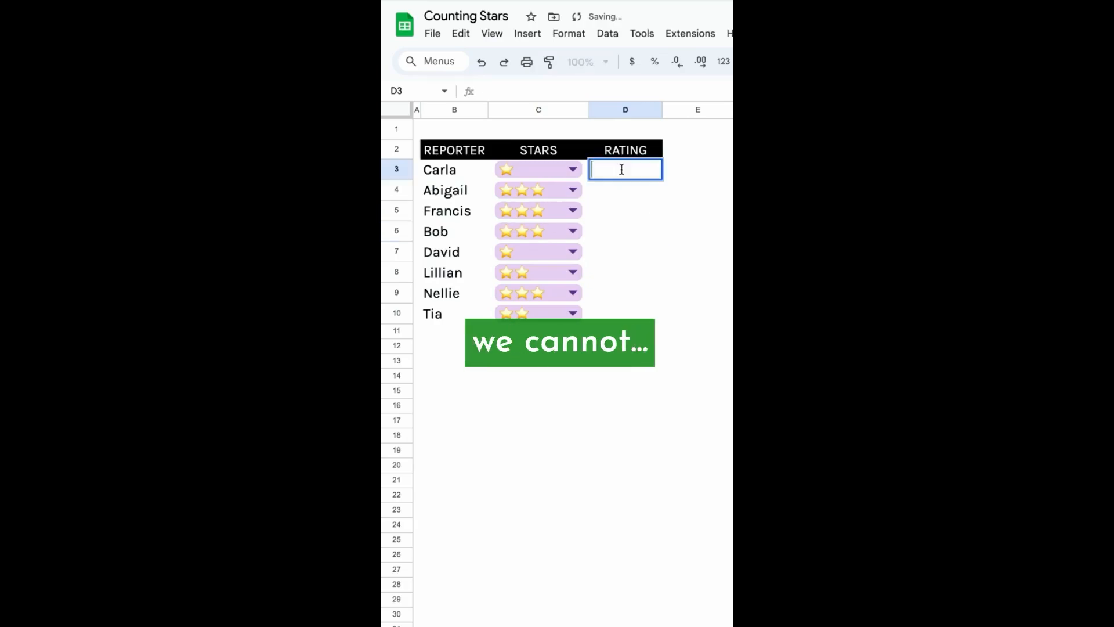
Try starting a COUNTIF formula in the first RATING cell, and clear the entries in D3:D5
{"action": "type", "text": "=count"}
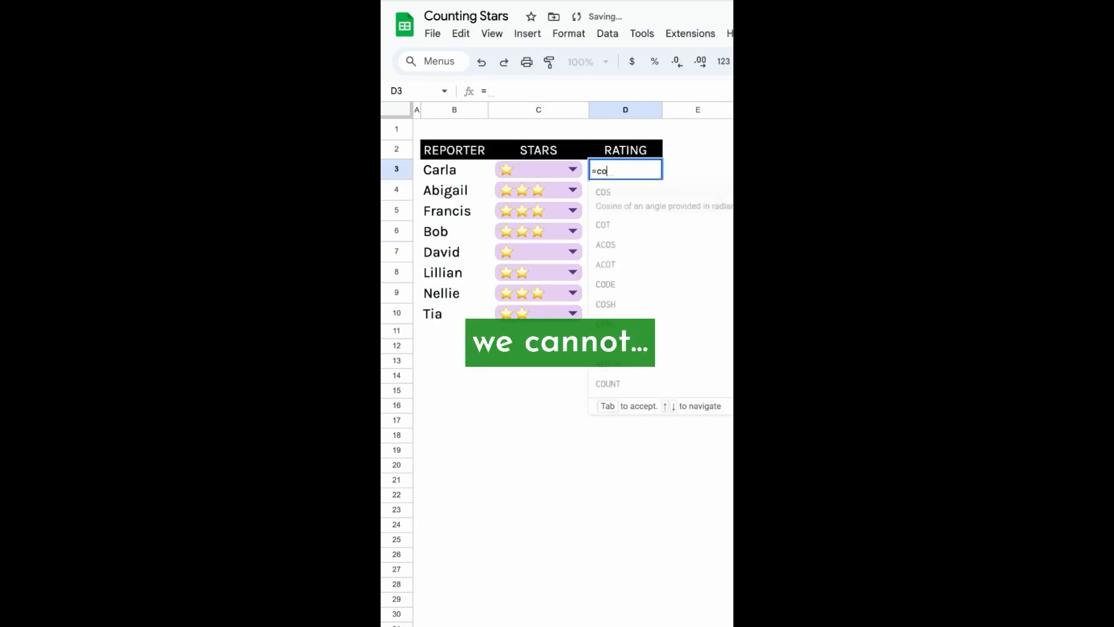
{"action": "type", "text": "if("}
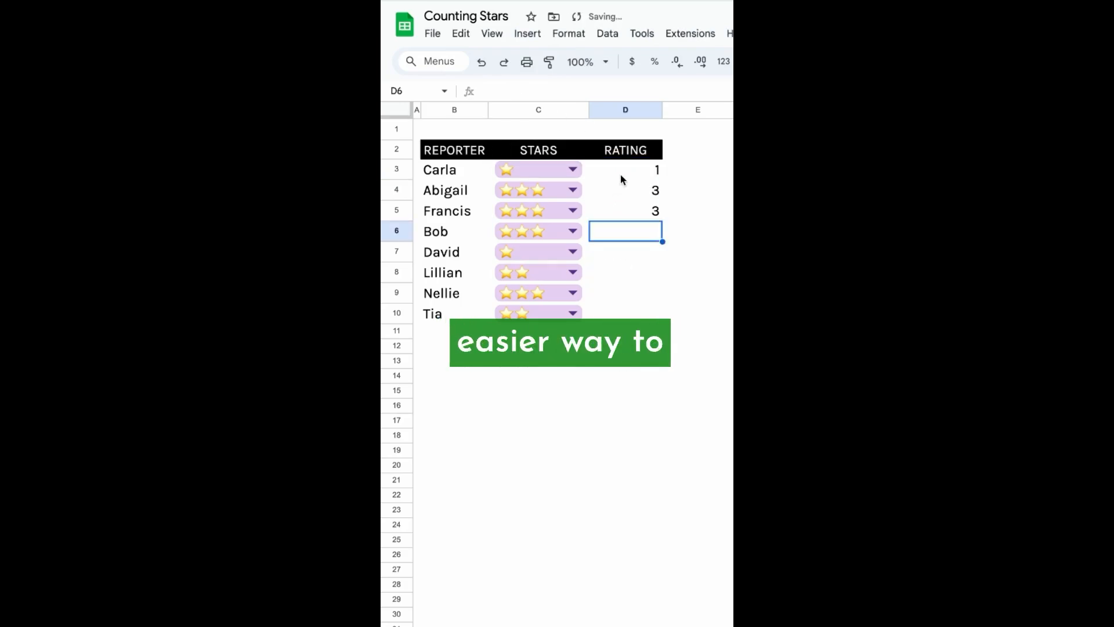
{"action": "left_click_drag", "start_coordinate": [621, 176], "coordinate": [621, 212]}
{"action": "key", "text": "Delete"}
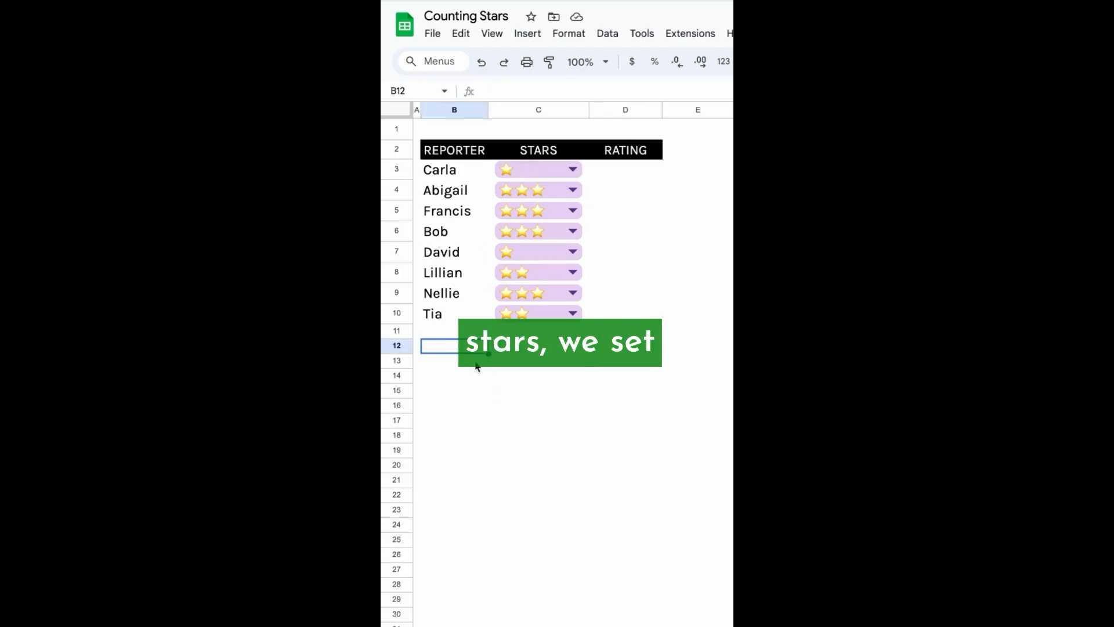
Enter the heading VLOOKUP in B13 and list one to five star emojis in B14:B18
{"action": "left_click", "coordinate": [476, 365]}
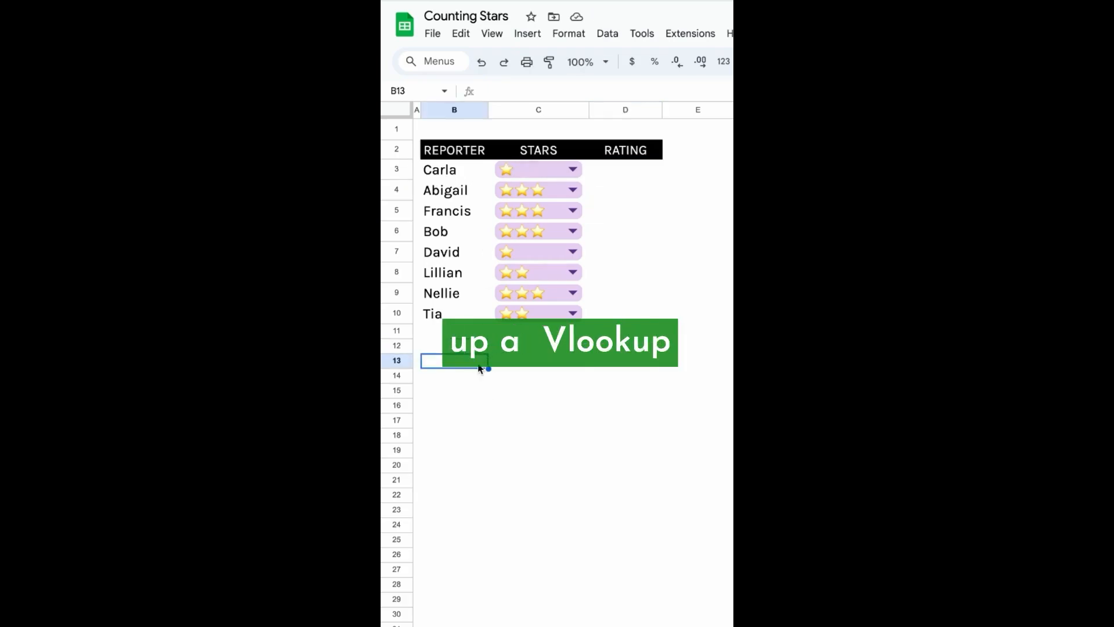
{"action": "type", "text": "VLOOKUP"}
{"action": "key", "text": "Return"}
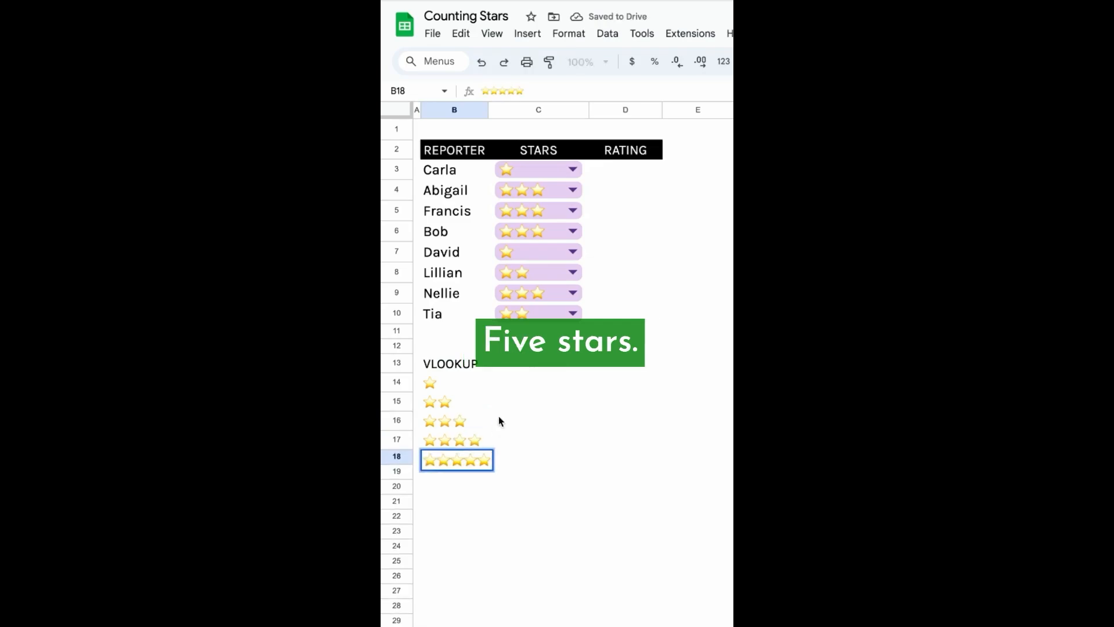
{"action": "left_click", "coordinate": [501, 422]}
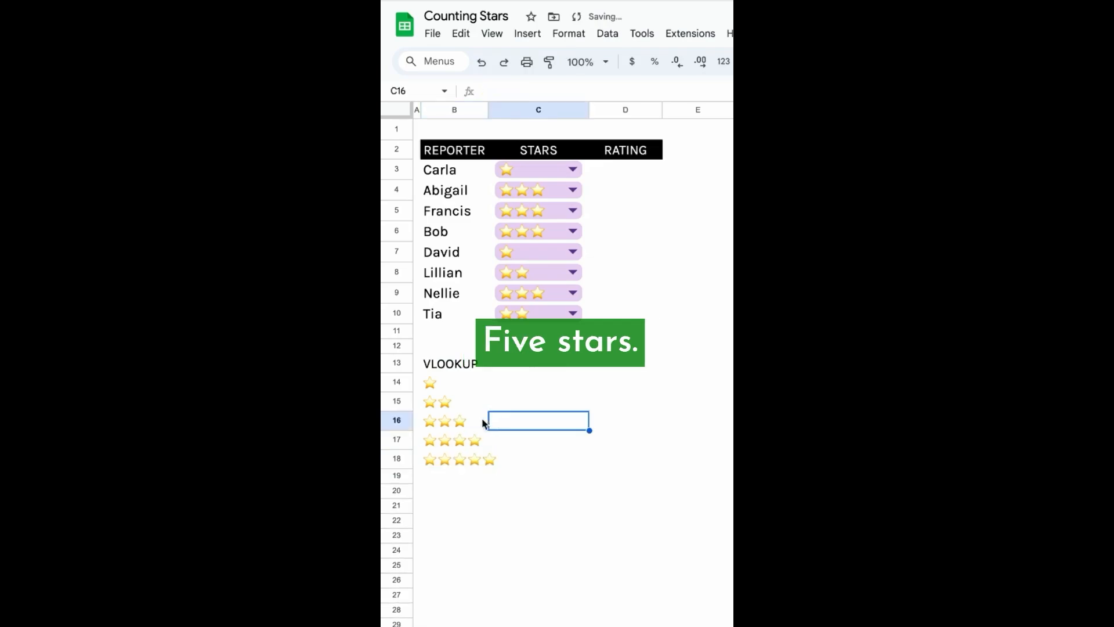
Enter the numbers 1 to 5 in C14:C18 and give the VLOOKUP heading row a black fill with white text
{"action": "left_click", "coordinate": [513, 384]}
{"action": "type", "text": "1"}
{"action": "key", "text": "Return"}
{"action": "type", "text": "2"}
{"action": "key", "text": "Return"}
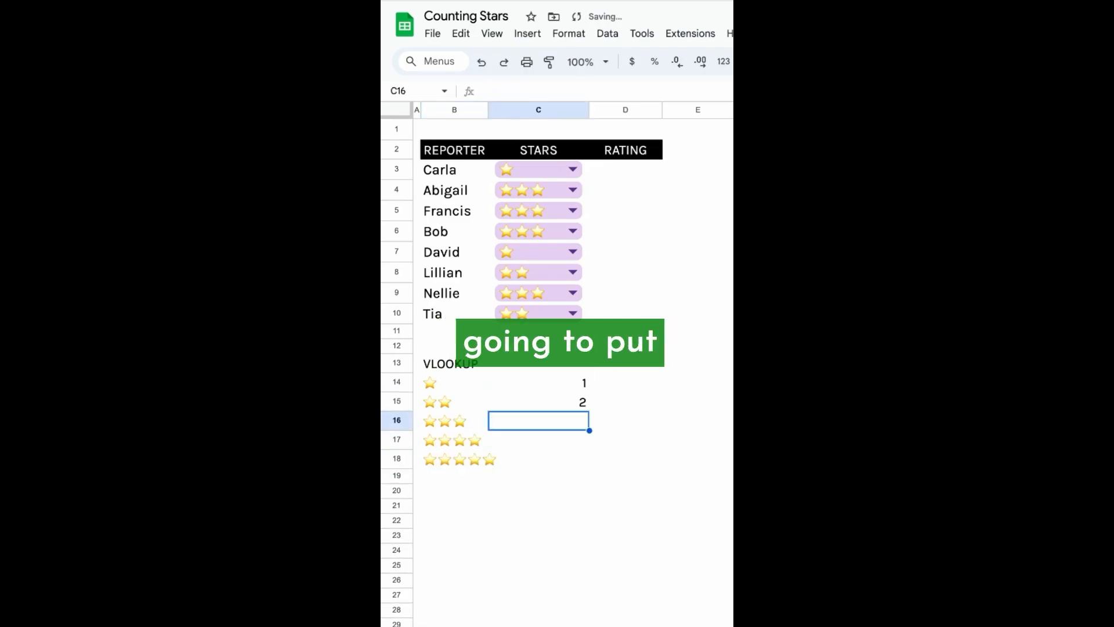
{"action": "type", "text": "3"}
{"action": "key", "text": "Return"}
{"action": "type", "text": "4 5"}
{"action": "left_click", "coordinate": [437, 372]}
{"action": "left_click_drag", "start_coordinate": [437, 371], "coordinate": [552, 464]}
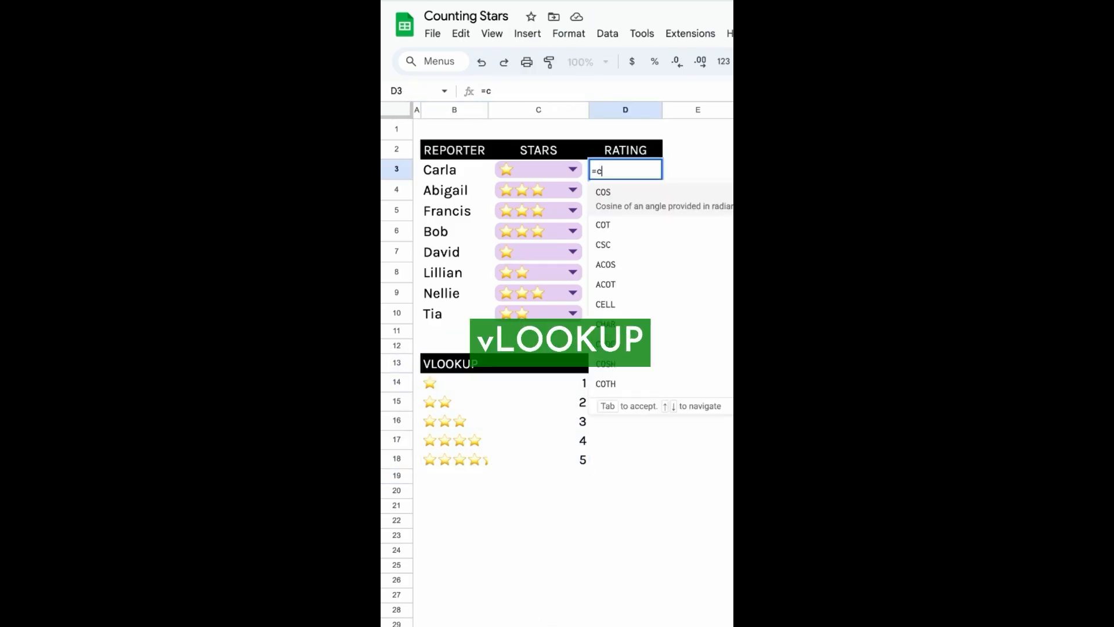
Enter the formula =vlookup(C3,B14:C18,2,false) in the first RATING cell, D3
{"action": "type", "text": "vlookup("}
{"action": "left_click", "coordinate": [521, 175]}
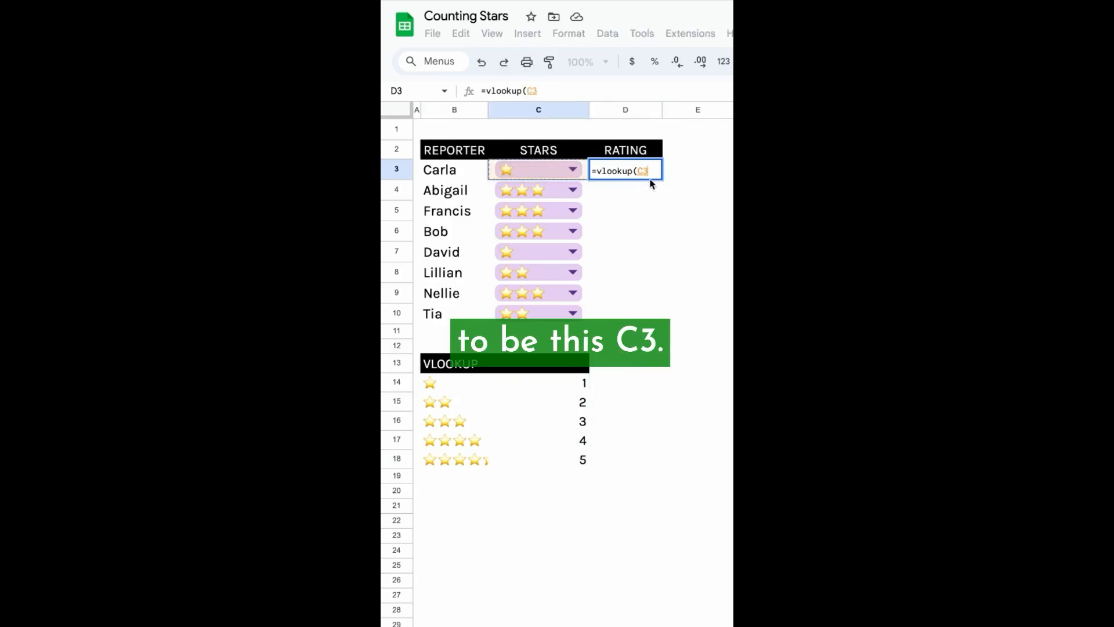
{"action": "type", "text": ","}
{"action": "left_click_drag", "start_coordinate": [432, 383], "coordinate": [562, 464]}
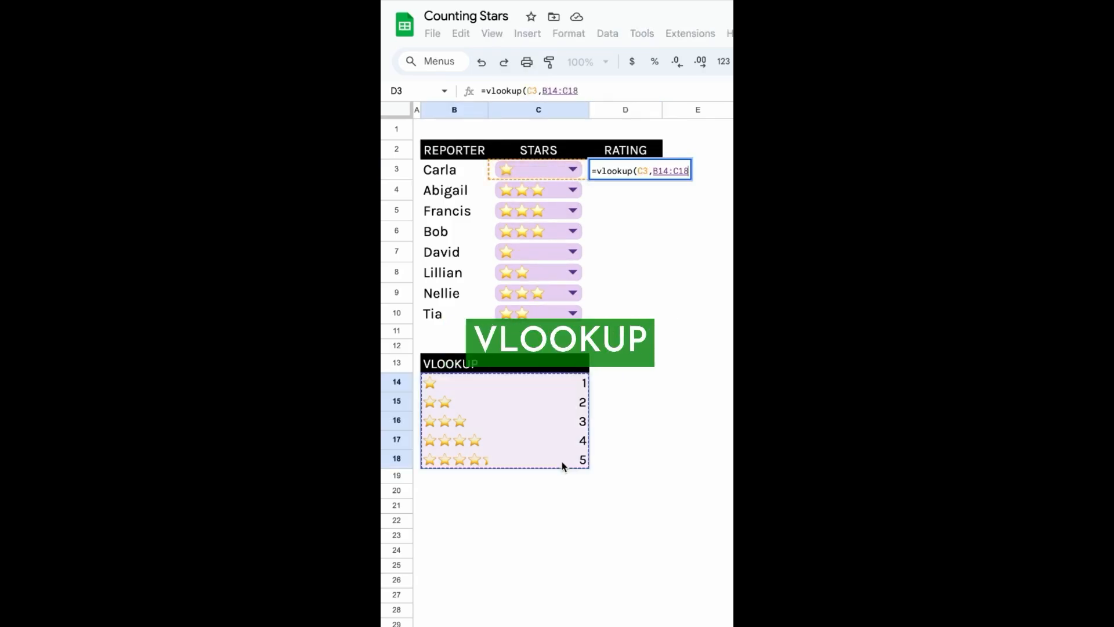
{"action": "type", "text": ","}
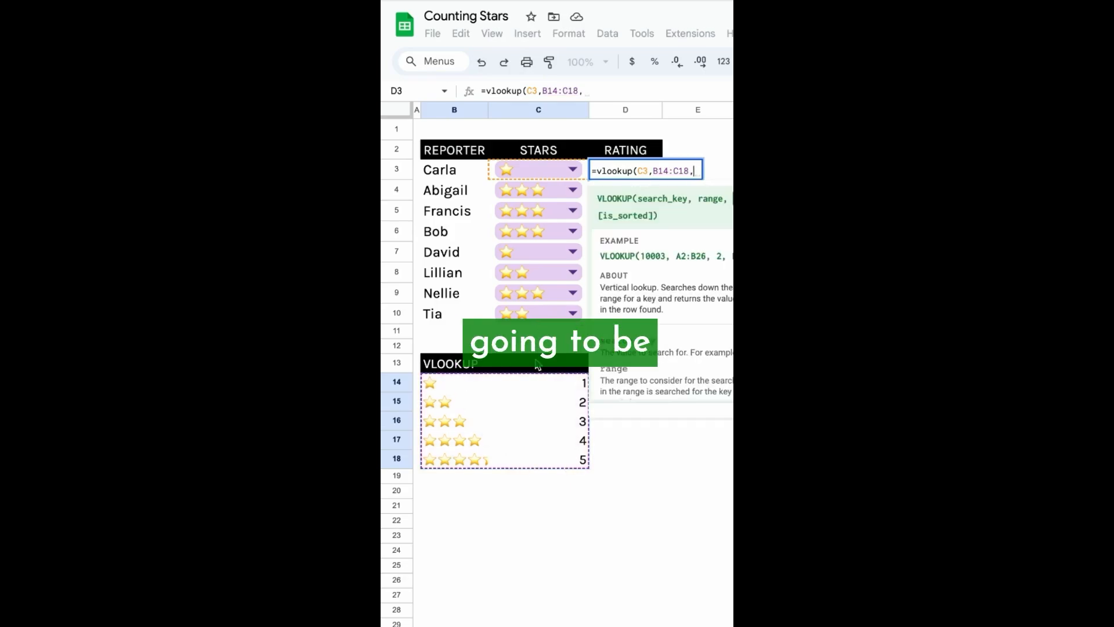
{"action": "type", "text": "2,"}
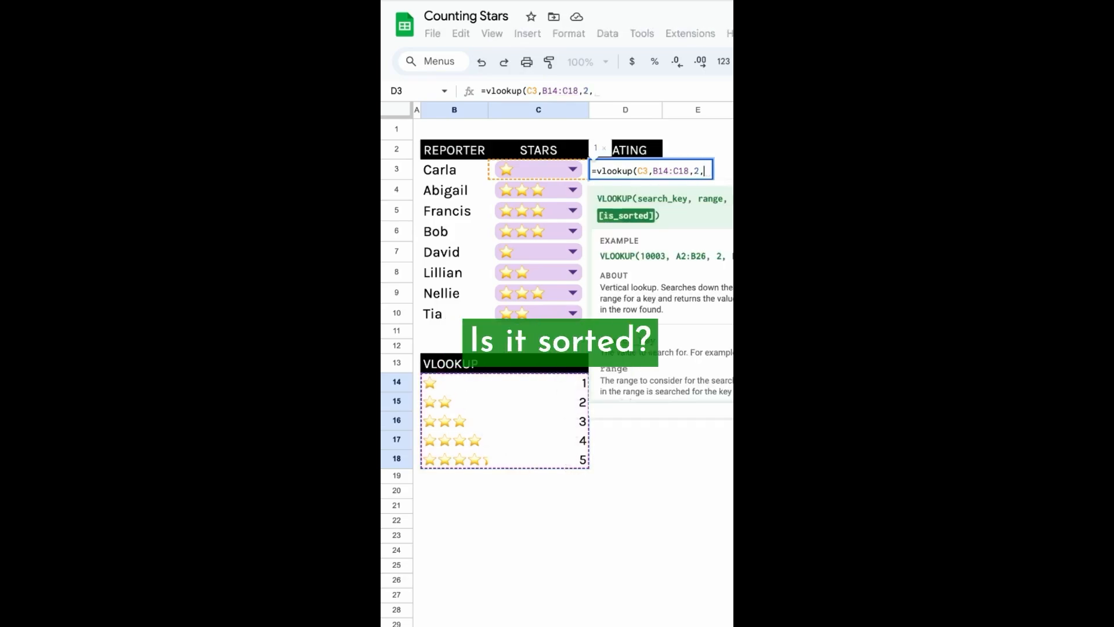
{"action": "type", "text": "false"}
{"action": "key", "text": "Return"}
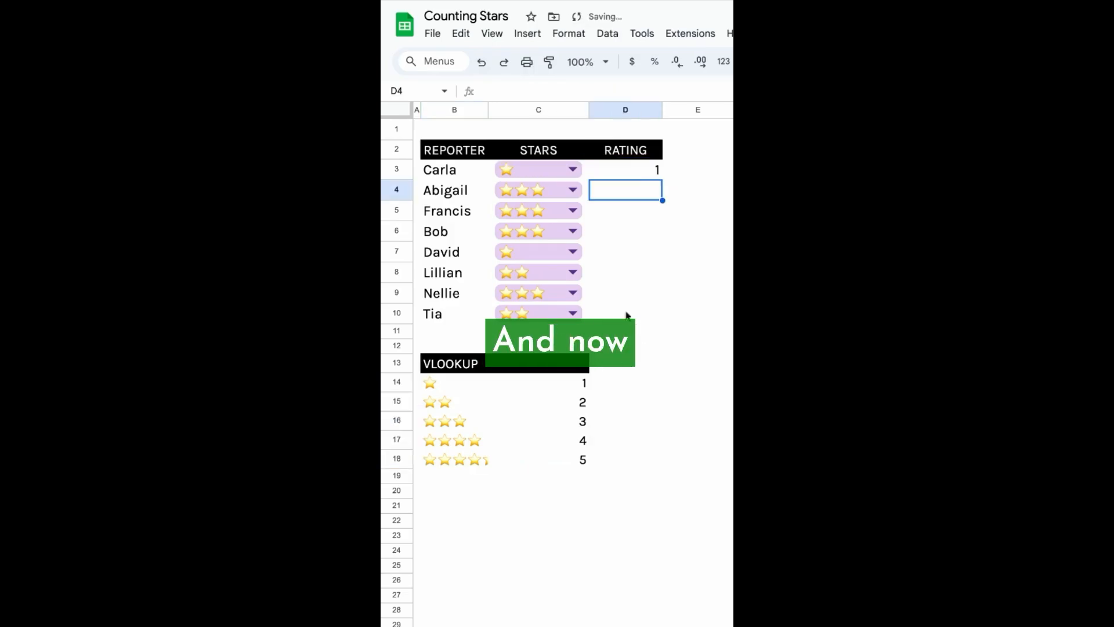
Make the lookup range in D3's formula absolute as $B$14:$C$18
{"action": "left_click", "coordinate": [621, 169]}
{"action": "double_click", "coordinate": [645, 170]}
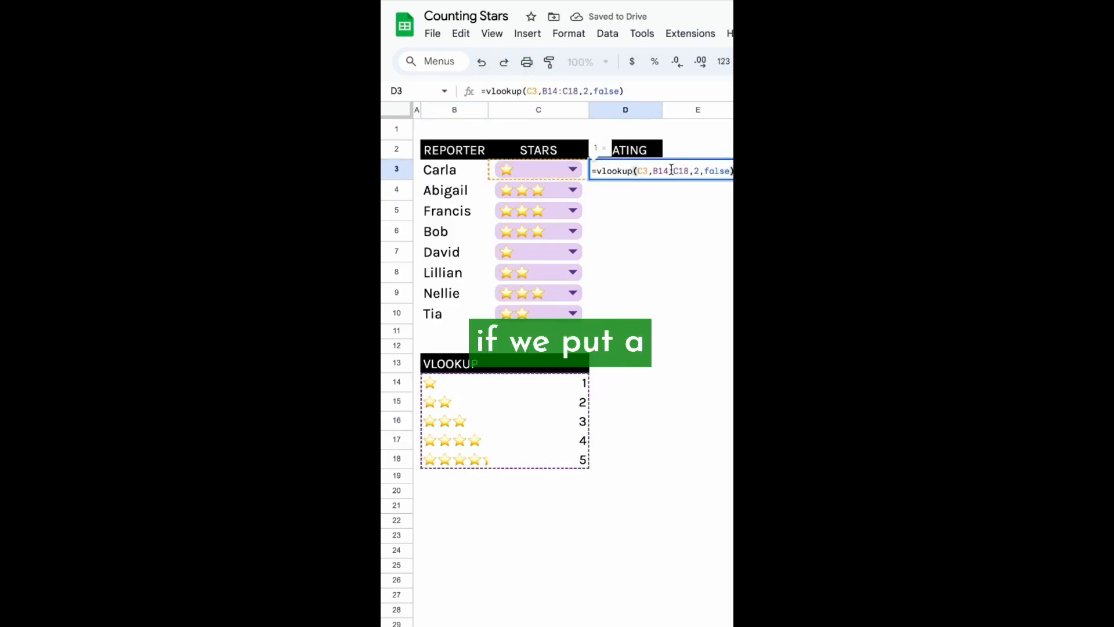
{"action": "left_click", "coordinate": [653, 169]}
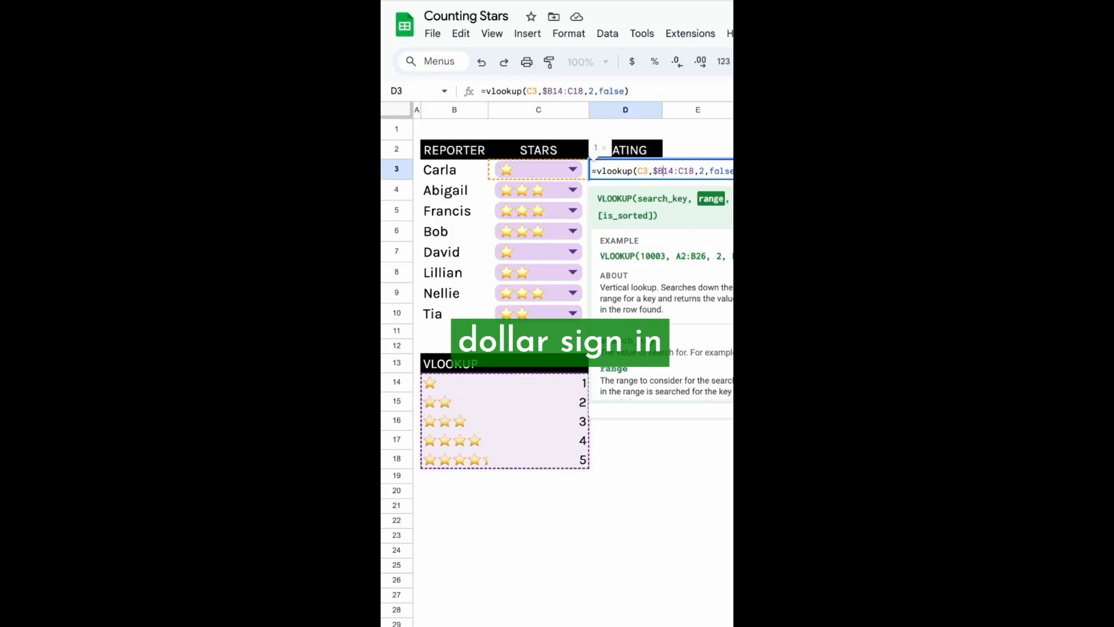
{"action": "type", "text": "$"}
{"action": "key", "text": "Right"}
{"action": "type", "text": "$"}
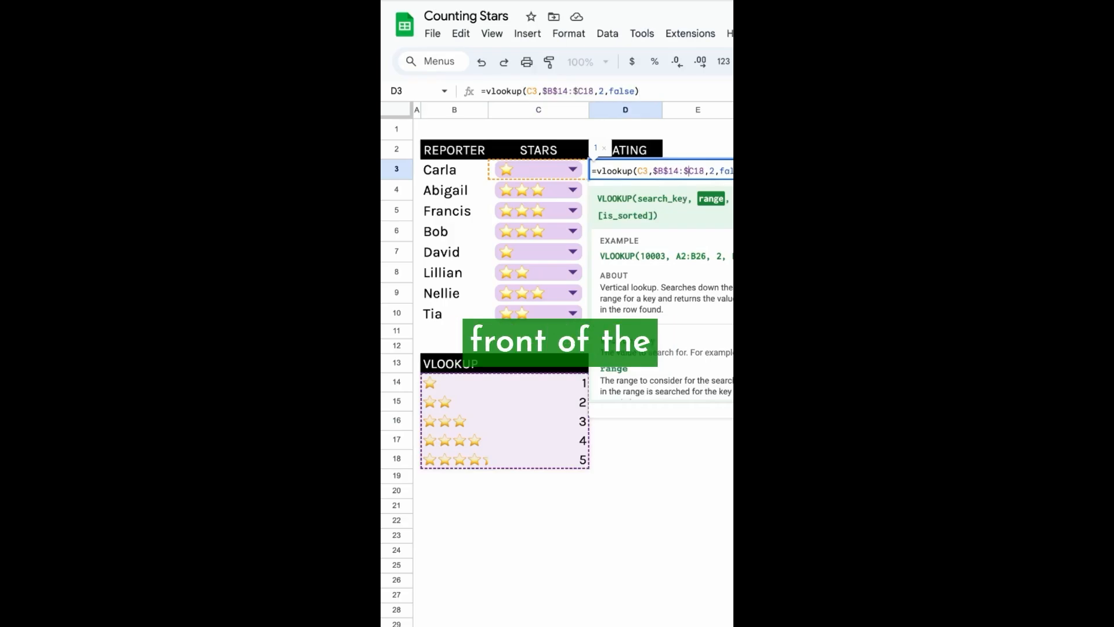
{"action": "key", "text": "Right"}
{"action": "type", "text": "$"}
{"action": "key", "text": "Return"}
Copy the D3 lookup formula down the RATING column through D10
{"action": "key", "text": "Up"}
{"action": "key", "text": "super+c"}
{"action": "key", "text": "Down"}
{"action": "key", "text": "super+v"}
{"action": "key", "text": "Down"}
{"action": "key", "text": "super+v"}
{"action": "key", "text": "Down"}
{"action": "key", "text": "super+v"}
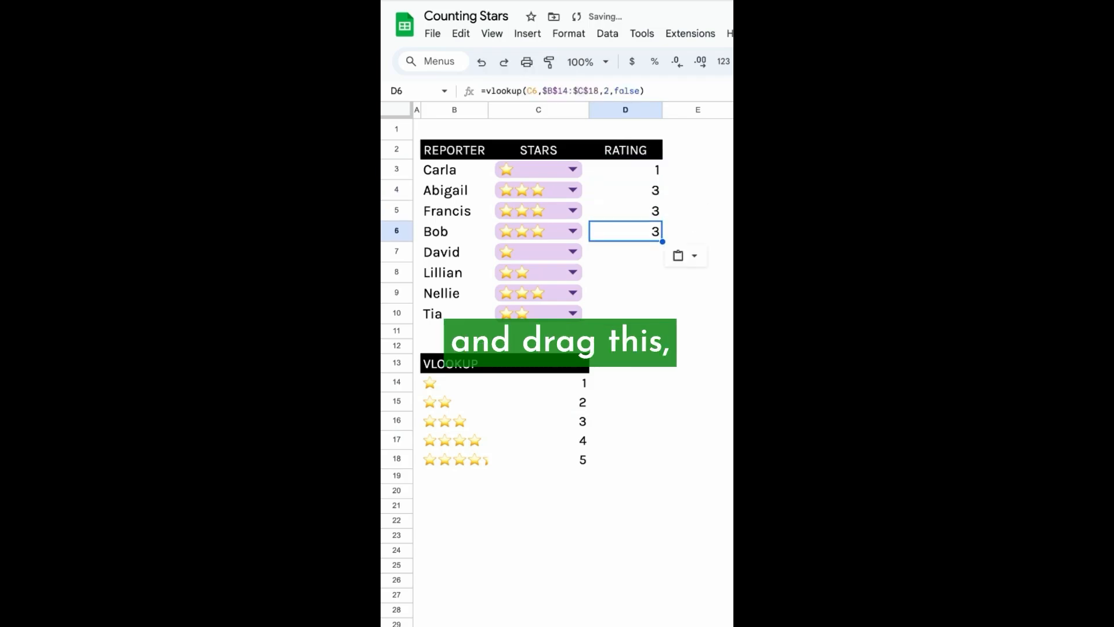
{"action": "key", "text": "Down"}
{"action": "key", "text": "super+v"}
{"action": "key", "text": "Down"}
{"action": "key", "text": "super+v"}
{"action": "left_click_drag", "start_coordinate": [647, 169], "coordinate": [650, 313]}
{"action": "key", "text": "super+v"}
Change the star choice in C4 to four stars and check the ratings in D3:D10
{"action": "left_click", "coordinate": [572, 190]}
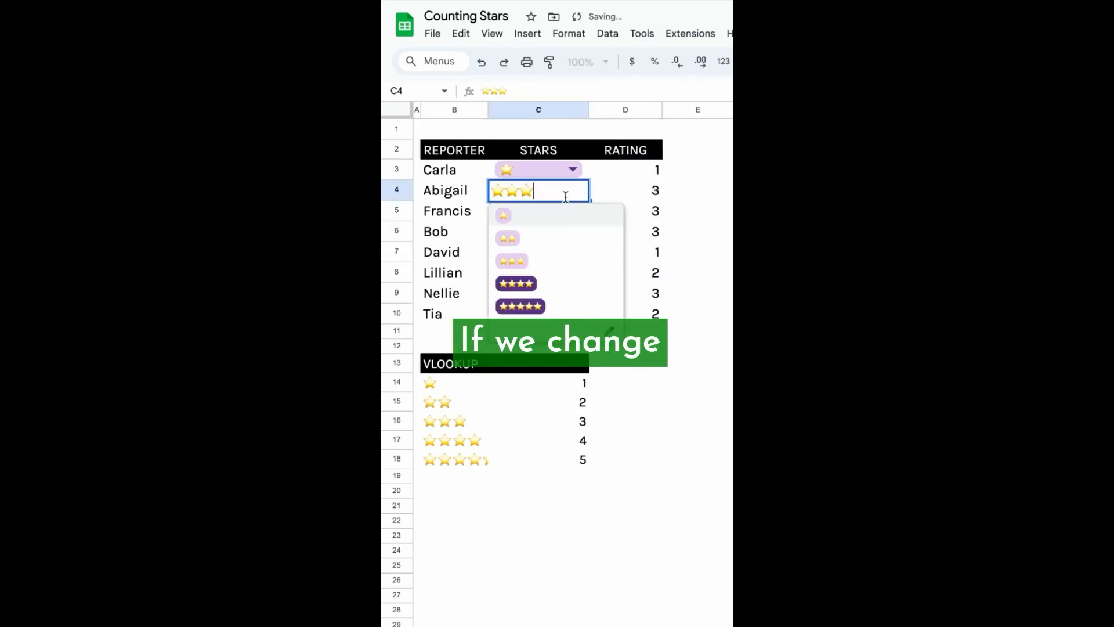
{"action": "left_click", "coordinate": [536, 280]}
{"action": "left_click", "coordinate": [652, 191]}
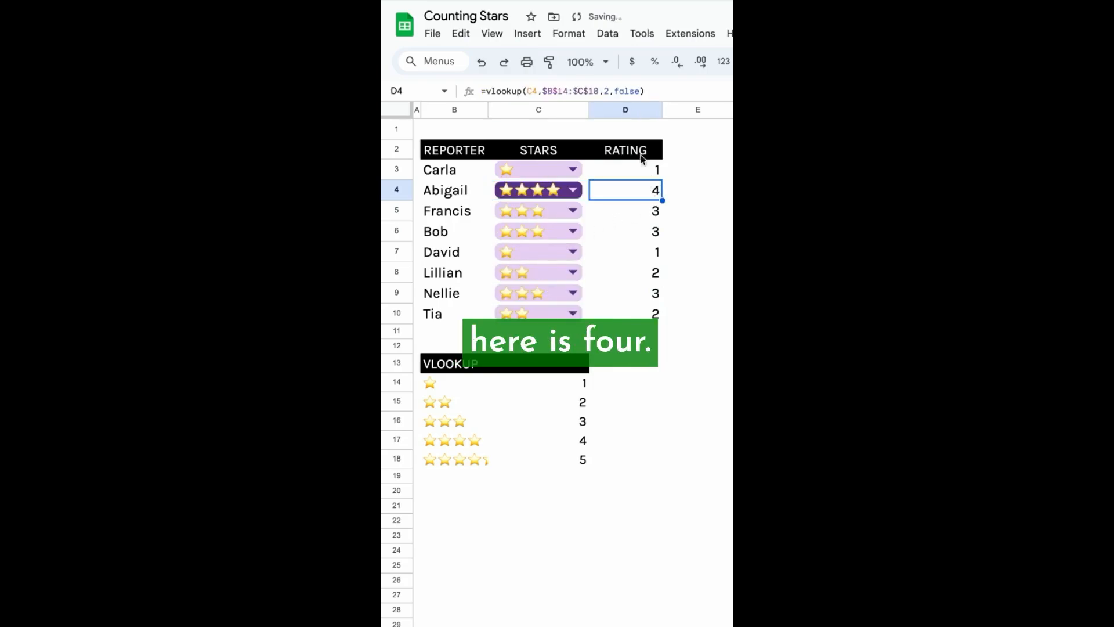
{"action": "left_click_drag", "start_coordinate": [633, 173], "coordinate": [626, 313]}
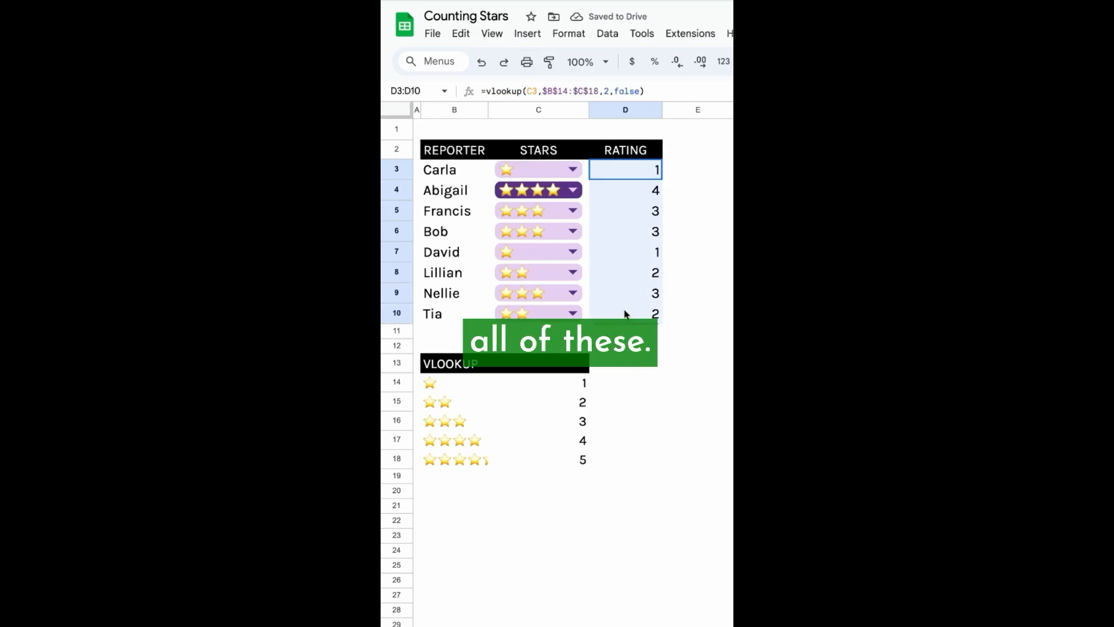
{"action": "left_click", "coordinate": [572, 293]}
{"action": "left_click", "coordinate": [641, 194]}
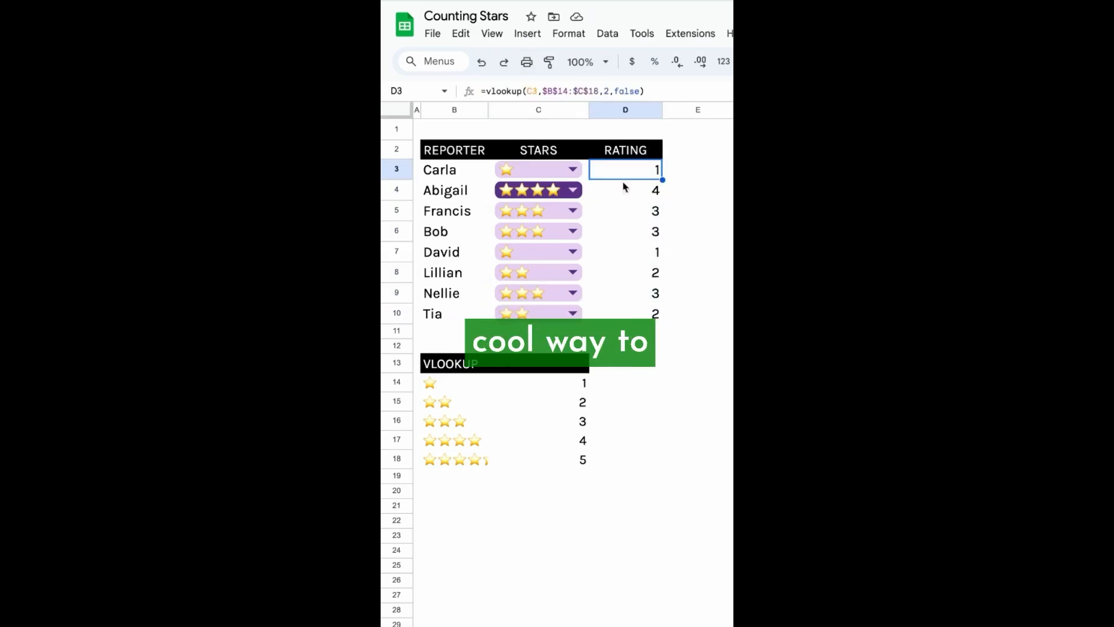